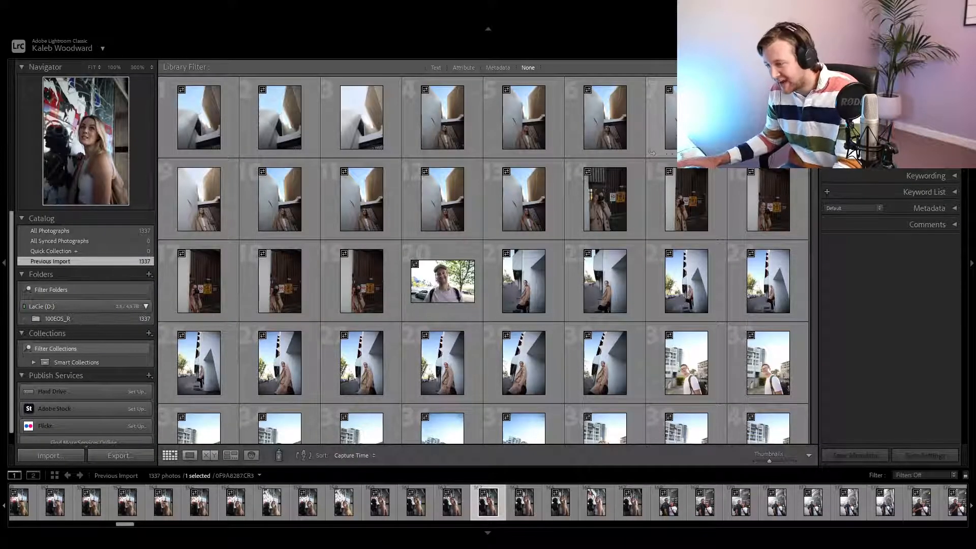
# Open the first photo of the previous import in the full single-image view.
pyautogui.scroll(-10, 489, 237)
pyautogui.scroll(10, 491, 242)
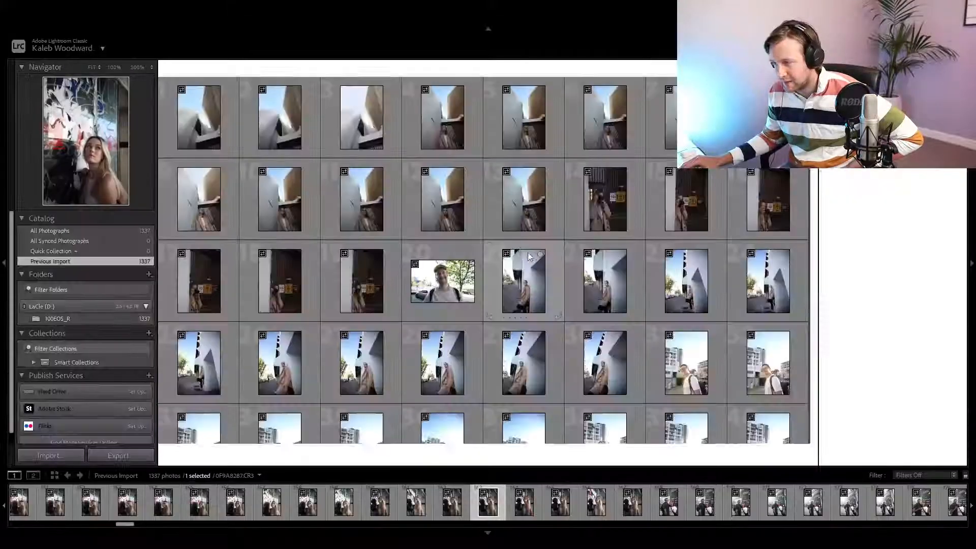
pyautogui.click(212, 131)
pyautogui.doubleClick(212, 131)
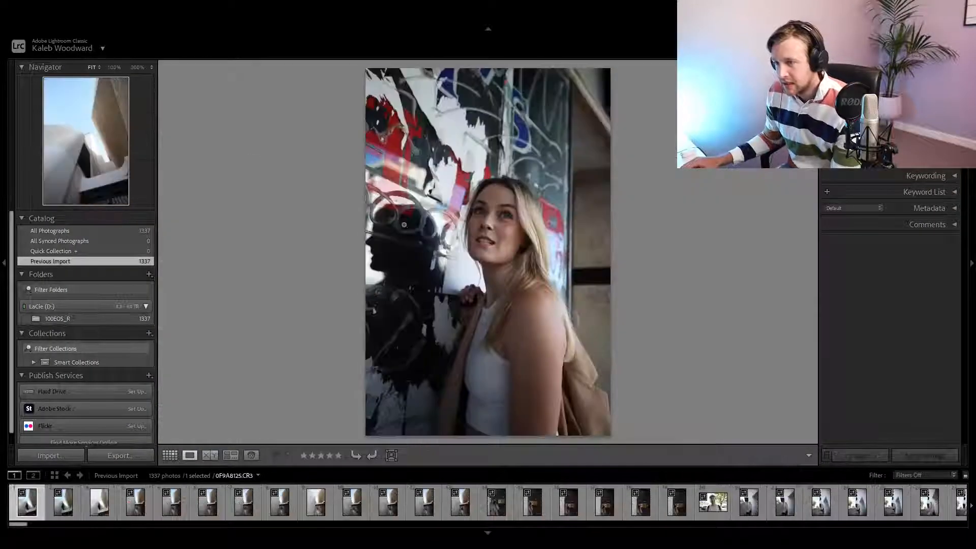
# Review the opening building shots and first low-angle portraits, and try adding 0F9A8132 to the Quick Collection.
pyautogui.press('Right')
pyautogui.press('Right')
pyautogui.press('Right')
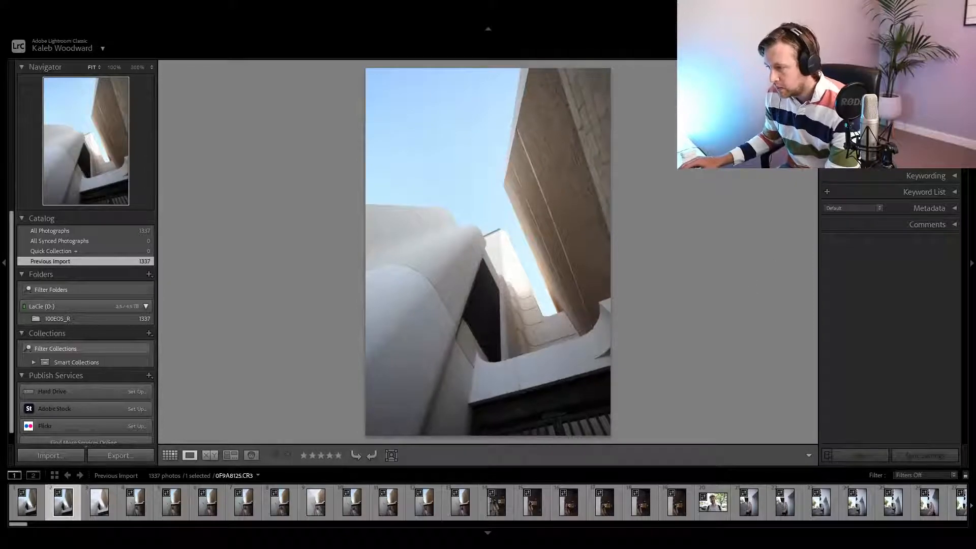
pyautogui.press('Right')
pyautogui.press('Right')
pyautogui.press('Right')
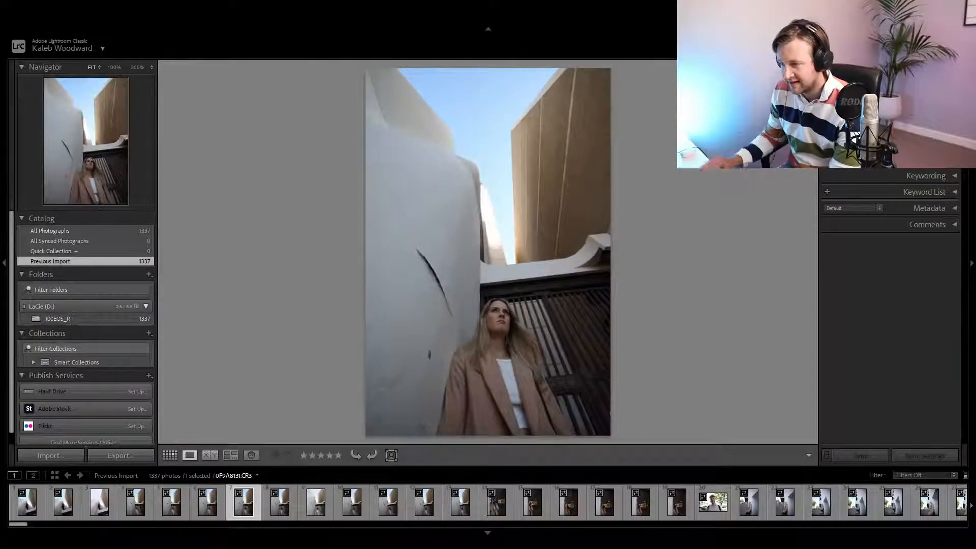
pyautogui.press('Right')
pyautogui.press('Right')
pyautogui.press('Left')
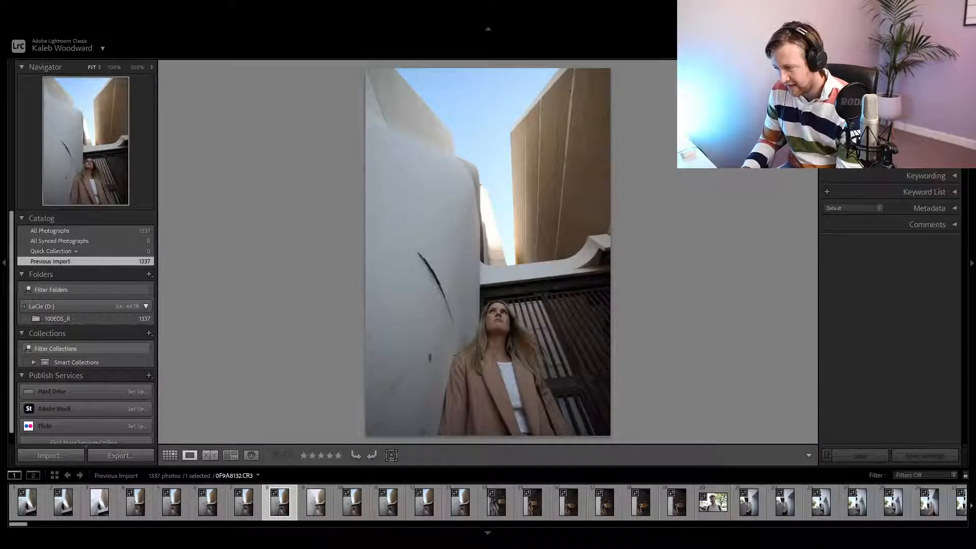
pyautogui.press('b')
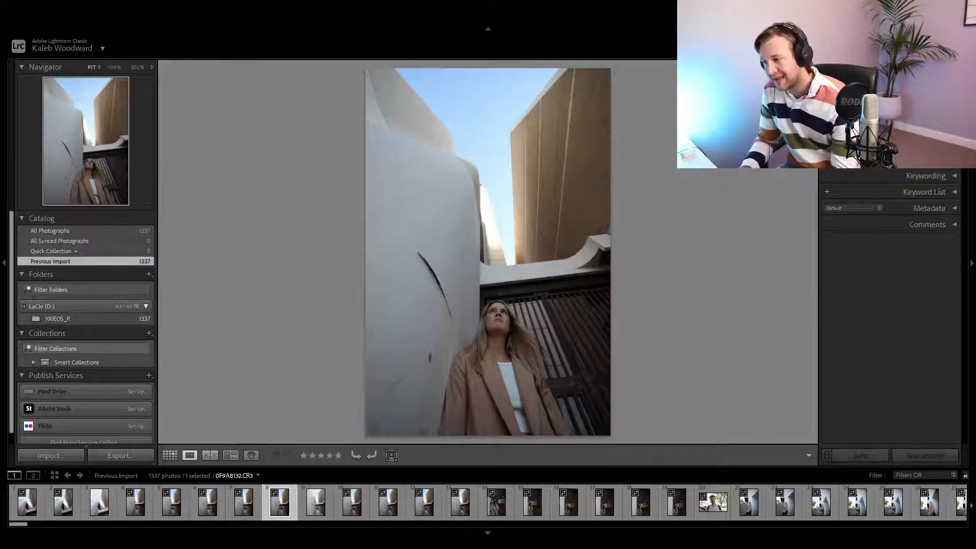
# Compare the near-identical low-angle portraits of the woman in the coat beneath the white building.
pyautogui.press('Left')
pyautogui.press('Left')
pyautogui.press('Left')
pyautogui.press('Left')
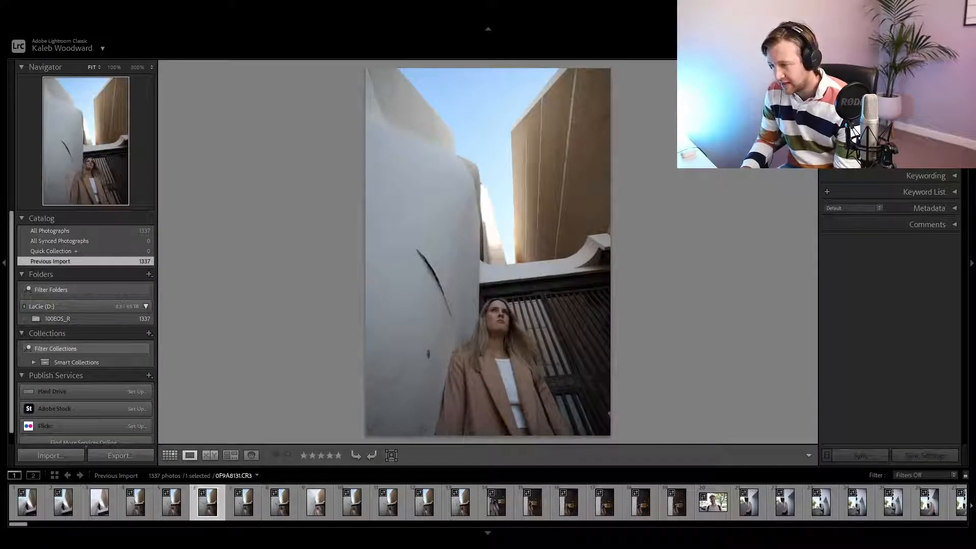
pyautogui.press('Left')
pyautogui.press('Right')
pyautogui.press('Right')
pyautogui.press('Right')
pyautogui.press('Right')
pyautogui.press('Right')
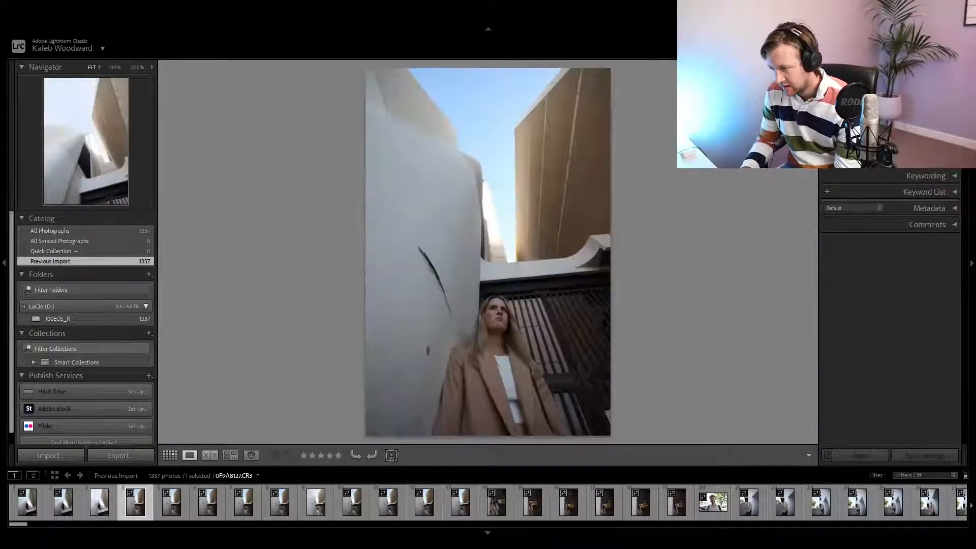
pyautogui.press('Right')
pyautogui.press('Left')
pyautogui.press('Left')
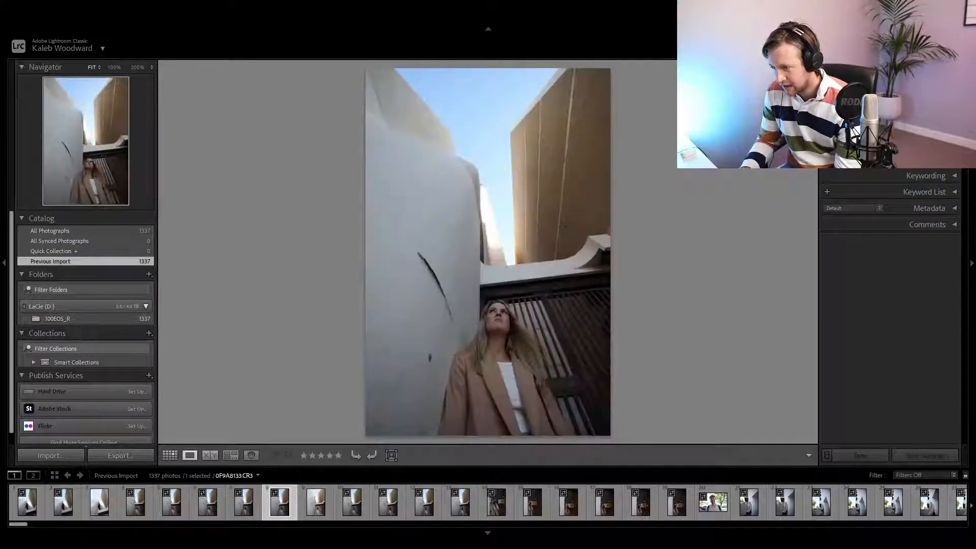
# Compare the remaining low-angle portraits in the series and add 0F9A8136 to the Quick Collection.
pyautogui.press('Right')
pyautogui.press('Right')
pyautogui.press('Right')
pyautogui.press('Right')
pyautogui.press('Right')
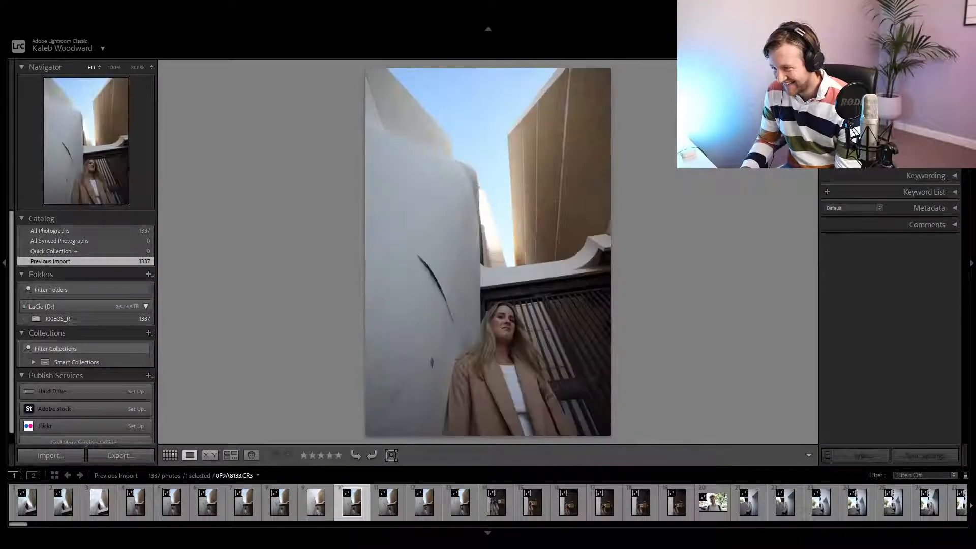
pyautogui.press('Right')
pyautogui.press('Right')
pyautogui.press('Left')
pyautogui.press('Left')
pyautogui.press('Left')
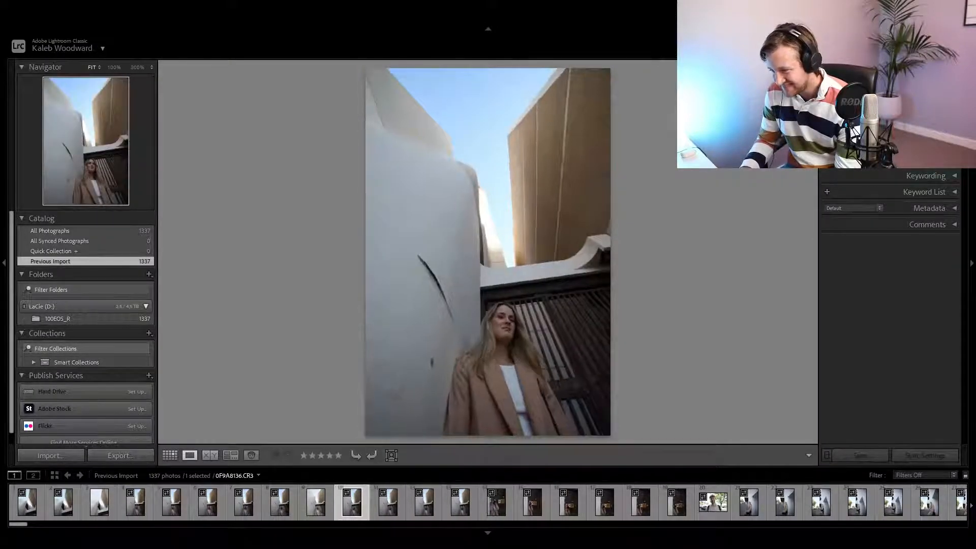
pyautogui.press('Right')
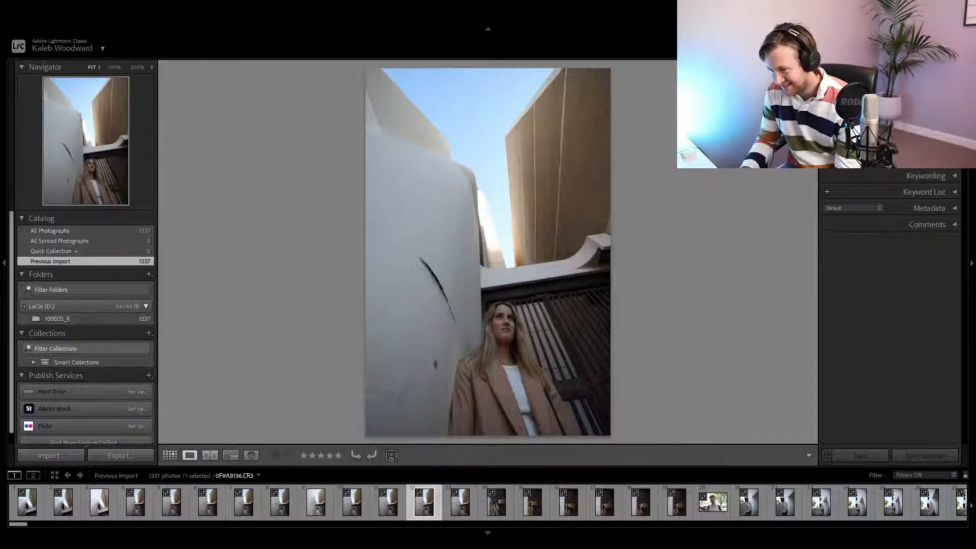
pyautogui.press('Right')
# Add 0F9A8139, the shot of the woman holding a camera beside the gate signs, to the Quick Collection.
pyautogui.press('Right')
pyautogui.press('Right')
pyautogui.press('Right')
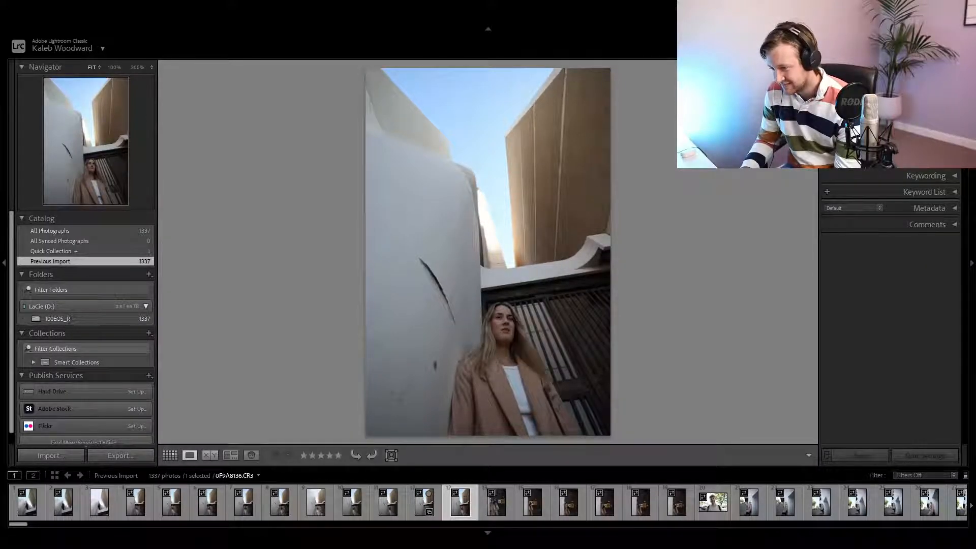
pyautogui.press('Left')
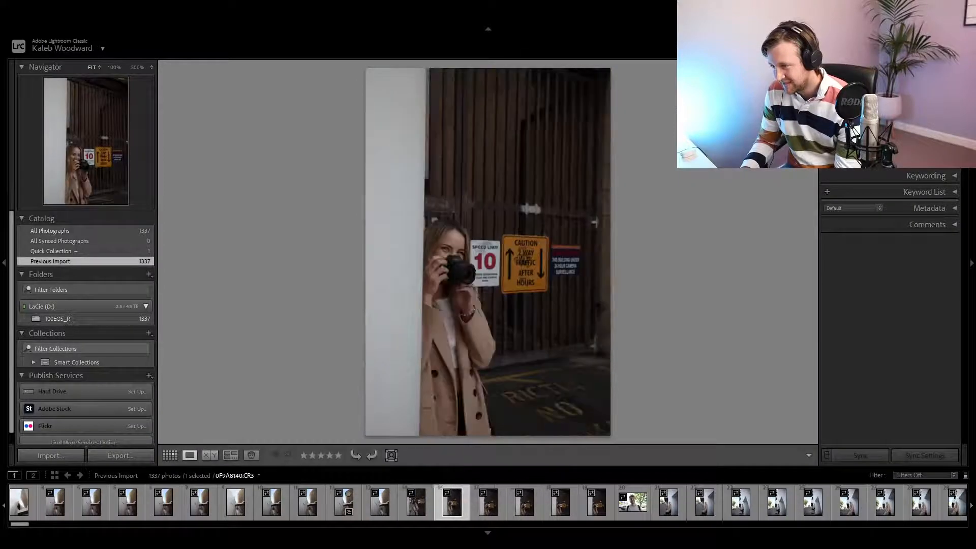
pyautogui.press('b')
# Compare the other gate portraits and add 0F9A8142, with the camera held up to her face, to the Quick Collection.
pyautogui.press('Right')
pyautogui.press('Right')
pyautogui.press('Right')
pyautogui.press('Right')
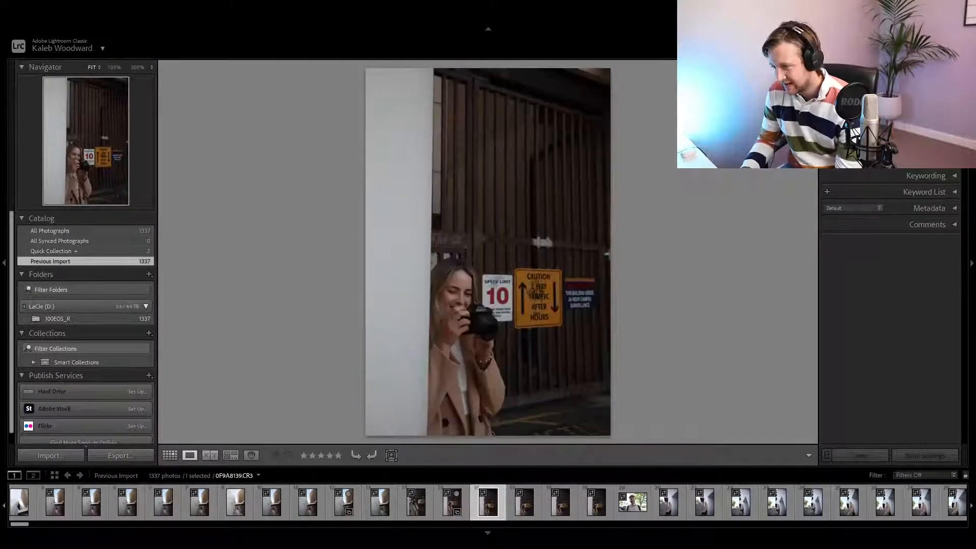
pyautogui.press('Right')
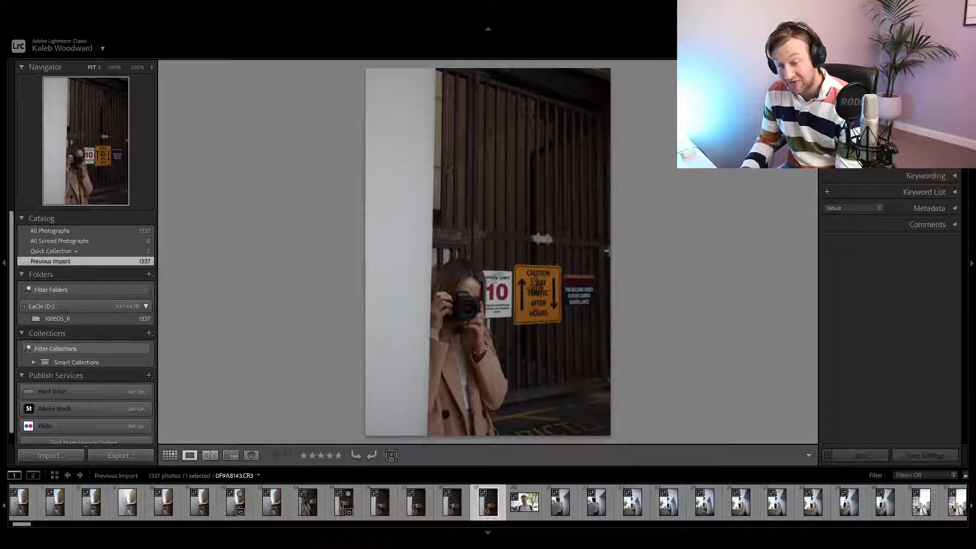
pyautogui.press('Right')
pyautogui.press('Left')
pyautogui.press('Left')
pyautogui.press('Left')
pyautogui.press('Left')
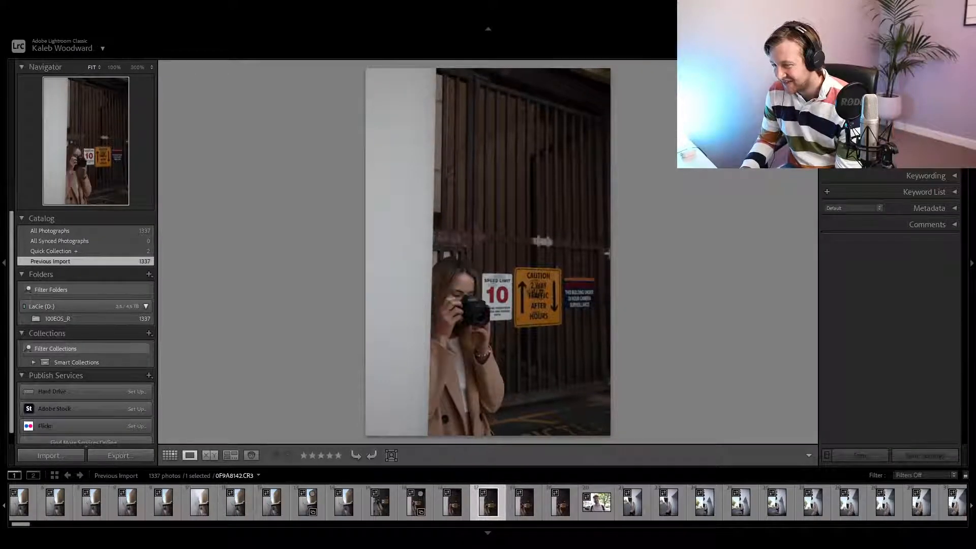
pyautogui.press('Right')
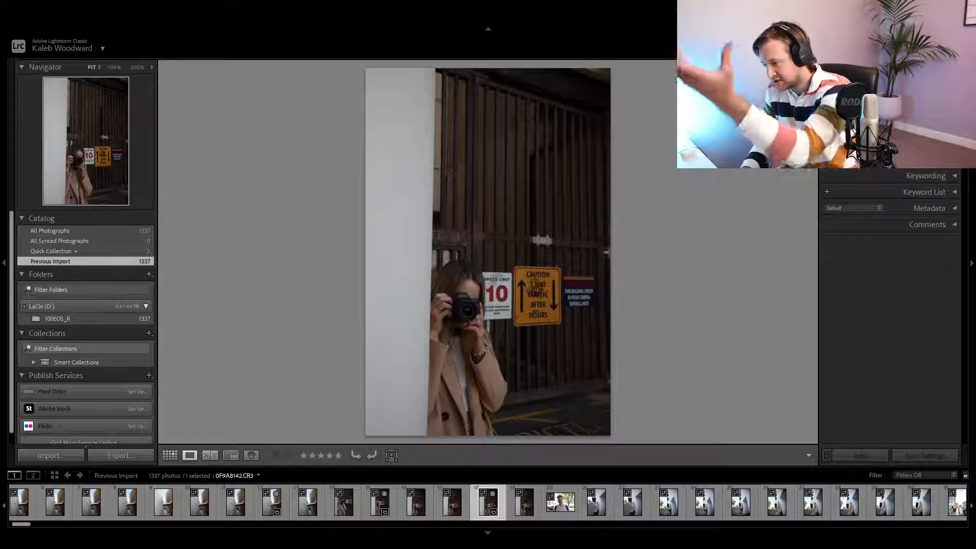
# Compare the first portraits of the woman leaning against the white wall and add 0F9A8146 to the Quick Collection.
pyautogui.press('Right')
pyautogui.press('Right')
pyautogui.press('Right')
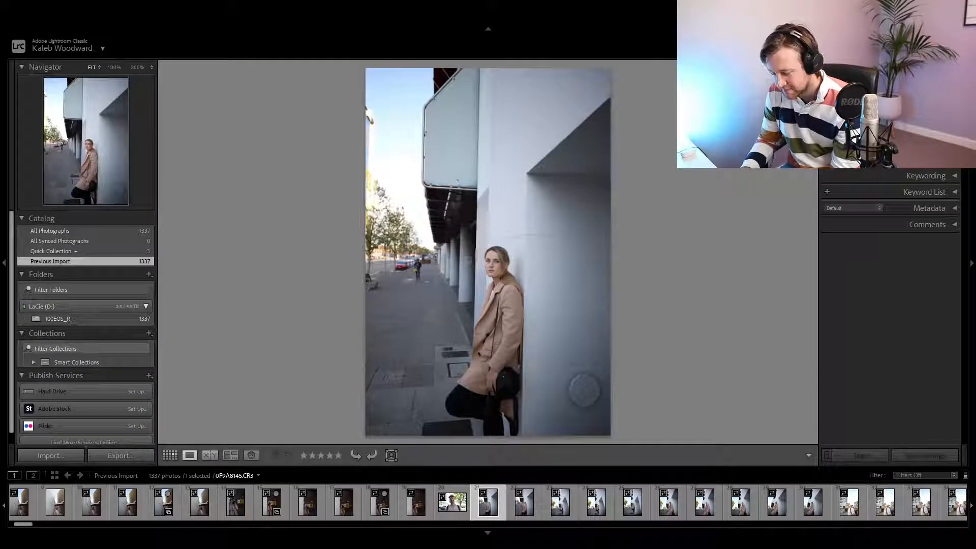
pyautogui.press('Right')
pyautogui.press('Left')
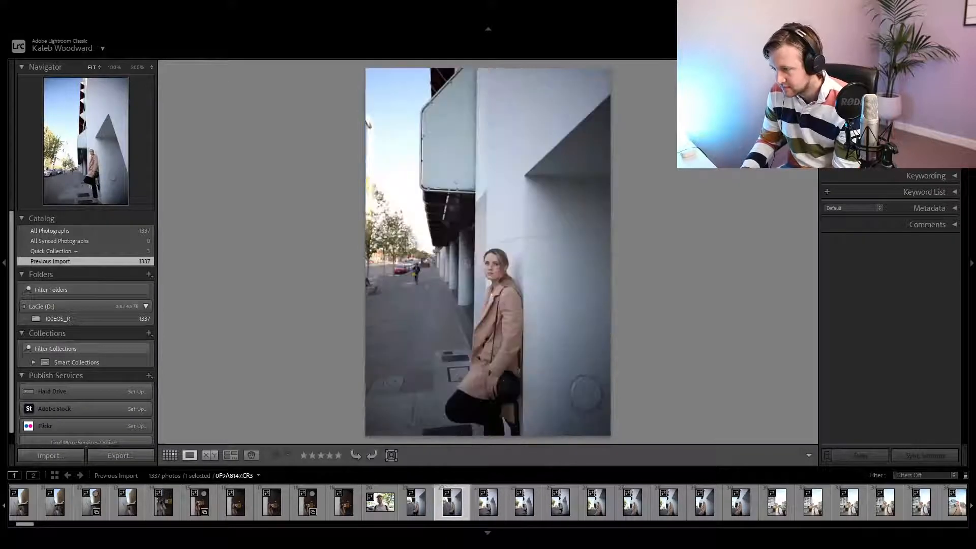
pyautogui.press('Right')
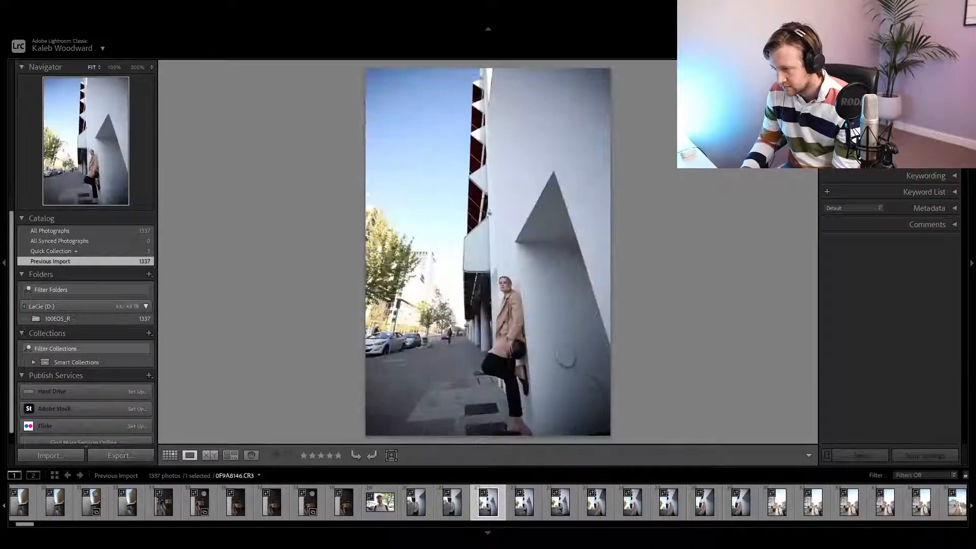
pyautogui.press('Left')
pyautogui.press('Left')
pyautogui.press('Right')
pyautogui.press('b')
# Examine the wide full-length wall shots and the closer portraits of the woman leaning in her coat.
pyautogui.press('Right')
pyautogui.press('Right')
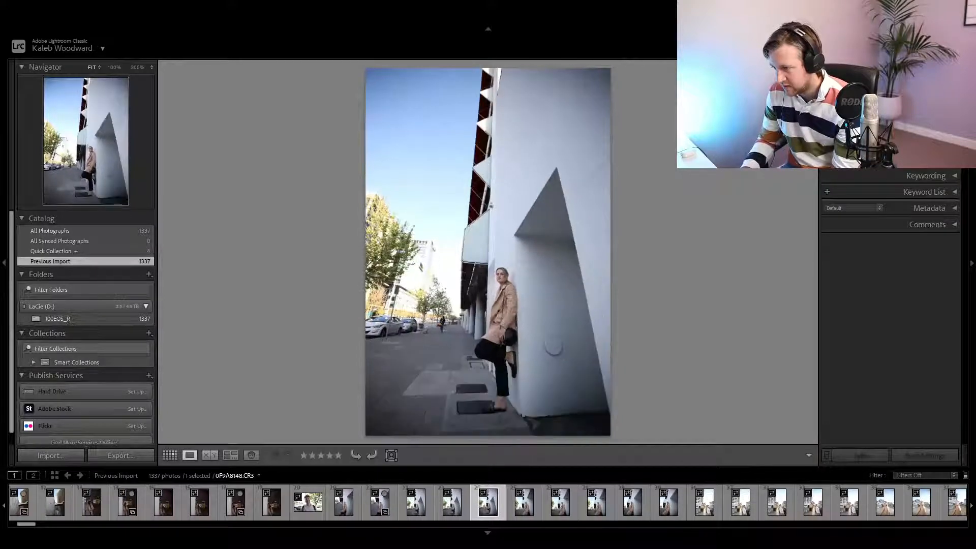
pyautogui.press('Right')
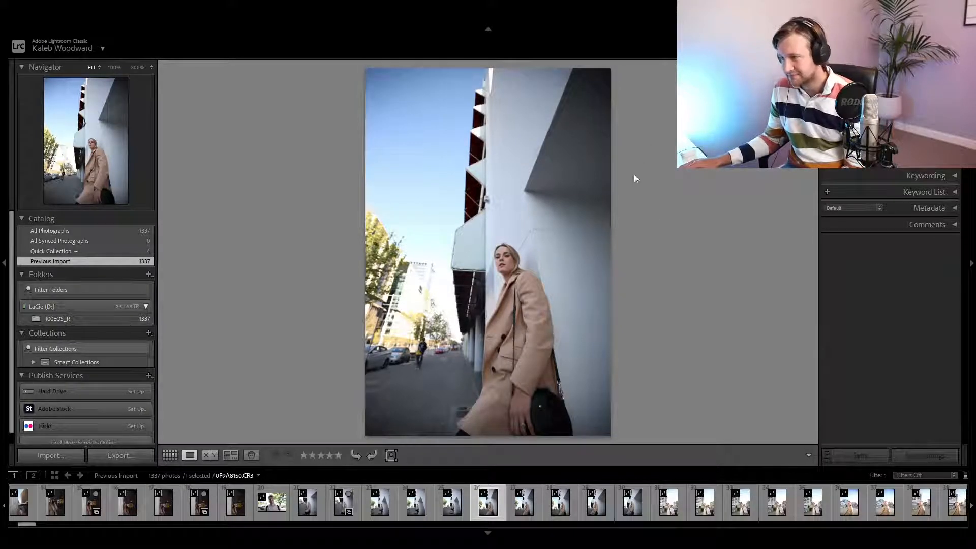
pyautogui.press('Right')
pyautogui.press('Right')
pyautogui.press('Right')
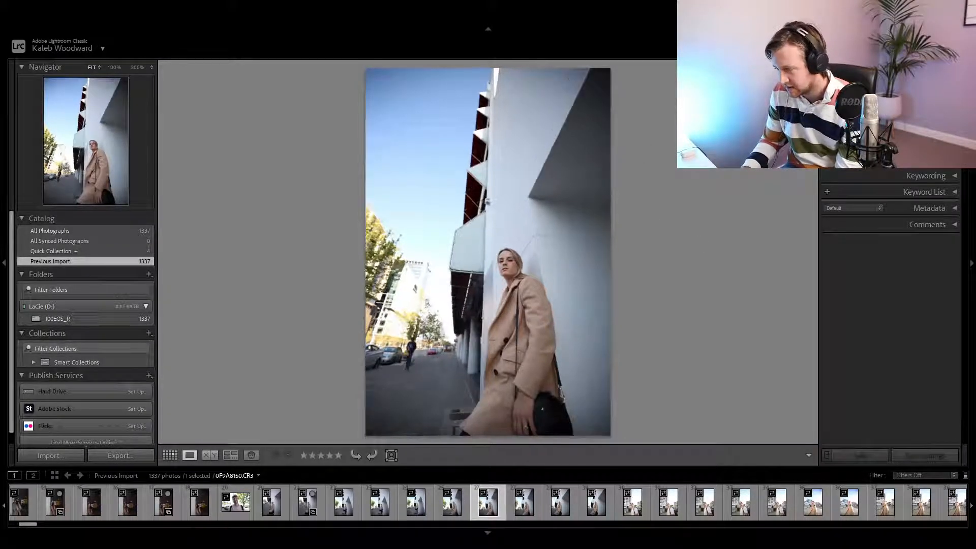
pyautogui.press('Left')
pyautogui.press('Left')
pyautogui.press('Left')
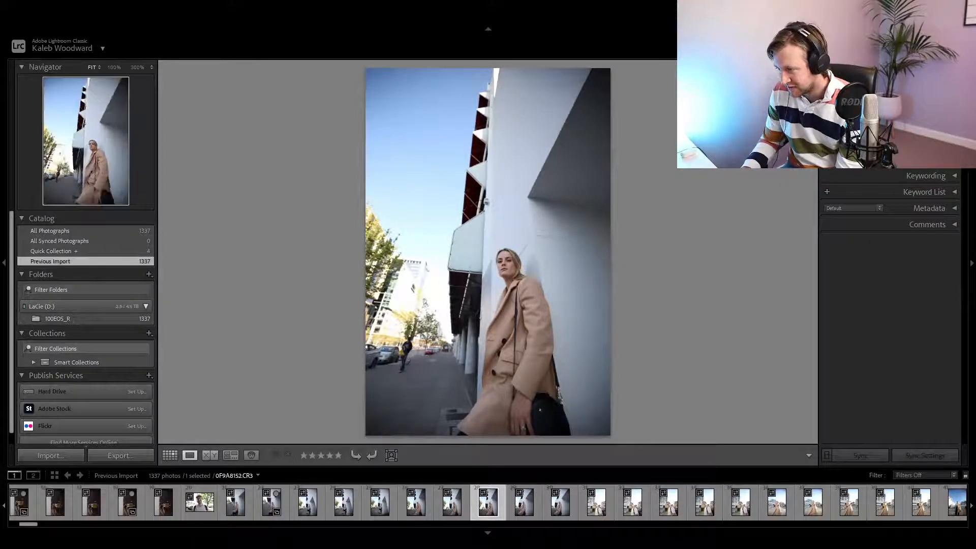
# Compare the closer wall portraits against their neighbouring frames and add 0F9A8152 to the Quick Collection.
pyautogui.press('Right')
pyautogui.press('Left')
pyautogui.press('Right')
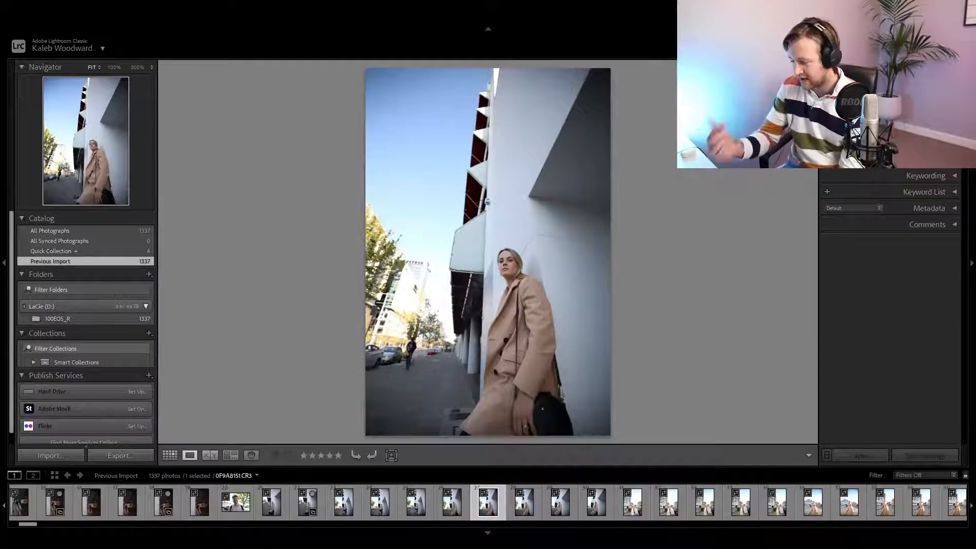
pyautogui.press('Left')
pyautogui.press('Left')
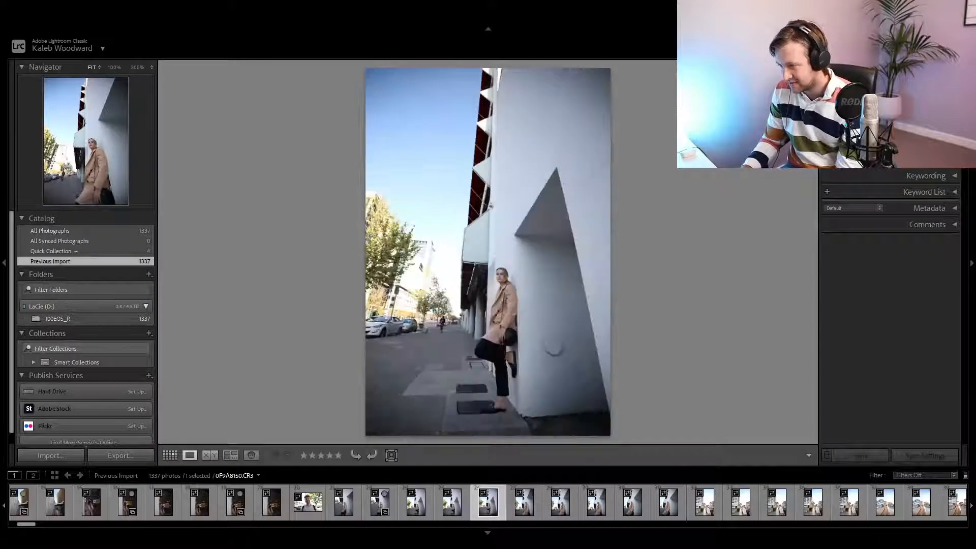
pyautogui.press('Right')
pyautogui.press('Right')
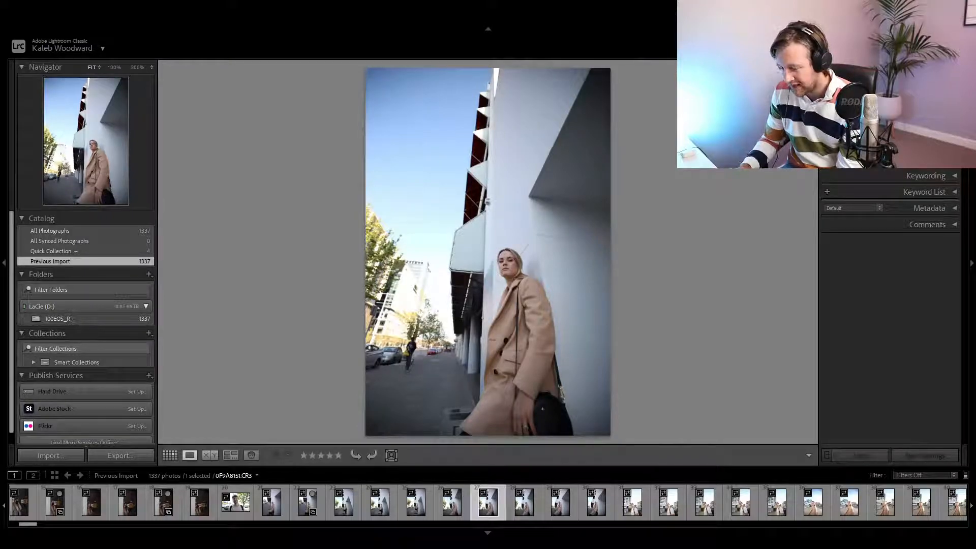
pyautogui.press('Right')
pyautogui.press('Right')
# Examine the last wall portraits and the street shots of the man with glasses and a backpack.
pyautogui.press('Right')
pyautogui.press('Right')
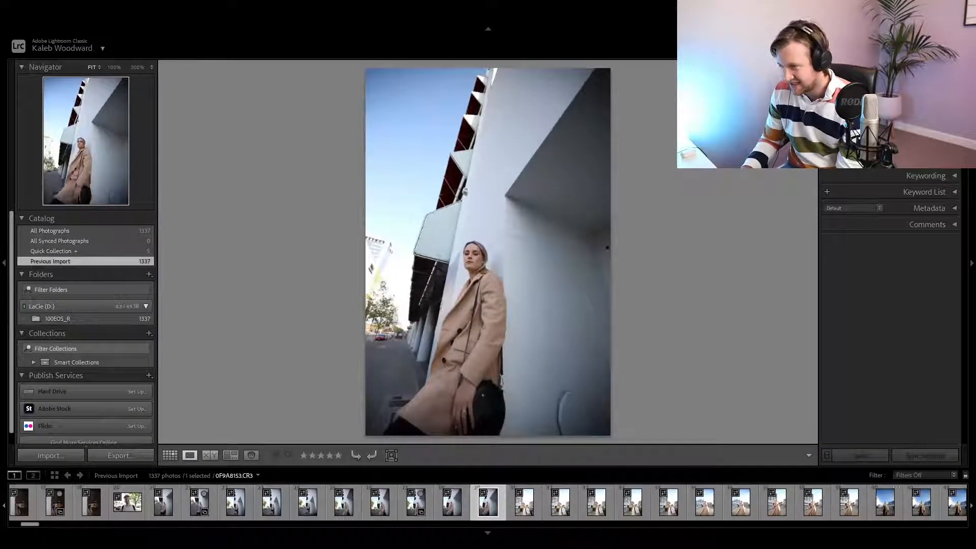
pyautogui.press('Right')
pyautogui.press('Right')
pyautogui.press('Right')
pyautogui.press('Right')
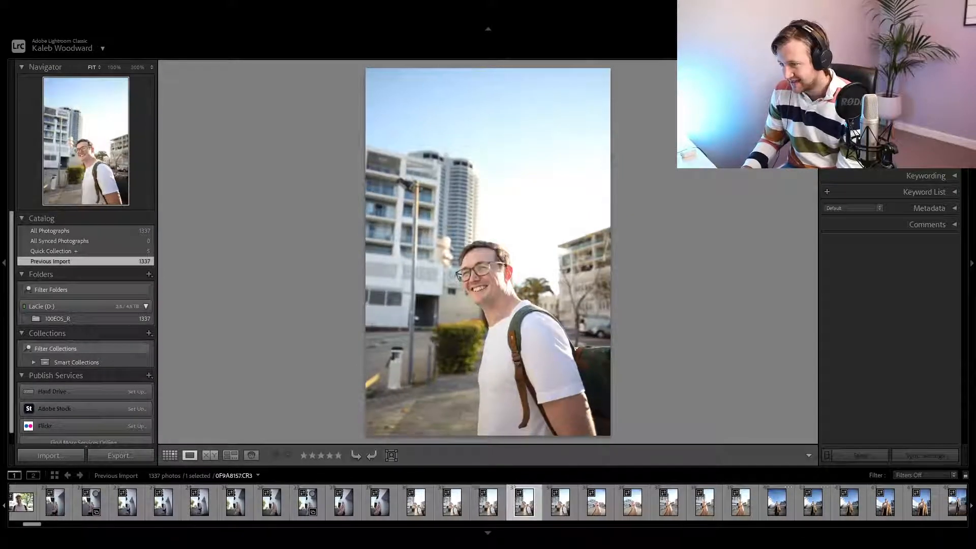
pyautogui.press('Left')
pyautogui.press('Left')
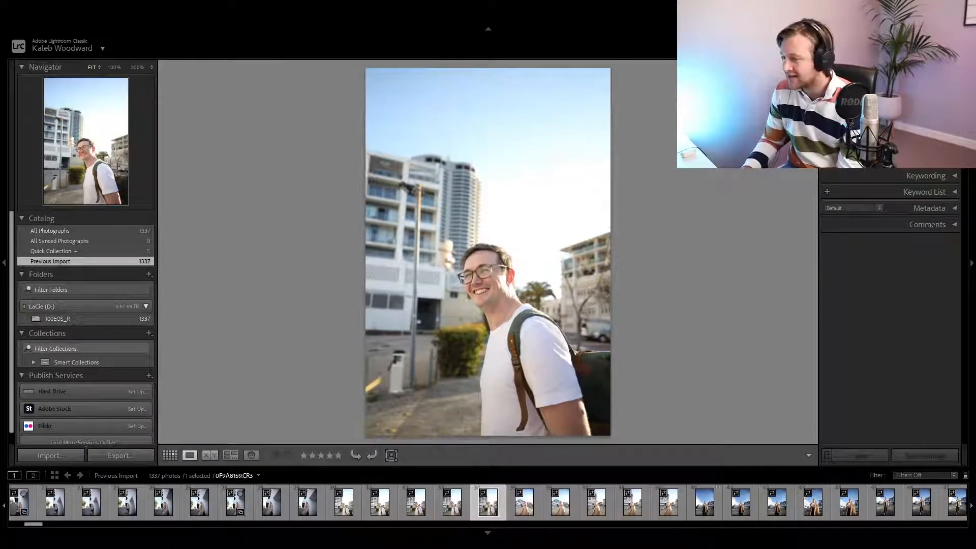
# Look through the bright street portraits of the woman in the coat, up to her full-length walking shots.
pyautogui.press('Right')
pyautogui.press('Right')
pyautogui.press('Right')
pyautogui.press('Right')
pyautogui.press('Right')
pyautogui.press('Right')
pyautogui.press('Right')
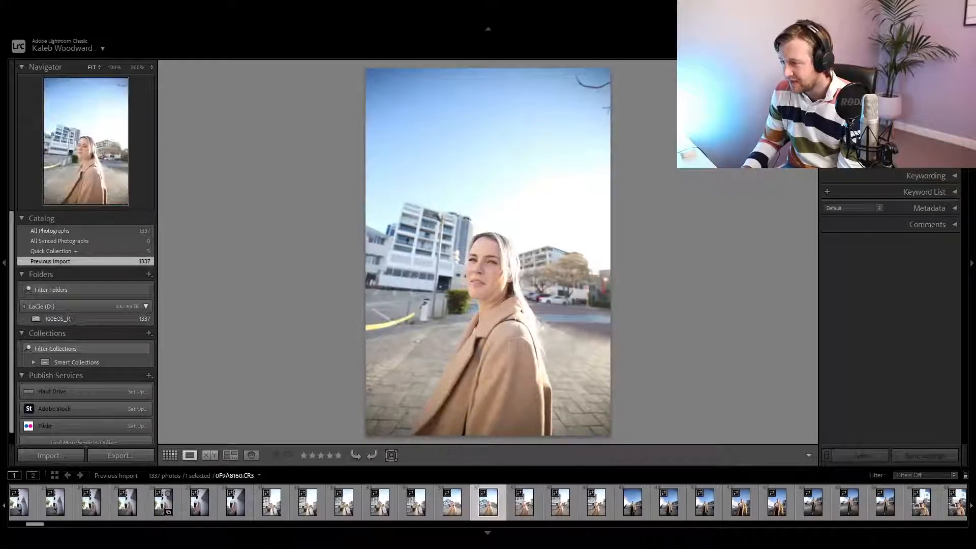
pyautogui.press('Right')
pyautogui.press('Right')
pyautogui.press('Right')
pyautogui.press('Right')
pyautogui.press('Right')
pyautogui.press('Right')
pyautogui.press('Right')
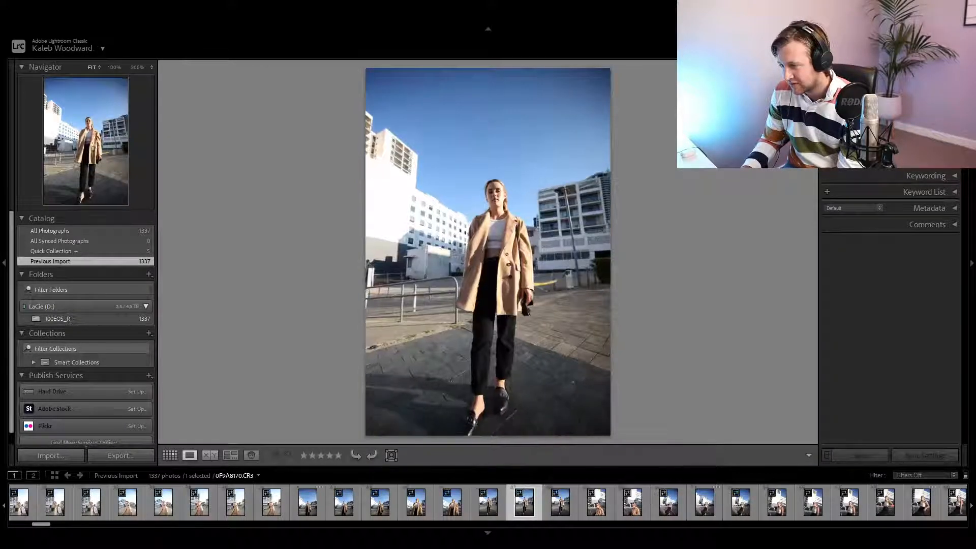
# Compare the full-length walking shots of the woman in the coat around 0F9A8171 with their neighbouring frames.
pyautogui.press('Right')
pyautogui.press('Right')
pyautogui.press('Right')
pyautogui.press('Right')
pyautogui.press('Left')
pyautogui.press('Left')
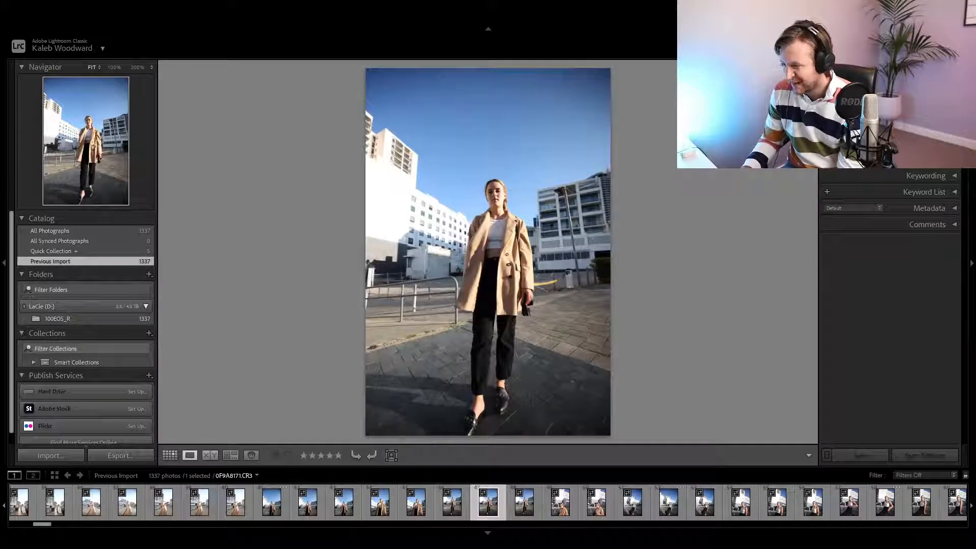
pyautogui.press('Right')
pyautogui.press('Right')
pyautogui.press('Left')
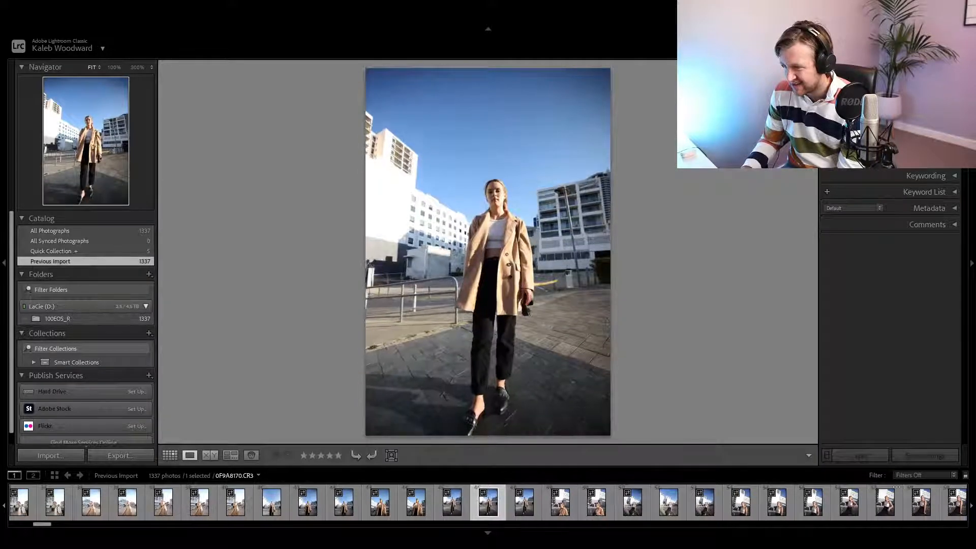
pyautogui.press('Right')
pyautogui.press('Right')
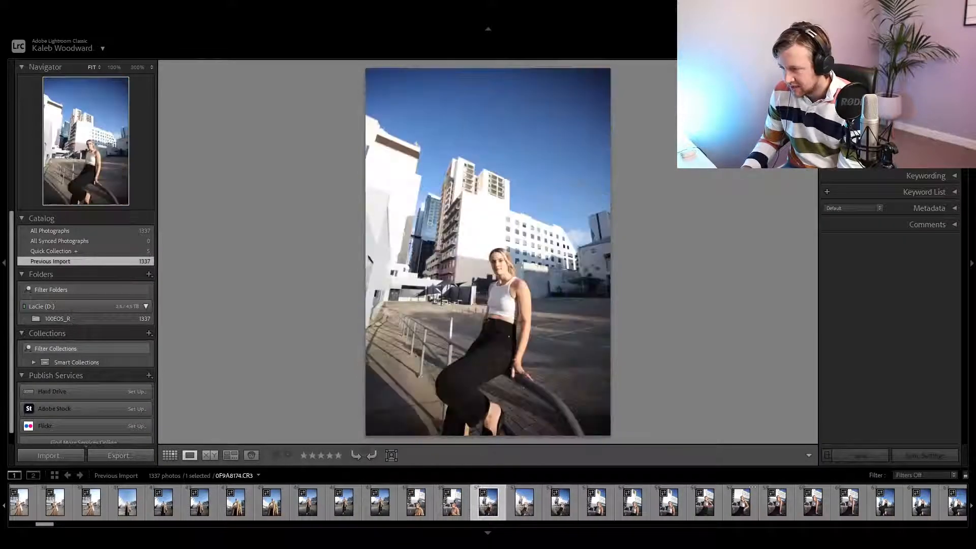
# Examine the portraits of the woman in the white top by the railing, from the close shots to the low-angle ones.
pyautogui.press('Right')
pyautogui.press('Right')
pyautogui.press('Right')
pyautogui.press('Right')
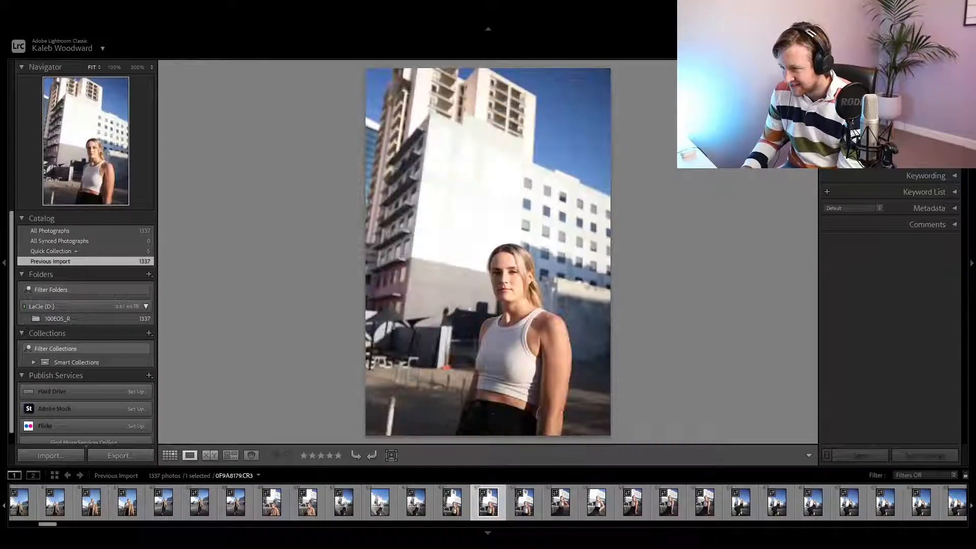
pyautogui.press('Right')
pyautogui.press('Right')
pyautogui.press('Right')
pyautogui.press('Right')
pyautogui.press('Right')
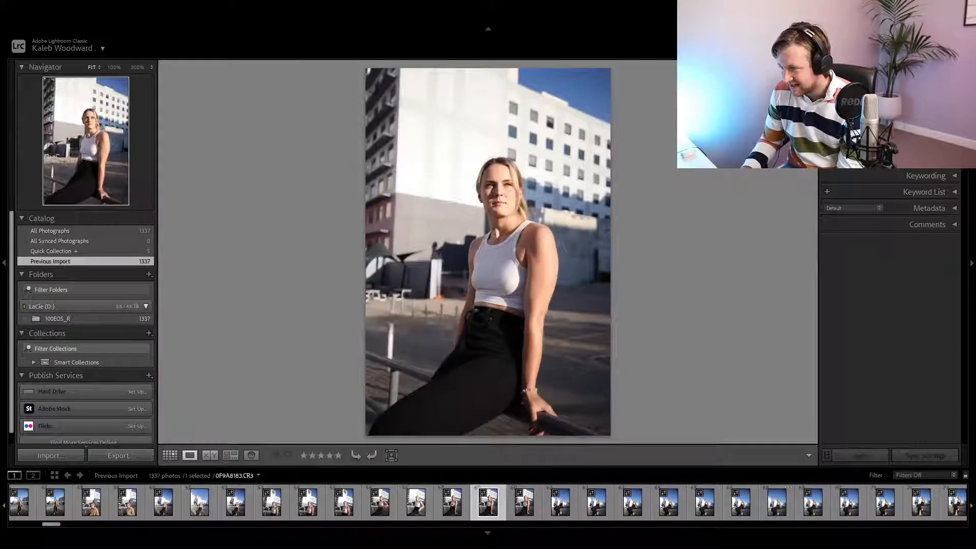
pyautogui.press('Right')
pyautogui.press('Right')
pyautogui.press('Right')
pyautogui.press('Right')
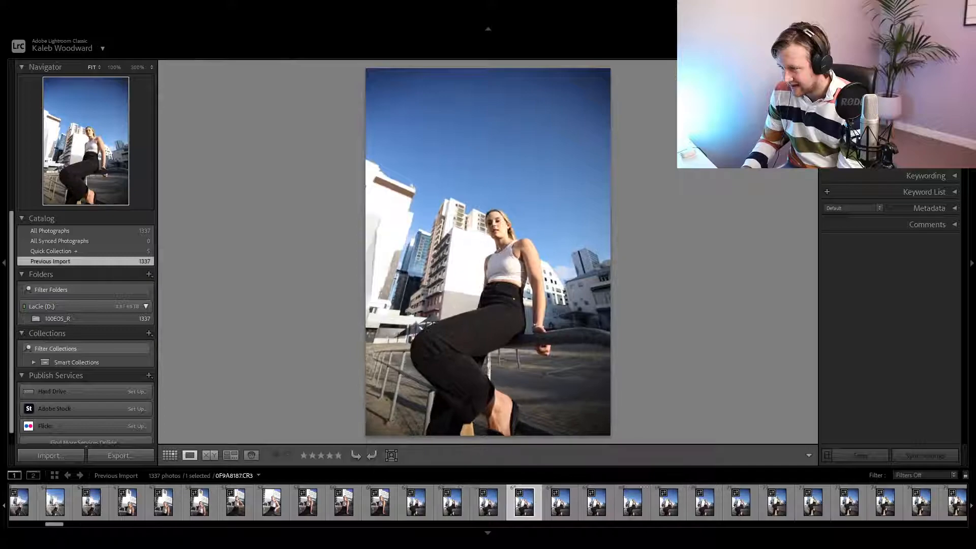
# Look through the similar low-angle frames of the woman seated on the railing with the tower blocks behind her.
pyautogui.press('Right')
pyautogui.press('Right')
pyautogui.press('Right')
pyautogui.press('Right')
pyautogui.press('Right')
pyautogui.press('Right')
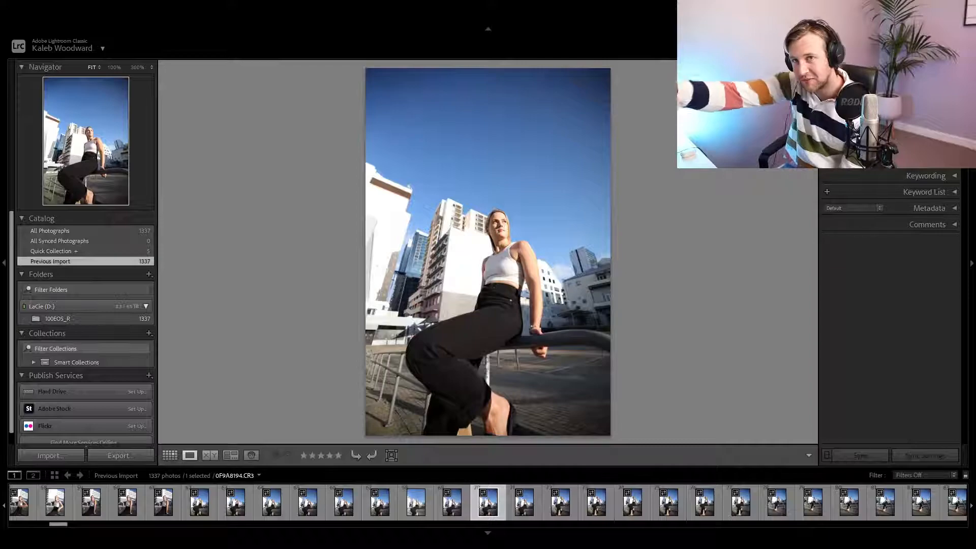
pyautogui.press('Right')
pyautogui.press('Right')
pyautogui.press('Right')
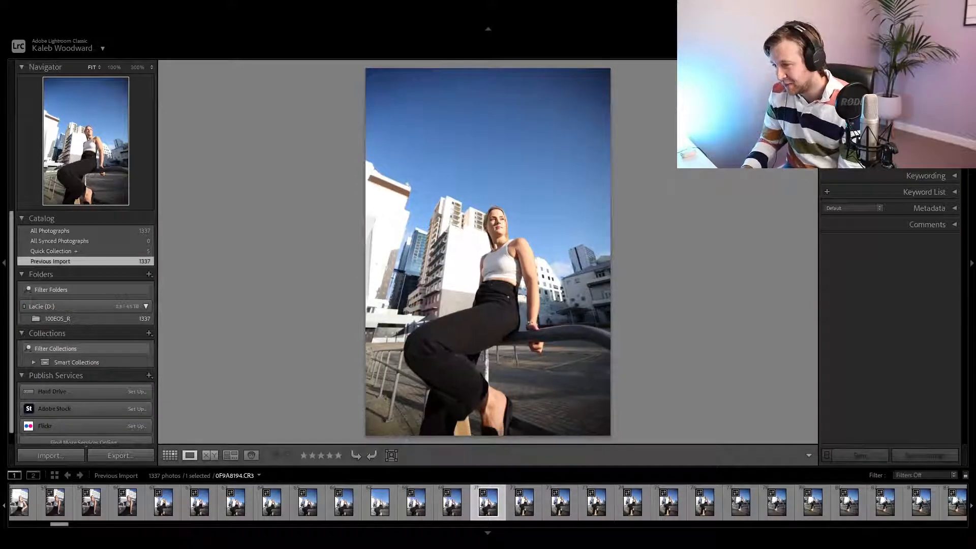
pyautogui.press('Right')
pyautogui.press('Right')
pyautogui.press('Right')
pyautogui.press('Right')
pyautogui.press('Right')
pyautogui.press('Right')
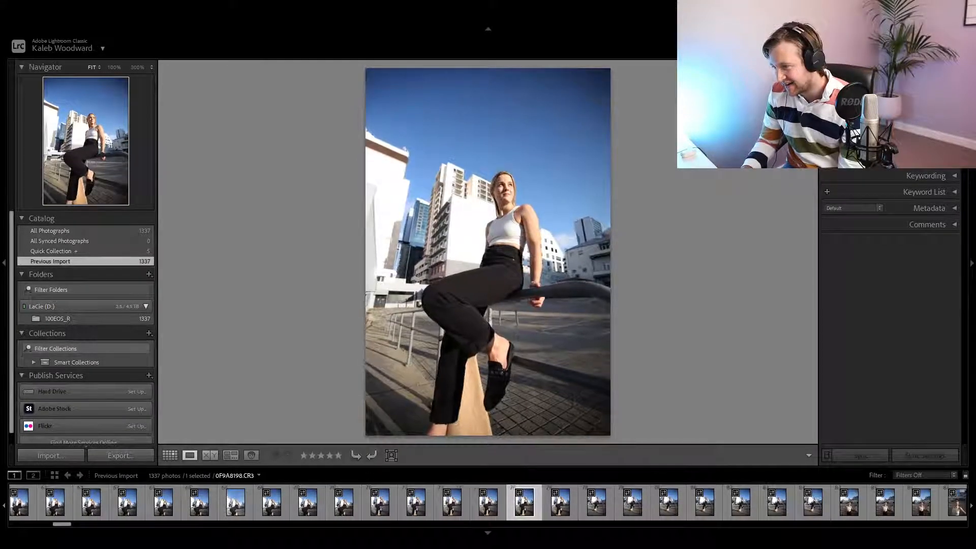
# Compare the wider seated railing shots and add 0F9A8202 to the Quick Collection.
pyautogui.press('Left')
pyautogui.press('Right')
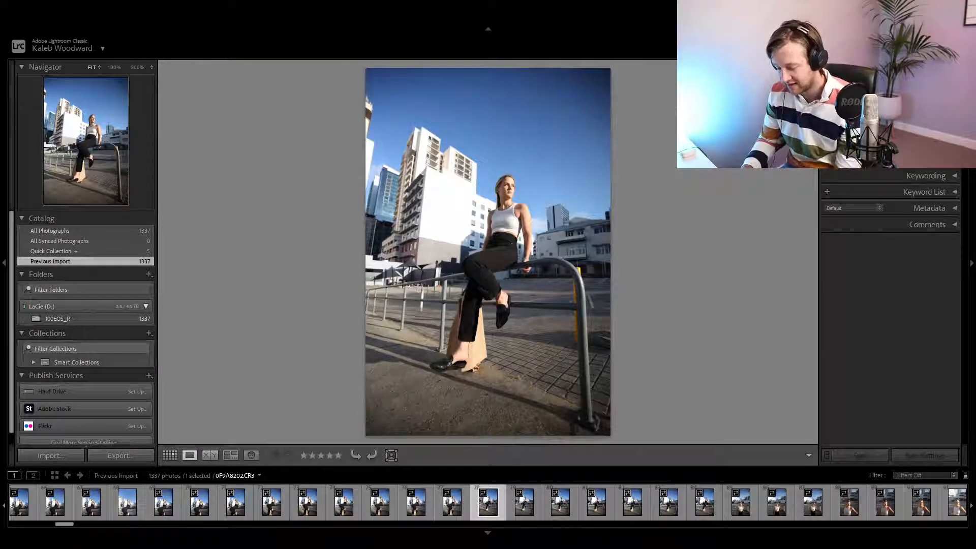
pyautogui.press('b')
pyautogui.press('Right')
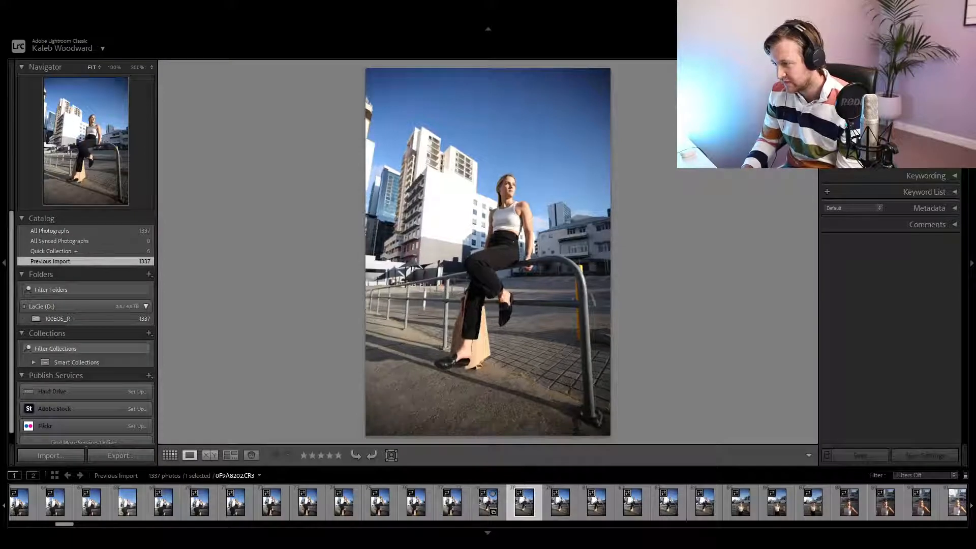
# Compare the following full-length seated railing shots and add 0F9A8206 and 0F9A8207 to the Quick Collection.
pyautogui.press('Right')
pyautogui.press('Right')
pyautogui.press('Left')
pyautogui.press('Left')
pyautogui.press('Right')
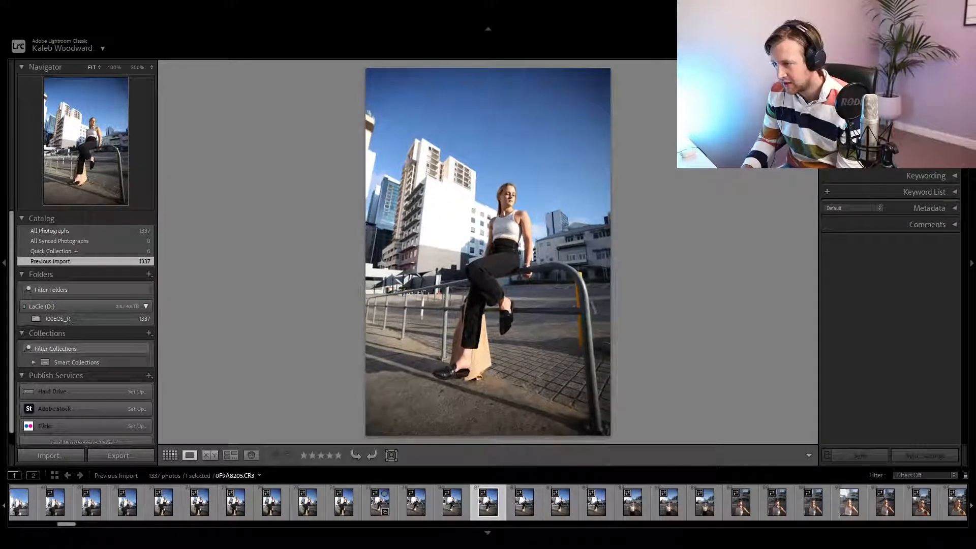
pyautogui.press('Right')
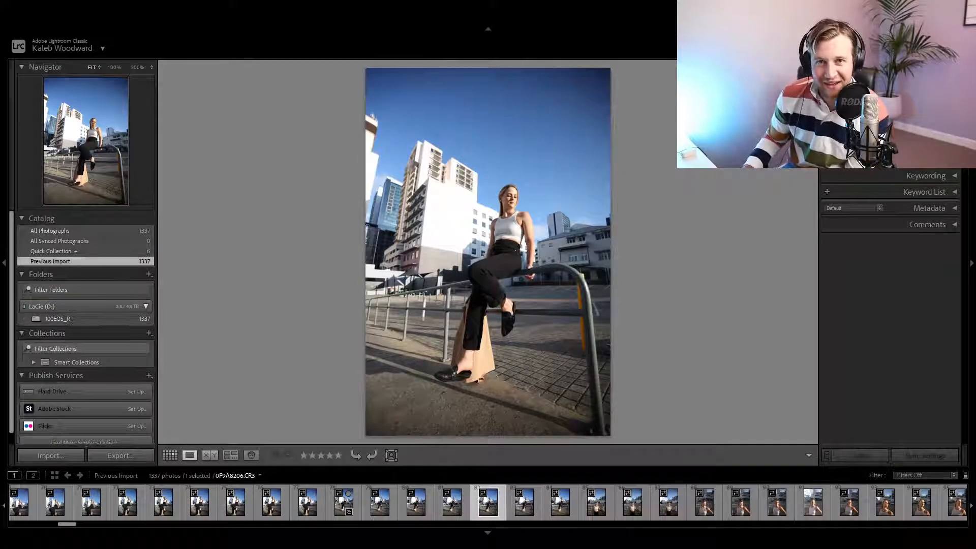
pyautogui.press('Right')
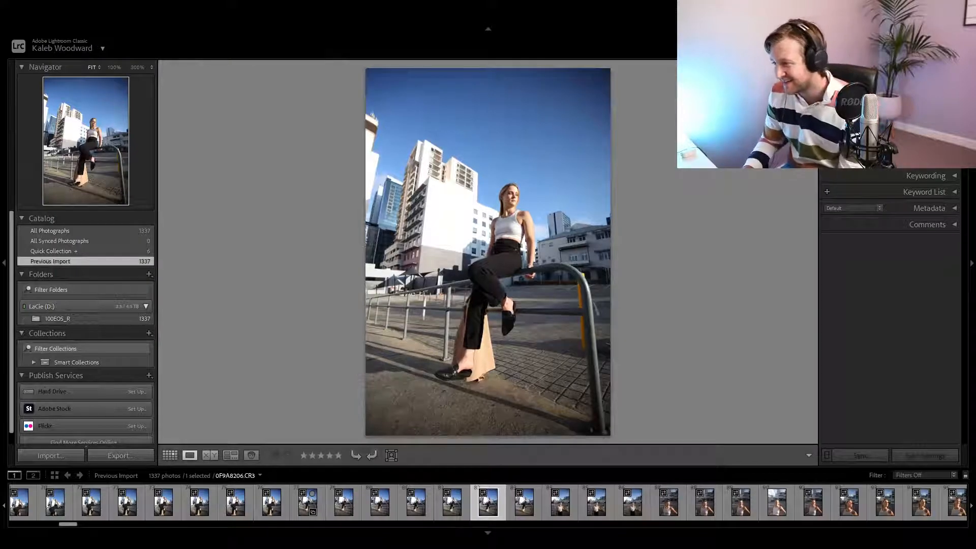
pyautogui.press('Right')
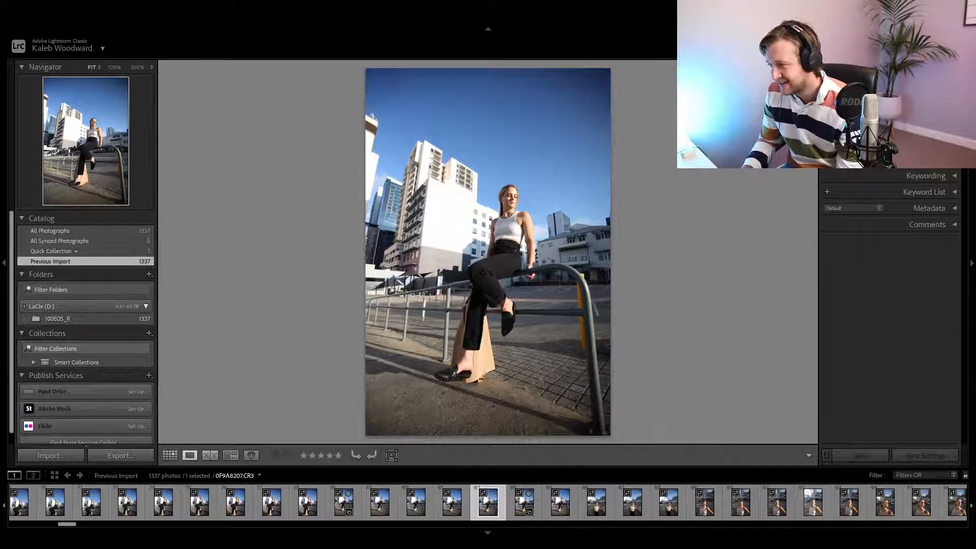
pyautogui.press('Right')
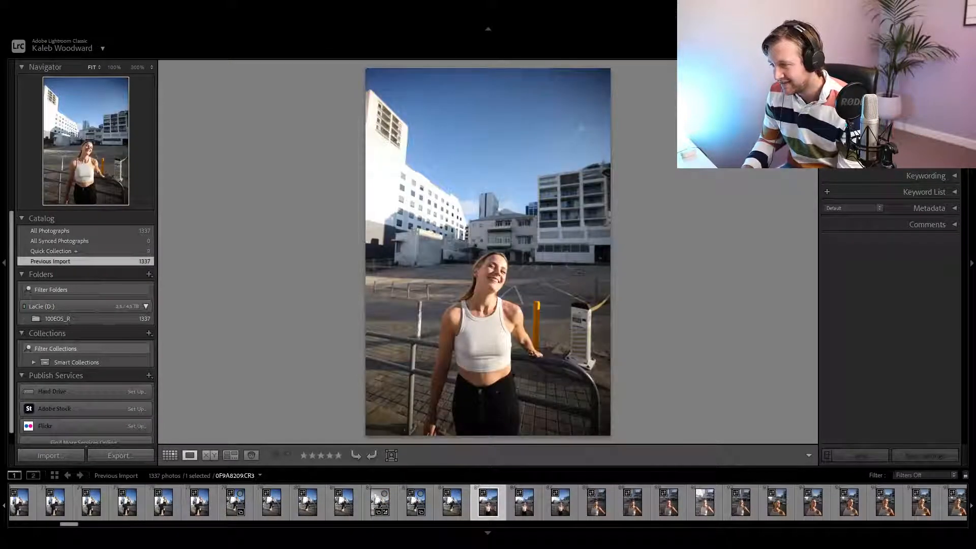
# Add the smiling shots 0F9A8209 and 0F9A8210 of the woman leaning on the railing to the Quick Collection.
pyautogui.press('b')
pyautogui.press('Right')
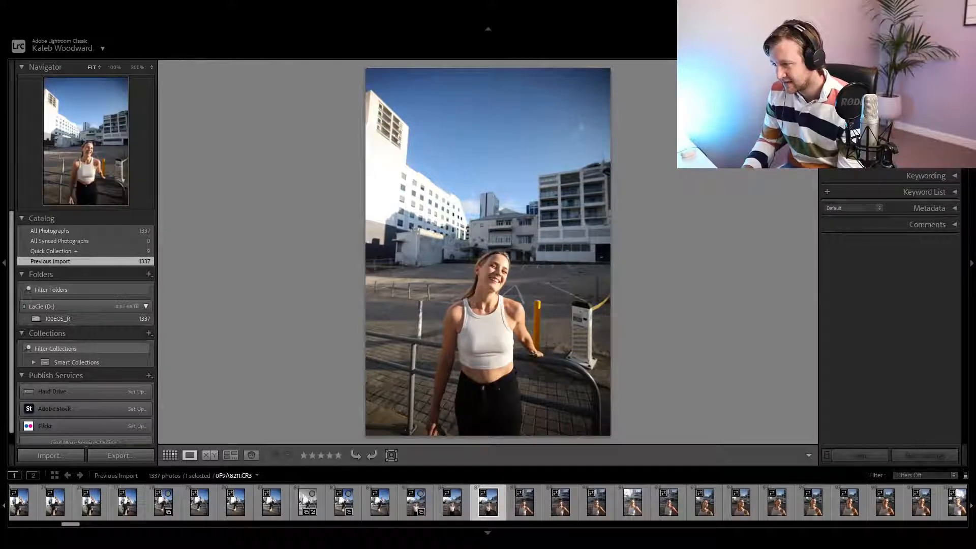
pyautogui.press('Right')
pyautogui.press('Left')
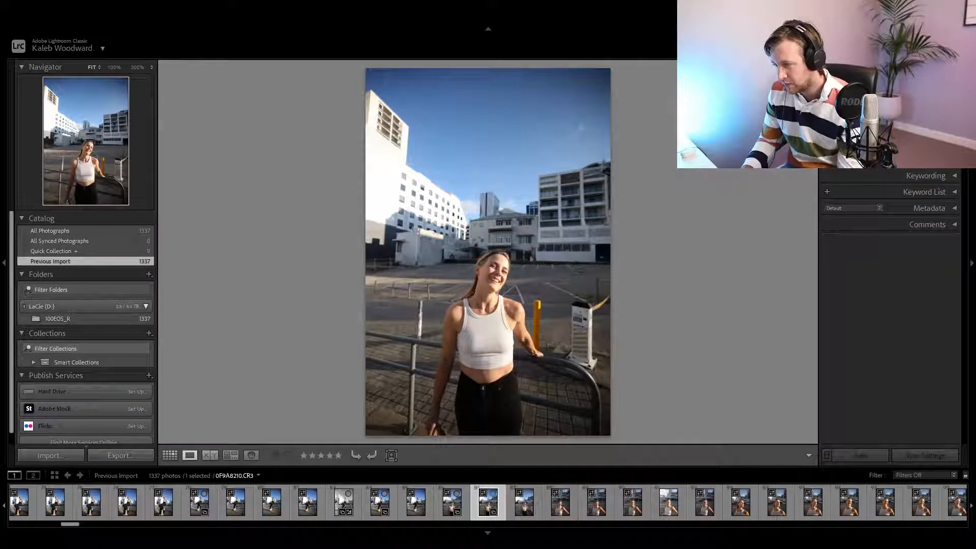
pyautogui.press('b')
# Examine the first sunlit close-up portraits of the woman in the white top in front of the car park buildings.
pyautogui.press('Right')
pyautogui.press('Right')
pyautogui.press('Right')
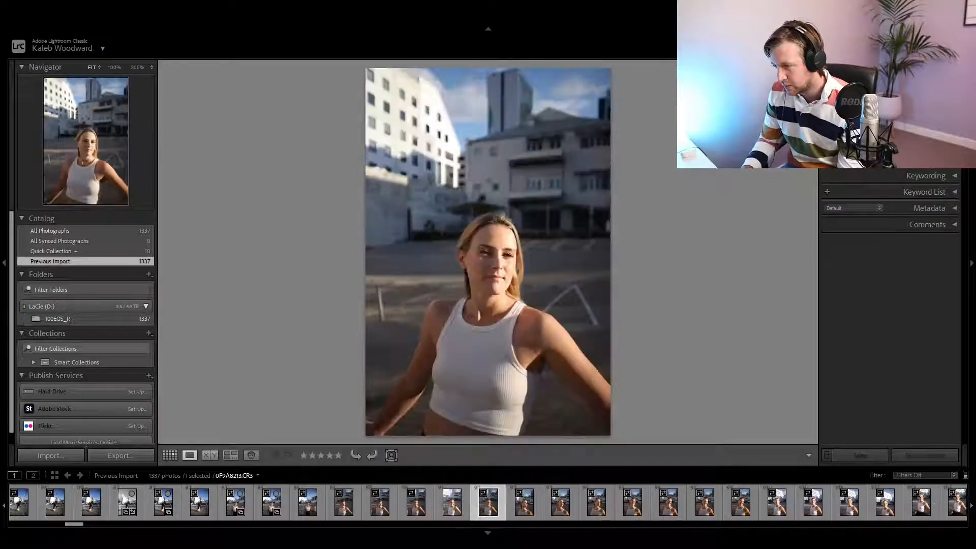
pyautogui.press('Right')
pyautogui.press('Right')
pyautogui.press('Right')
pyautogui.press('Right')
pyautogui.press('Right')
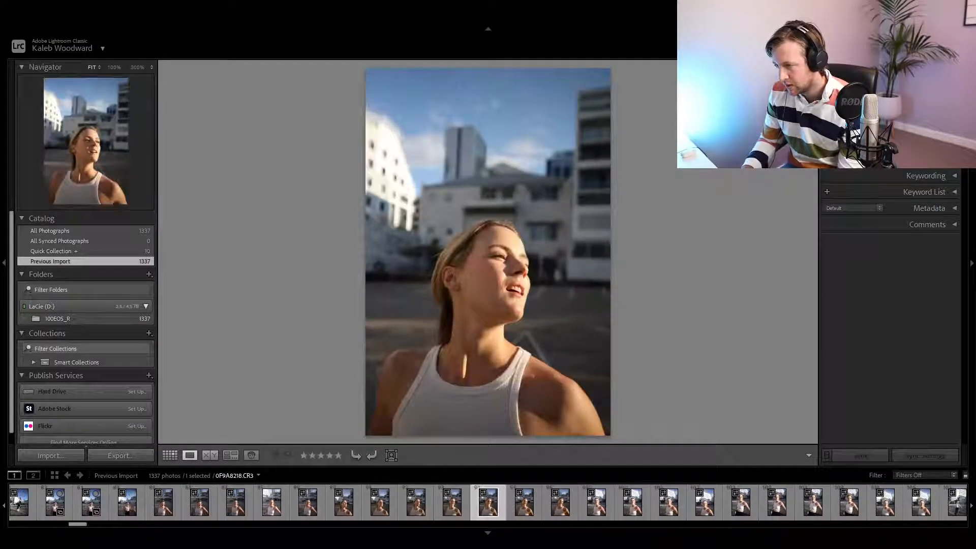
# Compare the remaining sunlit close-up portraits and add 0F9A8223 to the Quick Collection.
pyautogui.press('Right')
pyautogui.press('Right')
pyautogui.press('Right')
pyautogui.press('Right')
pyautogui.press('Right')
pyautogui.press('Right')
pyautogui.press('Right')
pyautogui.press('Right')
pyautogui.press('Right')
pyautogui.press('Right')
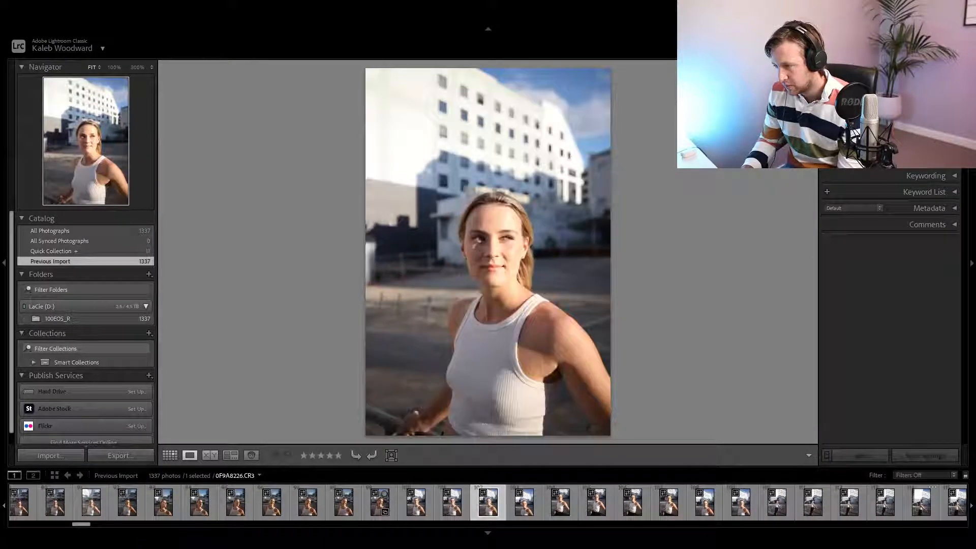
# Add portrait 0F9A8226 in front of the white building to the Quick Collection and check the similar frames after it.
pyautogui.press('Right')
pyautogui.press('Right')
pyautogui.press('Right')
pyautogui.press('Right')
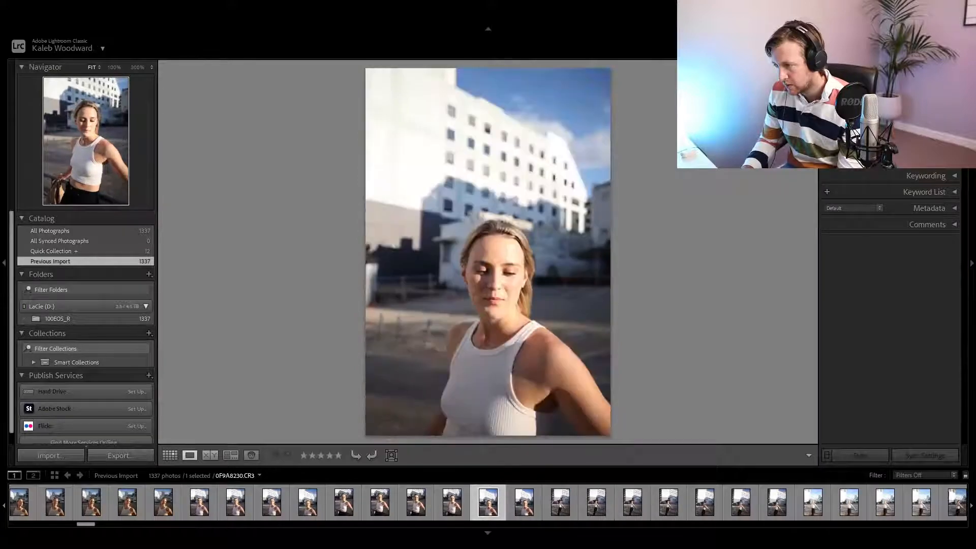
pyautogui.press('Right')
pyautogui.press('Right')
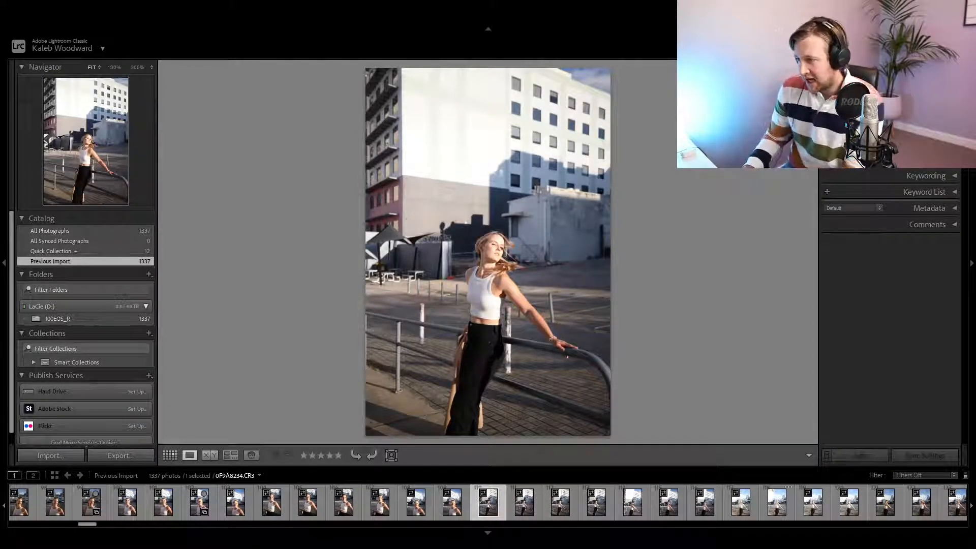
# Look through the shots of the woman holding the railing with her hair moving and her coat lowered.
pyautogui.press('Right')
pyautogui.press('Right')
pyautogui.press('Right')
pyautogui.press('Right')
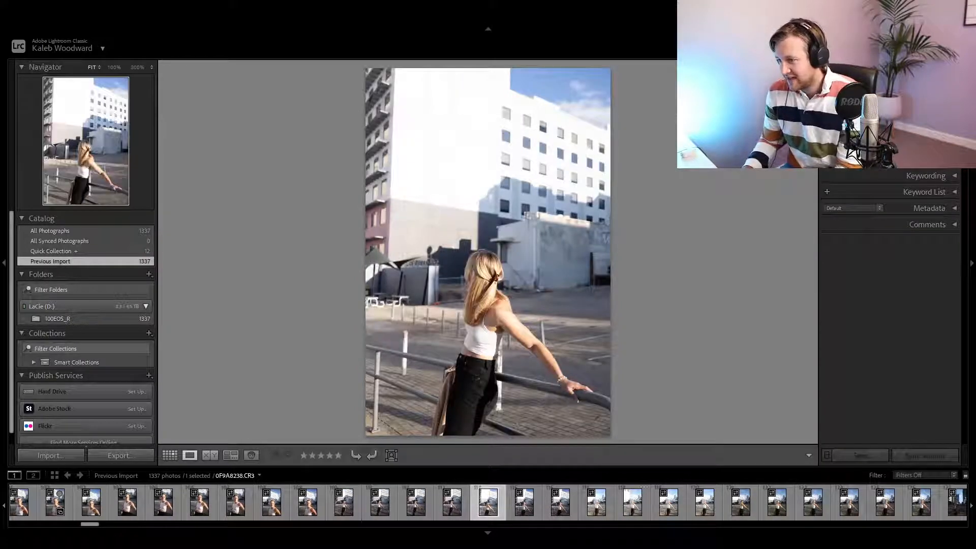
pyautogui.press('Right')
pyautogui.press('Right')
pyautogui.press('Right')
pyautogui.press('Right')
pyautogui.press('Right')
pyautogui.press('Right')
pyautogui.press('Right')
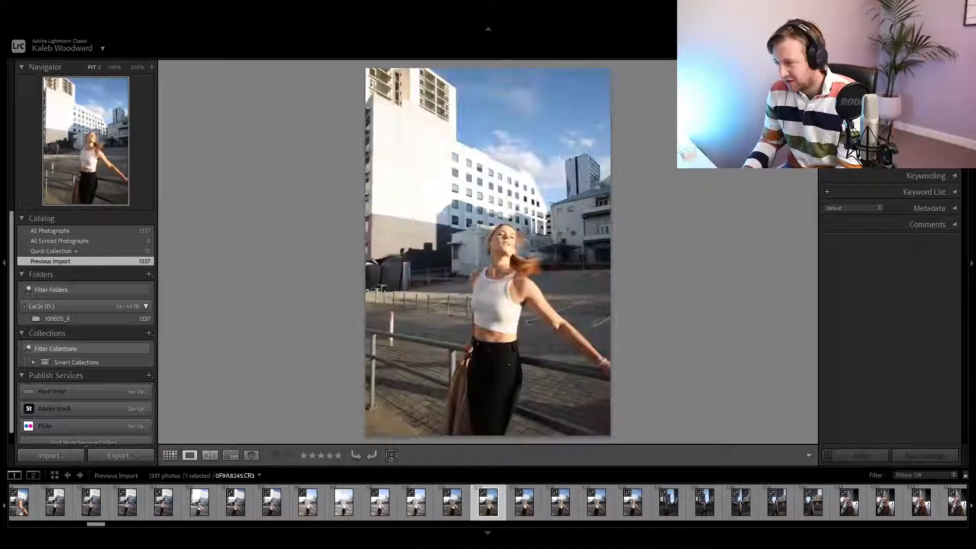
# Examine the last railing shots of the woman with one arm stretched out, up to the smiling frame.
pyautogui.press('Right')
pyautogui.press('Right')
pyautogui.press('Right')
pyautogui.press('Right')
pyautogui.press('Right')
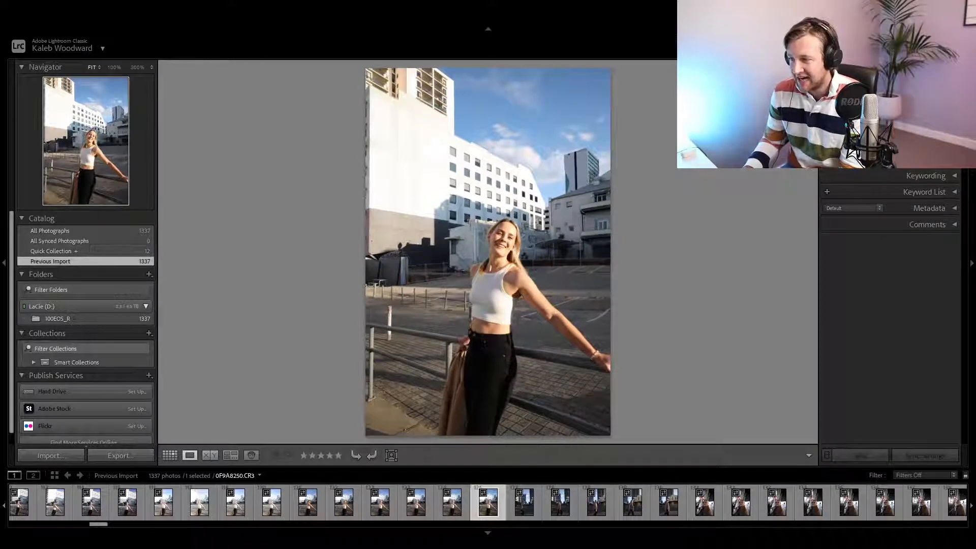
# Compare the street shots of the woman walking past in her coat and add 0F9A8254 to the Quick Collection.
pyautogui.press('Right')
pyautogui.press('Right')
pyautogui.press('Right')
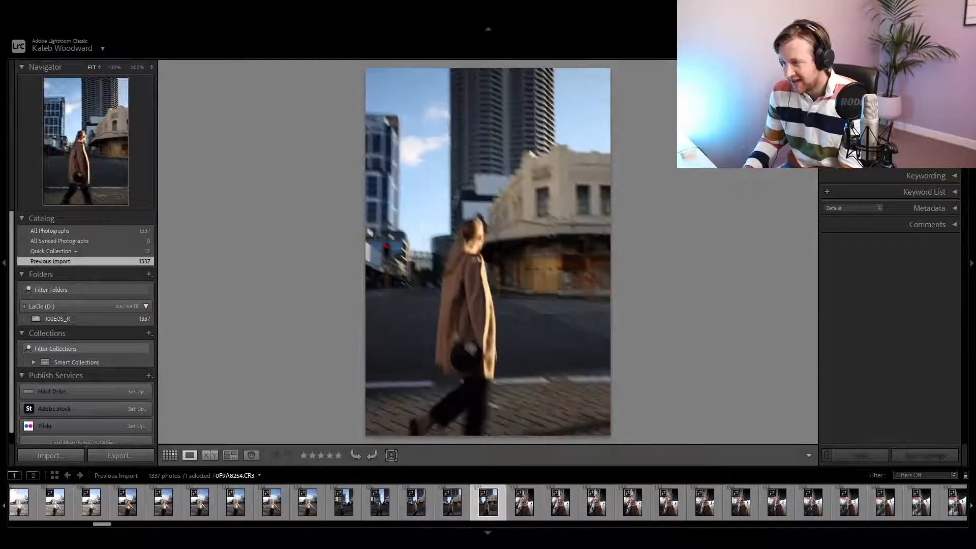
pyautogui.press('Right')
pyautogui.press('Right')
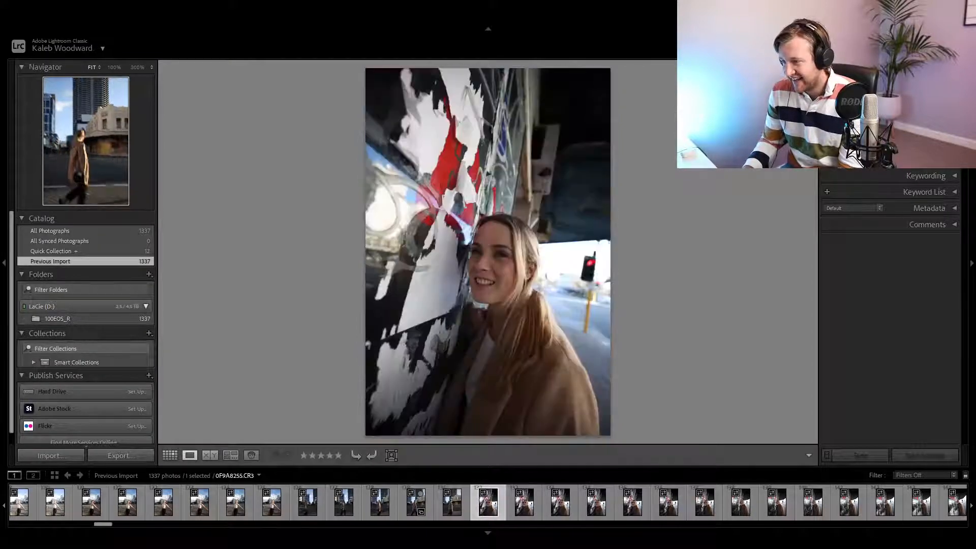
pyautogui.press('Left')
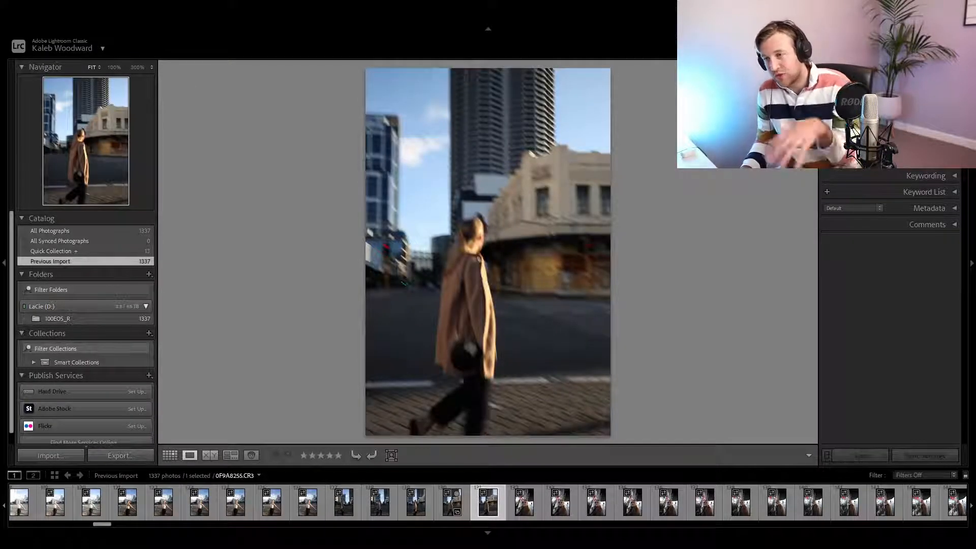
pyautogui.press('Left')
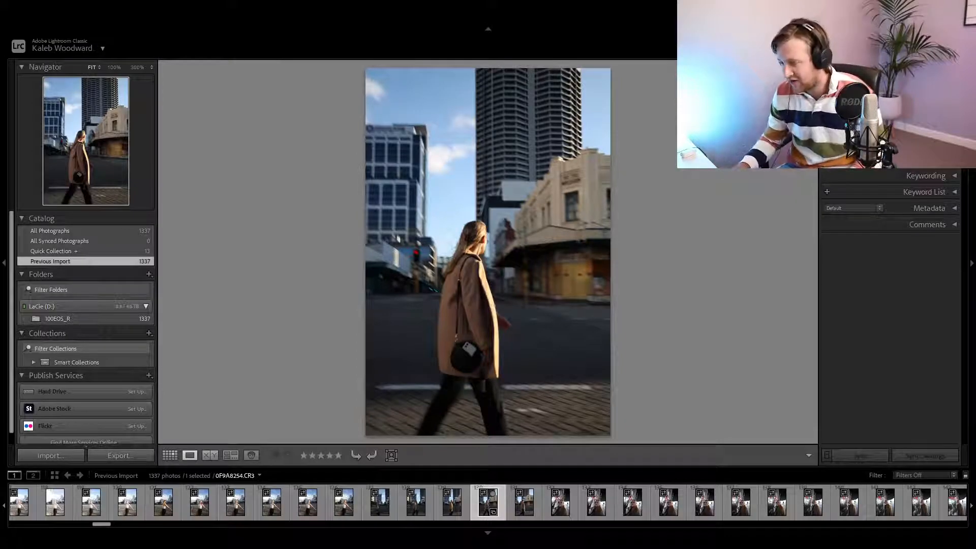
# Compare 0F9A8254 again with the neighbouring street walking frames, including the blurred 0F9A8255.
pyautogui.press('Left')
pyautogui.press('Left')
pyautogui.press('Right')
pyautogui.press('Right')
pyautogui.press('Left')
pyautogui.press('Left')
pyautogui.press('Left')
pyautogui.press('Right')
pyautogui.press('Right')
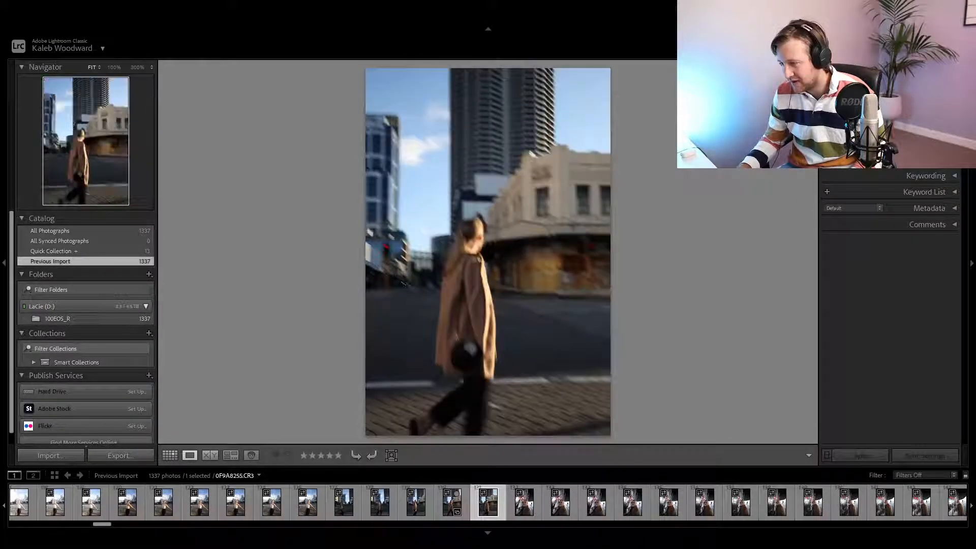
pyautogui.press('Right')
pyautogui.press('Right')
pyautogui.press('Right')
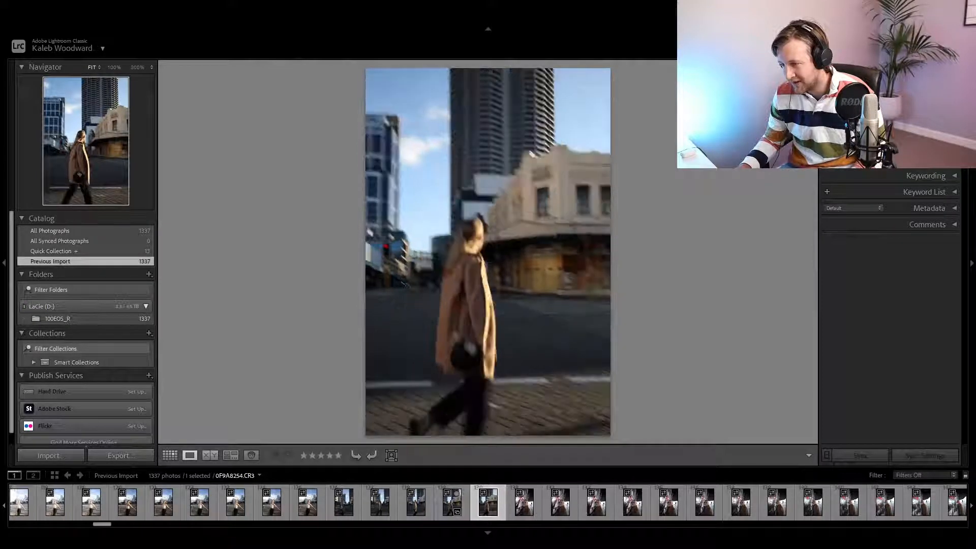
# Look through the portraits of the woman leaning against the graffiti-covered wall, with and without her coat.
pyautogui.press('Right')
pyautogui.press('Right')
pyautogui.press('Right')
pyautogui.press('Right')
pyautogui.press('Right')
pyautogui.press('Right')
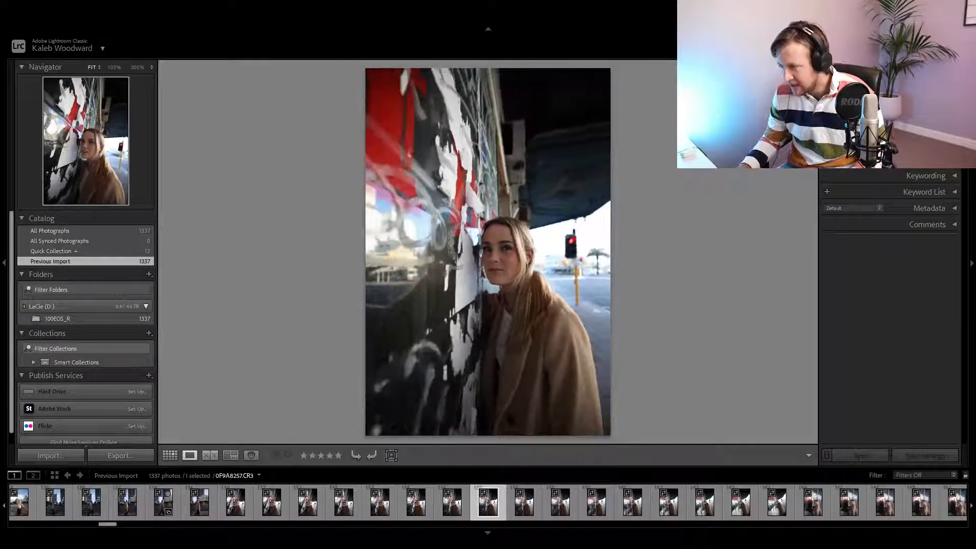
pyautogui.press('Right')
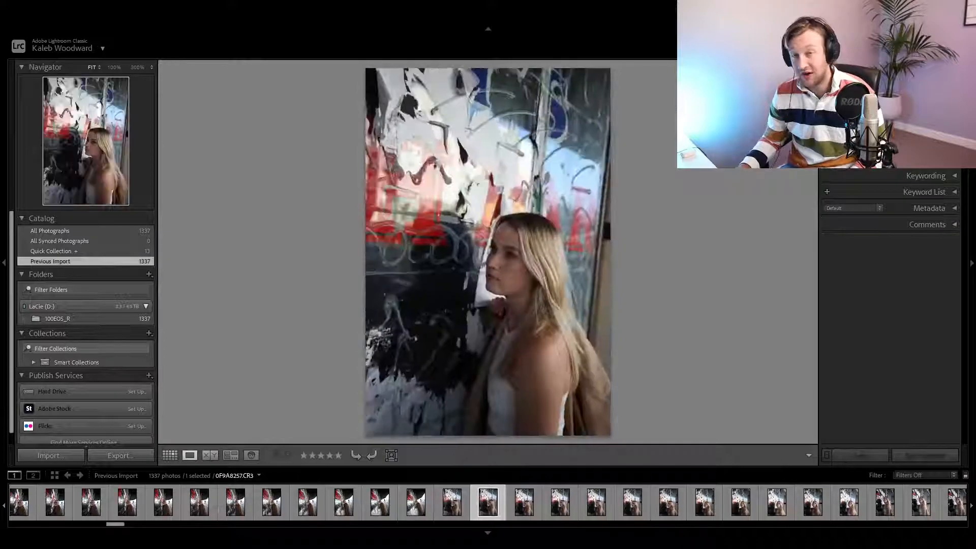
pyautogui.press('Right')
pyautogui.press('Right')
pyautogui.press('Right')
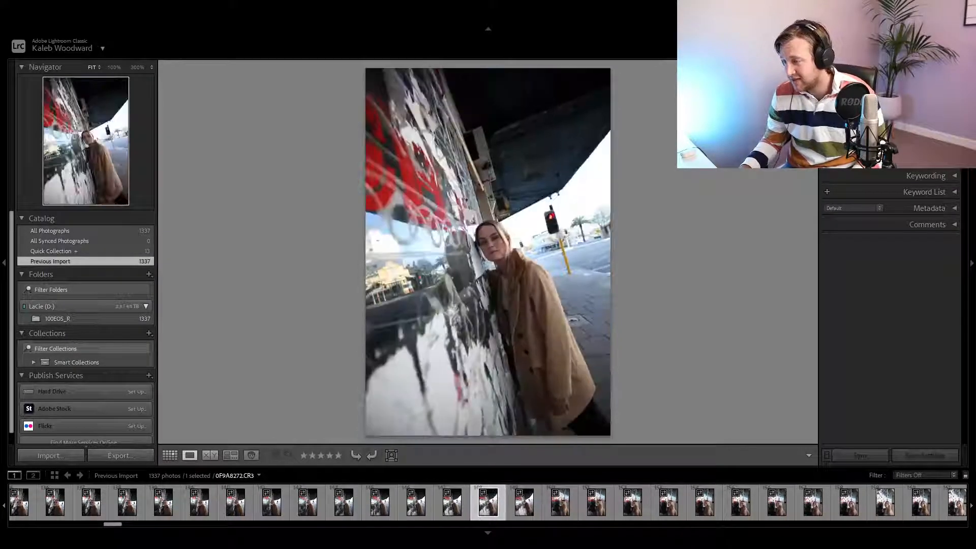
# Examine the graffiti-wall portraits of the woman with her coat off her shoulders, comparing the upward-looking frames around 0F9A8290.
pyautogui.press('Right')
pyautogui.press('Right')
pyautogui.press('Right')
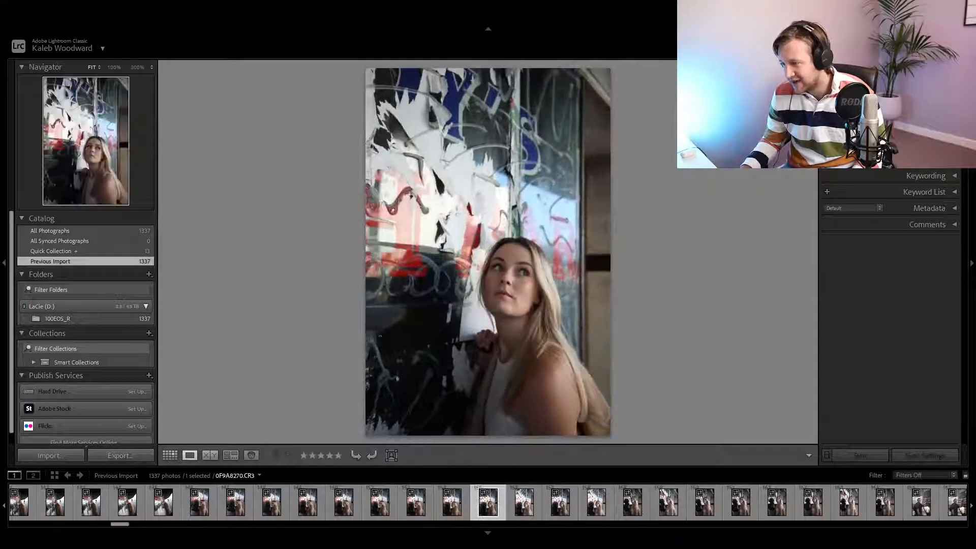
pyautogui.press('Right')
pyautogui.press('Right')
pyautogui.press('Right')
pyautogui.press('Right')
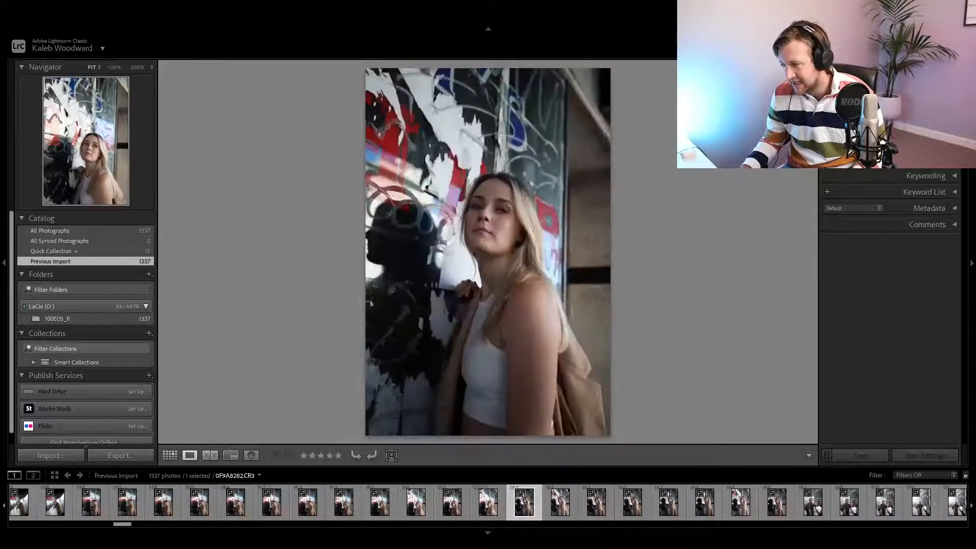
pyautogui.press('Right')
pyautogui.press('Right')
pyautogui.press('Right')
pyautogui.press('Right')
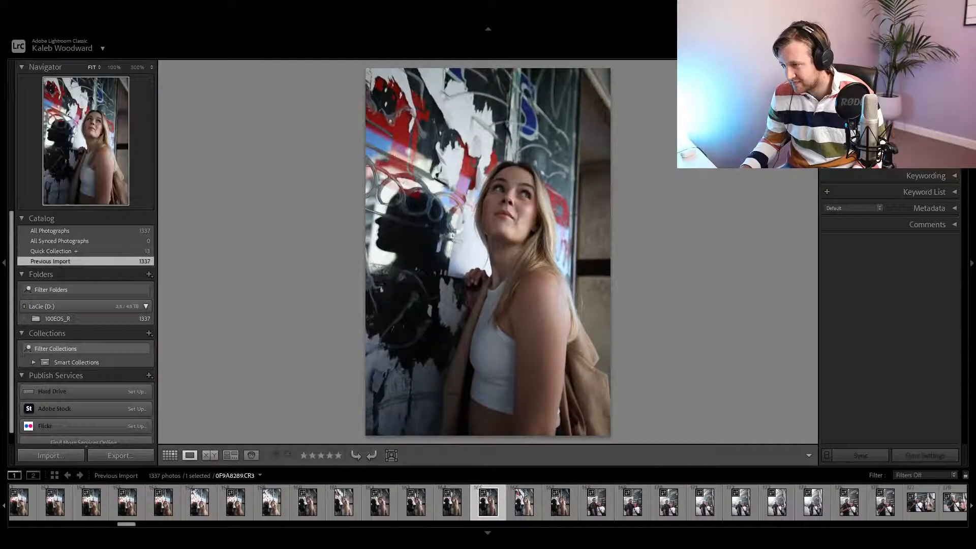
pyautogui.press('Right')
pyautogui.press('Right')
pyautogui.press('Right')
pyautogui.press('Right')
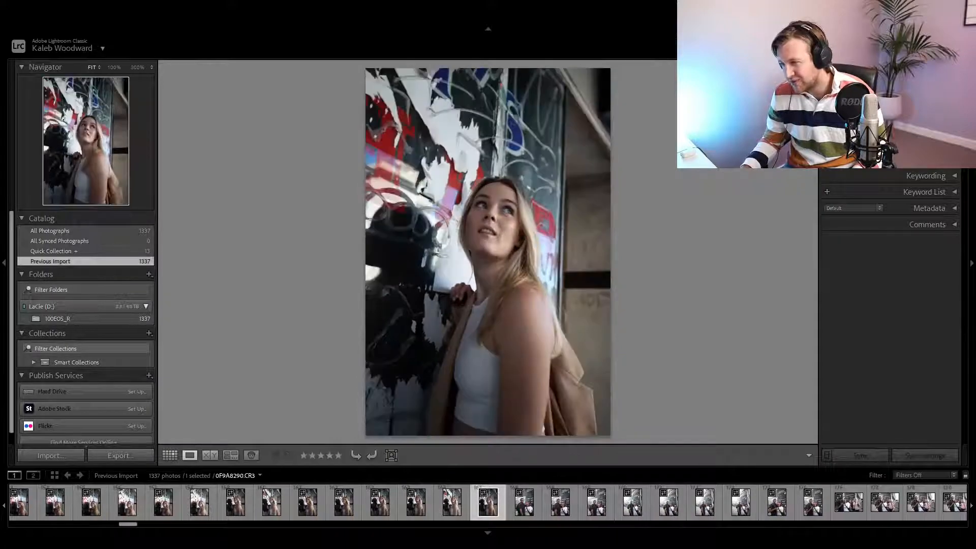
pyautogui.press('Left')
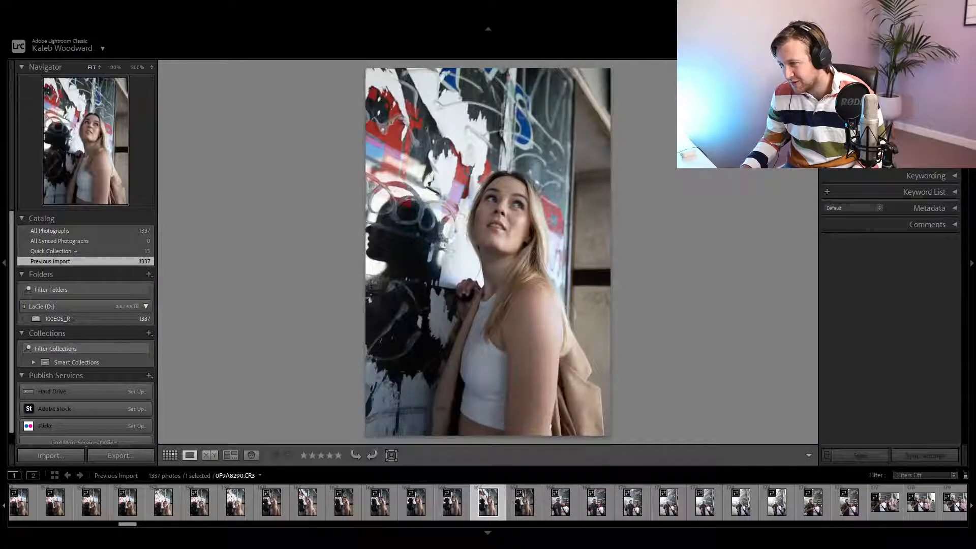
pyautogui.press('Right')
# Look through the street shots of the couple and the larger group posing in front of the Display Suite billboard.
pyautogui.press('Right')
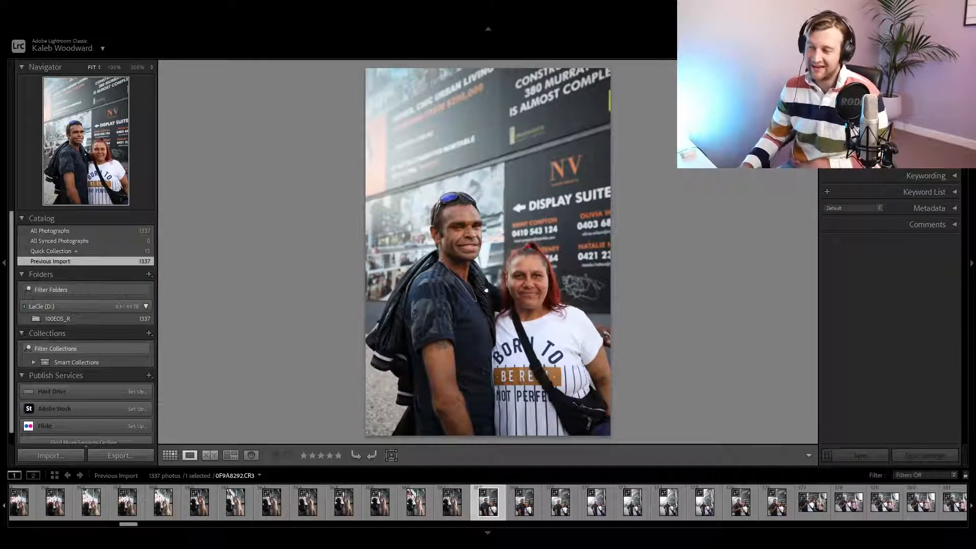
pyautogui.press('Right')
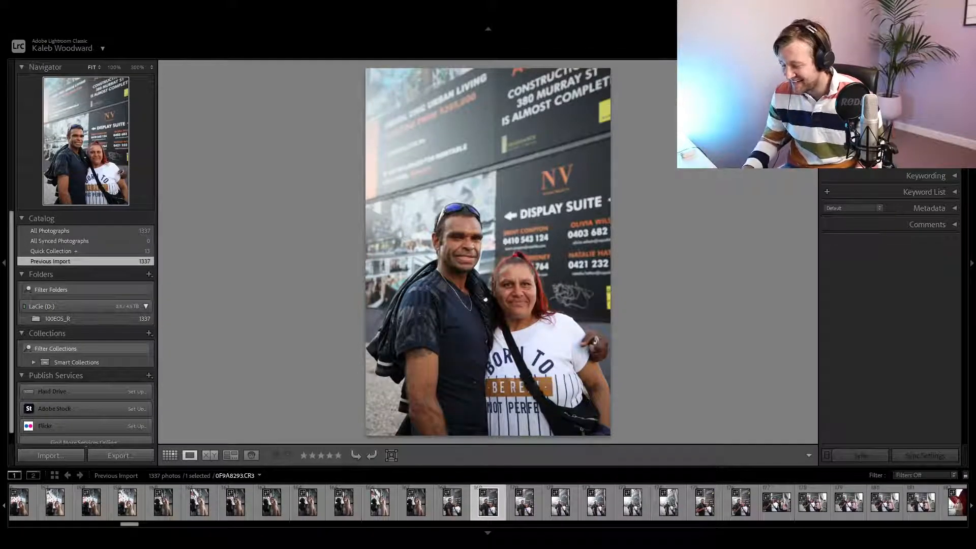
pyautogui.press('Right')
pyautogui.press('Right')
pyautogui.press('Right')
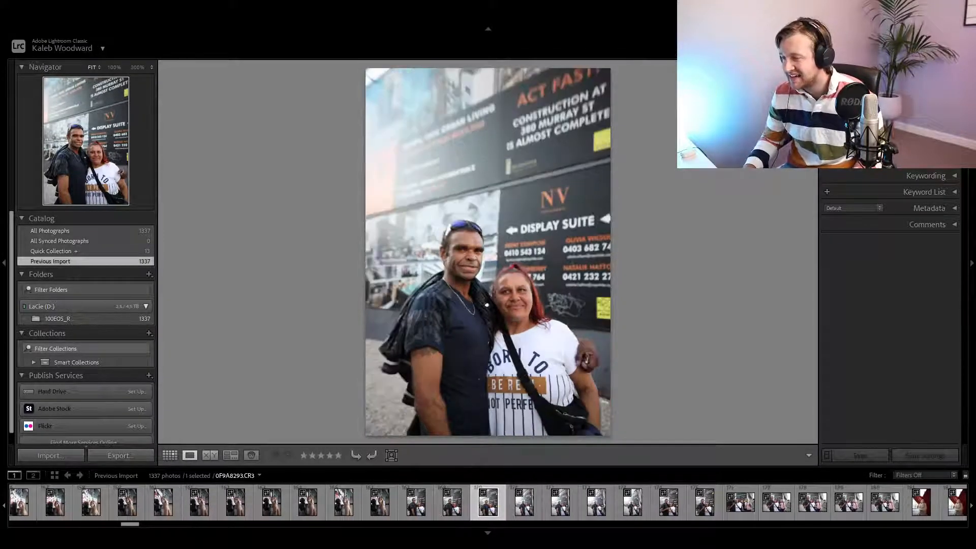
pyautogui.press('Right')
pyautogui.press('Right')
pyautogui.press('Right')
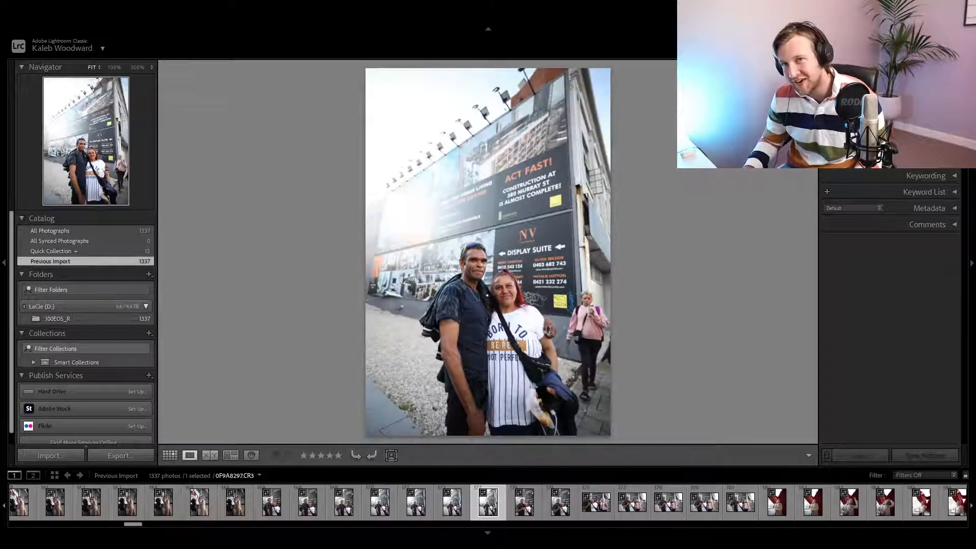
pyautogui.press('Right')
pyautogui.press('Right')
pyautogui.press('Right')
pyautogui.press('Right')
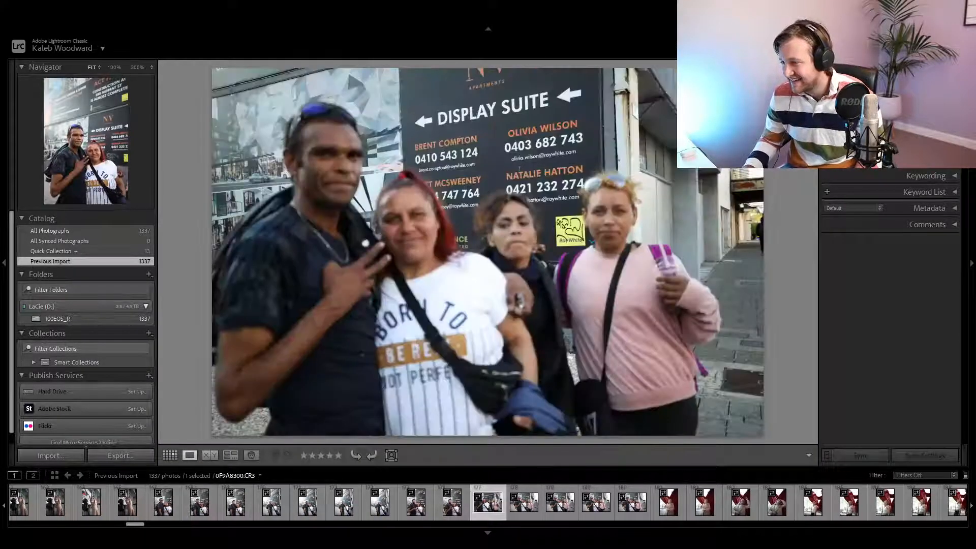
pyautogui.press('Right')
pyautogui.press('Right')
pyautogui.press('Right')
pyautogui.press('Right')
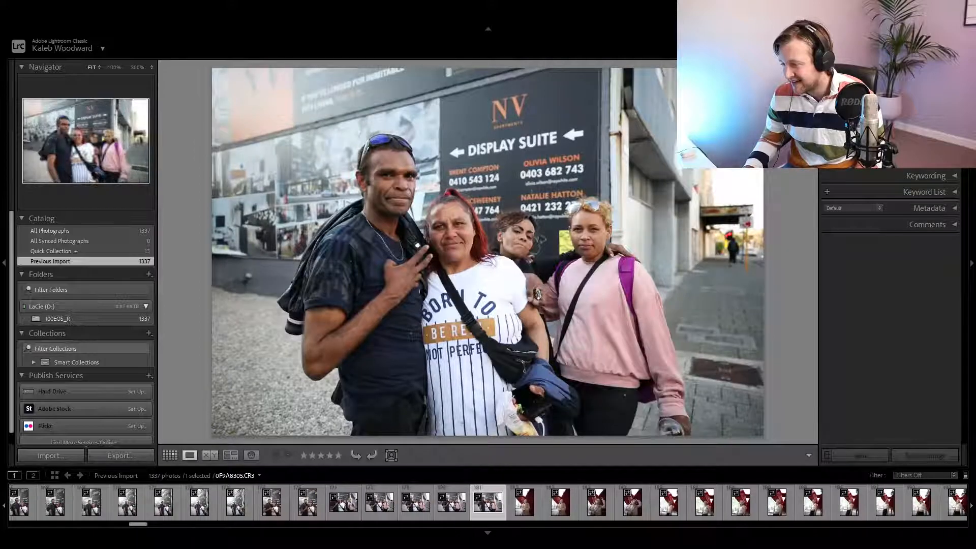
# Look through the portraits of the woman at the red sculpture, first in her coat and then in the white top.
pyautogui.press('Right')
pyautogui.press('Right')
pyautogui.press('Right')
pyautogui.press('Right')
pyautogui.press('Right')
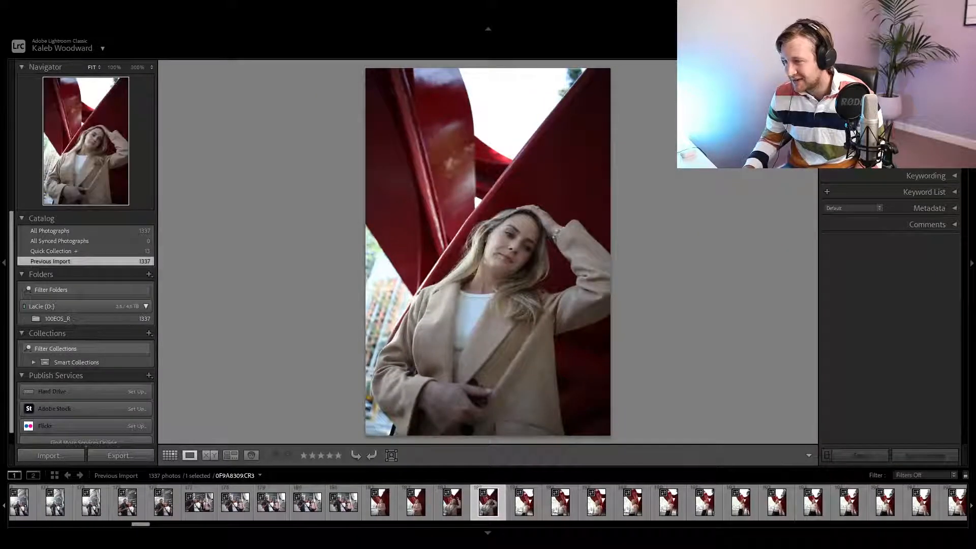
pyautogui.press('Right')
pyautogui.press('Right')
pyautogui.press('Right')
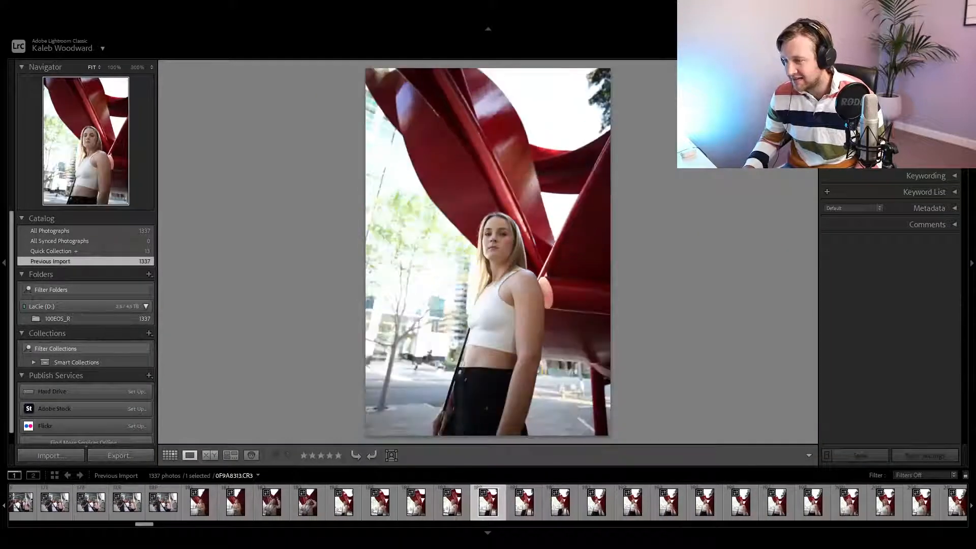
pyautogui.press('Right')
pyautogui.press('Right')
pyautogui.press('Right')
pyautogui.press('Right')
pyautogui.press('Right')
pyautogui.press('Right')
pyautogui.press('Right')
pyautogui.press('Right')
pyautogui.press('Right')
pyautogui.press('Right')
pyautogui.press('Right')
pyautogui.press('Right')
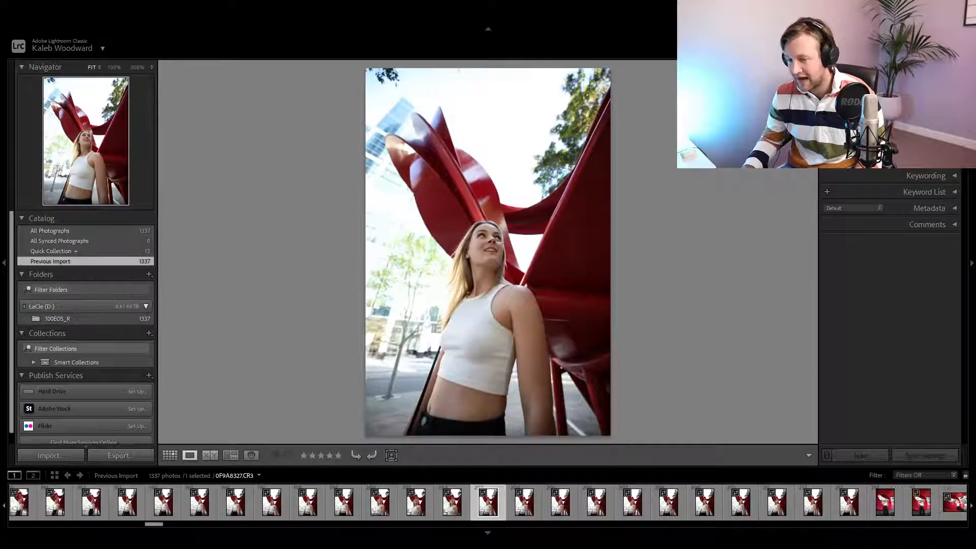
# Compare the smiling white-top frames beside the red sculpture and add 0F9A8331 to the Quick Collection.
pyautogui.press('Right')
pyautogui.press('Right')
pyautogui.press('Right')
pyautogui.press('Right')
pyautogui.press('Right')
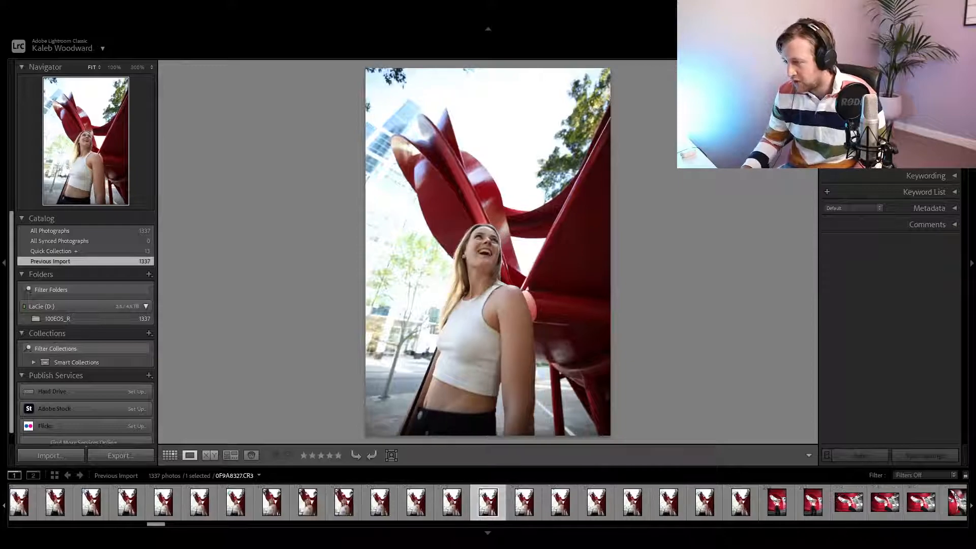
pyautogui.press('Left')
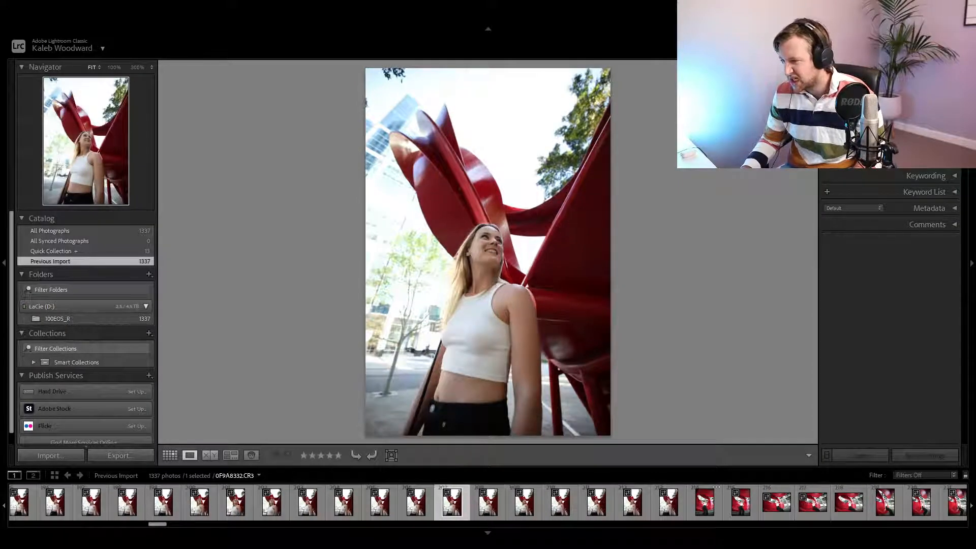
pyautogui.press('b')
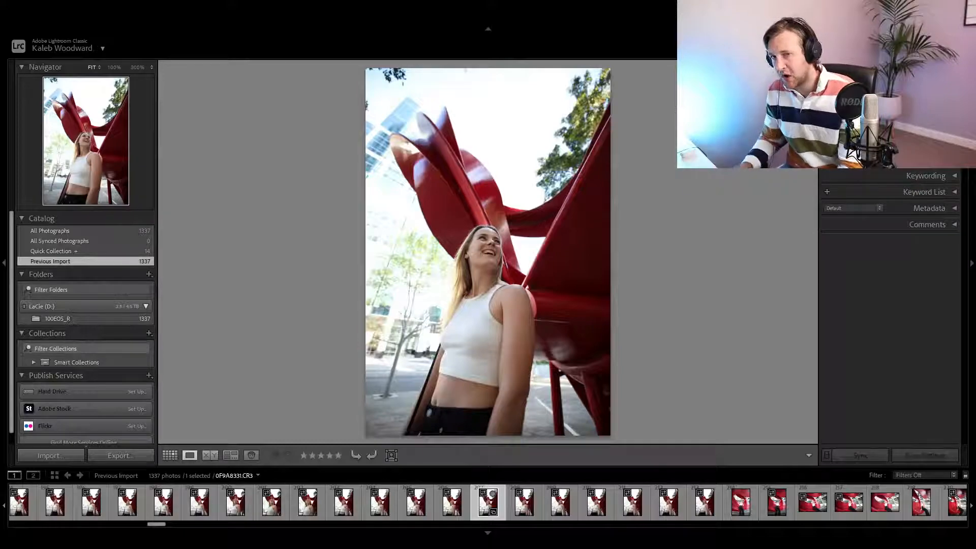
# Examine the remaining standing frames at the red sculpture, up to the first shots of the woman inside its round opening.
pyautogui.press('Right')
pyautogui.press('Right')
pyautogui.press('Right')
pyautogui.press('Right')
pyautogui.press('Right')
pyautogui.press('Right')
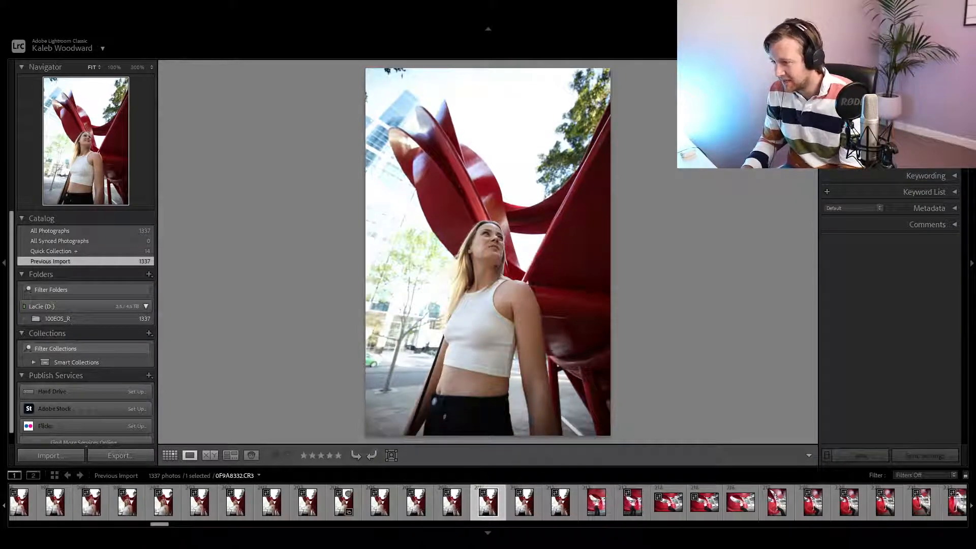
pyautogui.press('Right')
pyautogui.press('Right')
pyautogui.press('Right')
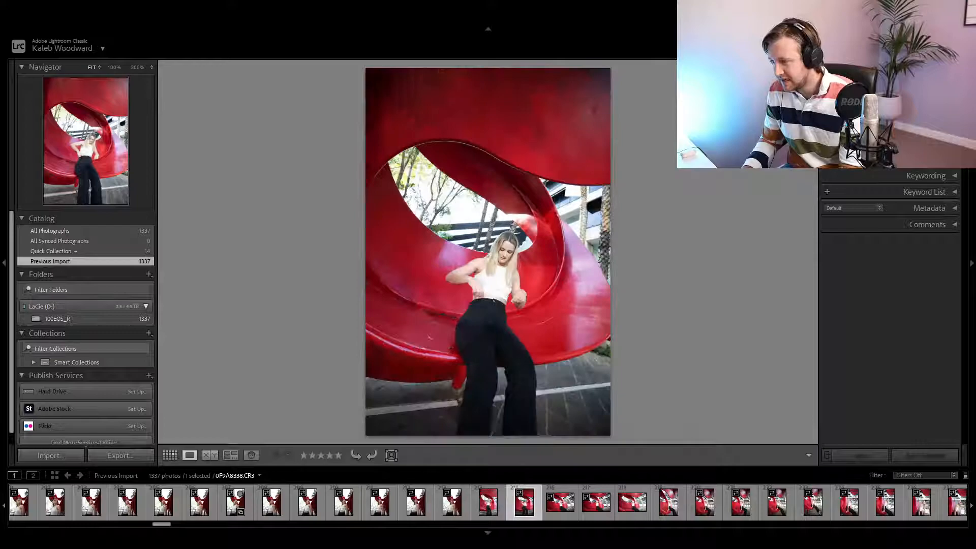
# Review the shots of the woman seated on the sculpture's edge and add 0F9A8343 and 0F9A8344 to the Quick Collection.
pyautogui.press('Right')
pyautogui.press('Right')
pyautogui.press('Right')
pyautogui.press('Right')
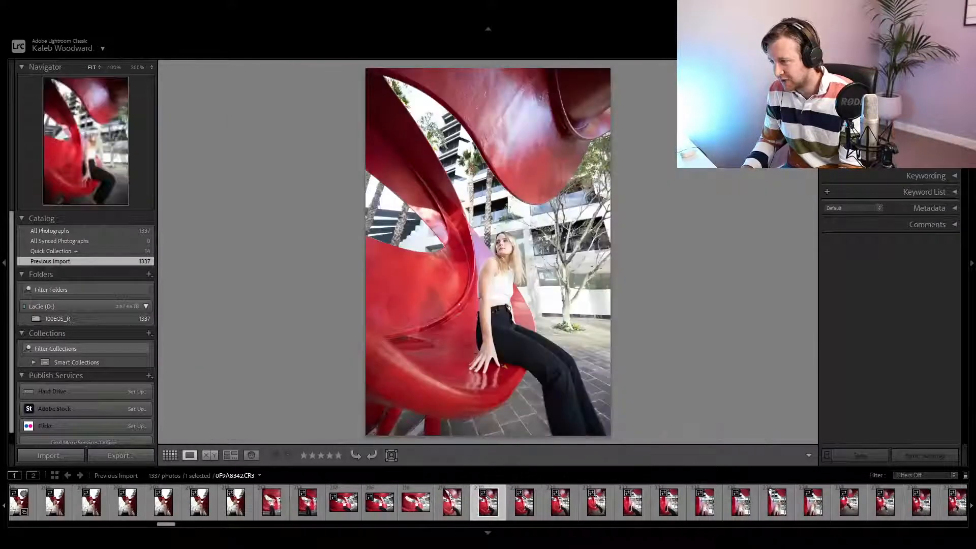
pyautogui.press('Right')
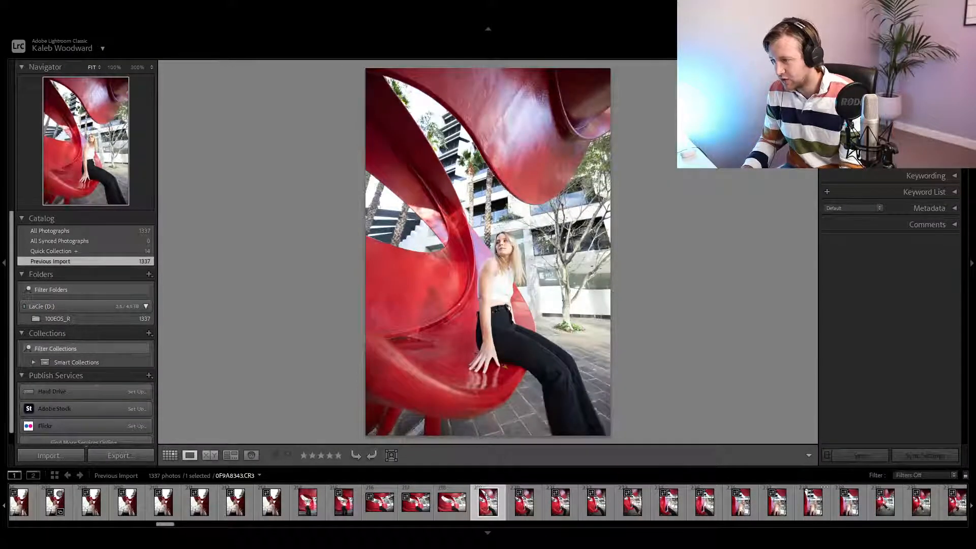
pyautogui.press('b')
pyautogui.press('Right')
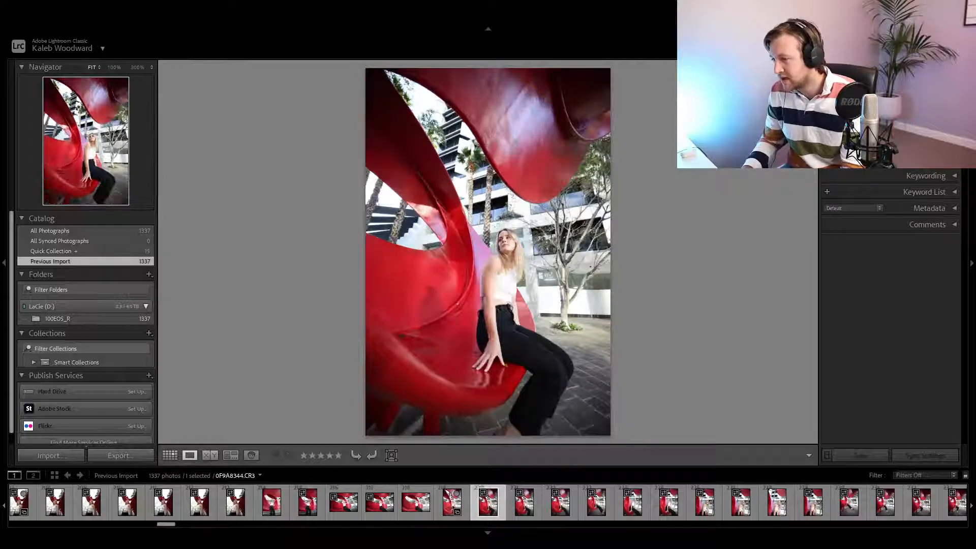
pyautogui.press('b')
# Compare the closer seated frames on the red sculpture and add 0F9A8348 and 0F9A8350 to the Quick Collection.
pyautogui.press('Right')
pyautogui.press('Right')
pyautogui.press('Right')
pyautogui.press('Right')
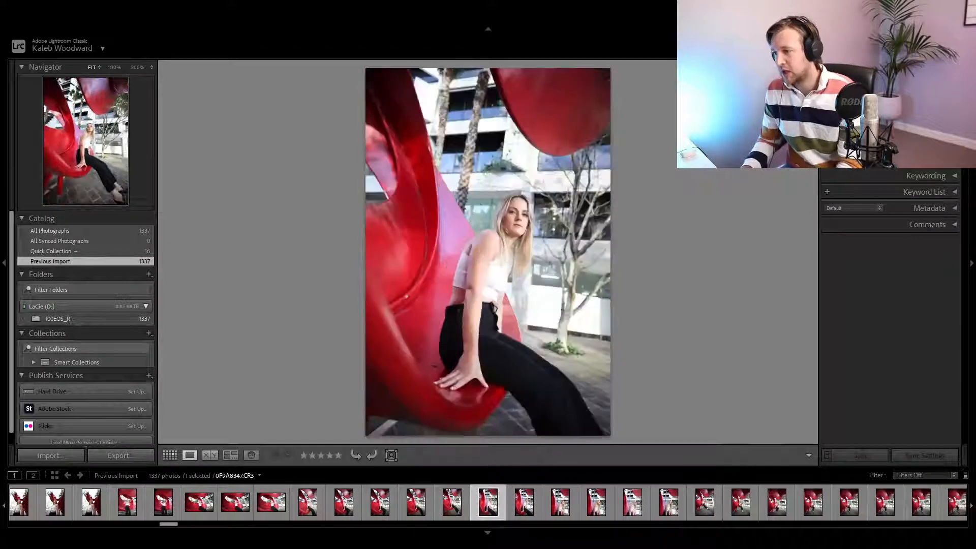
pyautogui.press('Right')
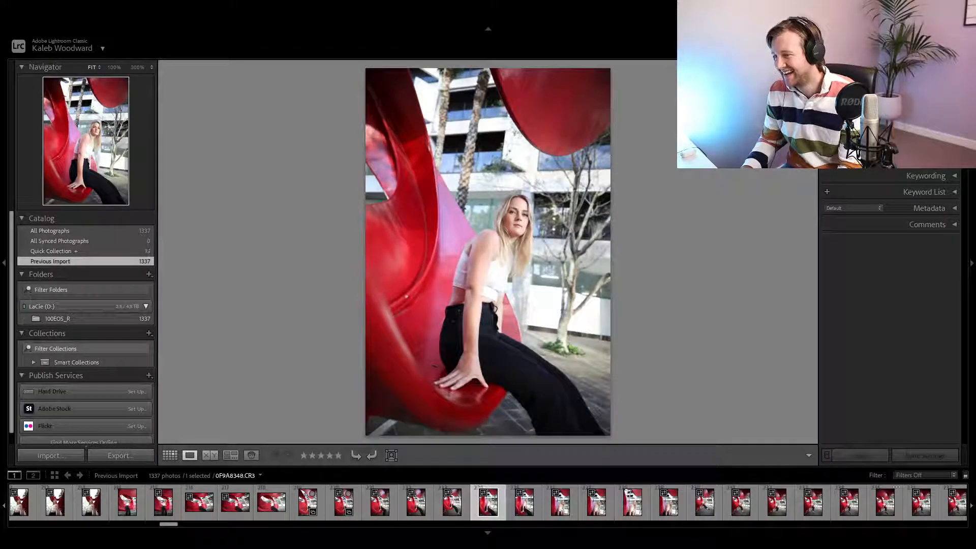
pyautogui.press('Right')
pyautogui.press('Right')
pyautogui.press('b')
pyautogui.press('Right')
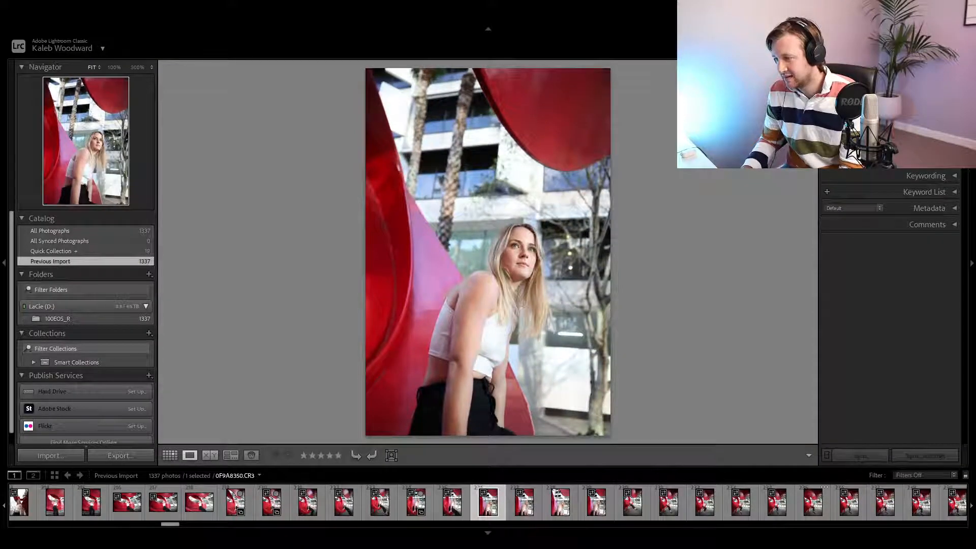
# Compare the remaining close-up seated portraits and add 0F9A8353 to the Quick Collection.
pyautogui.press('Right')
pyautogui.press('Right')
pyautogui.press('Right')
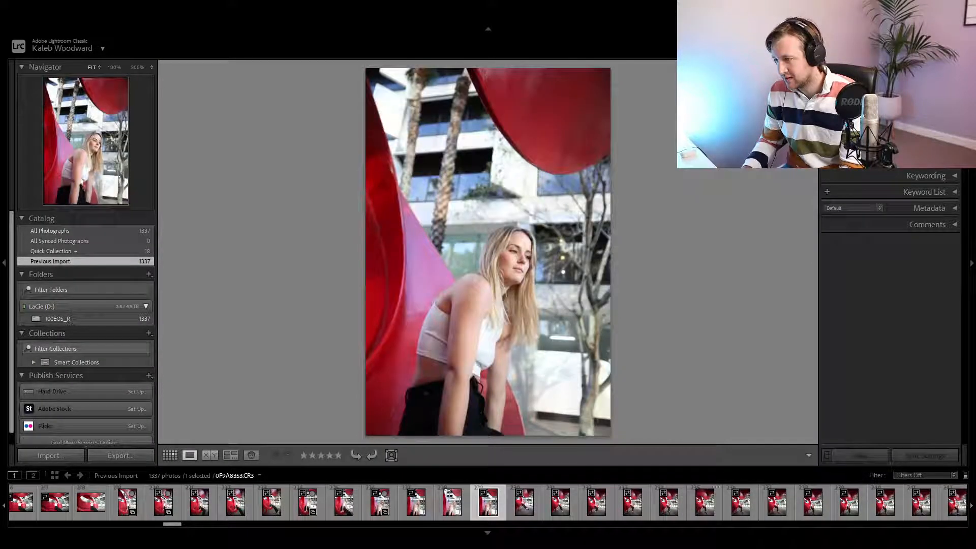
pyautogui.press('Right')
pyautogui.press('Right')
pyautogui.press('b')
pyautogui.press('Right')
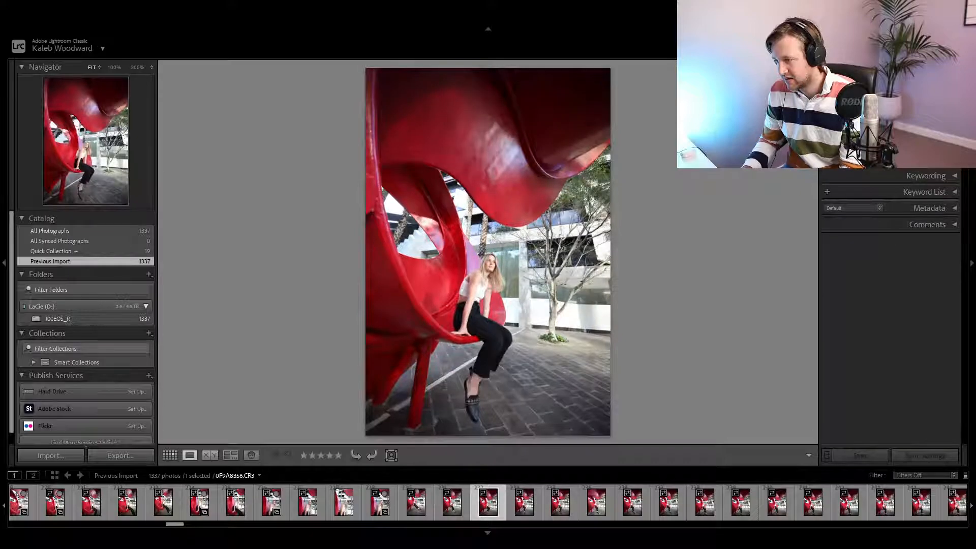
# Add the wide seated shot 0F9A8356 to the Quick Collection and compare it with the neighbouring frame 0F9A8355.
pyautogui.press('Right')
pyautogui.press('b')
pyautogui.press('Right')
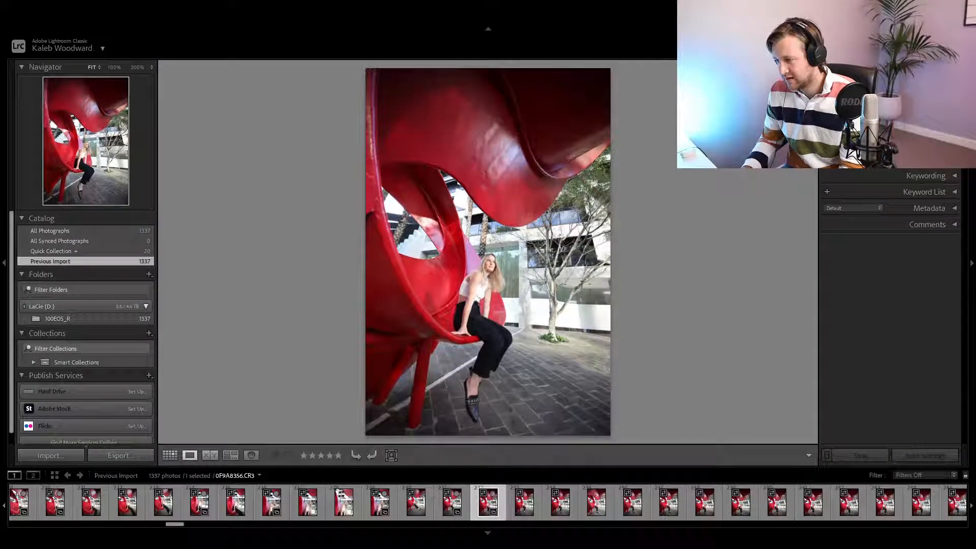
pyautogui.press('Left')
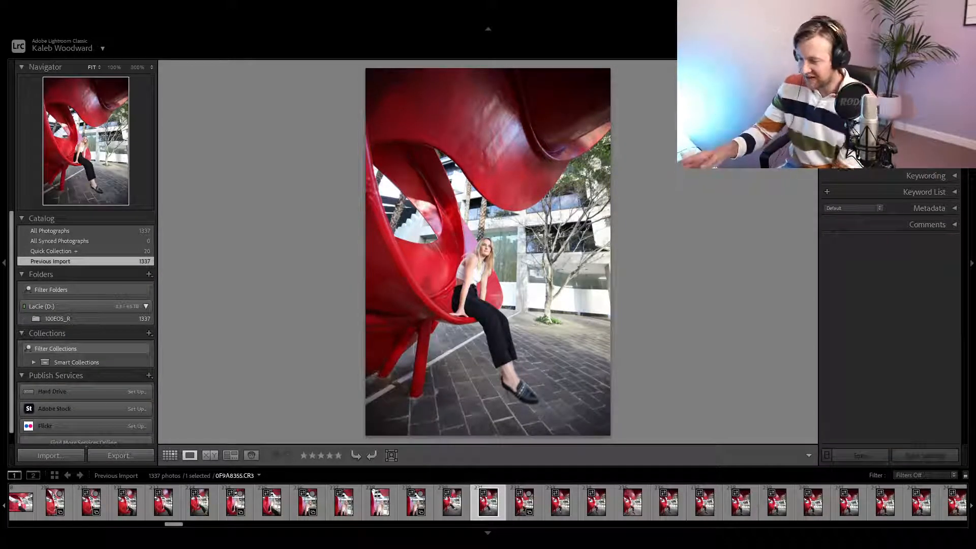
pyautogui.press('Right')
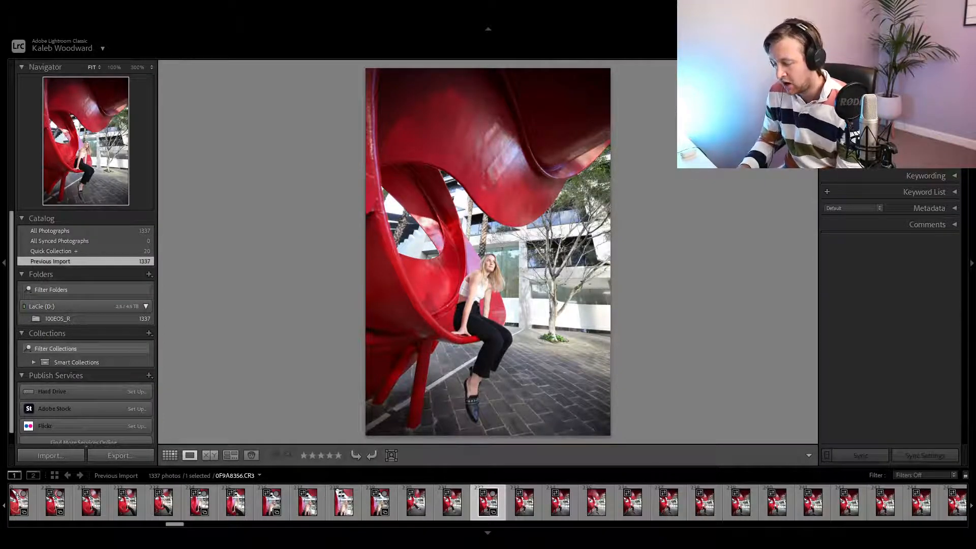
# Compare the wide seated frames 0F9A8358 and 0F9A8359 and add 0F9A8358 to the Quick Collection.
pyautogui.press('Right')
pyautogui.press('Right')
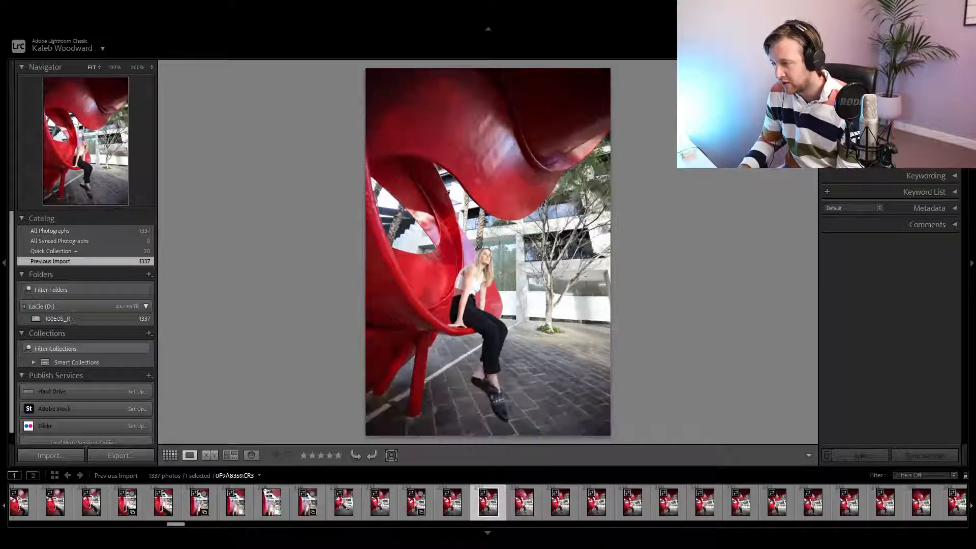
pyautogui.press('Left')
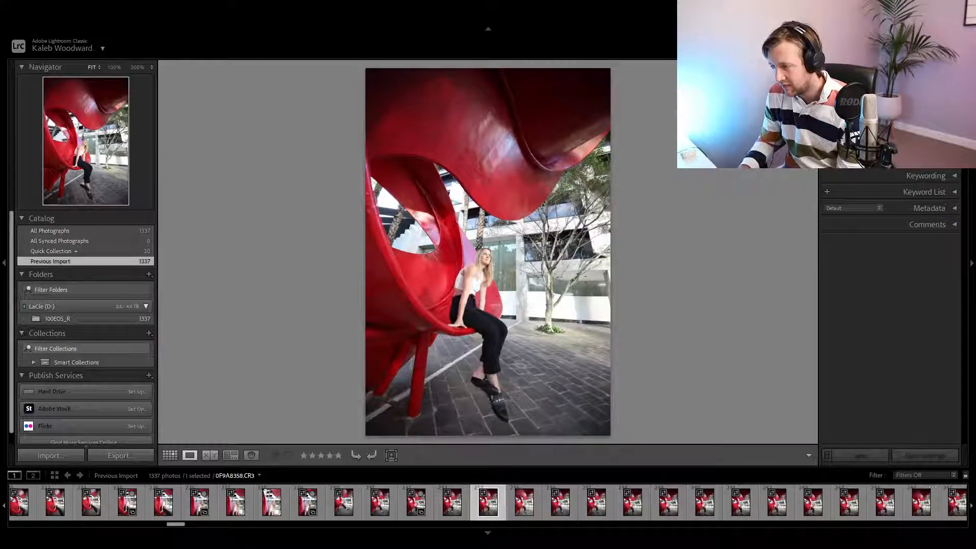
pyautogui.press('b')
# Review the next wide frames of the seated woman and add 0F9A8363 and the frame before it to the Quick Collection.
pyautogui.press('Right')
pyautogui.press('Right')
pyautogui.press('Right')
pyautogui.press('Right')
pyautogui.press('b')
pyautogui.press('Right')
pyautogui.press('b')
pyautogui.press('Right')
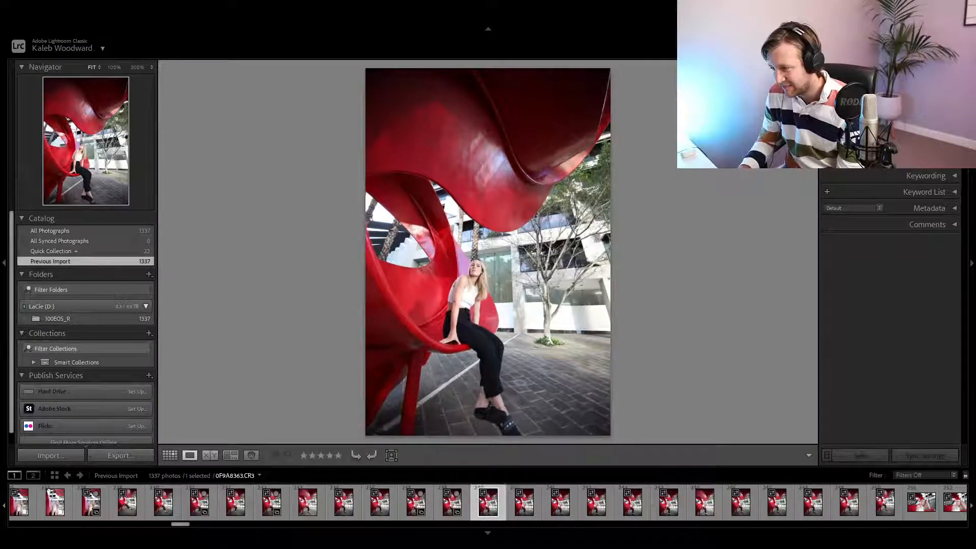
# Compare the next wide frames of the seated woman and add 0F9A8366 to the Quick Collection.
pyautogui.press('Right')
pyautogui.press('Right')
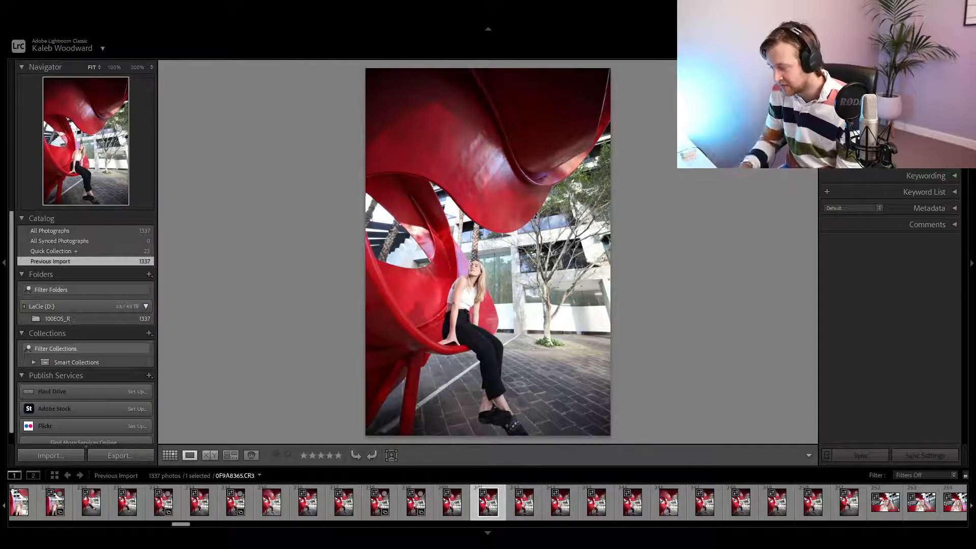
pyautogui.press('Right')
pyautogui.press('Right')
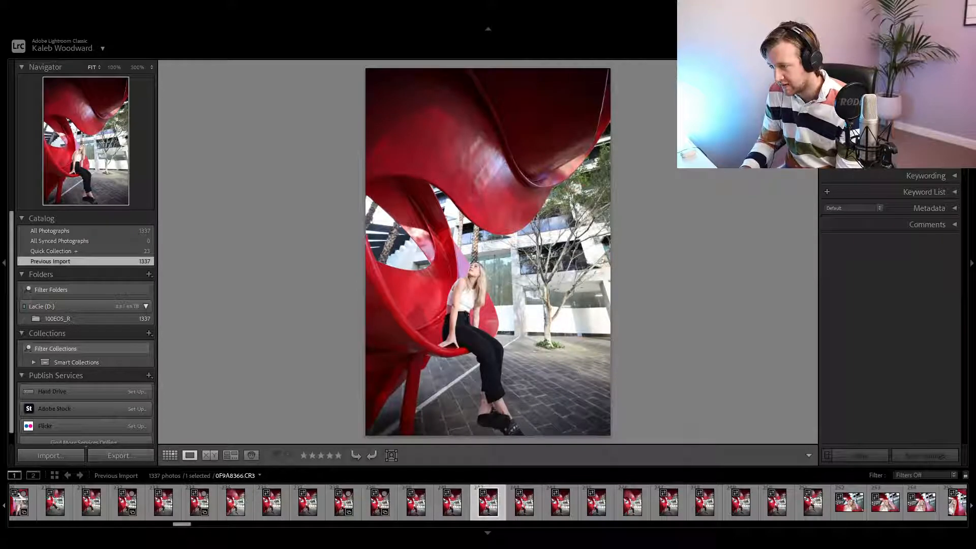
pyautogui.press('b')
# Review the remaining wide seated frames and the close-ups that follow, up to the outstretched-hand portrait 0F9A8379.
pyautogui.press('Right')
pyautogui.press('Right')
pyautogui.press('Right')
pyautogui.press('Right')
pyautogui.press('Right')
pyautogui.press('Right')
pyautogui.press('Right')
pyautogui.press('Right')
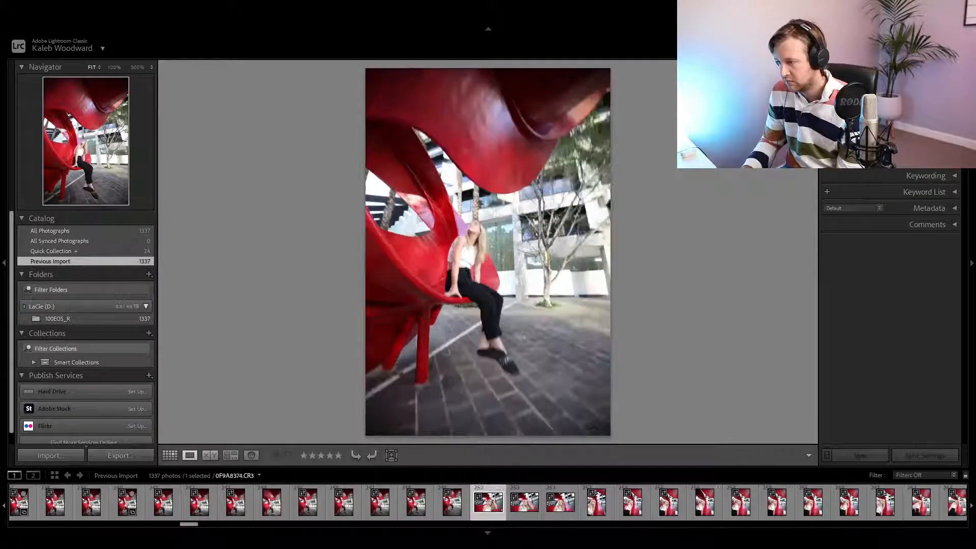
pyautogui.press('Right')
pyautogui.press('Right')
pyautogui.press('Right')
pyautogui.press('Right')
pyautogui.press('Right')
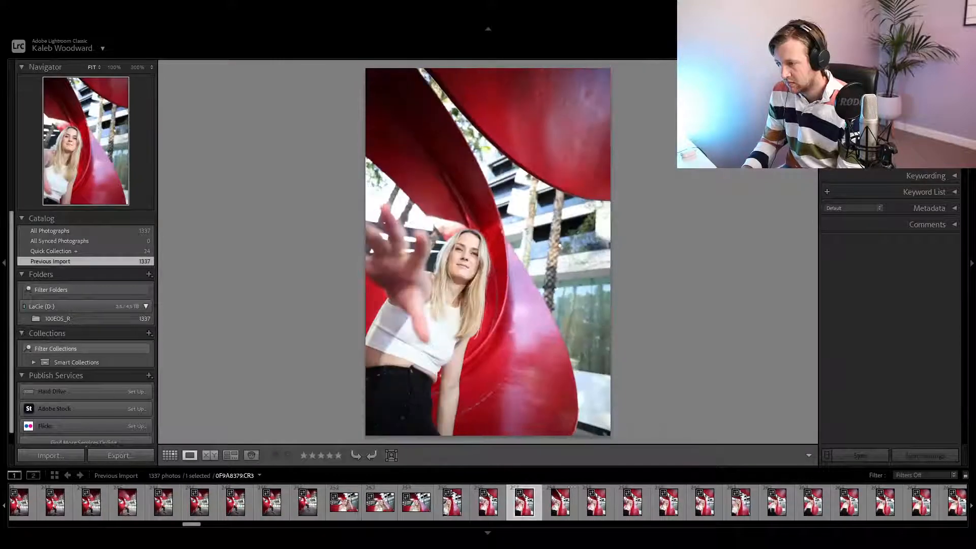
# Compare the portraits with the outstretched hand and add the best one, 0F9A8385, to the Quick Collection.
pyautogui.press('Right')
pyautogui.press('Right')
pyautogui.press('Right')
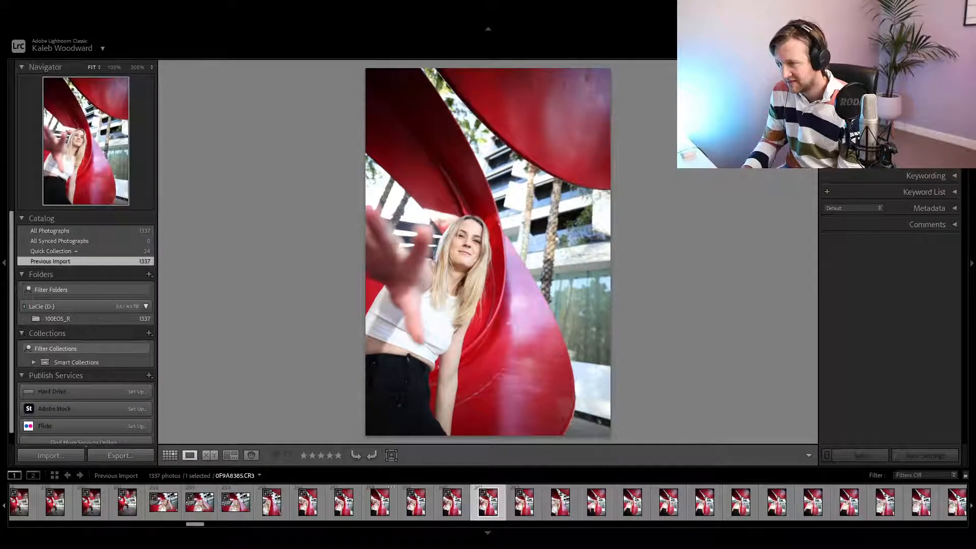
pyautogui.press('Right')
pyautogui.press('Right')
pyautogui.press('Right')
pyautogui.press('Right')
pyautogui.press('b')
# Review the remaining portraits on the red sculpture and the first empty-street frames up to 0F9A8405.
pyautogui.press('Right')
pyautogui.press('Right')
pyautogui.press('Right')
pyautogui.press('Right')
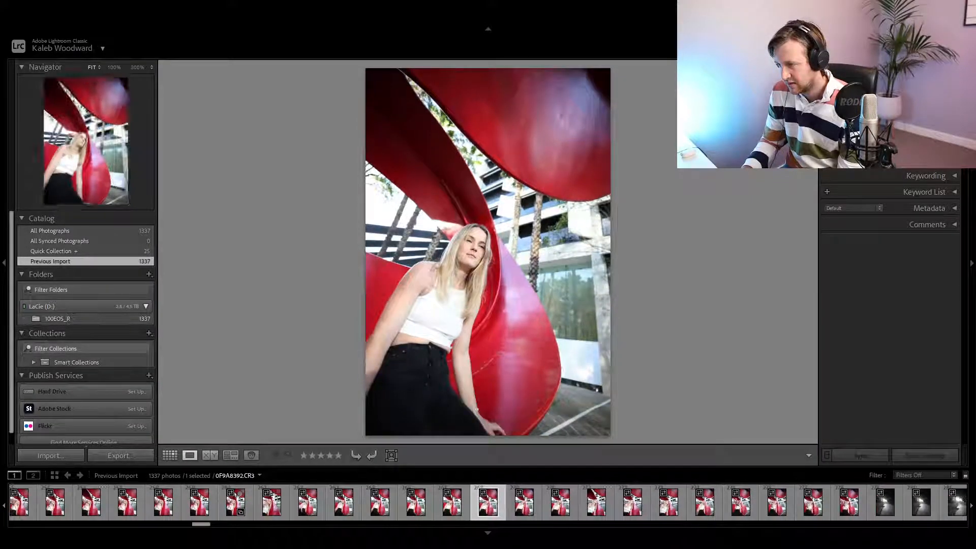
pyautogui.press('Right')
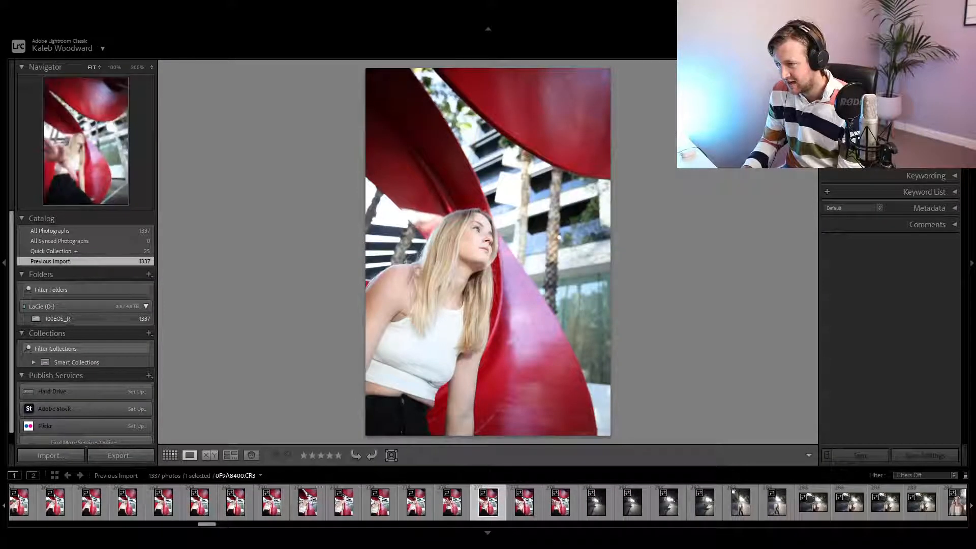
pyautogui.press('Right')
pyautogui.press('Right')
pyautogui.press('Right')
pyautogui.press('Right')
pyautogui.press('Right')
pyautogui.press('Right')
pyautogui.press('Right')
pyautogui.press('Right')
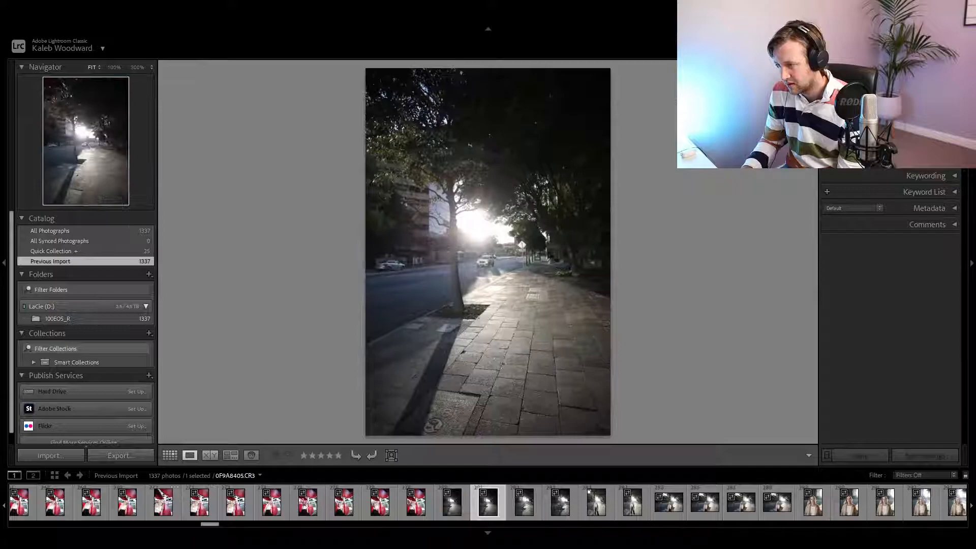
# Add the full-length street portrait 0F9A8409 and the landscape frame 0F9A8411 to the Quick Collection.
pyautogui.press('Left')
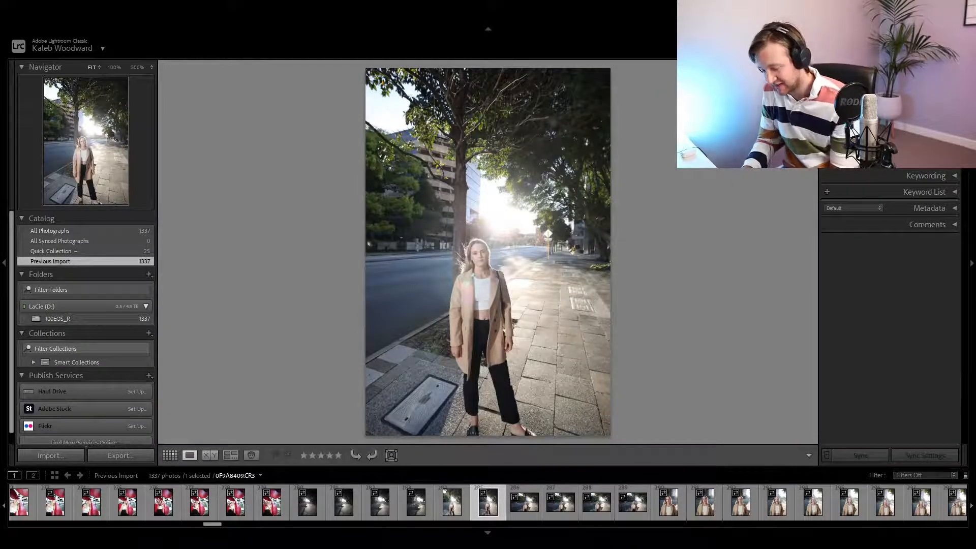
pyautogui.press('b')
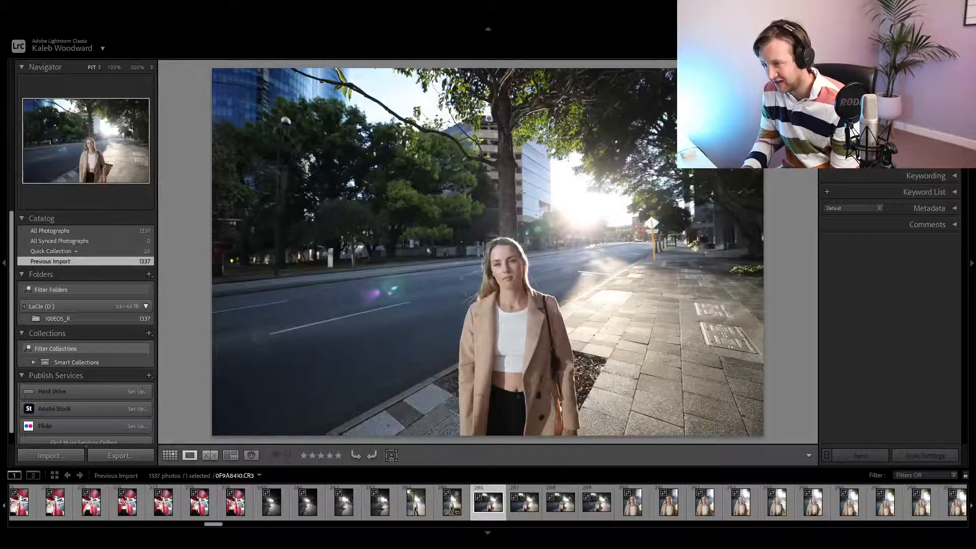
pyautogui.press('Right')
pyautogui.press('Right')
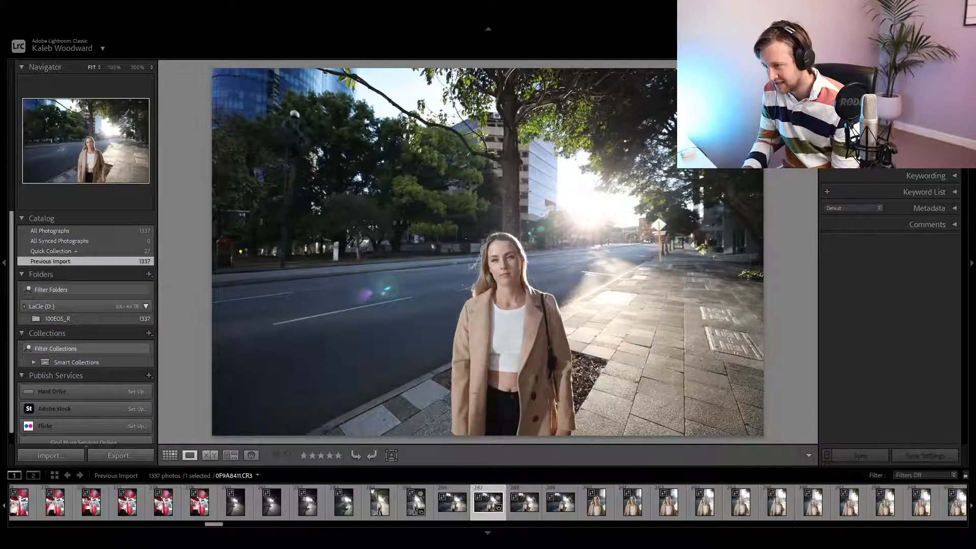
# Compare the last landscape street portraits and add 0F9A8413 to the Quick Collection.
pyautogui.press('Right')
pyautogui.press('Right')
pyautogui.press('Right')
pyautogui.press('Left')
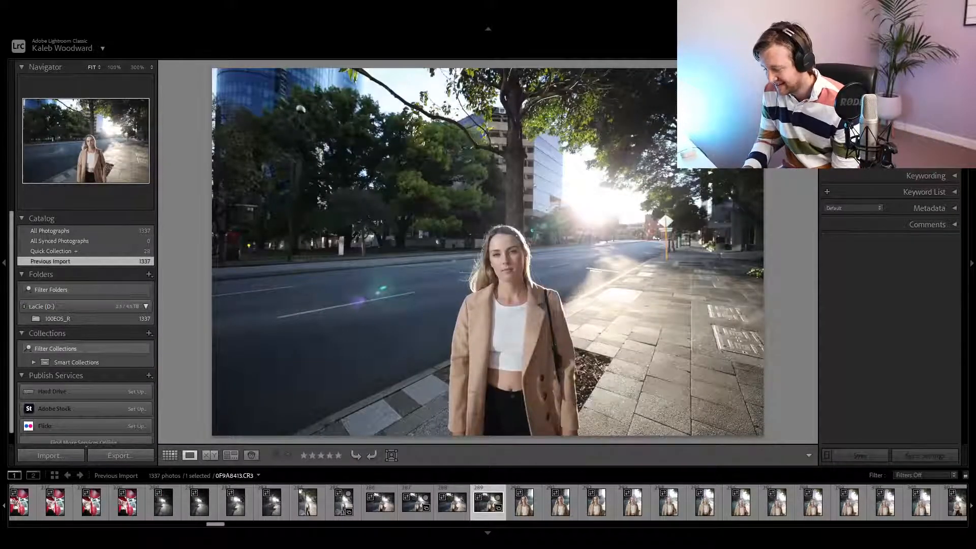
# Review the vertical backlit close-ups of the woman in the tan coat up to 0F9A8423.
pyautogui.press('Right')
pyautogui.press('Right')
pyautogui.press('Right')
pyautogui.press('Right')
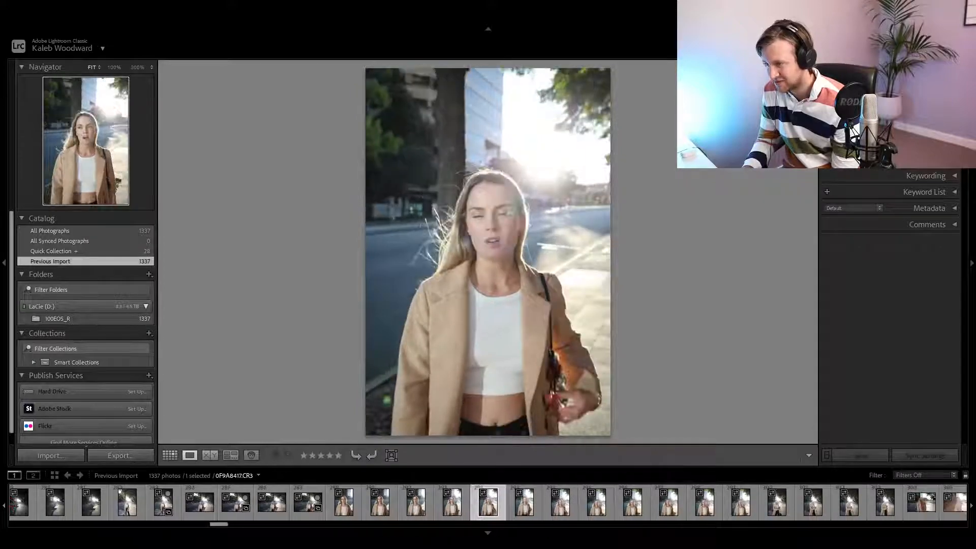
pyautogui.press('Right')
pyautogui.press('Right')
pyautogui.press('Right')
pyautogui.press('Right')
pyautogui.press('Right')
pyautogui.press('Right')
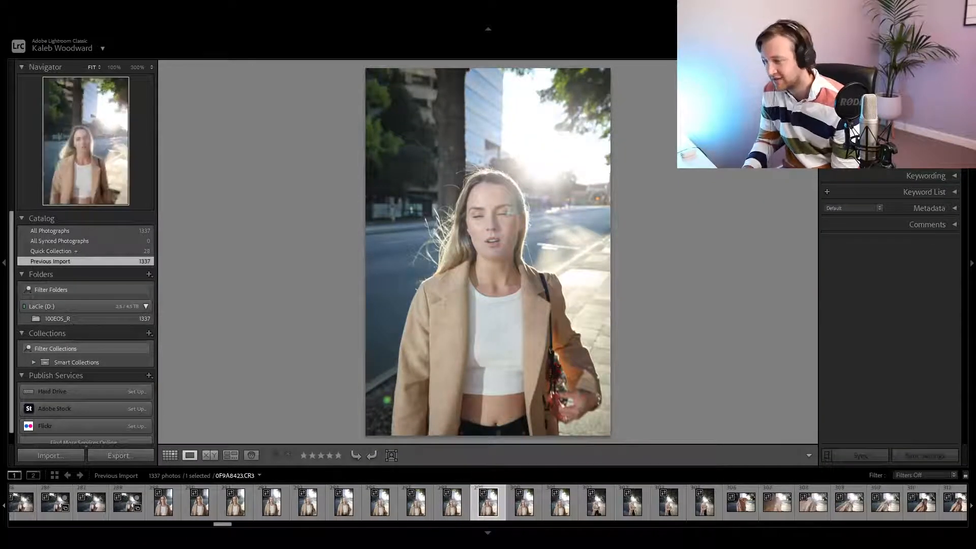
# Compare the backlit coat close-ups around 0F9A8421 and add 0F9A8424 and 0F9A8425 to the Quick Collection.
pyautogui.press('Left')
pyautogui.press('Left')
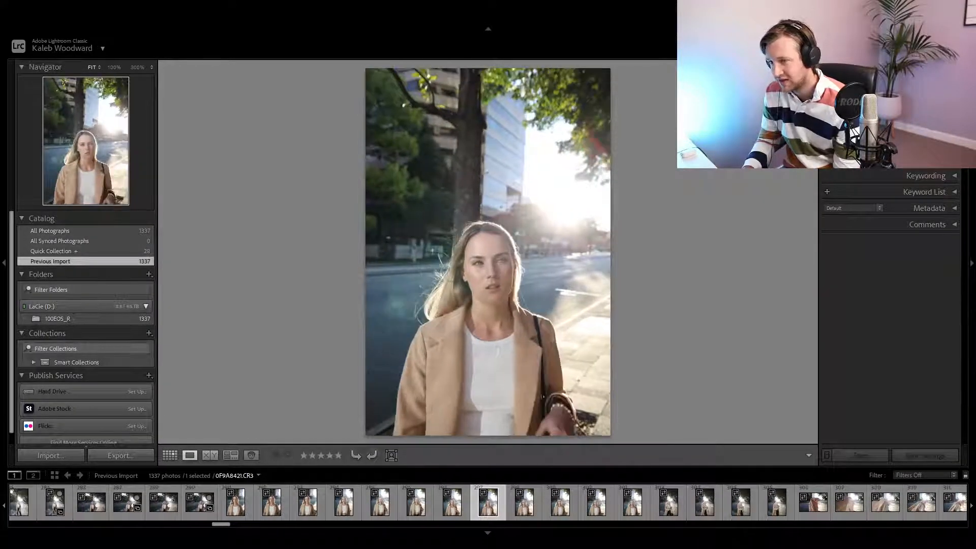
pyautogui.press('Left')
pyautogui.press('Right')
pyautogui.press('Right')
pyautogui.press('Right')
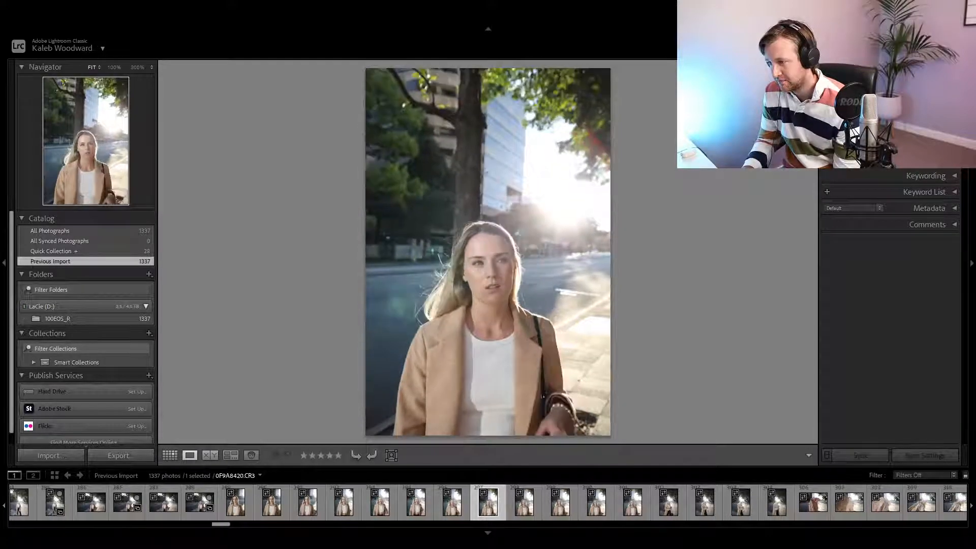
pyautogui.press('Right')
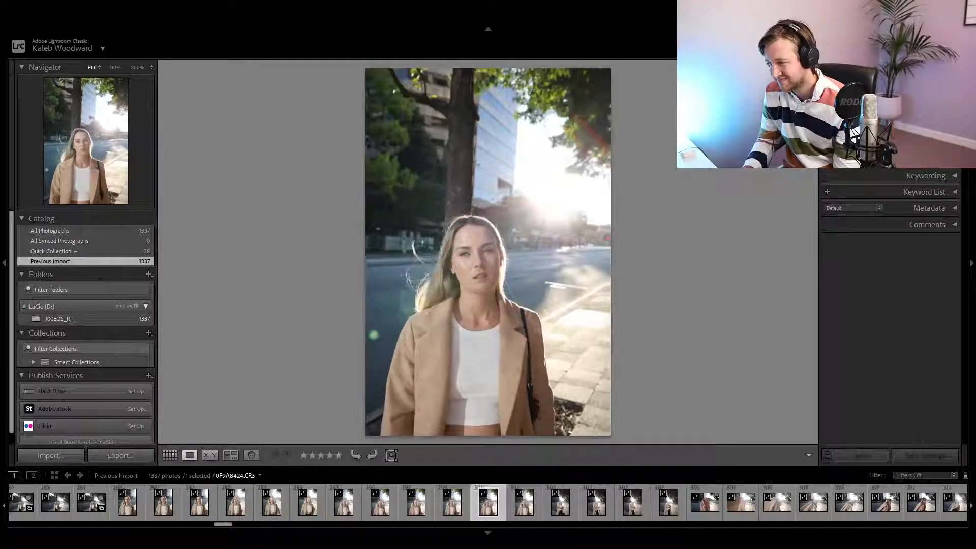
pyautogui.press('b')
pyautogui.press('Right')
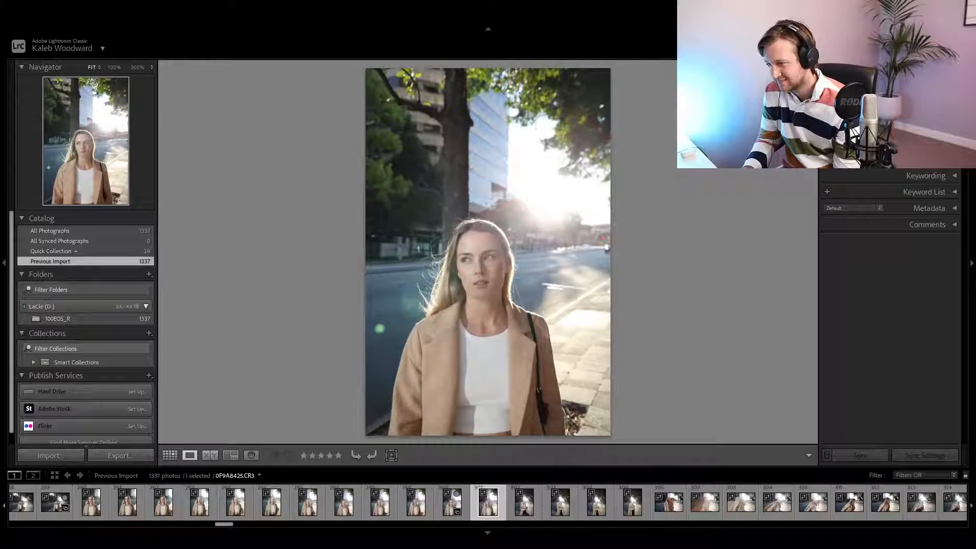
pyautogui.press('b')
# Review the frames of the woman swinging the coat over her shoulders, including the landscape shots around 0F9A8432.
pyautogui.press('Right')
pyautogui.press('Right')
pyautogui.press('Right')
pyautogui.press('Right')
pyautogui.press('Right')
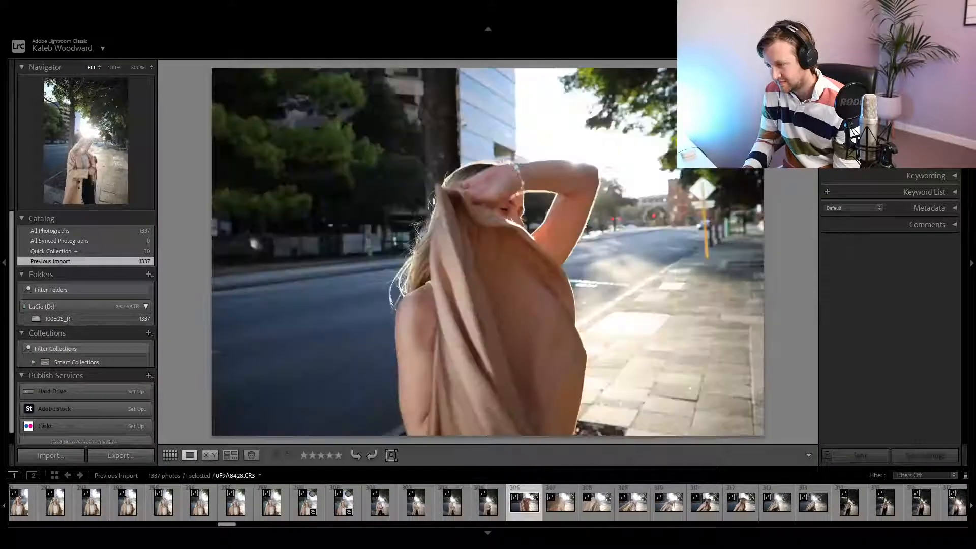
pyautogui.press('Right')
pyautogui.press('Right')
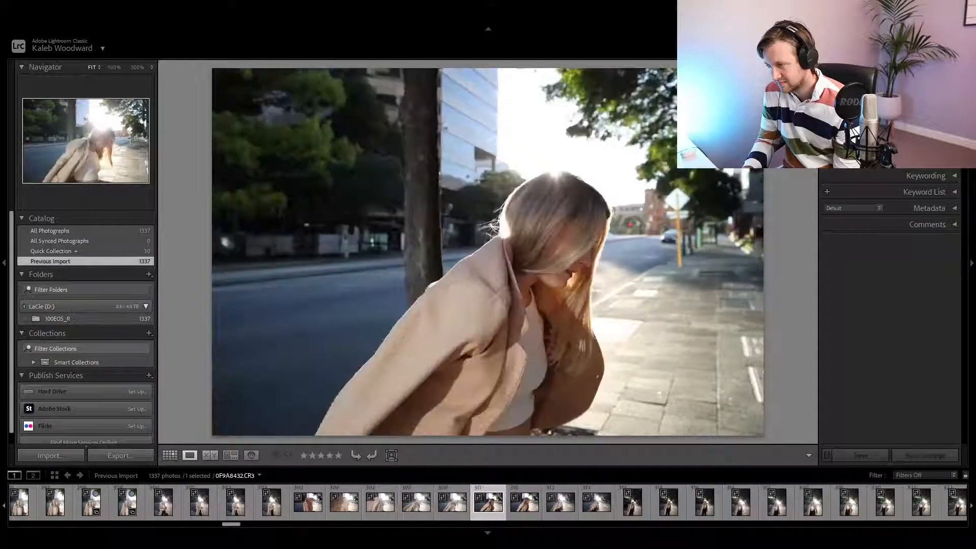
pyautogui.press('Right')
pyautogui.press('Right')
pyautogui.press('Right')
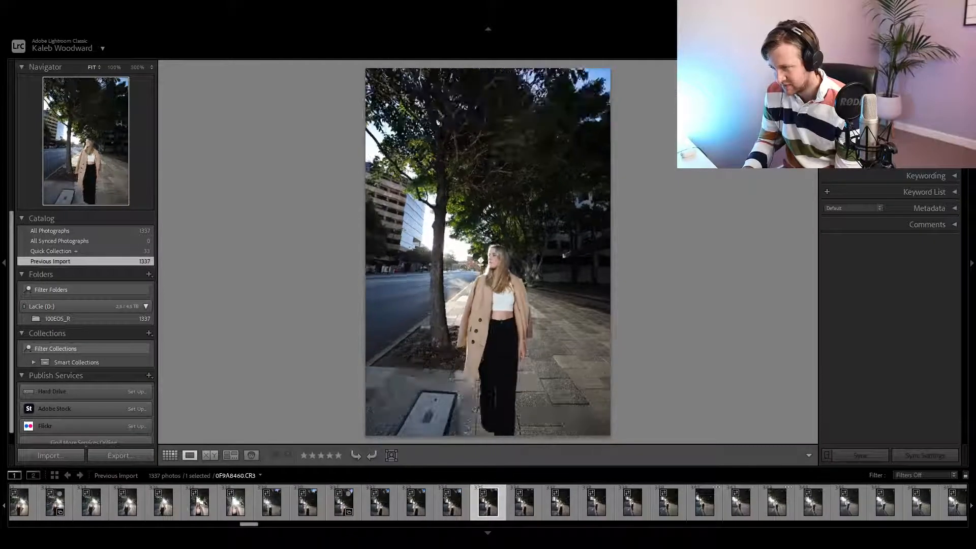
# Compare the walking shots 0F9A8460 to 0F9A8462 and add the best ones to the Quick Collection.
pyautogui.press('Right')
pyautogui.press('b')
pyautogui.press('b')
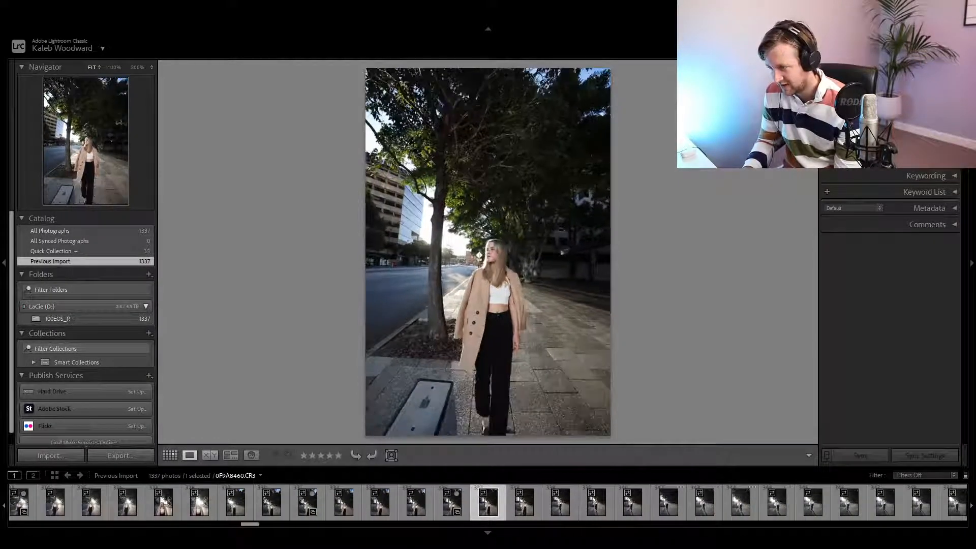
pyautogui.press('Left')
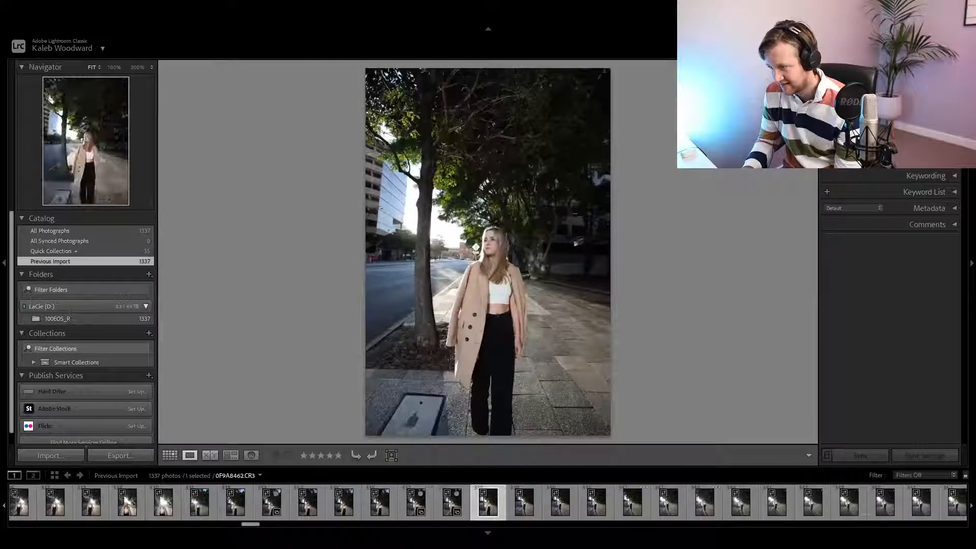
pyautogui.press('b')
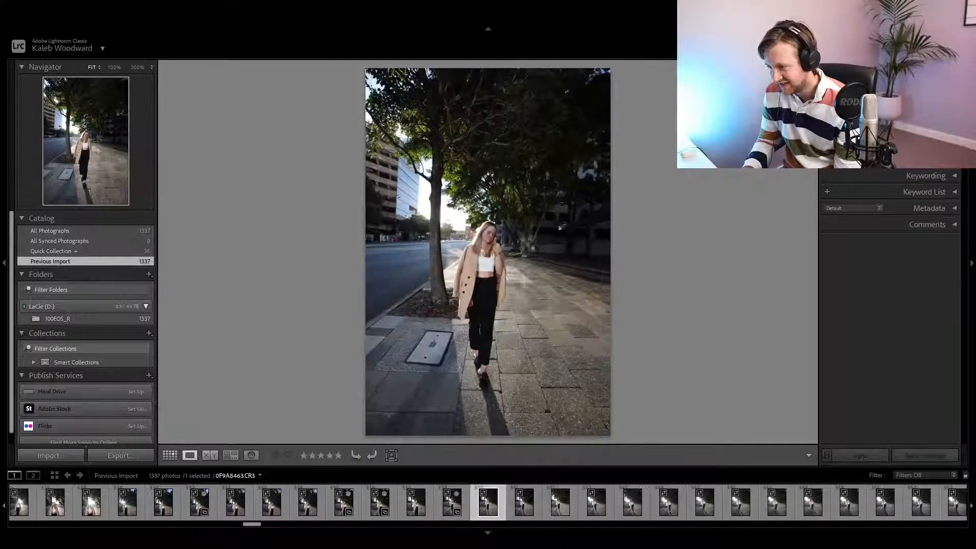
# Review the full-length walking frames from 0F9A8463 onward, comparing pose and stride under the trees.
pyautogui.press('Right')
pyautogui.press('Right')
pyautogui.press('Right')
pyautogui.press('Right')
pyautogui.press('Right')
pyautogui.press('Right')
pyautogui.press('Right')
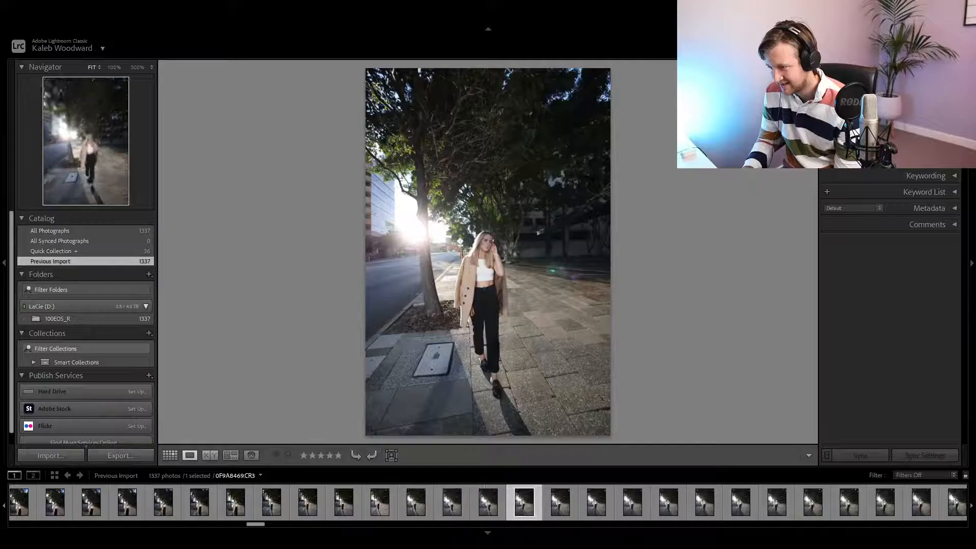
pyautogui.press('Right')
pyautogui.press('Right')
pyautogui.press('Right')
pyautogui.press('Right')
pyautogui.press('Right')
pyautogui.press('Right')
pyautogui.press('Right')
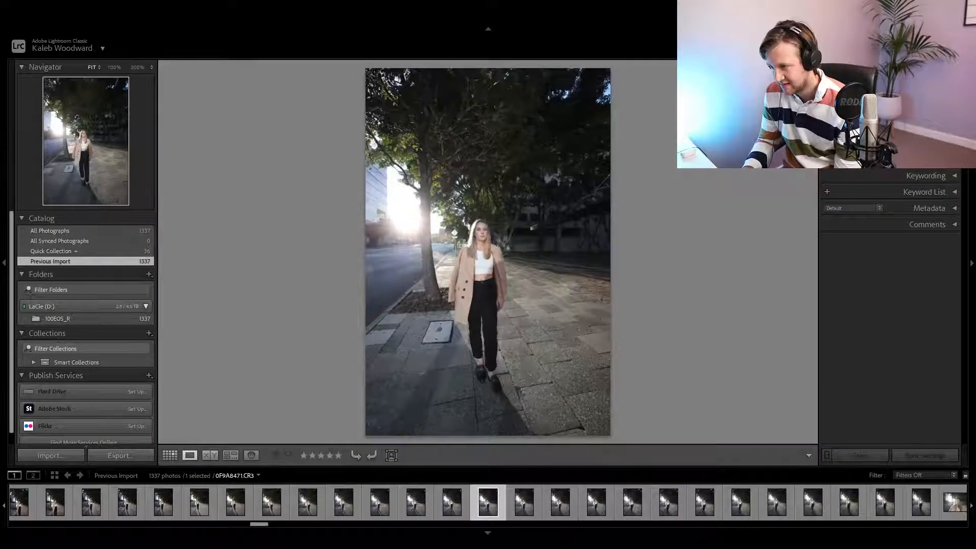
# Compare the walking frame 0F9A8477 with its neighbours and add it to the Quick Collection.
pyautogui.press('Left')
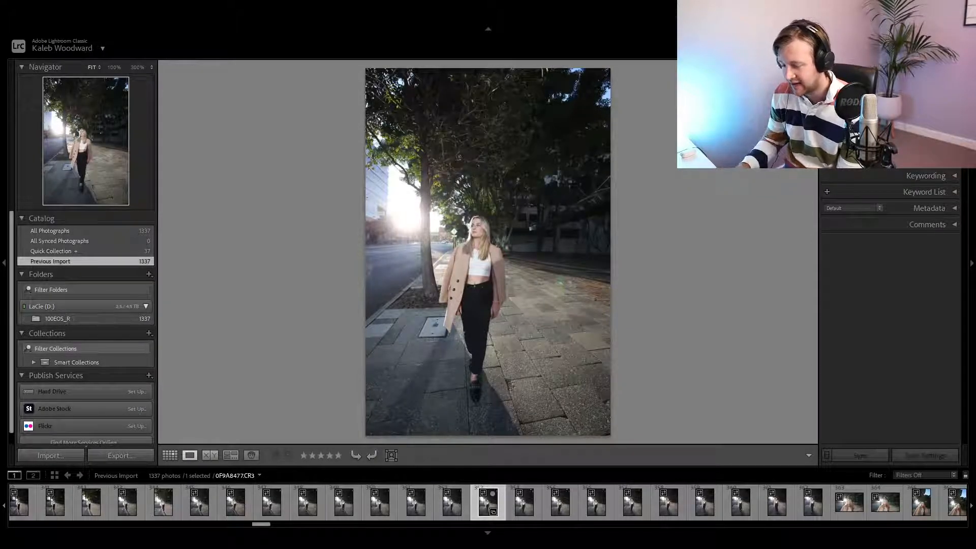
pyautogui.press('Right')
pyautogui.press('Left')
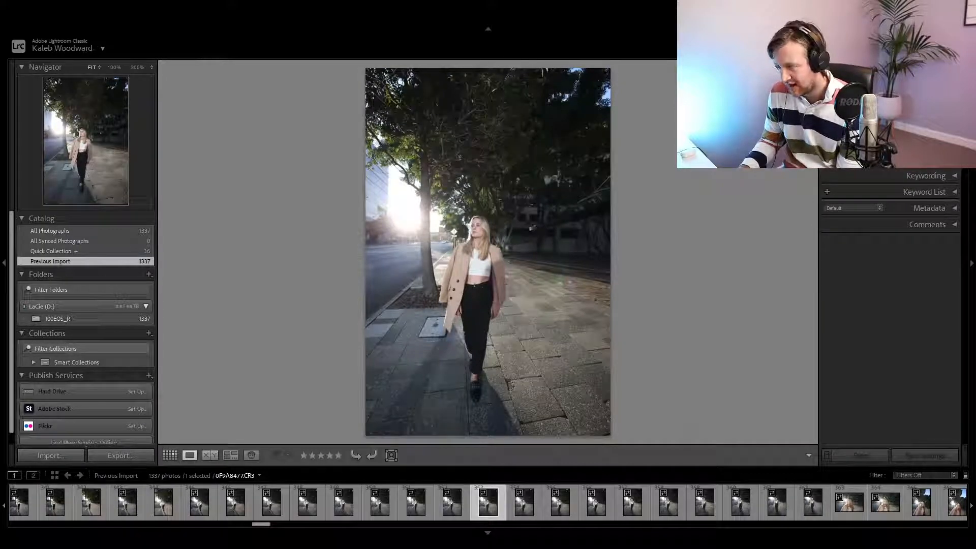
pyautogui.press('b')
pyautogui.press('Right')
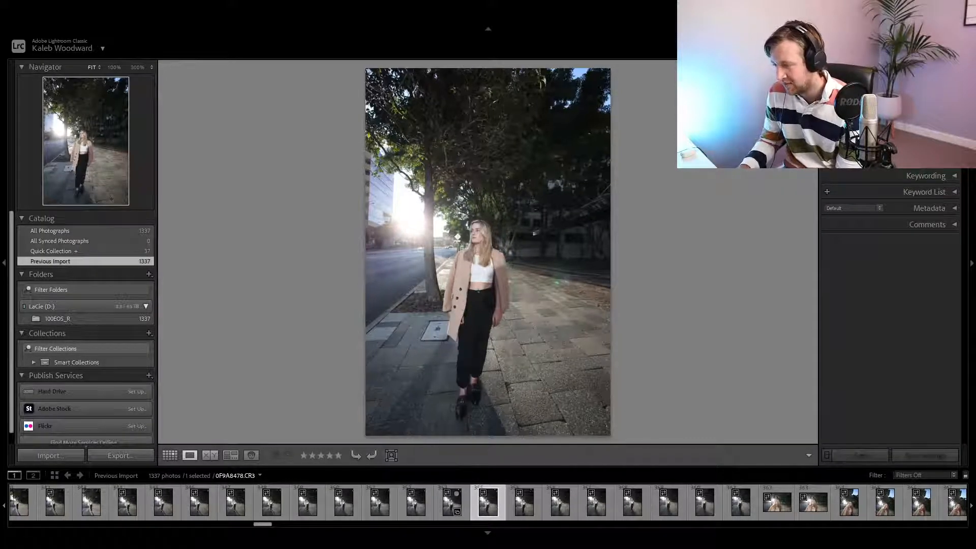
# Review the remaining walking frames and add the last one before the landscape close-ups to the Quick Collection.
pyautogui.press('Right')
pyautogui.press('Right')
pyautogui.press('Right')
pyautogui.press('Right')
pyautogui.press('Right')
pyautogui.press('Right')
pyautogui.press('Right')
pyautogui.press('Right')
pyautogui.press('Right')
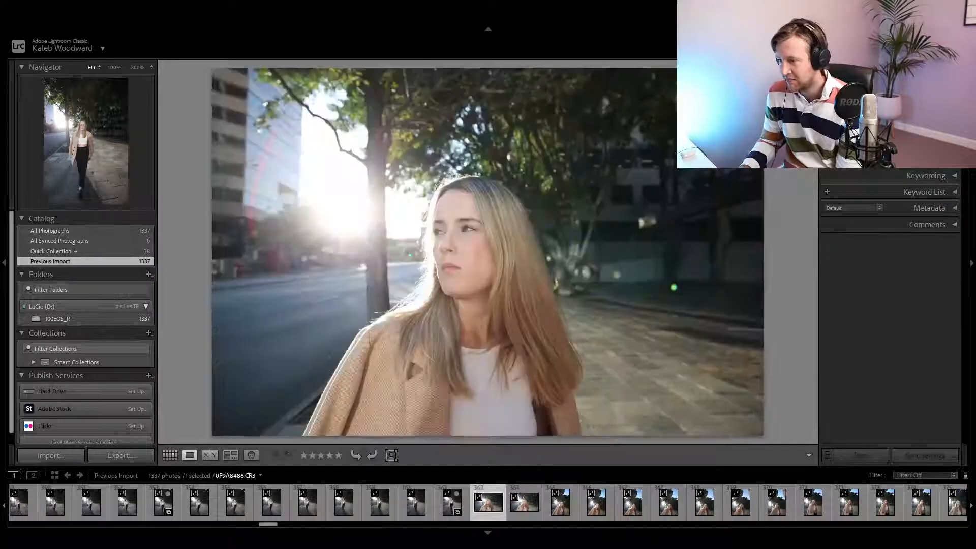
pyautogui.press('Left')
pyautogui.press('b')
# Review the landscape close-ups and the low-angle vertical coat portraits up to 0F9A8493.
pyautogui.press('Right')
pyautogui.press('Right')
pyautogui.press('Right')
pyautogui.press('Right')
pyautogui.press('Right')
pyautogui.press('Right')
pyautogui.press('Right')
pyautogui.press('Right')
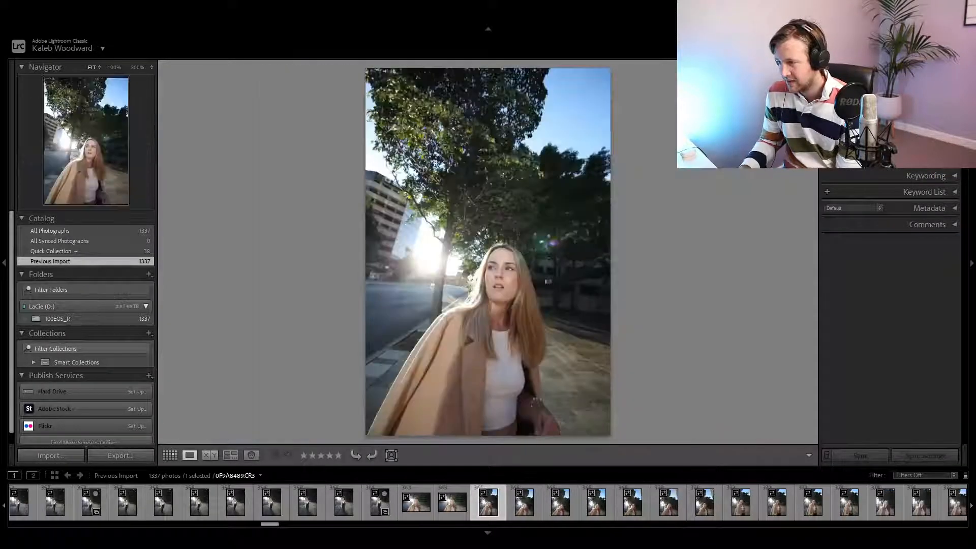
pyautogui.press('Right')
pyautogui.press('Right')
pyautogui.press('Right')
pyautogui.press('Right')
pyautogui.press('Right')
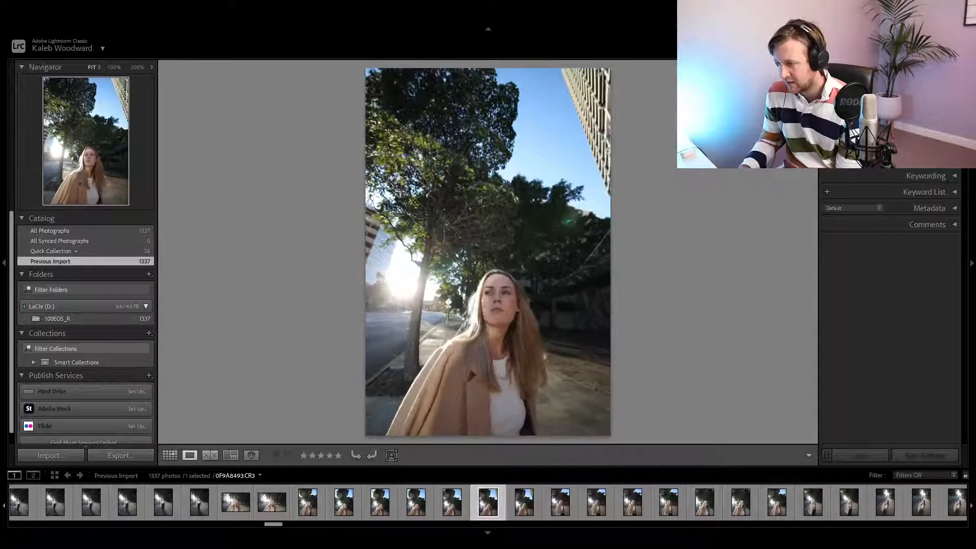
# Review the following coat portraits and compare 0F9A8504 with the crouching frame after it.
pyautogui.press('Right')
pyautogui.press('Right')
pyautogui.press('Right')
pyautogui.press('Right')
pyautogui.press('Right')
pyautogui.press('Right')
pyautogui.press('Right')
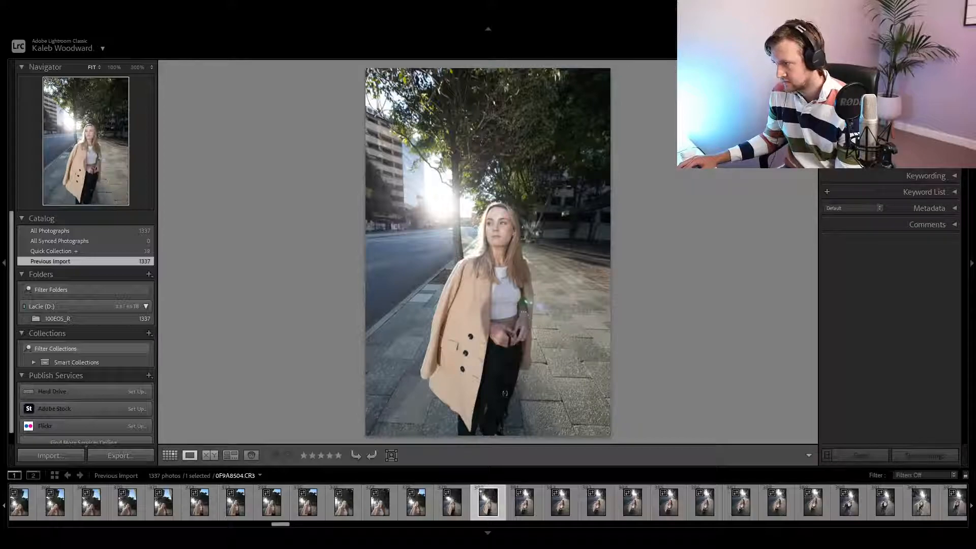
pyautogui.press('Right')
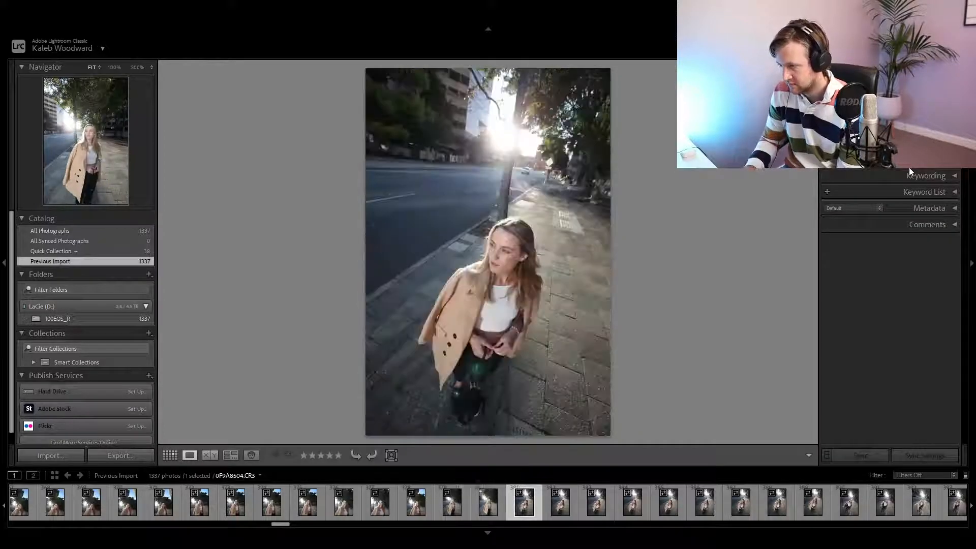
pyautogui.press('Left')
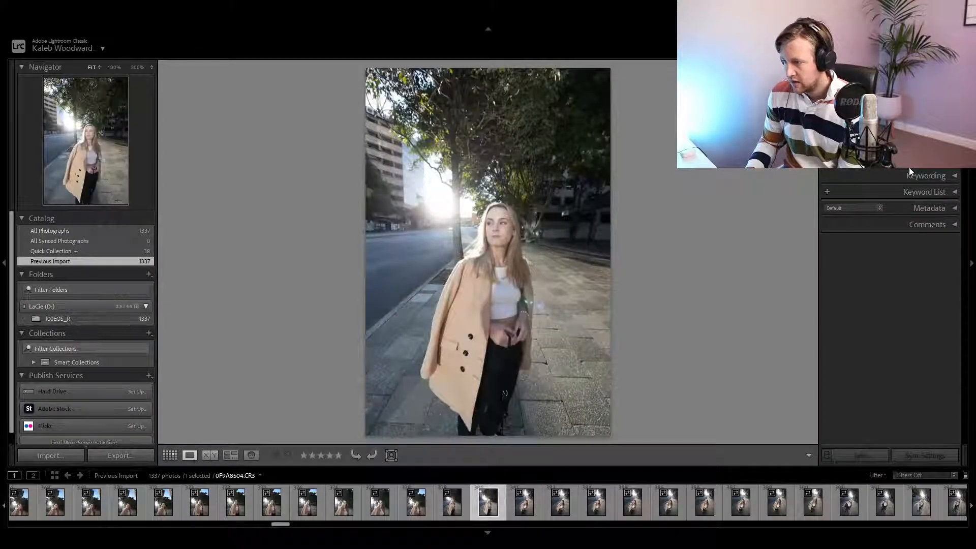
# Review the crouching street portraits after 0F9A8504 and add the best one, just before 0F9A8510, to the Quick Collection.
pyautogui.press('Right')
pyautogui.press('Right')
pyautogui.press('Right')
pyautogui.press('Right')
pyautogui.press('Right')
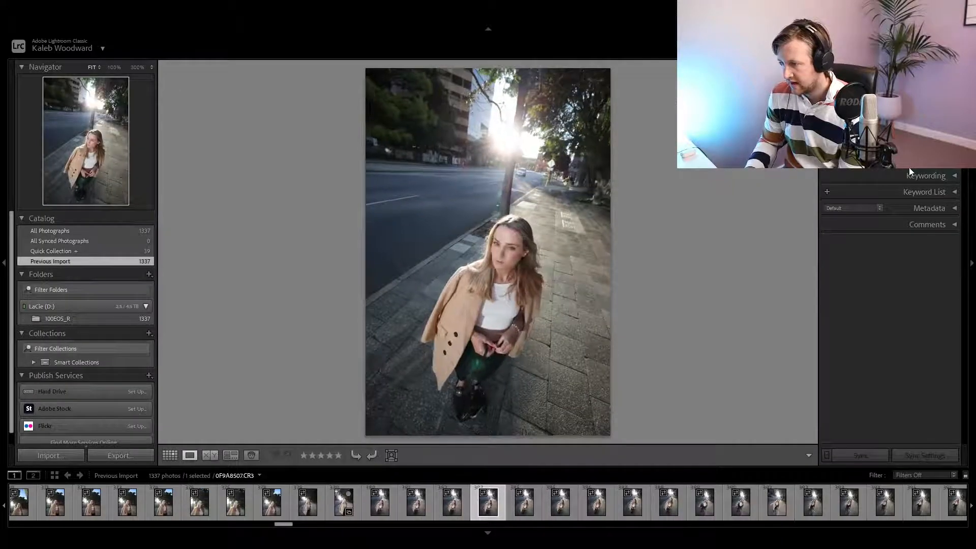
pyautogui.press('Right')
pyautogui.press('Right')
pyautogui.press('Right')
pyautogui.press('b')
# Review the next street portraits and add the laughing frame 0F9A8514 with the open coat to the Quick Collection.
pyautogui.press('Right')
pyautogui.press('Right')
pyautogui.press('Right')
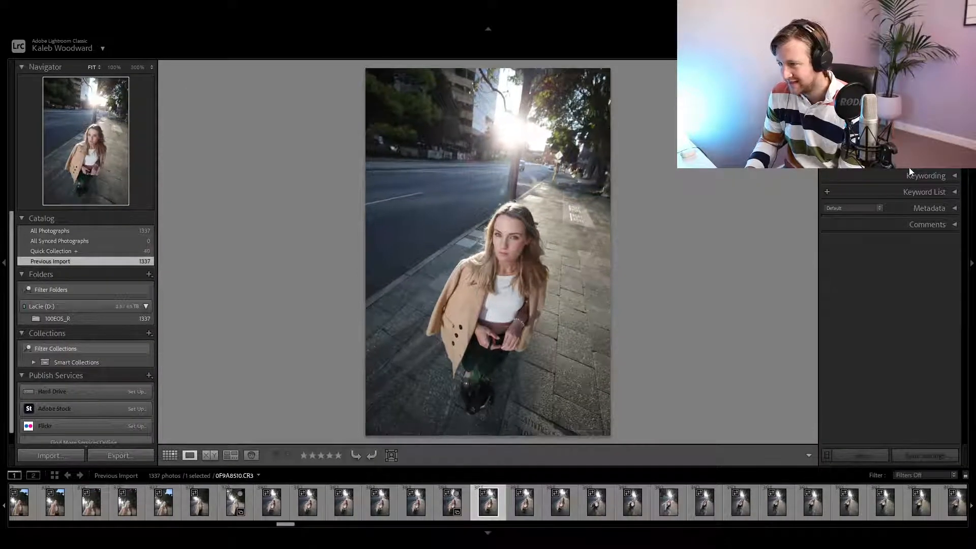
pyautogui.press('Right')
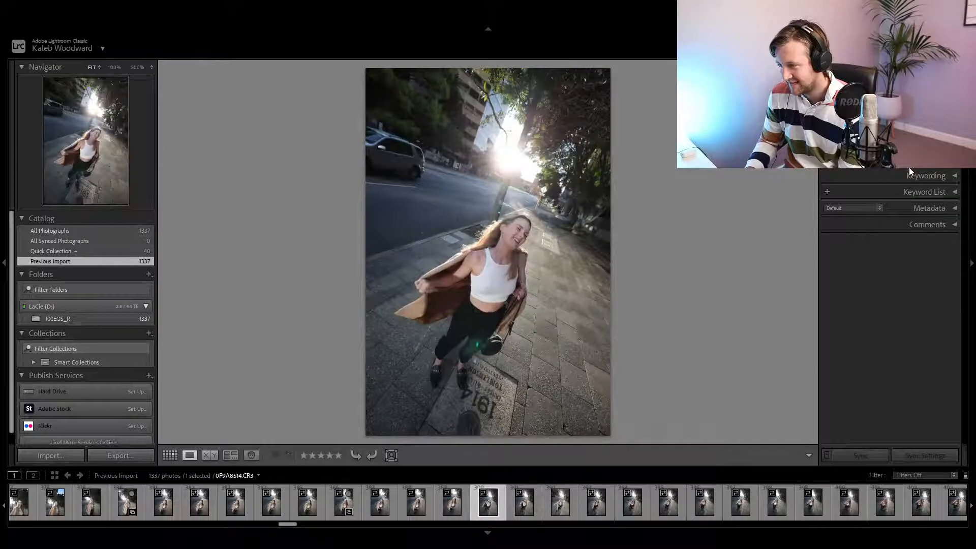
pyautogui.press('b')
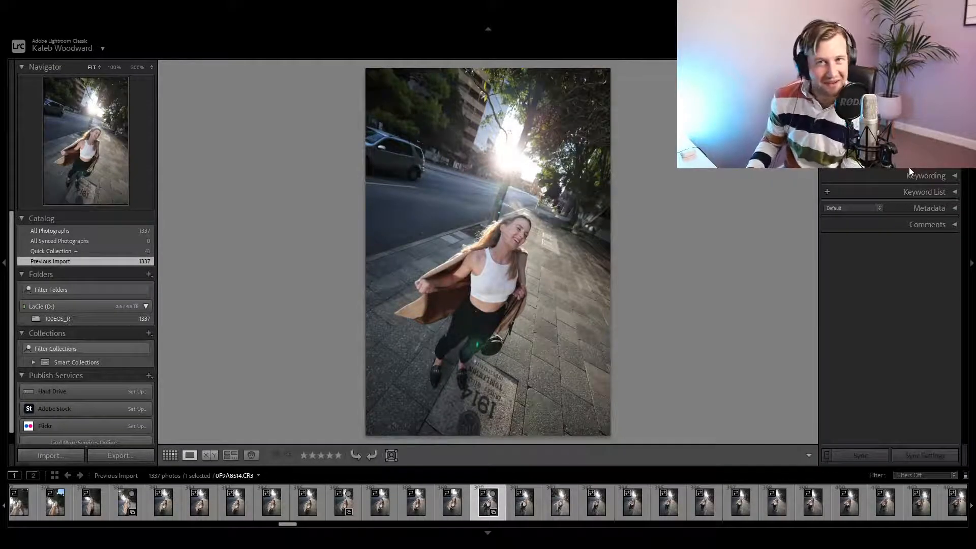
# Review the remaining backlit frames around the 1914 pavement plaque up to 0F9A8524.
pyautogui.press('Right')
pyautogui.press('Right')
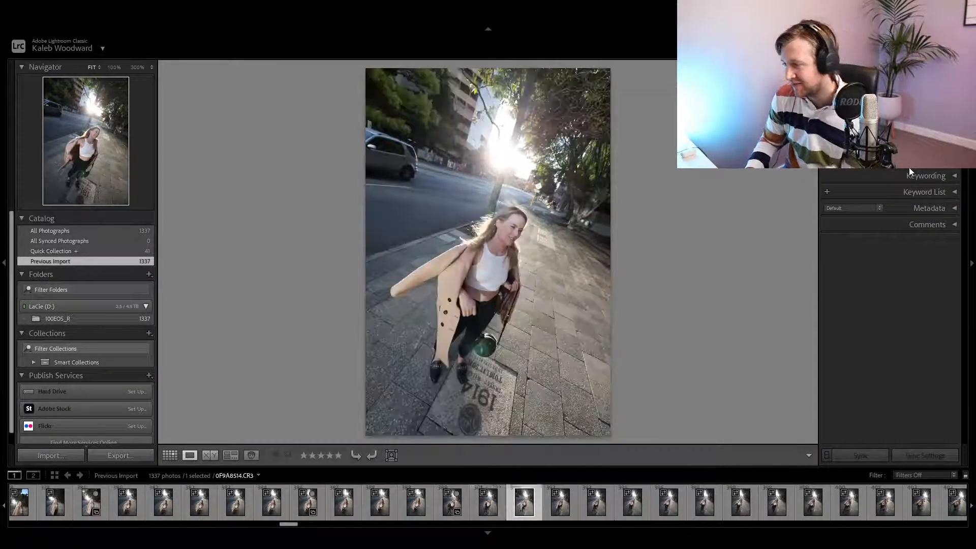
pyautogui.press('Right')
pyautogui.press('Right')
pyautogui.press('Right')
pyautogui.press('Right')
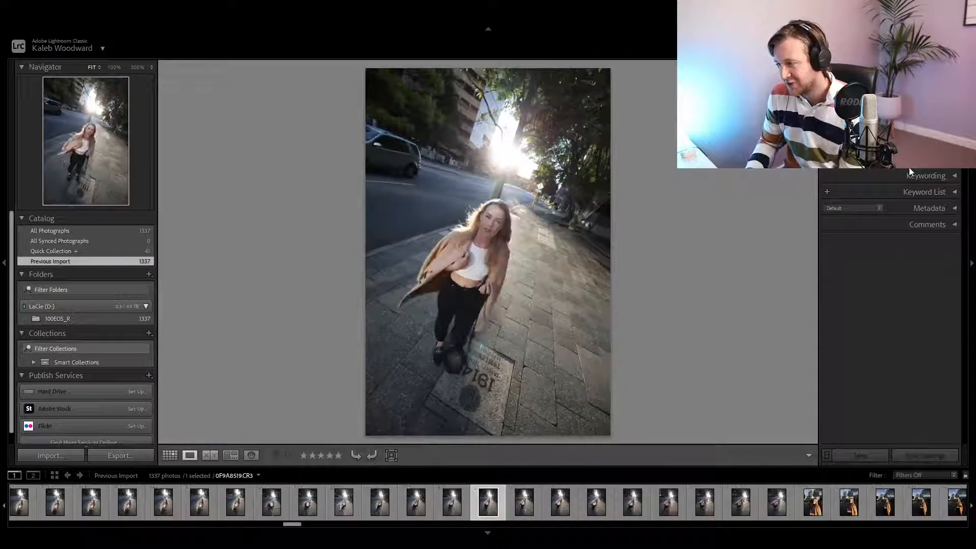
pyautogui.press('Right')
pyautogui.press('Right')
pyautogui.press('Right')
pyautogui.press('Right')
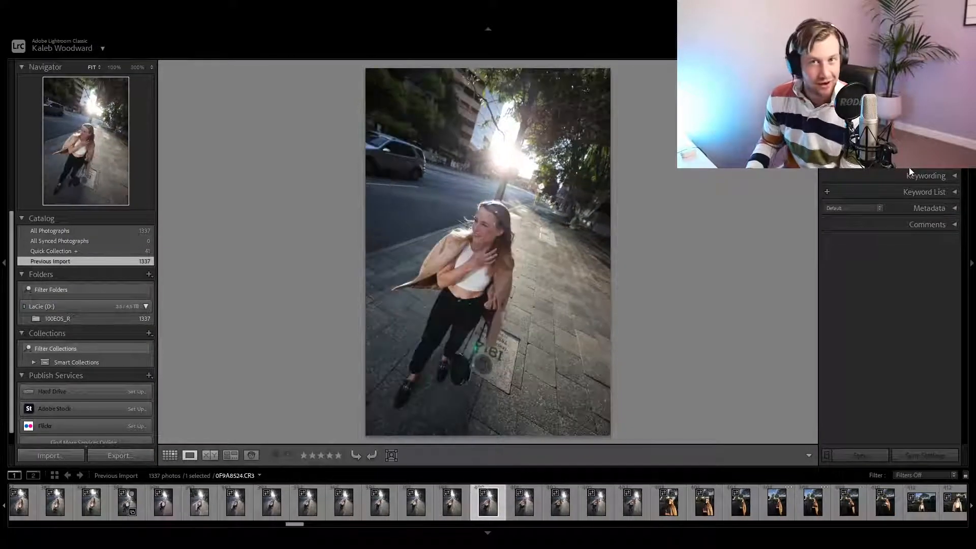
pyautogui.press('Right')
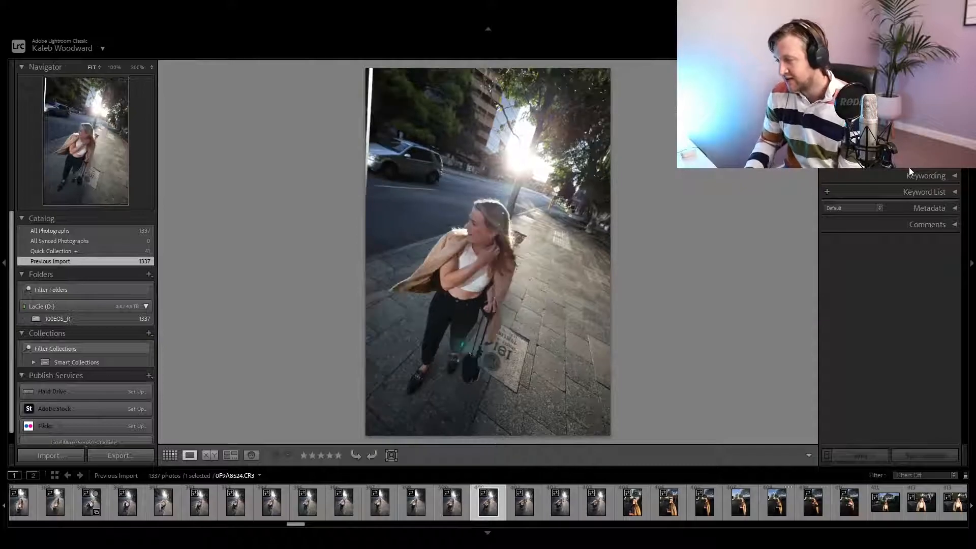
# Review the first sunlit coat portraits with the city skyline and add 0F9A8533 to the Quick Collection.
pyautogui.press('Right')
pyautogui.press('Right')
pyautogui.press('Right')
pyautogui.press('Right')
pyautogui.press('Right')
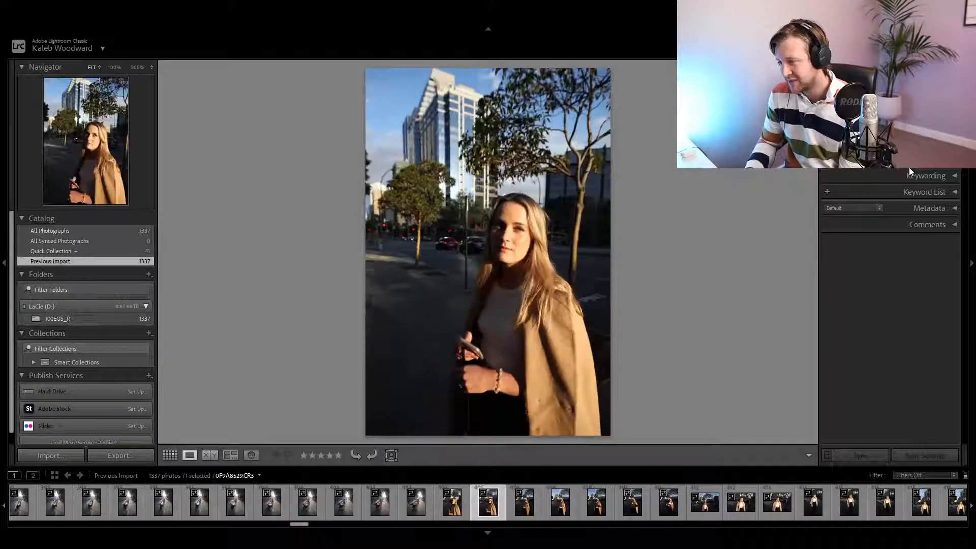
pyautogui.press('Right')
pyautogui.press('Right')
pyautogui.press('Right')
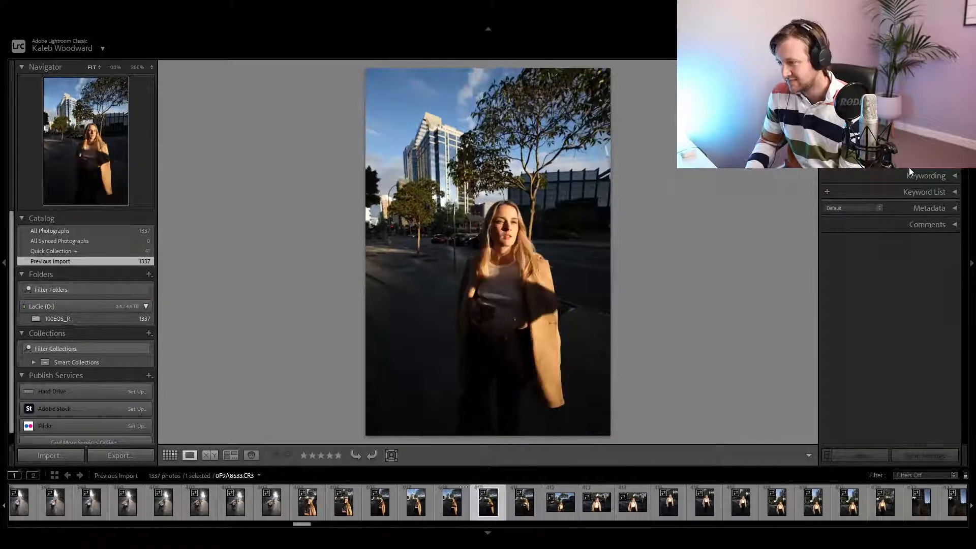
pyautogui.press('b')
# Review the landscape skyline frames and the vertical sunlit walking frames up to 0F9A8545.
pyautogui.press('Right')
pyautogui.press('Right')
pyautogui.press('Right')
pyautogui.press('Right')
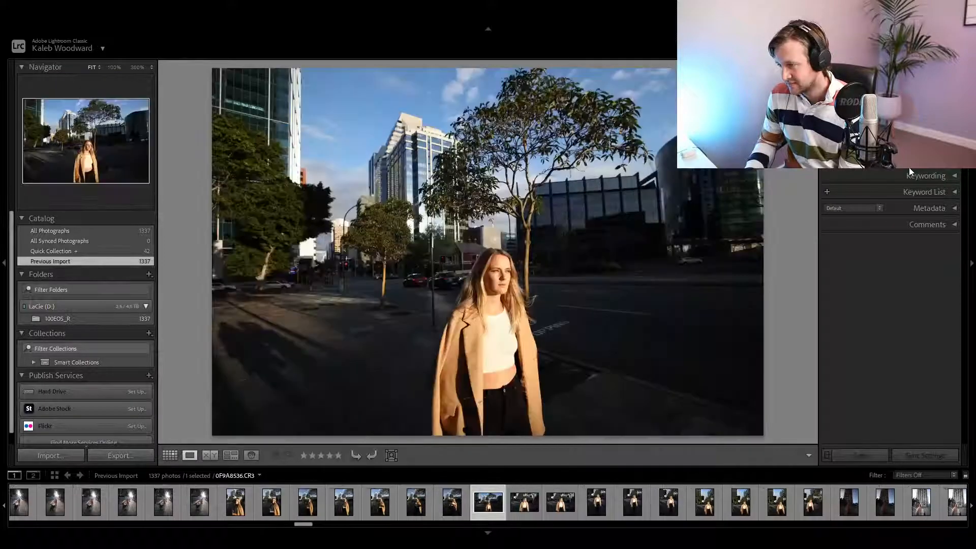
pyautogui.press('Right')
pyautogui.press('Right')
pyautogui.press('Right')
pyautogui.press('Right')
pyautogui.press('Right')
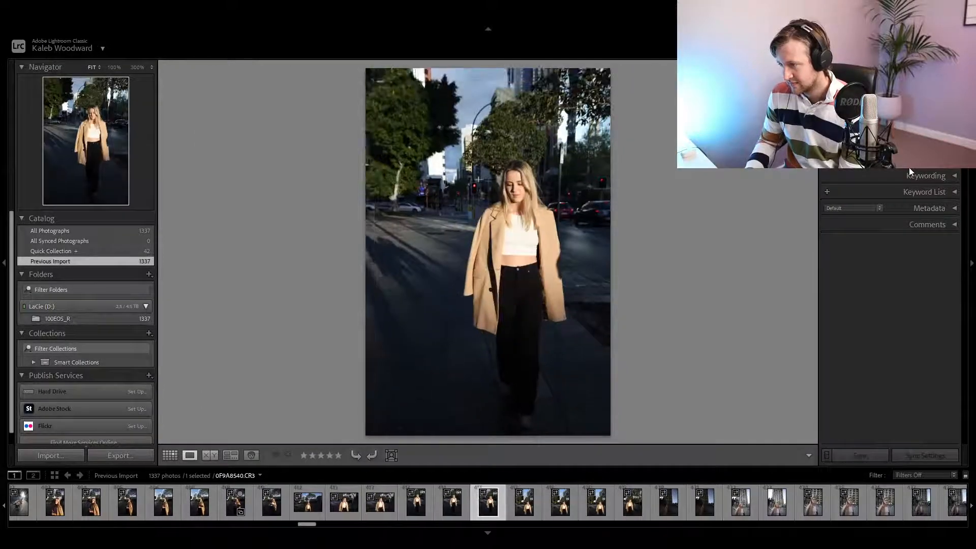
pyautogui.press('Right')
pyautogui.press('Right')
pyautogui.press('Right')
pyautogui.press('Right')
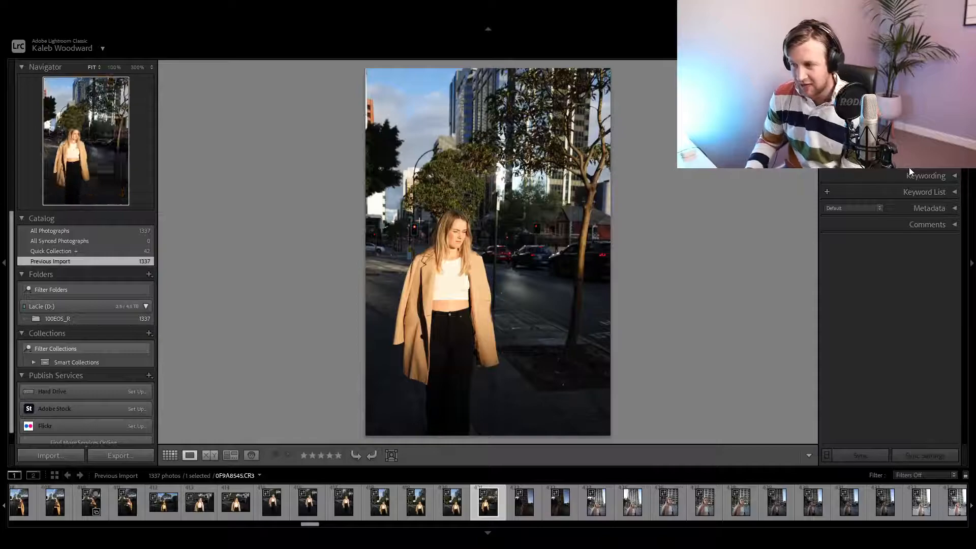
# Review the first street-corner portraits in front of the tower up to 0F9A8552.
pyautogui.press('Right')
pyautogui.press('Right')
pyautogui.press('Right')
pyautogui.press('Right')
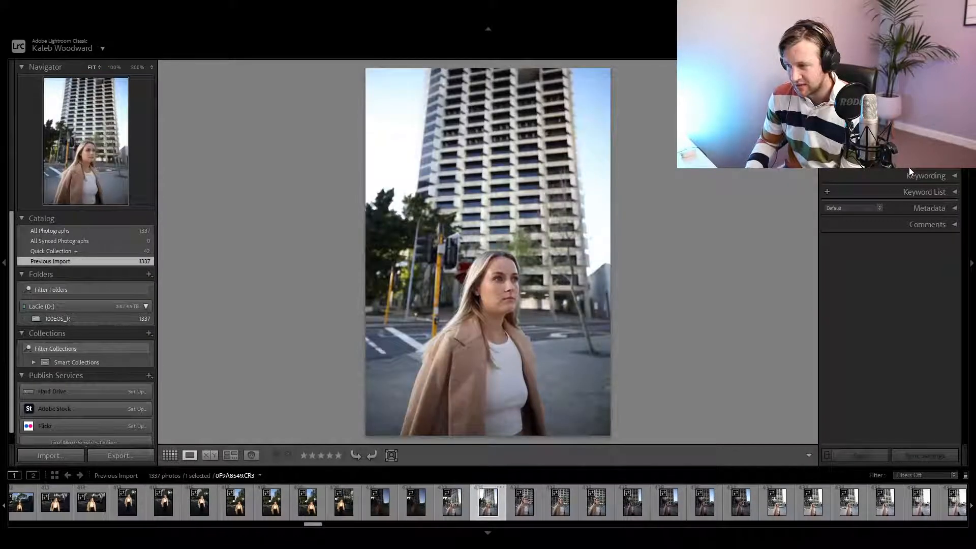
pyautogui.press('Right')
pyautogui.press('Right')
pyautogui.press('Right')
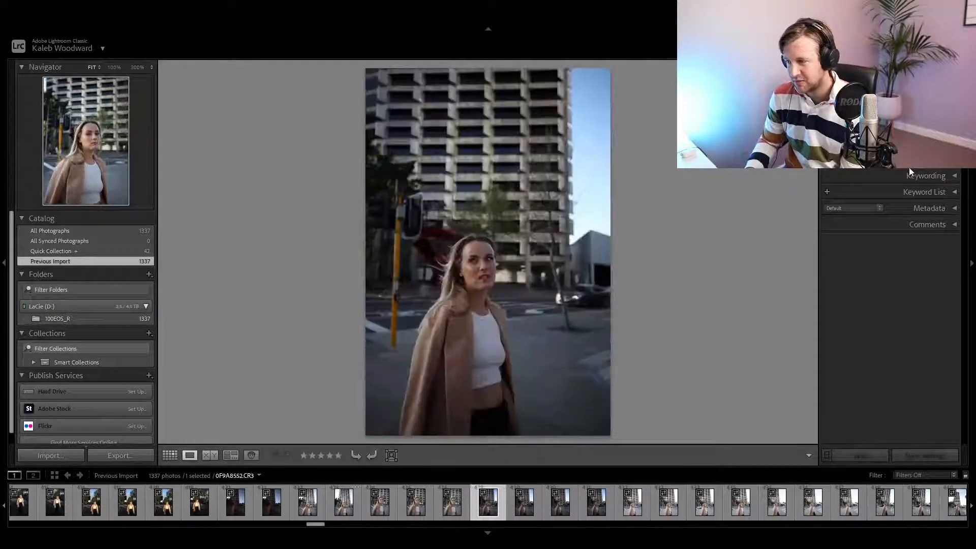
# Review the brighter street-corner portraits with the tower and traffic light up to 0F9A8565.
pyautogui.press('Right')
pyautogui.press('Right')
pyautogui.press('Right')
pyautogui.press('Right')
pyautogui.press('Right')
pyautogui.press('Right')
pyautogui.press('Right')
pyautogui.press('Right')
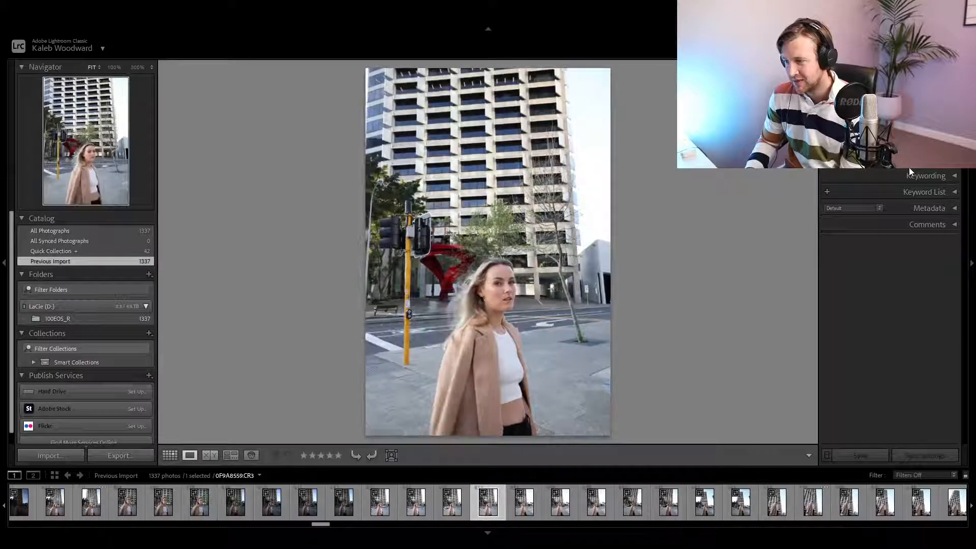
pyautogui.press('Right')
pyautogui.press('Right')
pyautogui.press('Right')
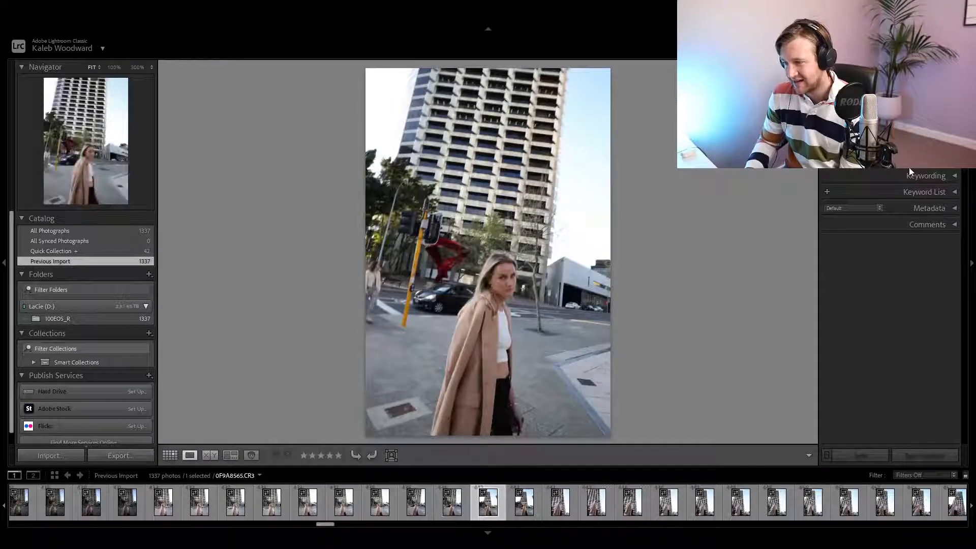
# Compare the low-angle frames of the model beneath the tower and add 0F9A8573 to the Quick Collection.
pyautogui.press('Right')
pyautogui.press('Right')
pyautogui.press('Right')
pyautogui.press('Right')
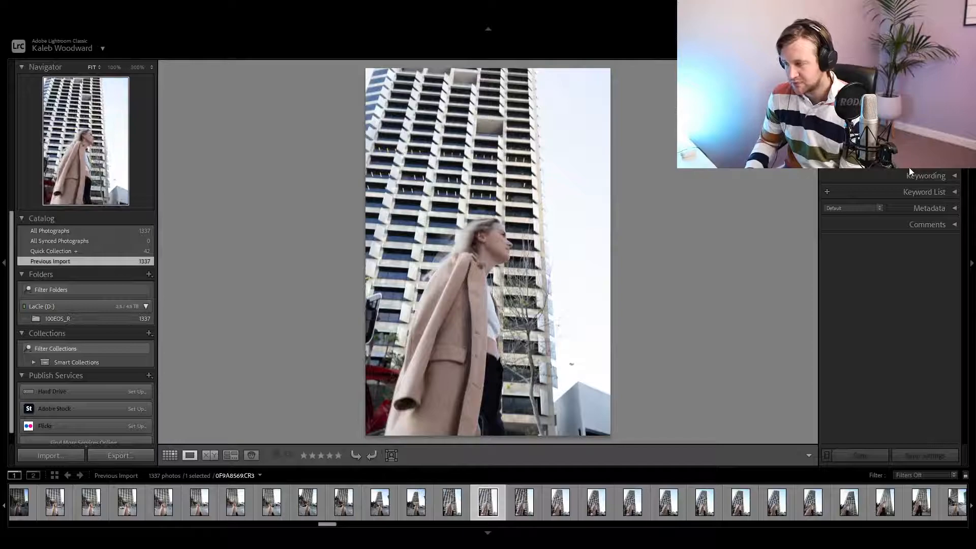
pyautogui.press('Right')
pyautogui.press('Right')
pyautogui.press('Right')
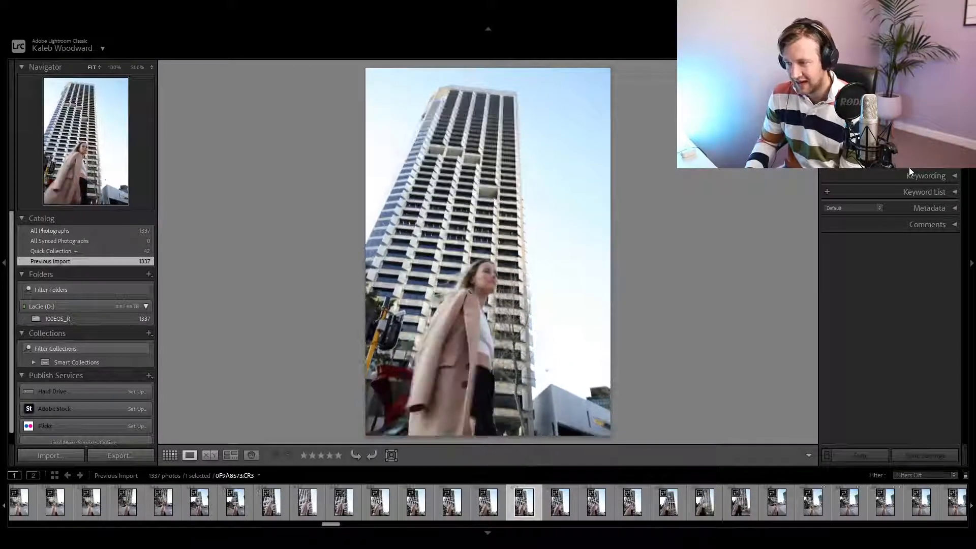
pyautogui.press('b')
# Review the remaining tower frames from 0F9A8574 to the wide street view 0F9A8585.
pyautogui.press('Right')
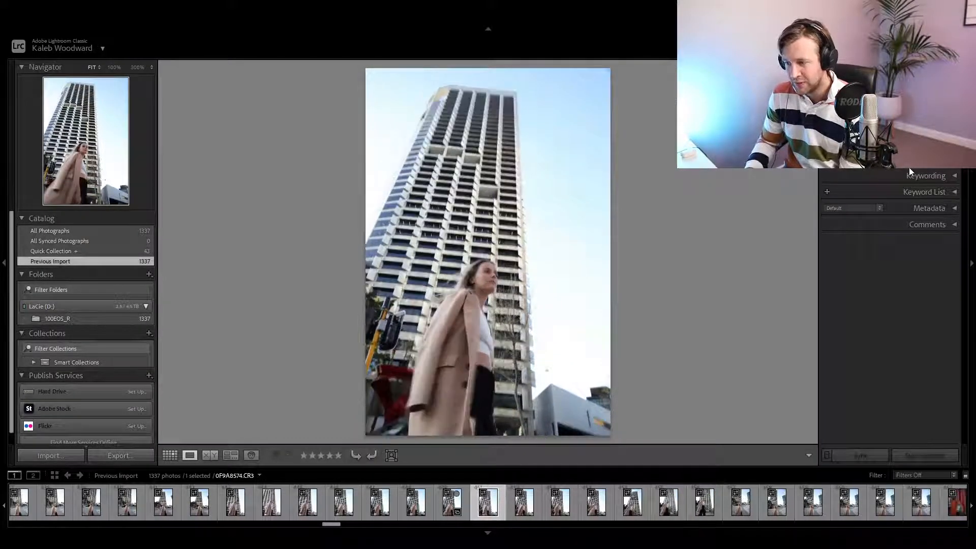
pyautogui.press('Right')
pyautogui.press('Right')
pyautogui.press('Right')
pyautogui.press('Right')
pyautogui.press('Right')
pyautogui.press('Right')
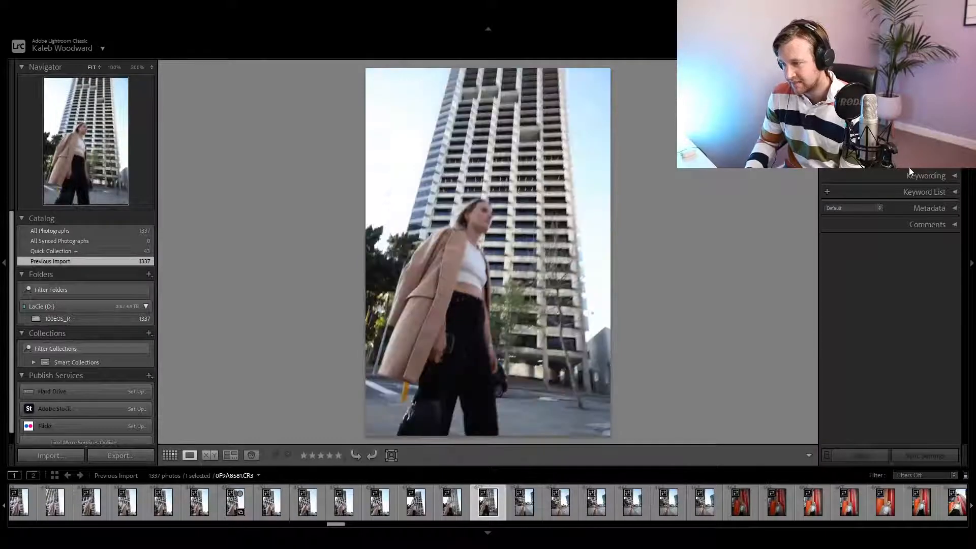
pyautogui.press('Right')
pyautogui.press('Right')
pyautogui.press('Right')
pyautogui.press('Right')
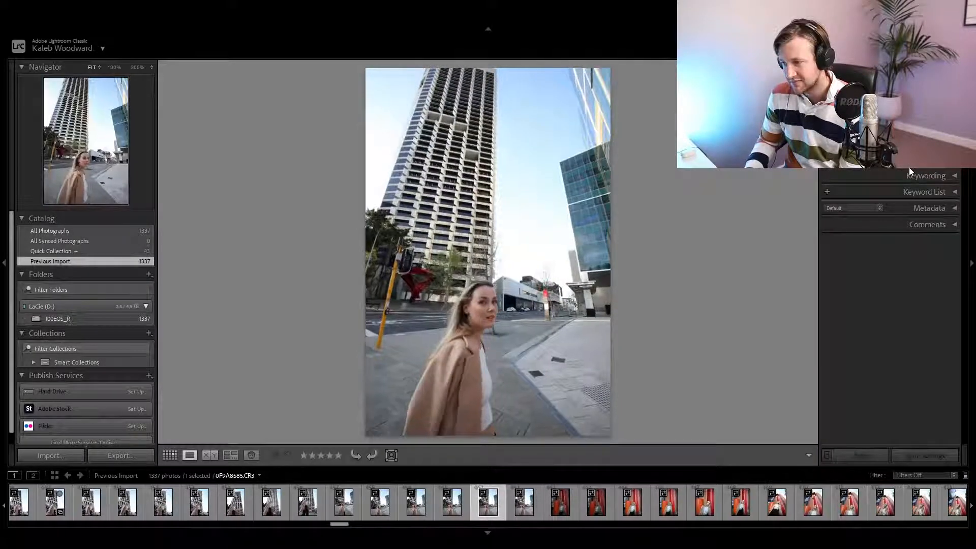
# Review the first red and orange column portraits and add the low-angle frame with the tilted head to the Quick Collection.
pyautogui.press('Right')
pyautogui.press('Right')
pyautogui.press('Right')
pyautogui.press('Right')
pyautogui.press('Right')
pyautogui.press('Right')
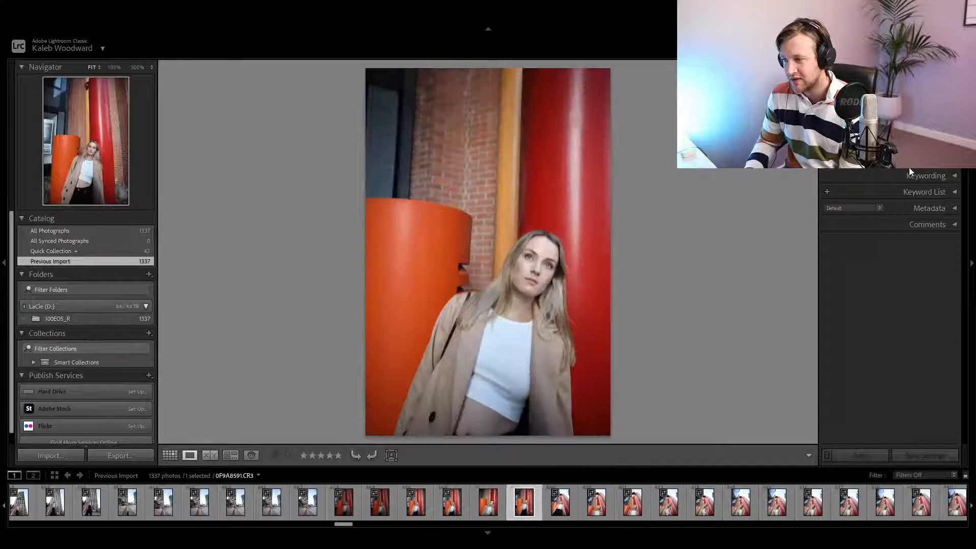
pyautogui.press('Right')
pyautogui.press('Right')
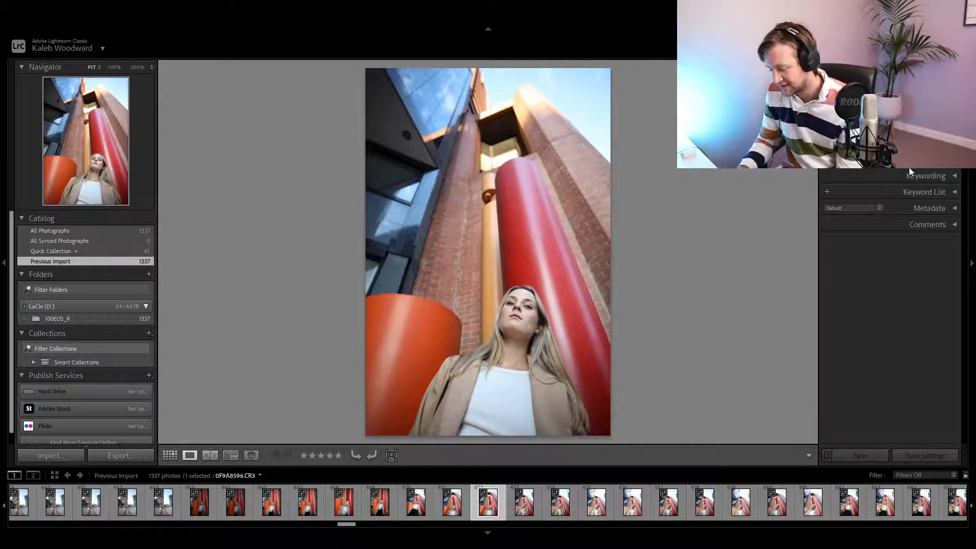
pyautogui.press('Right')
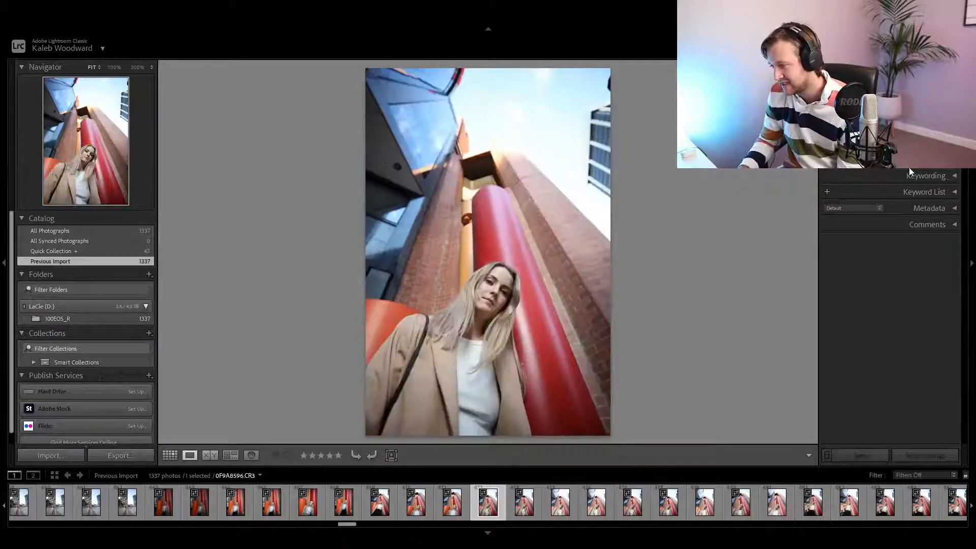
pyautogui.press('b')
# Compare the following similar low-angle red column frames and add 0F9A8601 to the Quick Collection.
pyautogui.press('Right')
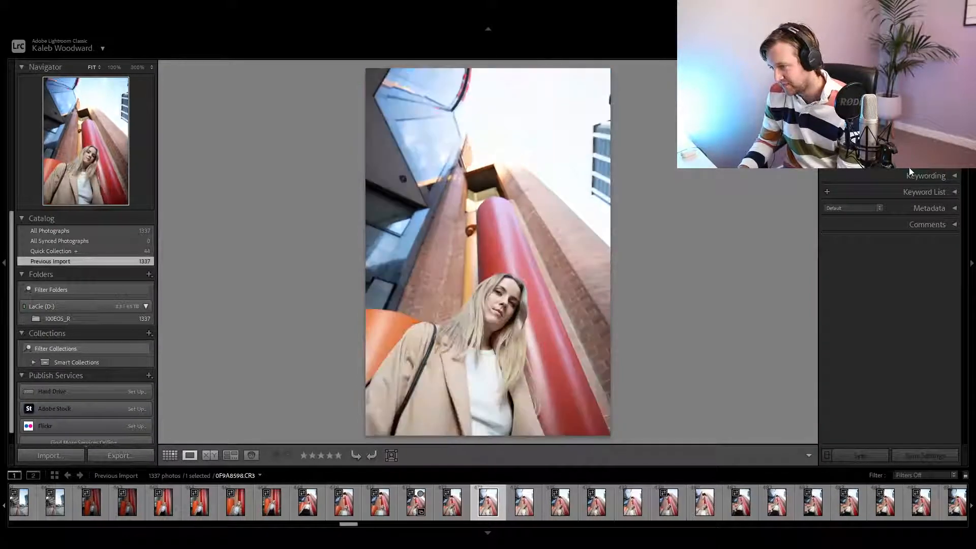
pyautogui.press('Right')
pyautogui.press('b')
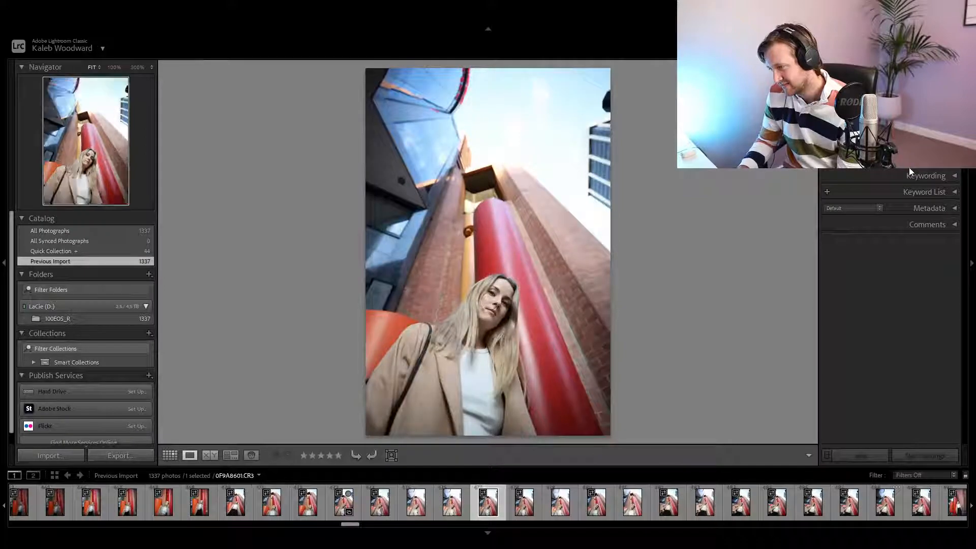
# Review the closer red column portraits around 0F9A8603 and add one of the frames after them to the Quick Collection.
pyautogui.press('Right')
pyautogui.press('Right')
pyautogui.press('Right')
pyautogui.press('Right')
pyautogui.press('Right')
pyautogui.press('Right')
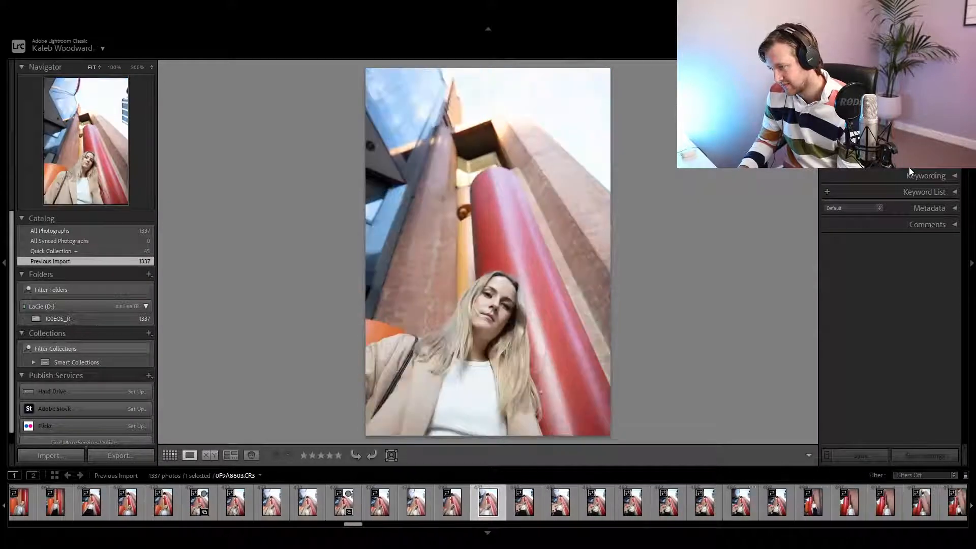
pyautogui.press('Right')
pyautogui.press('b')
# Check the wider low-angle poses against the red column and add 0F9A8609 to the Quick Collection.
pyautogui.press('Right')
pyautogui.press('Right')
pyautogui.press('Right')
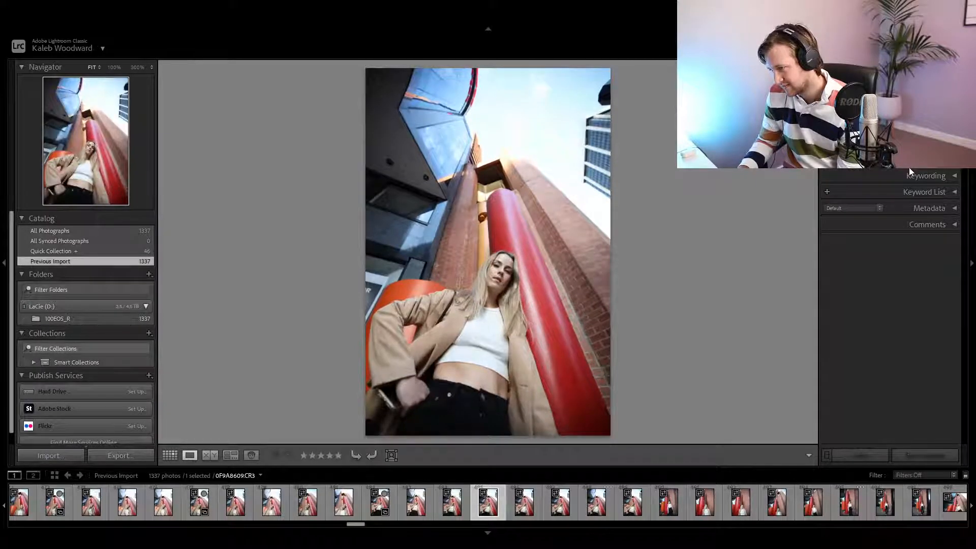
pyautogui.press('b')
# Compare the similar poses up to 0F9A8612 and add the standing brick-wall frame 0F9A8614 to the Quick Collection.
pyautogui.press('Right')
pyautogui.press('Right')
pyautogui.press('Right')
pyautogui.press('Right')
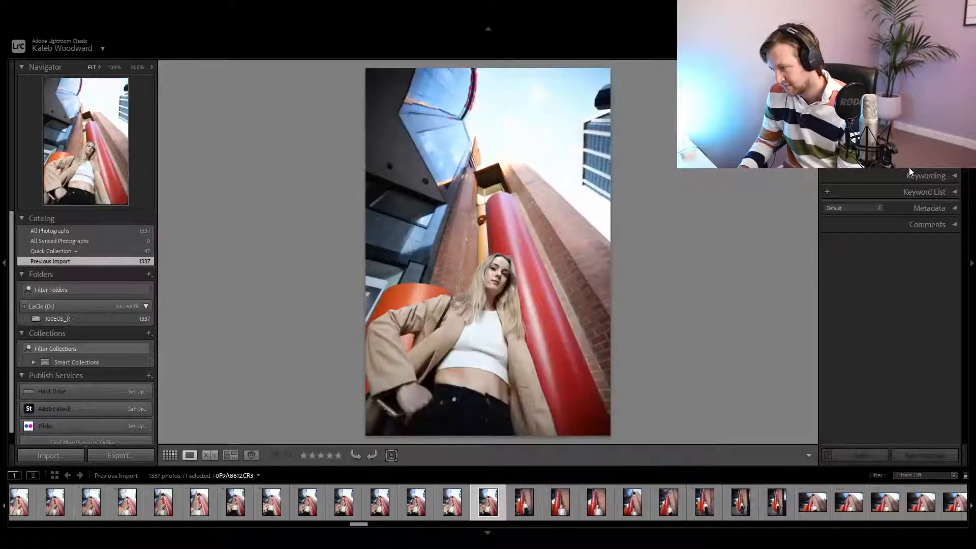
pyautogui.press('Right')
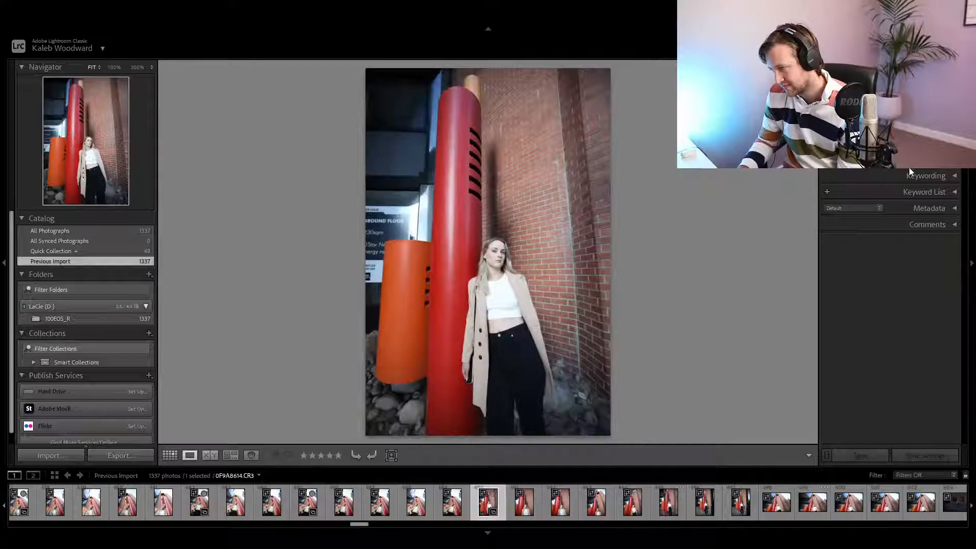
pyautogui.press('b')
# Review the remaining vertical column portraits and the first landscape column frame, 0F9A8622.
pyautogui.press('Right')
pyautogui.press('Right')
pyautogui.press('Right')
pyautogui.press('Right')
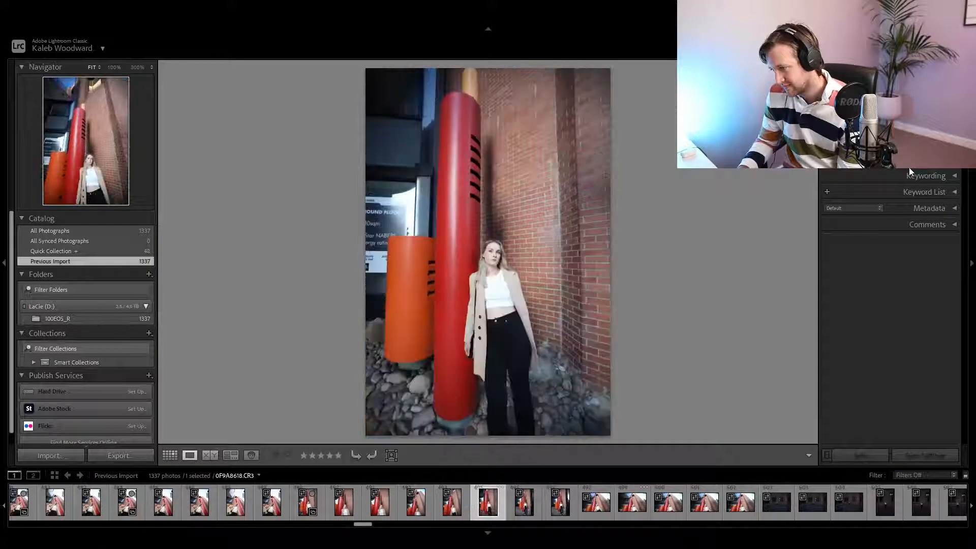
pyautogui.press('Right')
pyautogui.press('Right')
pyautogui.press('Right')
pyautogui.press('Right')
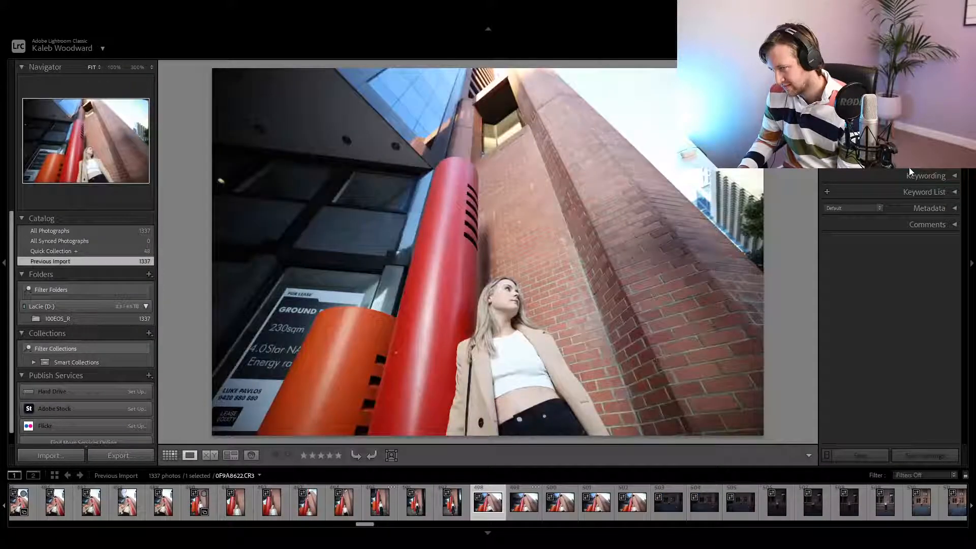
# Compare the landscape column frames up to 0F9A8626 and add the dark landscape frame right after them to the Quick Collection.
pyautogui.press('Right')
pyautogui.press('Right')
pyautogui.press('Right')
pyautogui.press('Right')
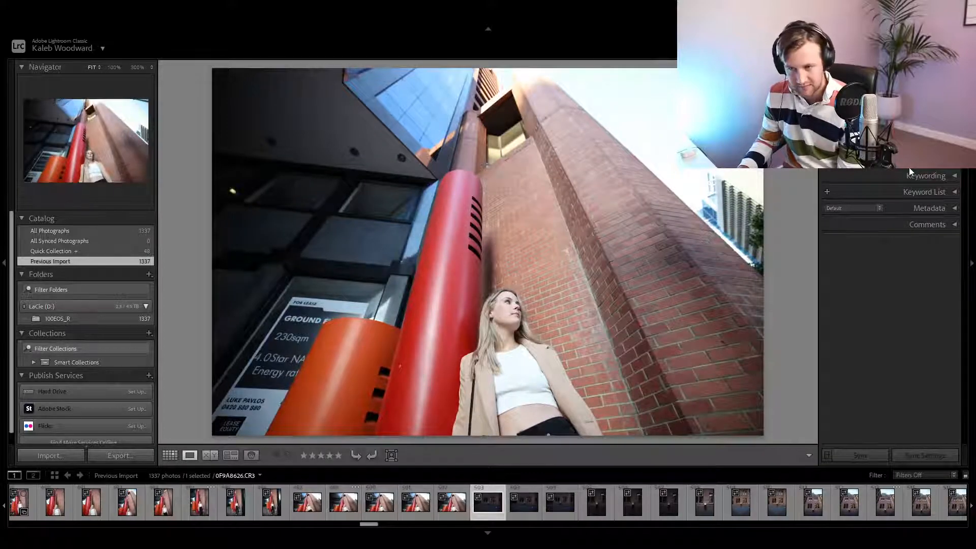
pyautogui.press('Left')
pyautogui.press('Right')
pyautogui.press('b')
# Move past the dark frames and add the wide brick-building portrait 0F9A8638 to the Quick Collection.
pyautogui.press('Right')
pyautogui.press('Right')
pyautogui.press('Right')
pyautogui.press('Right')
pyautogui.press('Right')
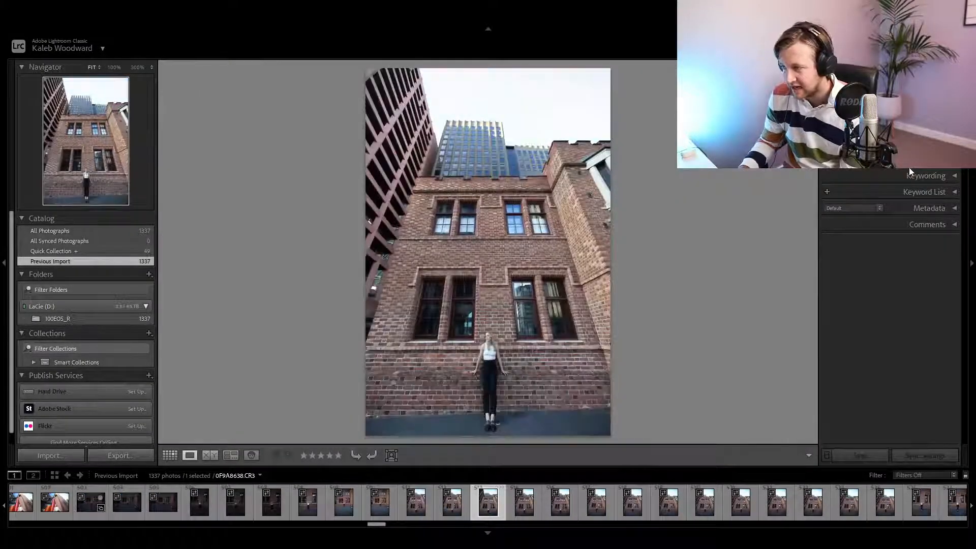
pyautogui.press('b')
# Compare the next wide brick-building frames and add the second frame after 0F9A8638 to the Quick Collection.
pyautogui.press('Right')
pyautogui.press('Right')
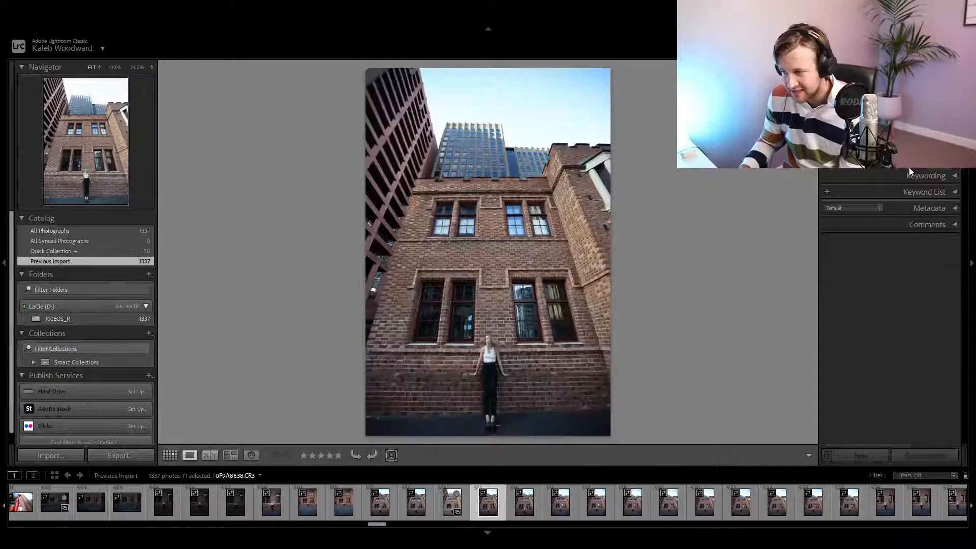
pyautogui.press('b')
# Compare the wider brick-building shots and add the hand-on-head pose 0F9A8644 to the Quick Collection.
pyautogui.press('Right')
pyautogui.press('Right')
pyautogui.press('Right')
pyautogui.press('Right')
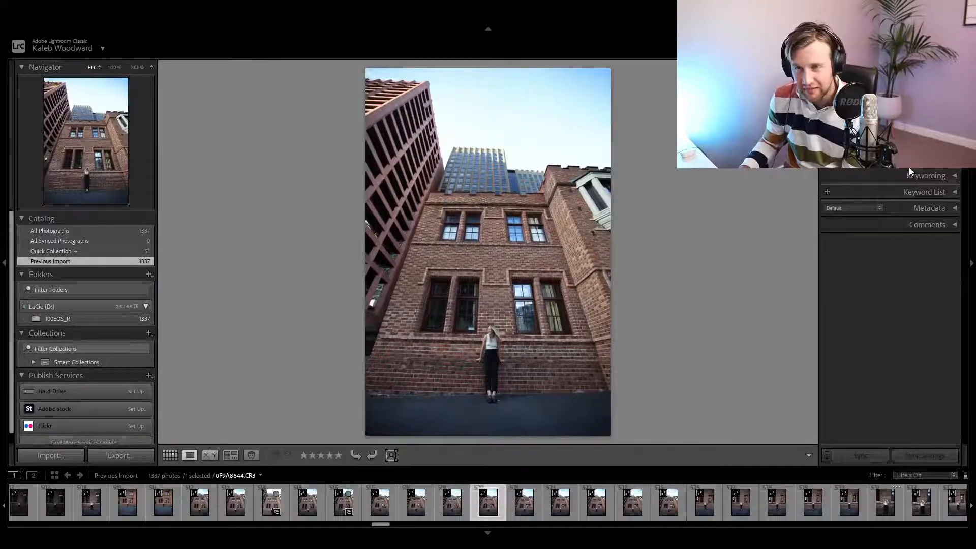
pyautogui.press('Right')
pyautogui.press('b')
# Check the model's face up close in the building shot 0F9A8649 and add that frame to the Quick Collection.
pyautogui.press('Right')
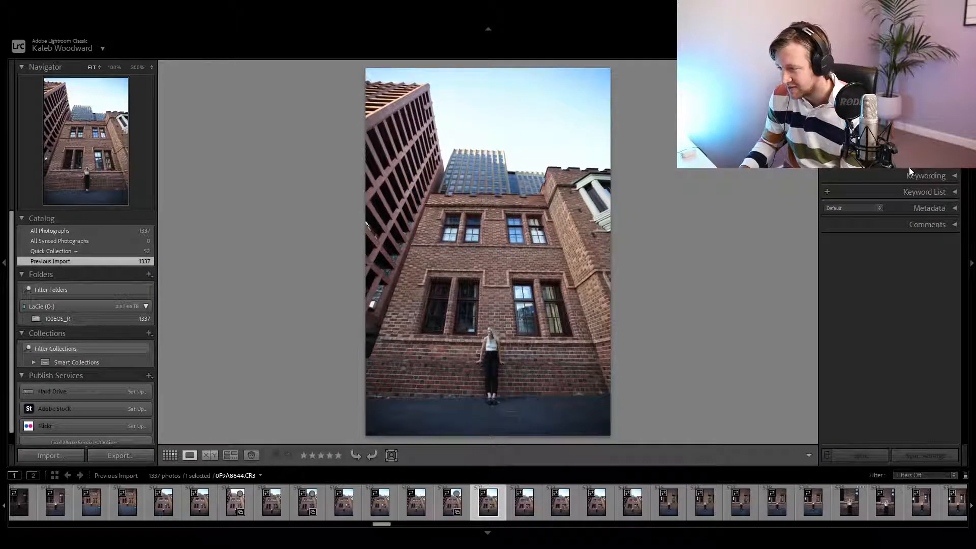
pyautogui.press('Right')
pyautogui.press('Right')
pyautogui.press('Right')
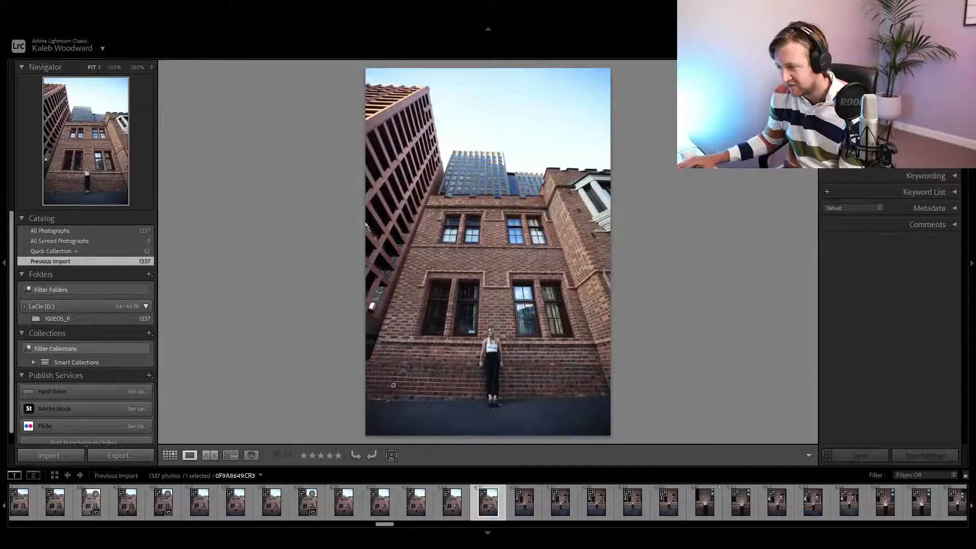
pyautogui.click(493, 338)
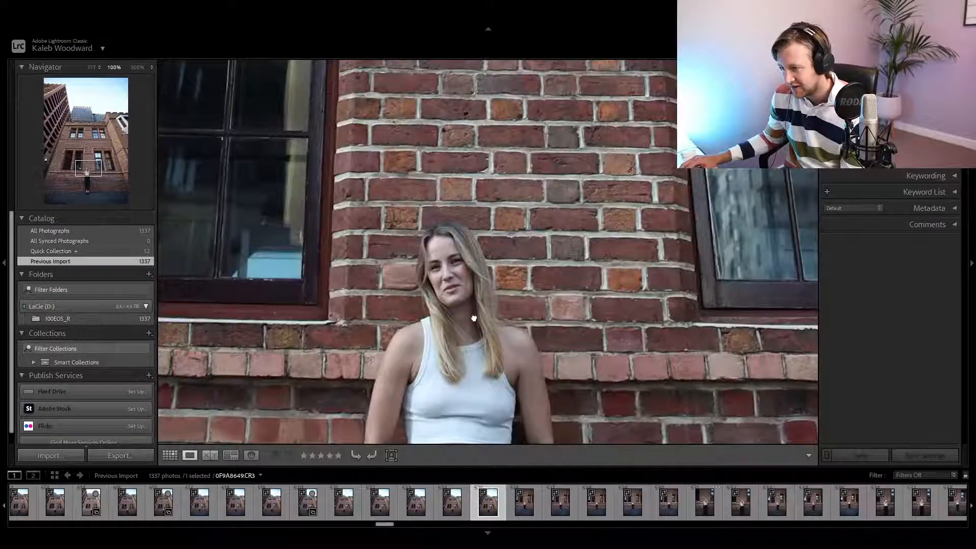
pyautogui.click(474, 319)
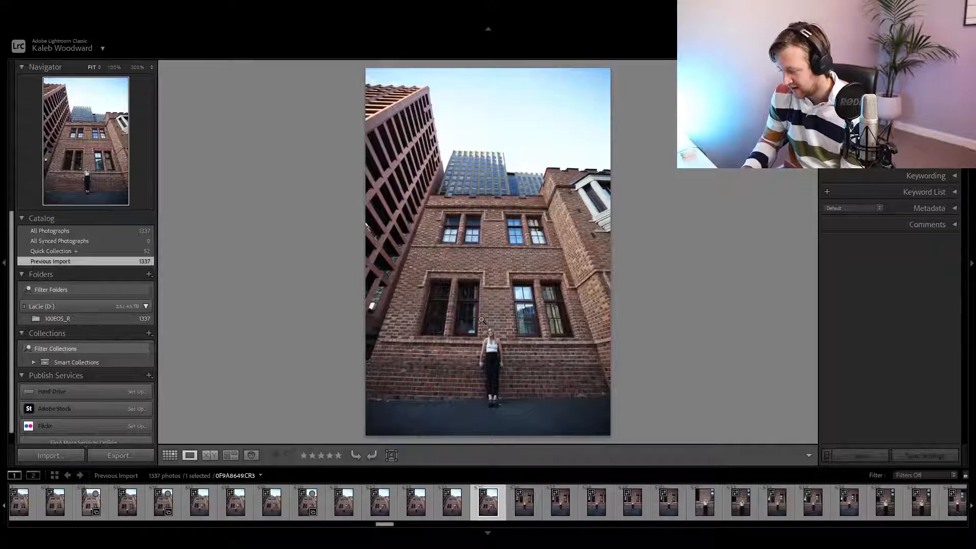
pyautogui.press('b')
# Compare the closer brick-wall portraits between the windows and add the standing pose 0F9A8667 to the Quick Collection.
pyautogui.press('Right')
pyautogui.press('Right')
pyautogui.press('Right')
pyautogui.press('Right')
pyautogui.press('Right')
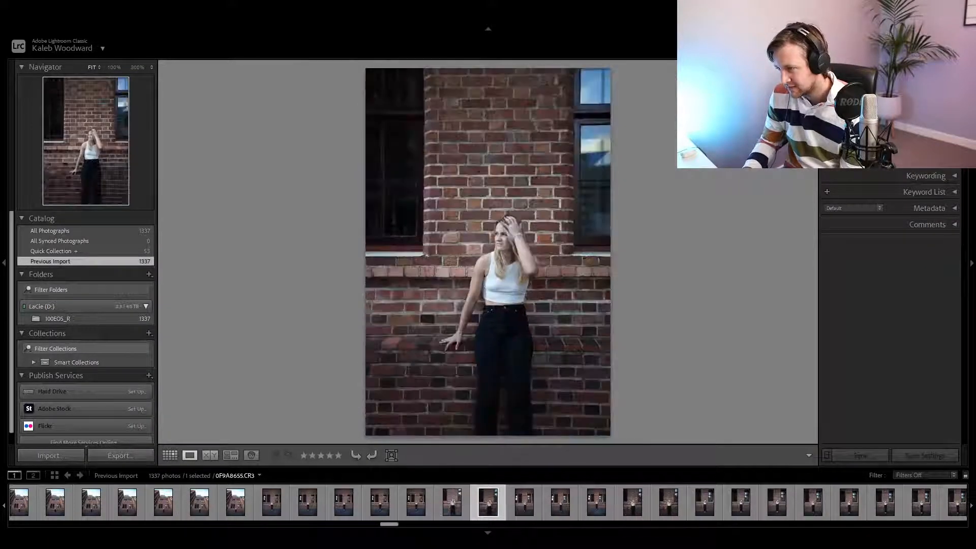
pyautogui.press('Right')
pyautogui.press('Right')
pyautogui.press('Right')
pyautogui.press('Right')
pyautogui.press('Right')
pyautogui.press('Right')
pyautogui.press('Right')
pyautogui.press('Right')
pyautogui.press('Right')
pyautogui.press('Right')
pyautogui.press('Right')
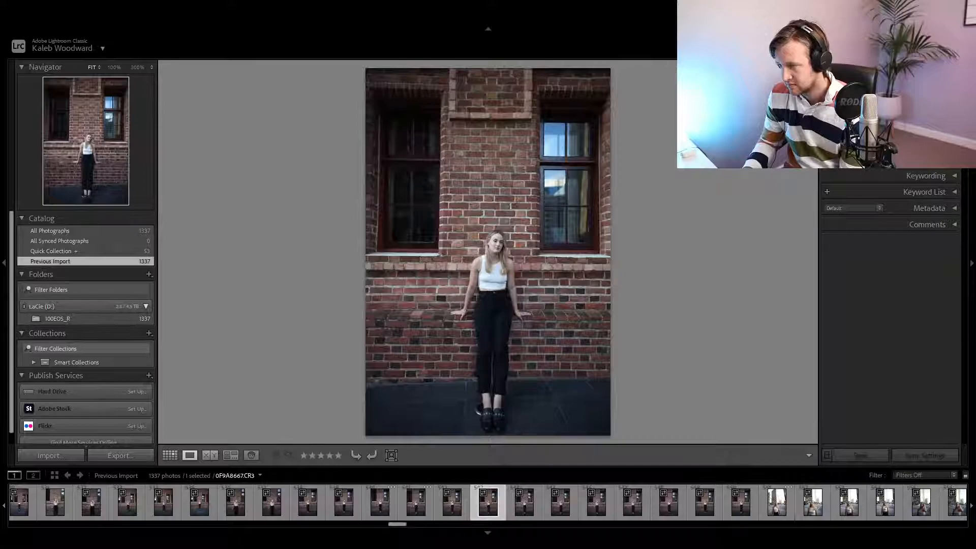
pyautogui.press('Right')
pyautogui.press('Right')
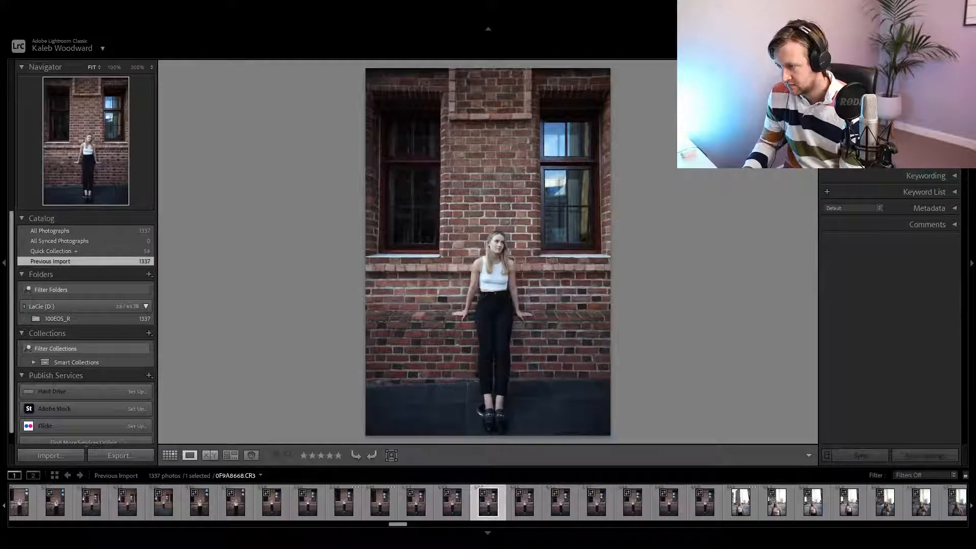
# Review the remaining brick-wall portraits and the first street portraits up to 0F9A8680.
pyautogui.press('Right')
pyautogui.press('Right')
pyautogui.press('Right')
pyautogui.press('Right')
pyautogui.press('Right')
pyautogui.press('Right')
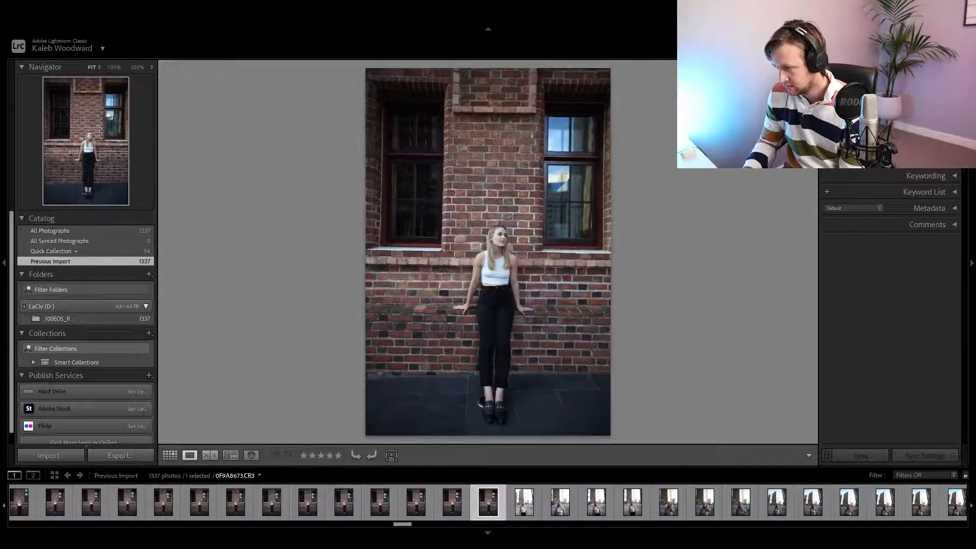
pyautogui.press('Right')
pyautogui.press('Right')
pyautogui.press('Right')
pyautogui.press('Right')
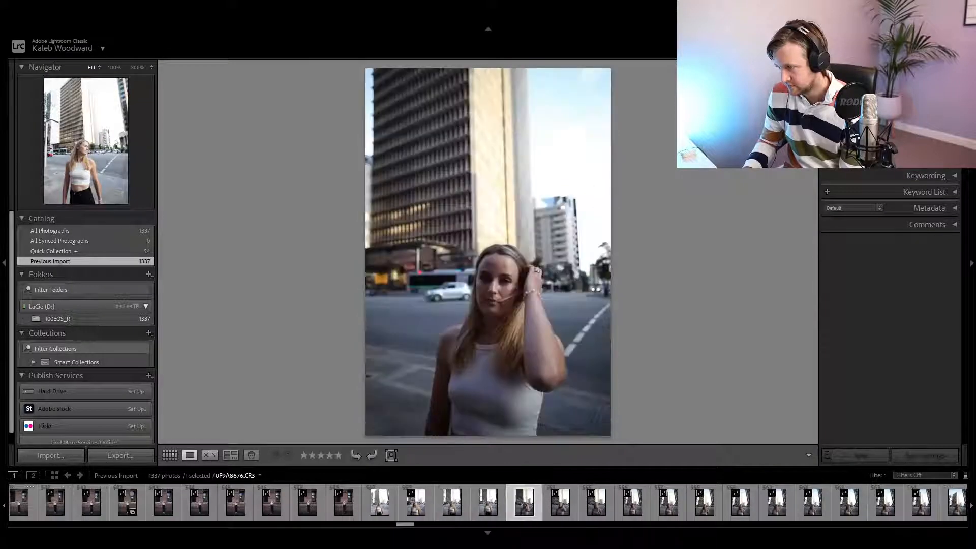
pyautogui.press('Right')
pyautogui.press('Right')
pyautogui.press('Right')
pyautogui.press('Right')
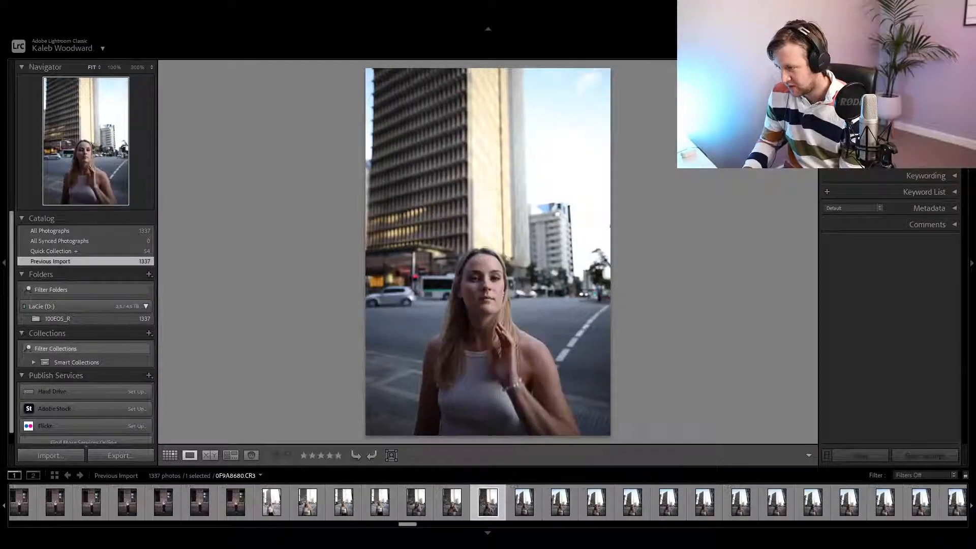
# Add the street portrait 0F9A8684 to the Quick Collection and remove it again.
pyautogui.press('Right')
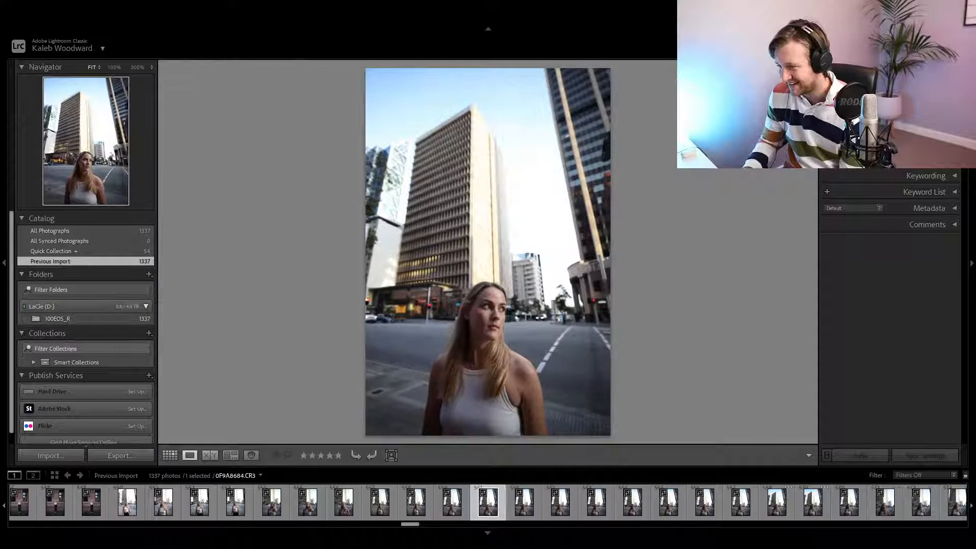
pyautogui.press('Right')
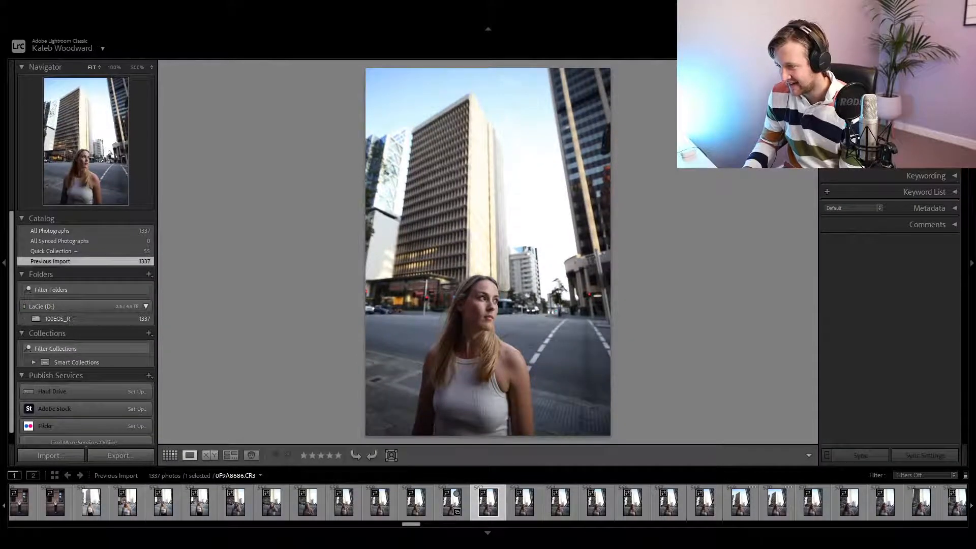
pyautogui.press('Left')
# Compare the similar street portraits in front of the tower and add 0F9A8692 to the Quick Collection.
pyautogui.press('Right')
pyautogui.press('Right')
pyautogui.press('Right')
pyautogui.press('Right')
pyautogui.press('Right')
pyautogui.press('Right')
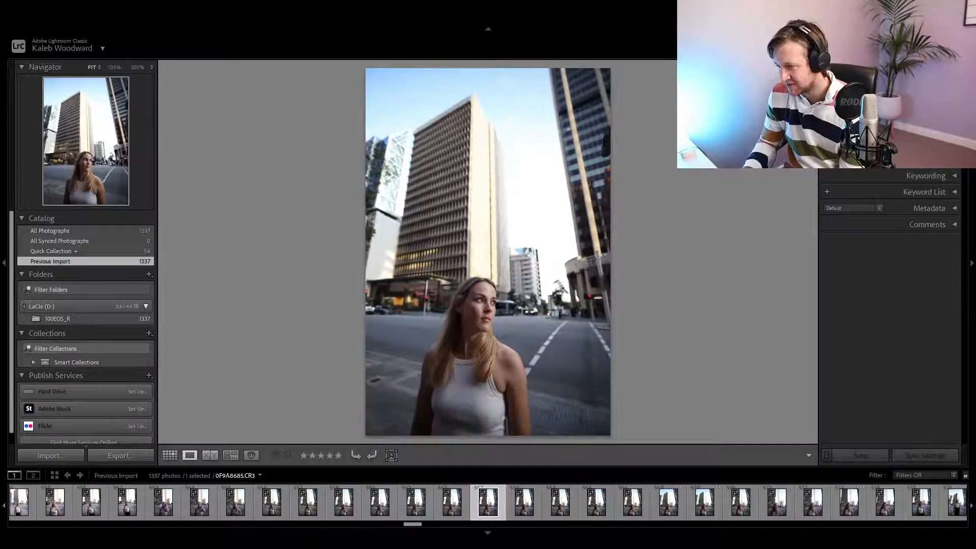
pyautogui.press('Right')
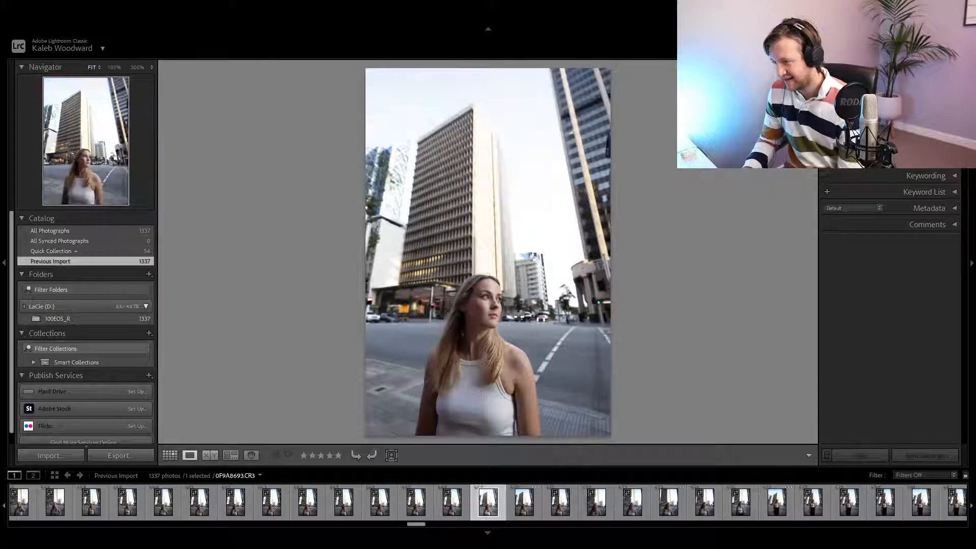
pyautogui.press('b')
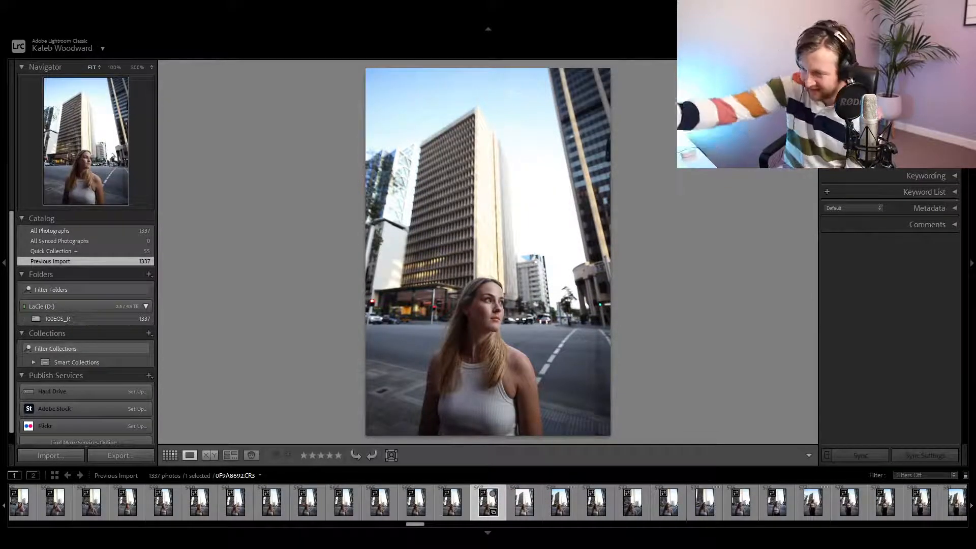
# Check the close-up street frames around 0F9A8696 and add the three-quarter street pose 0F9A8700 to the Quick Collection.
pyautogui.press('Right')
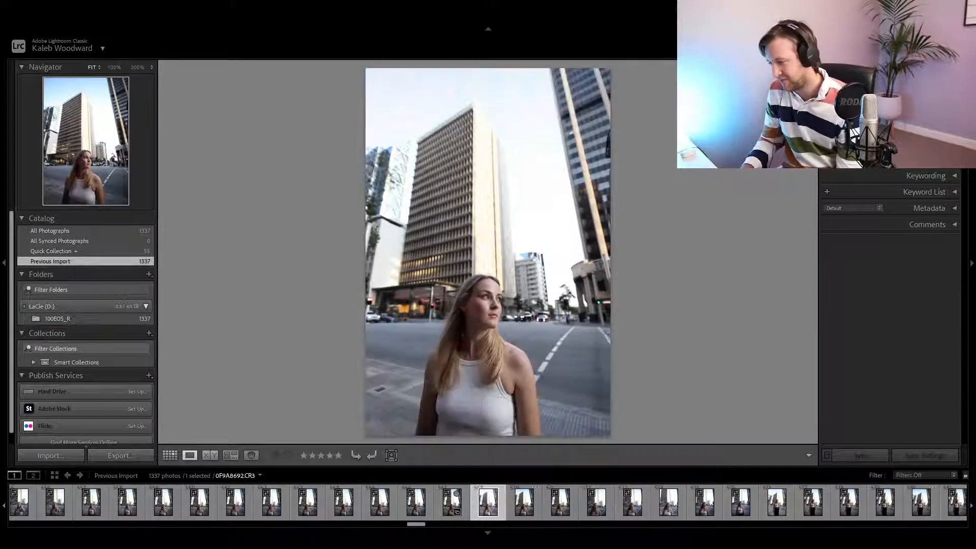
pyautogui.press('Right')
pyautogui.press('Right')
pyautogui.press('Right')
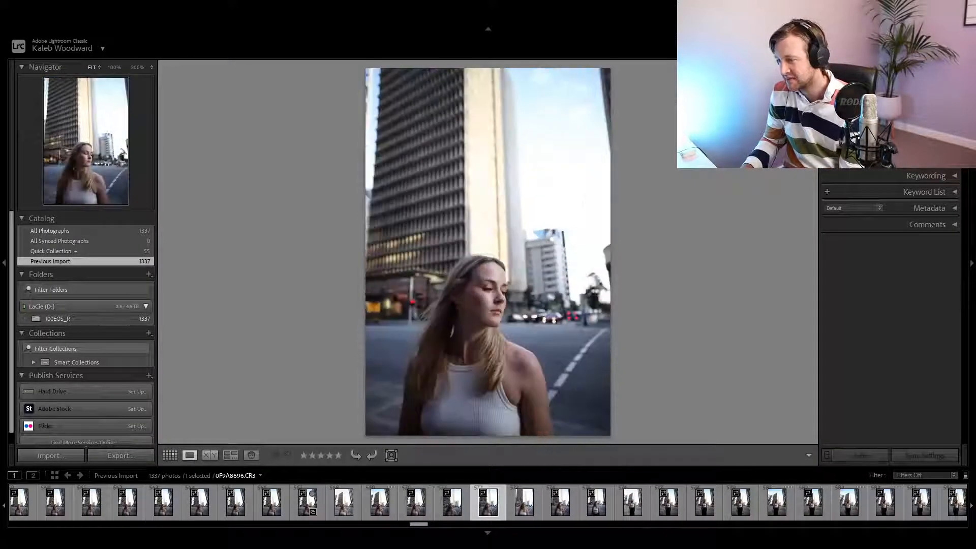
pyautogui.press('Right')
pyautogui.press('Right')
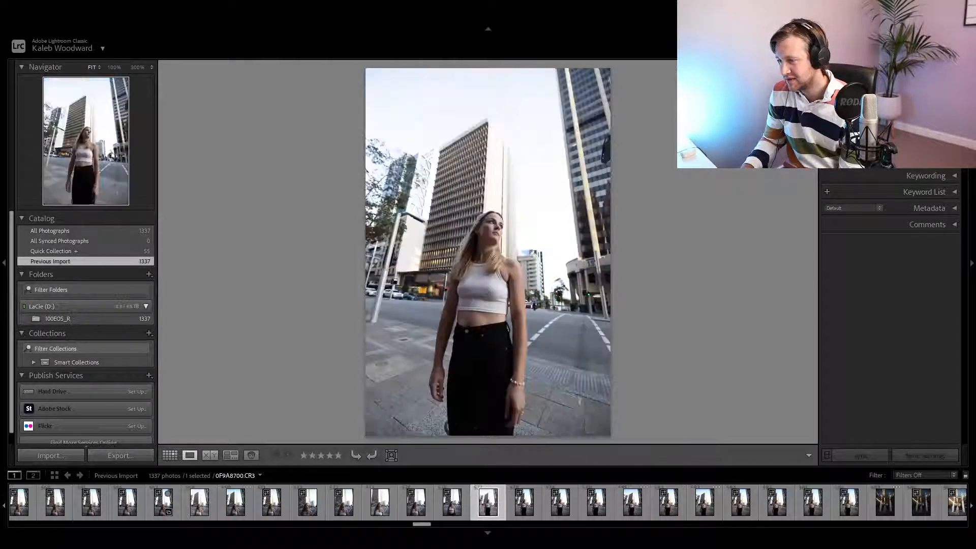
pyautogui.press('b')
# Compare the remaining three-quarter street poses and add the camera-facing frame 0F9A8707 to the Quick Collection.
pyautogui.press('Right')
pyautogui.press('Right')
pyautogui.press('Right')
pyautogui.press('Right')
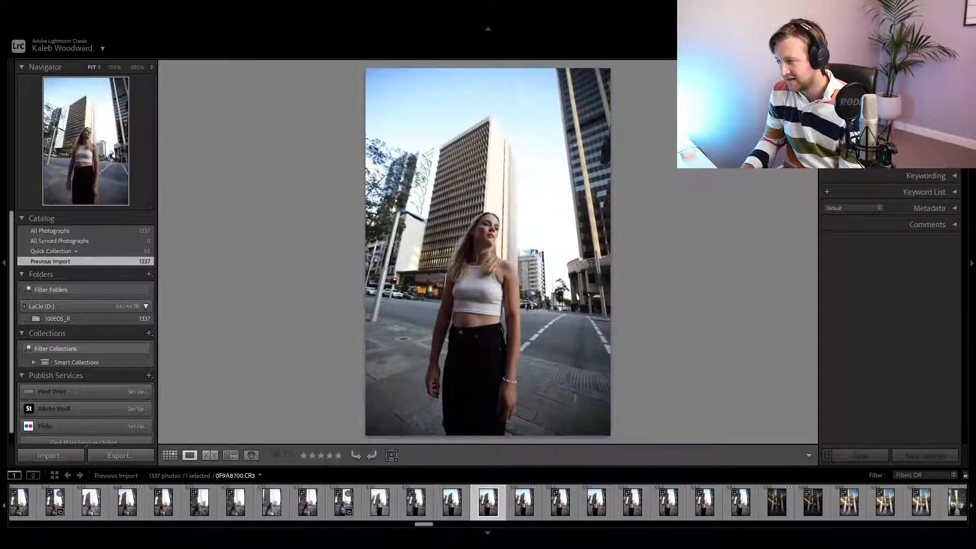
pyautogui.press('Right')
pyautogui.press('Right')
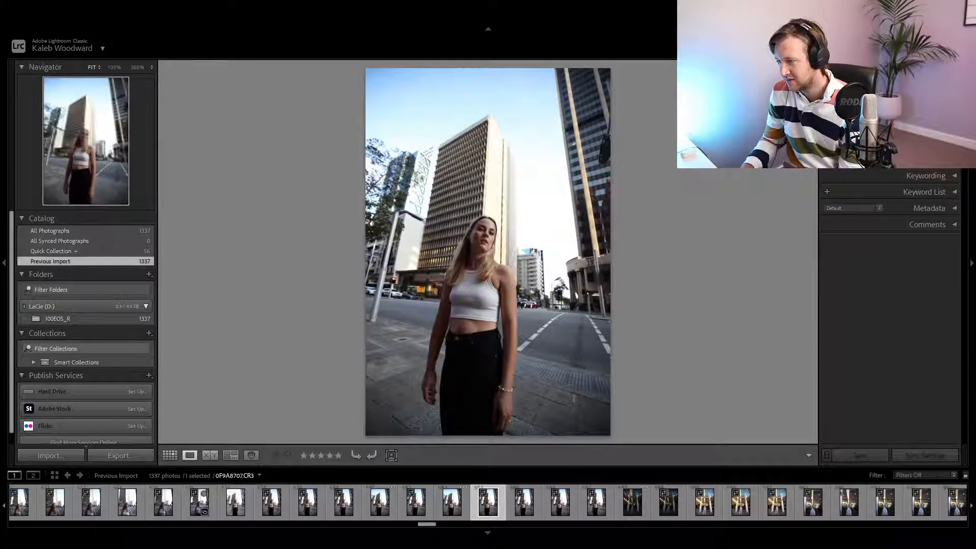
pyautogui.press('Right')
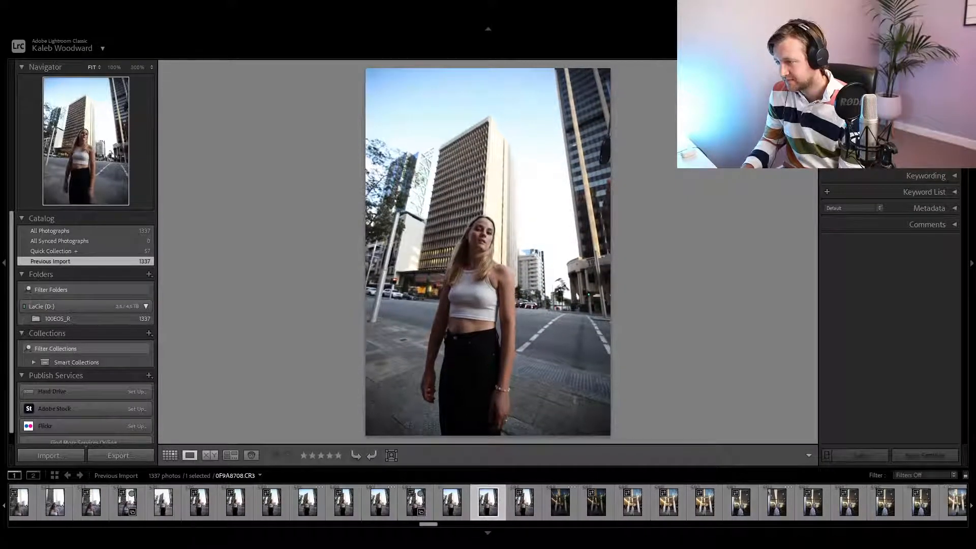
pyautogui.press('b')
# Review the last street frames and the first coat portraits at the 182 building entrance.
pyautogui.press('Right')
pyautogui.press('Right')
pyautogui.press('Right')
pyautogui.press('Right')
pyautogui.press('Right')
pyautogui.press('Right')
pyautogui.press('Right')
pyautogui.press('Right')
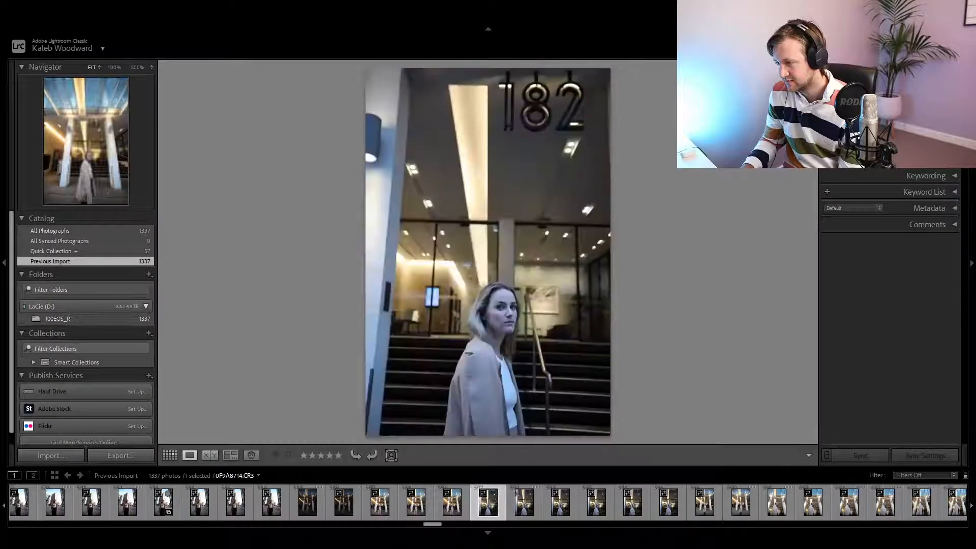
# Compare the low-angle coat portraits at the 182 entrance and add the close frame 0F9A8734 to the Quick Collection.
pyautogui.press('Right')
pyautogui.press('Right')
pyautogui.press('Right')
pyautogui.press('Right')
pyautogui.press('Right')
pyautogui.press('Right')
pyautogui.press('Right')
pyautogui.press('Right')
pyautogui.press('Right')
pyautogui.press('Right')
pyautogui.press('Right')
pyautogui.press('Right')
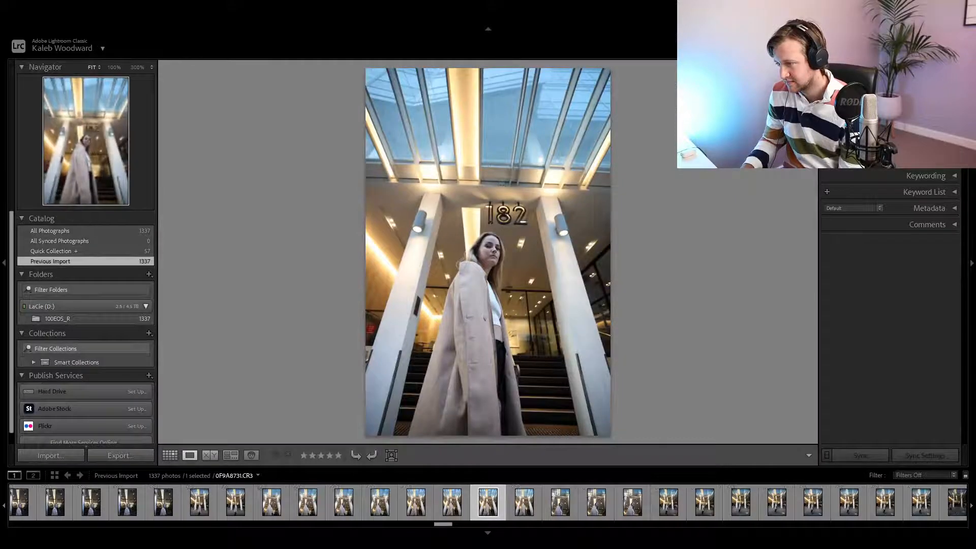
pyautogui.press('Right')
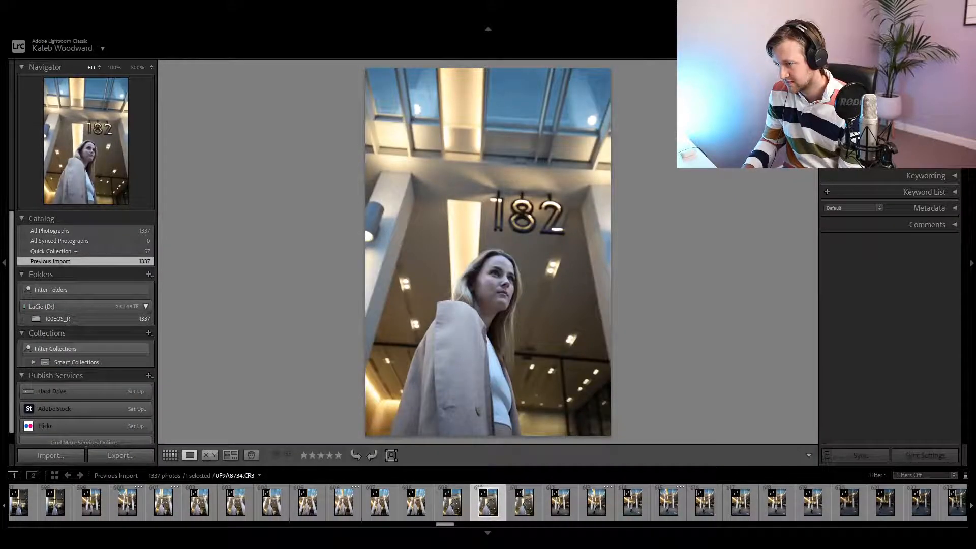
pyautogui.press('Right')
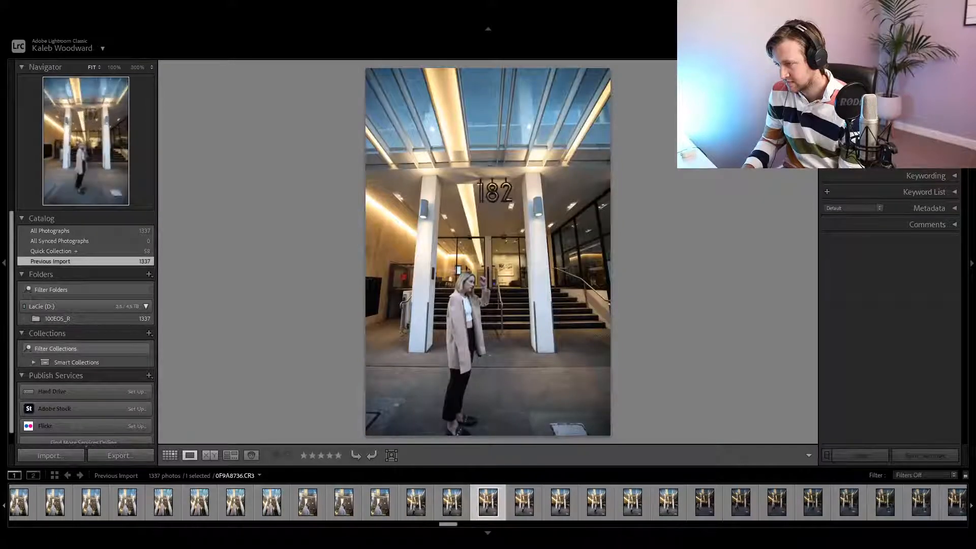
# Compare the full-length standing shots at the 182 entrance and add 0F9A8738 to the Quick Collection.
pyautogui.press('Right')
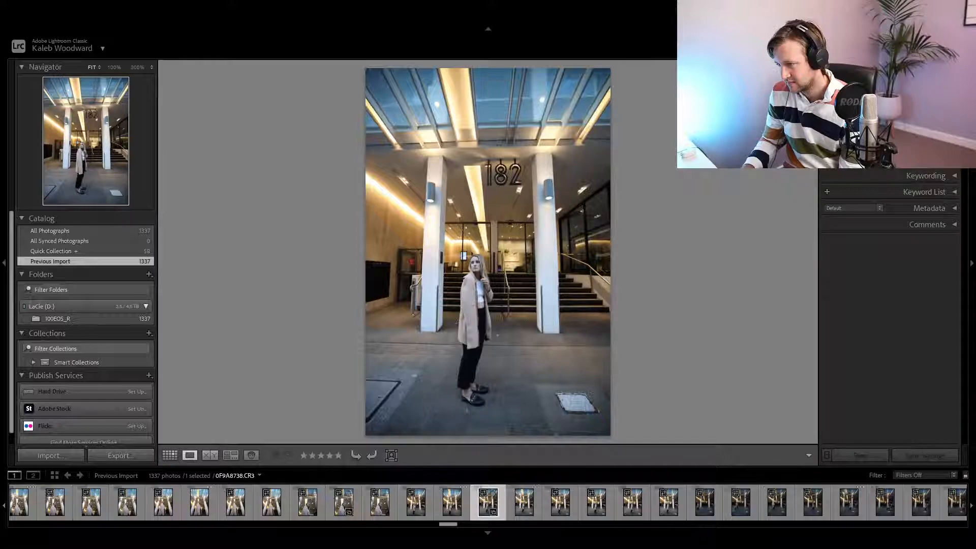
pyautogui.press('Right')
pyautogui.press('Right')
pyautogui.press('Right')
pyautogui.press('Right')
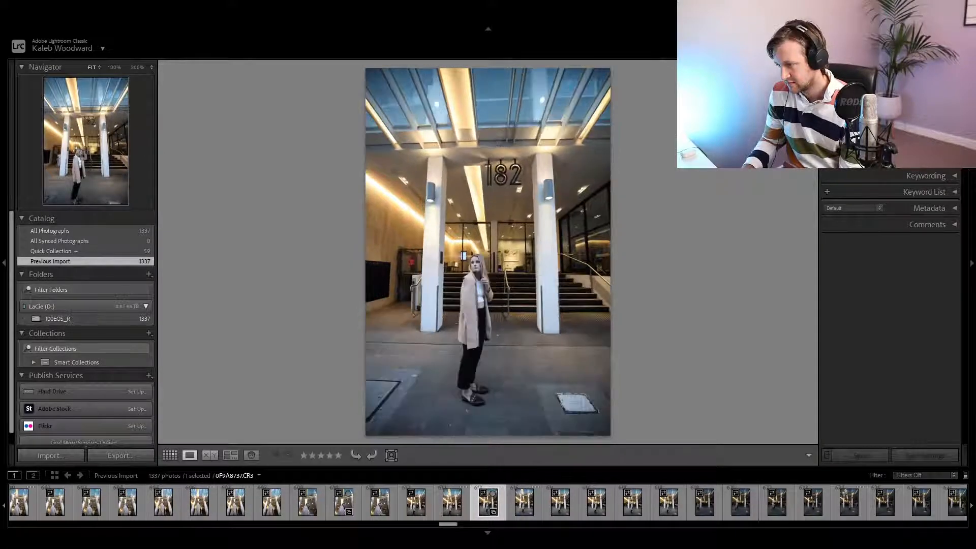
# Review the darker entrance frames of the model walking past the columns, from 0F9A8744 to 0F9A8749.
pyautogui.press('Right')
pyautogui.press('Right')
pyautogui.press('Right')
pyautogui.press('Right')
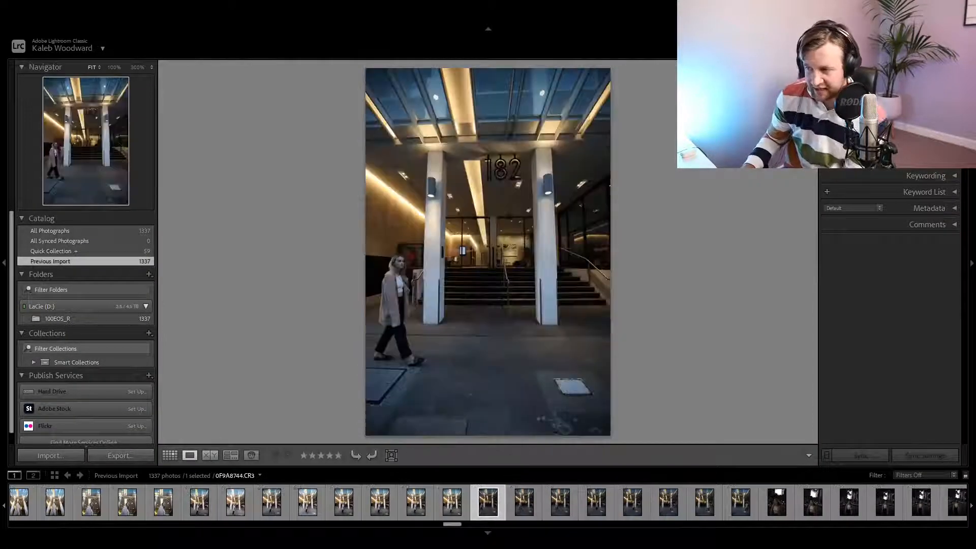
pyautogui.press('Right')
pyautogui.press('Left')
pyautogui.press('Right')
pyautogui.press('Right')
pyautogui.press('Right')
pyautogui.press('Right')
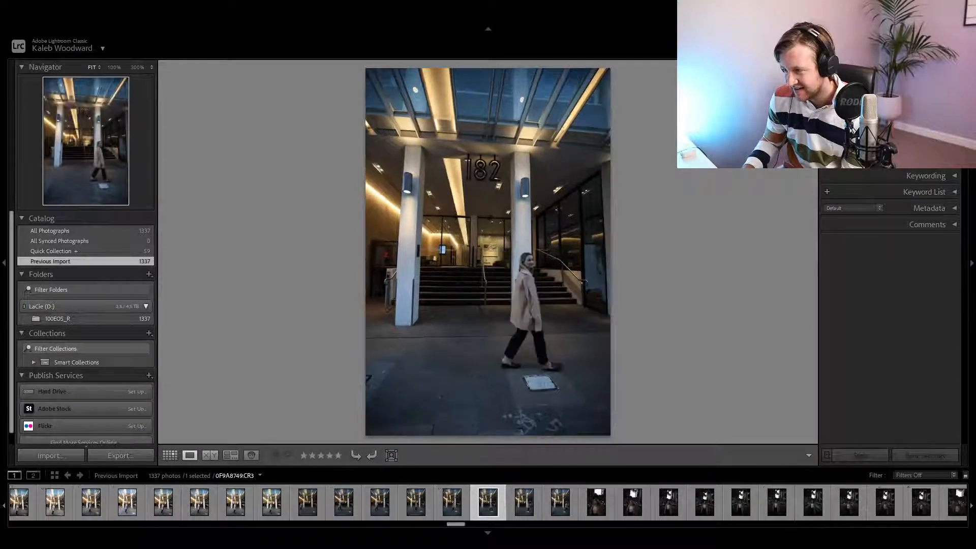
# Compare the darker frames of the model walking past the columns, from 0F9A8751 back to 0F9A8745.
pyautogui.press('Left')
pyautogui.press('Left')
pyautogui.press('Right')
pyautogui.press('Right')
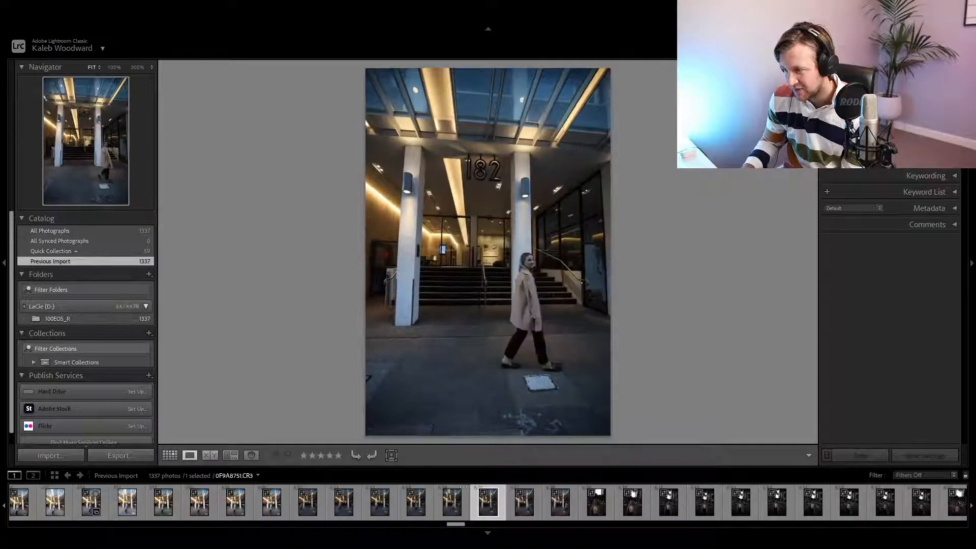
pyautogui.press('Right')
pyautogui.press('Right')
pyautogui.press('Left')
pyautogui.press('Left')
pyautogui.press('Left')
pyautogui.press('Left')
pyautogui.press('Left')
pyautogui.press('Left')
pyautogui.press('Left')
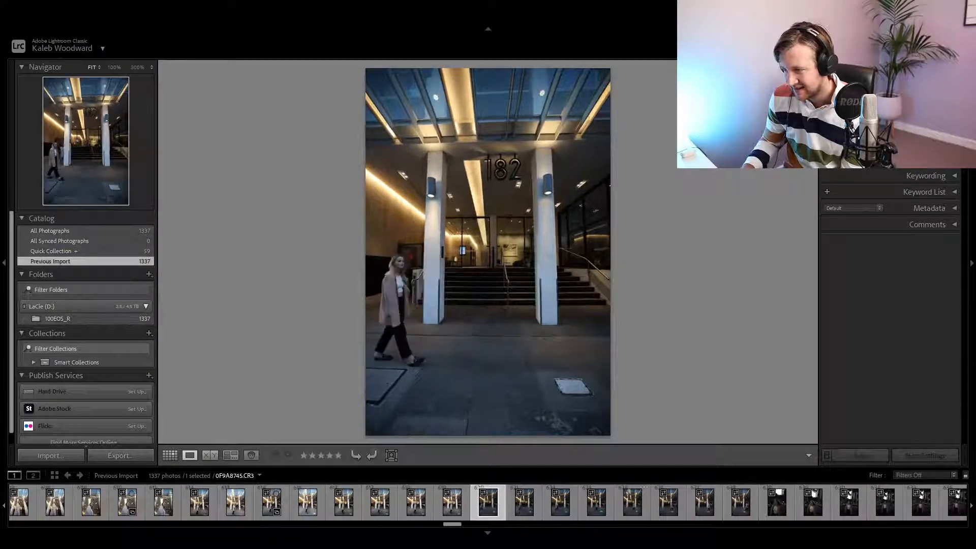
# Inspect the model's sharpness in walking frame 0F9A8746 at 100% zoom.
pyautogui.press('Right')
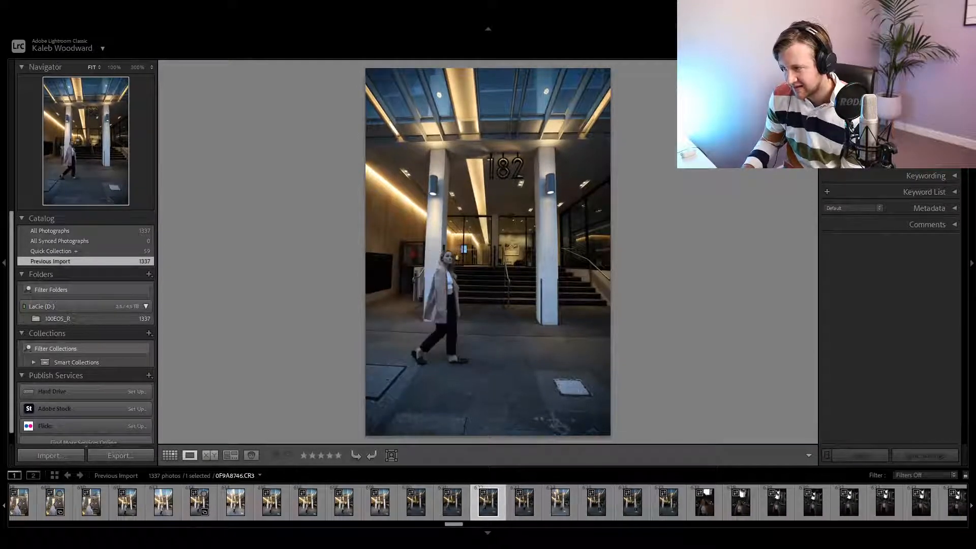
pyautogui.click(455, 246)
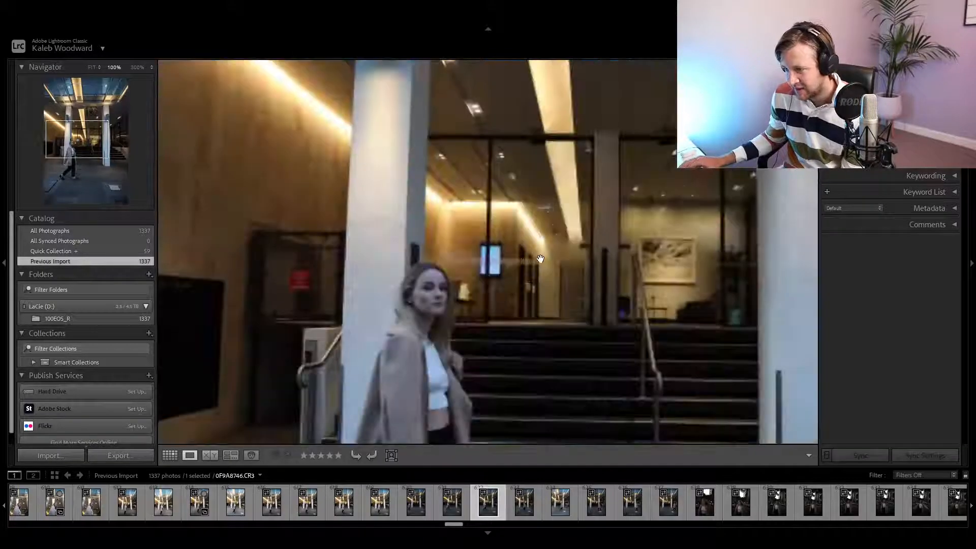
pyautogui.click(522, 299)
pyautogui.press('Right')
pyautogui.press('Right')
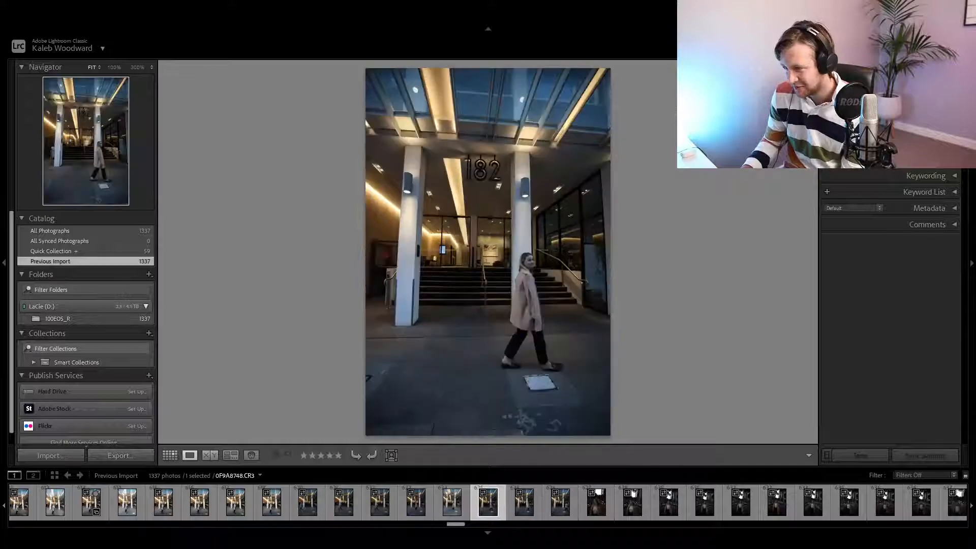
# Review the dark street portraits of the model in the coat, from 0F9A8752 to 0F9A8758.
pyautogui.press('Right')
pyautogui.press('Right')
pyautogui.press('Right')
pyautogui.press('Right')
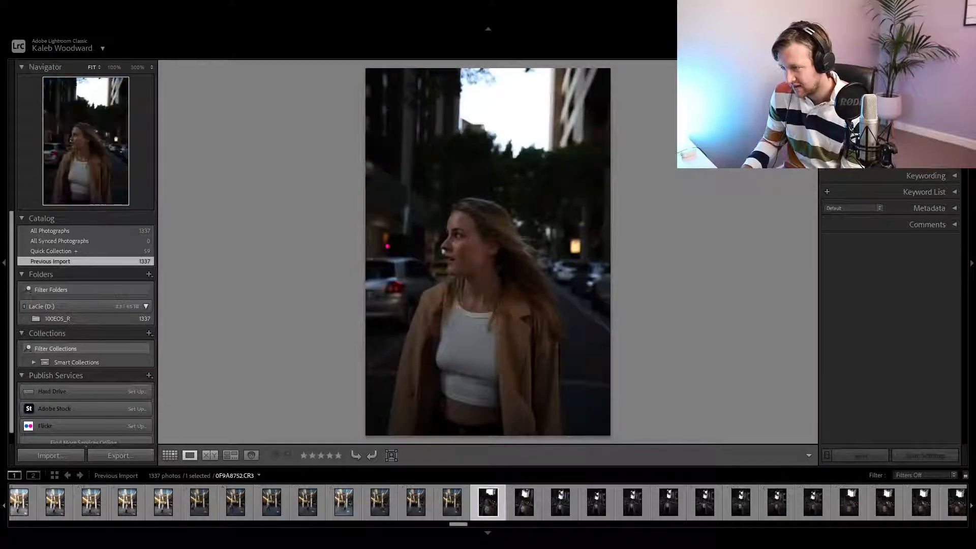
pyautogui.press('Right')
pyautogui.press('Right')
pyautogui.press('Right')
pyautogui.press('Right')
pyautogui.press('Right')
pyautogui.press('Right')
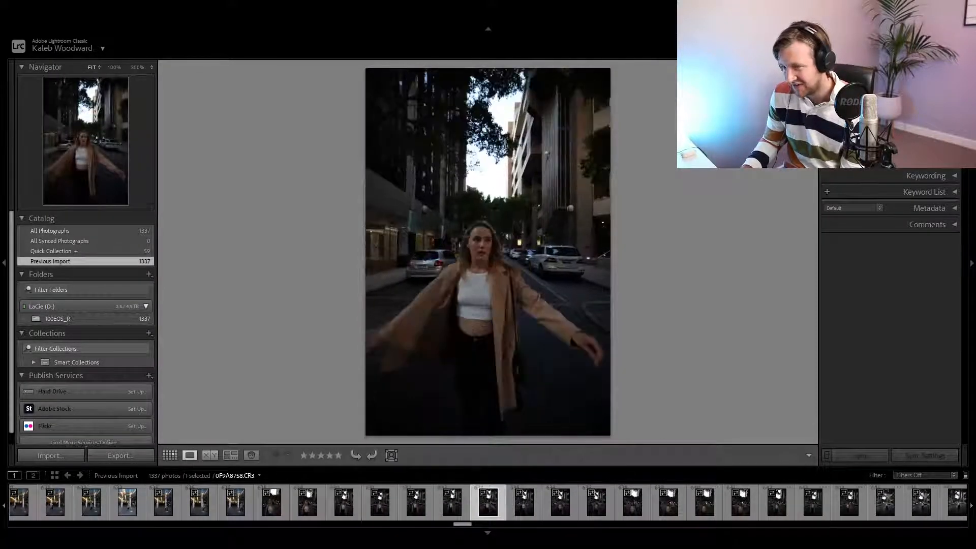
# Add the hair-toss street frame 0F9A8762 and the similar frame right after it to the Quick Collection.
pyautogui.press('Right')
pyautogui.press('Right')
pyautogui.press('Right')
pyautogui.press('Right')
pyautogui.press('Right')
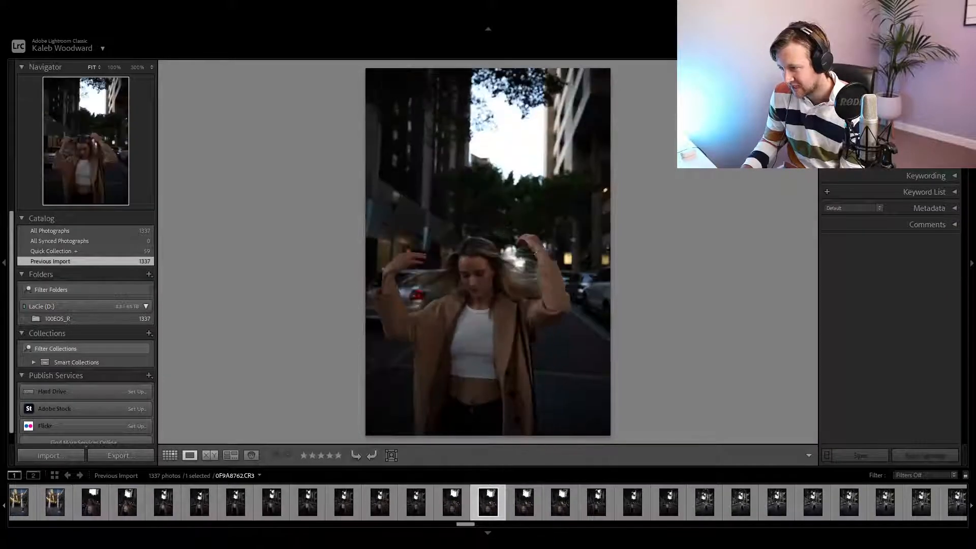
pyautogui.press('b')
pyautogui.press('Right')
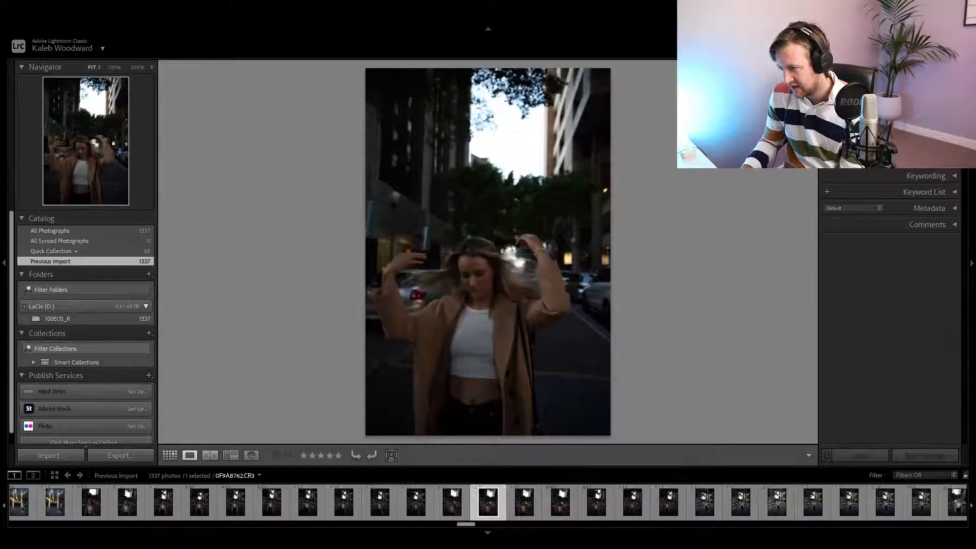
pyautogui.press('b')
# Review the street portraits between the parked cars, from 0F9A8767 to 0F9A8782.
pyautogui.press('Right')
pyautogui.press('Right')
pyautogui.press('Right')
pyautogui.press('Right')
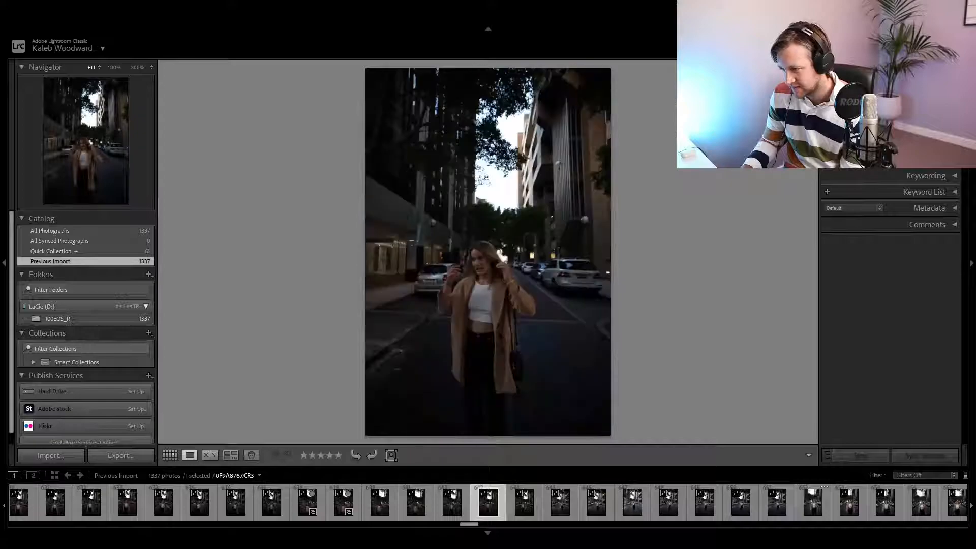
pyautogui.press('Right')
pyautogui.press('Right')
pyautogui.press('Right')
pyautogui.press('Right')
pyautogui.press('Right')
pyautogui.press('Right')
pyautogui.press('Right')
pyautogui.press('Right')
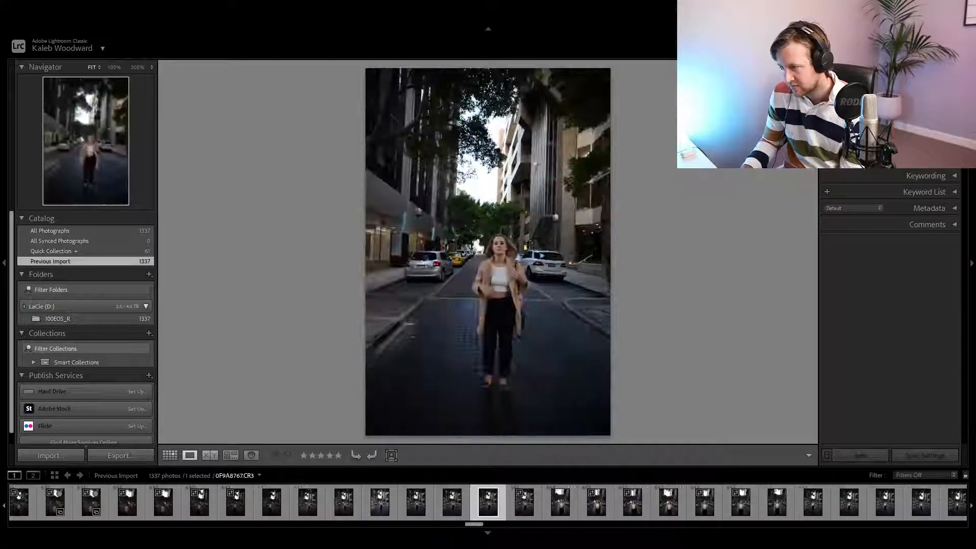
pyautogui.press('Right')
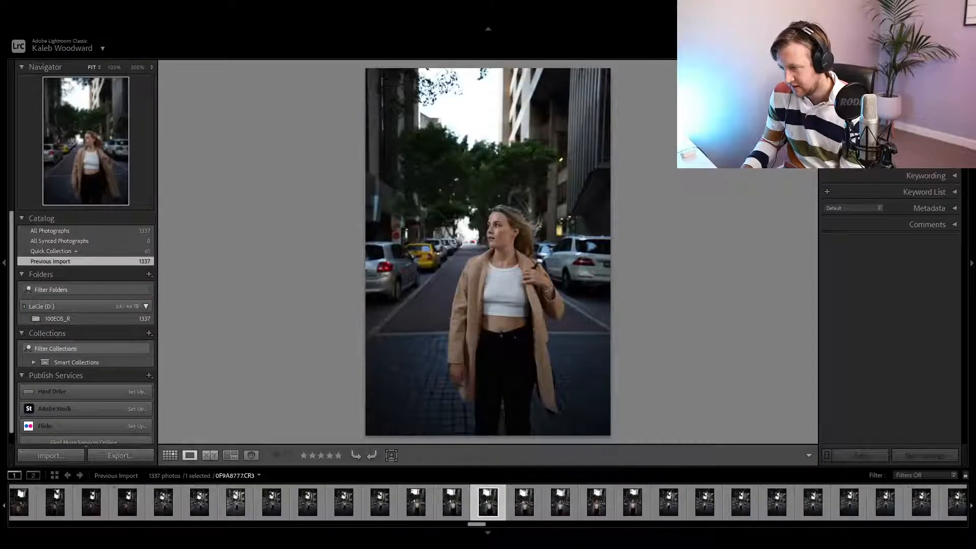
pyautogui.press('Right')
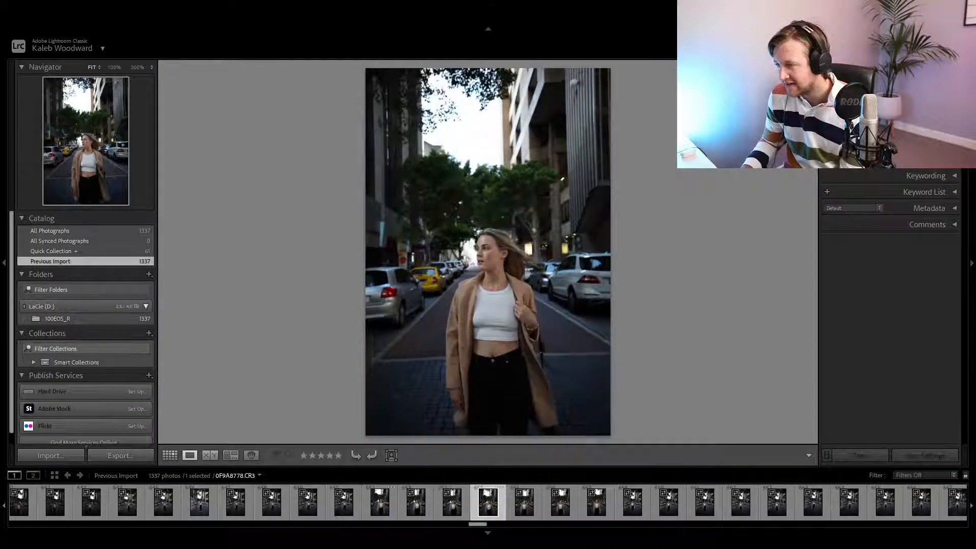
pyautogui.press('Right')
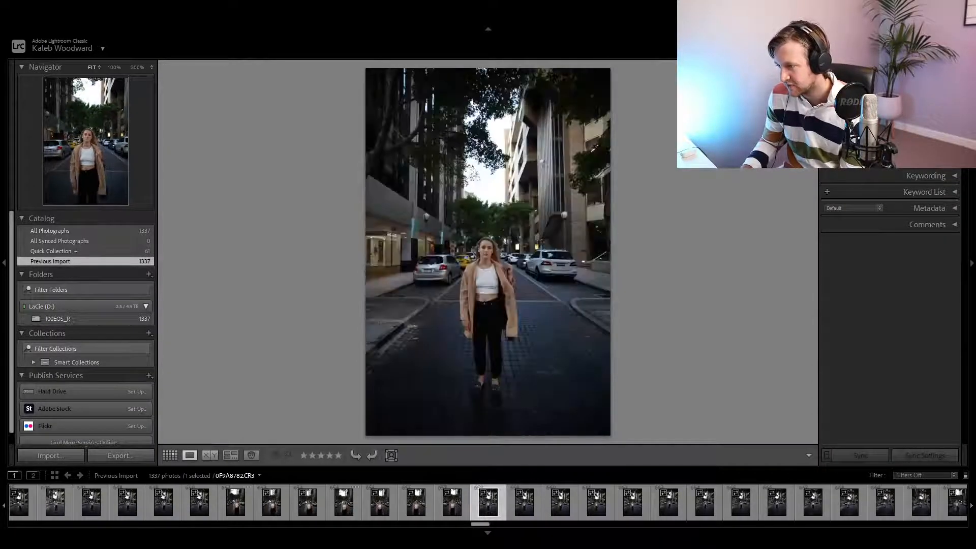
# Compare the full-length frames of the model walking down the tree-lined street and add 0F9A8790 to the Quick Collection.
pyautogui.press('Right')
pyautogui.press('Right')
pyautogui.press('Right')
pyautogui.press('Right')
pyautogui.press('Right')
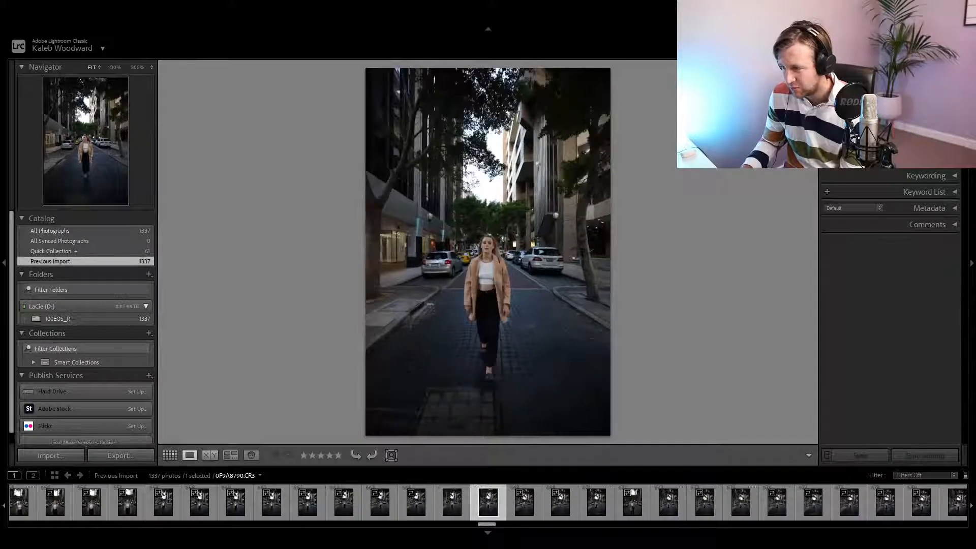
pyautogui.press('Right')
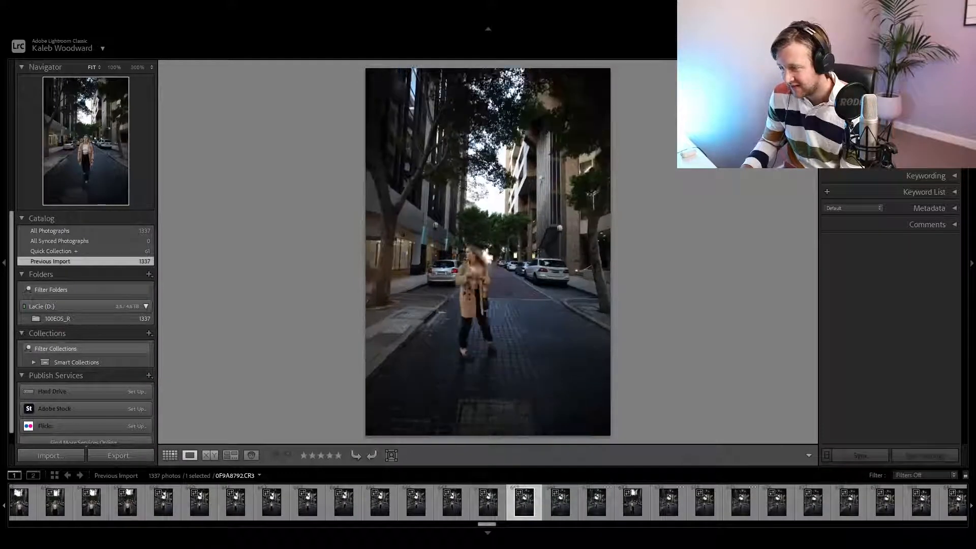
pyautogui.press('Left')
pyautogui.press('Left')
pyautogui.press('Left')
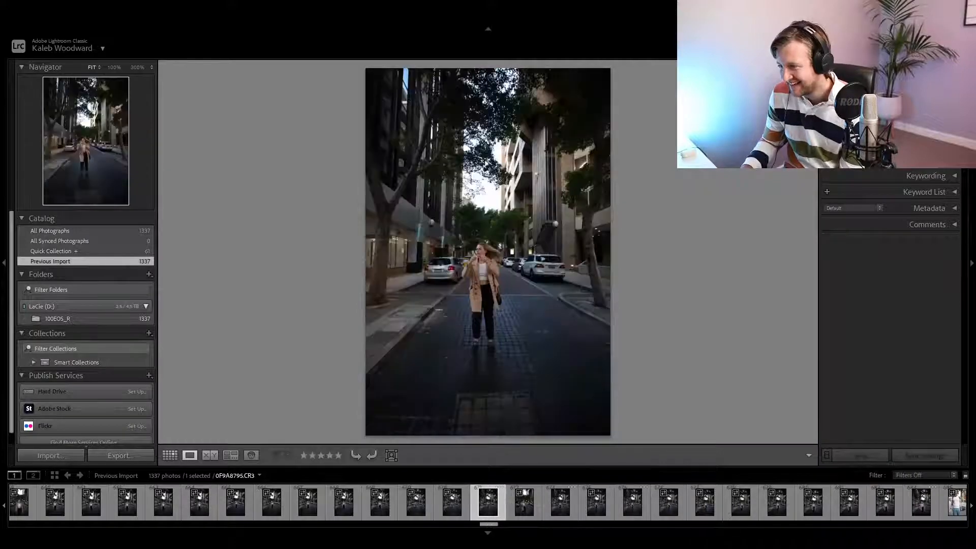
pyautogui.press('Left')
pyautogui.press('Left')
pyautogui.press('Left')
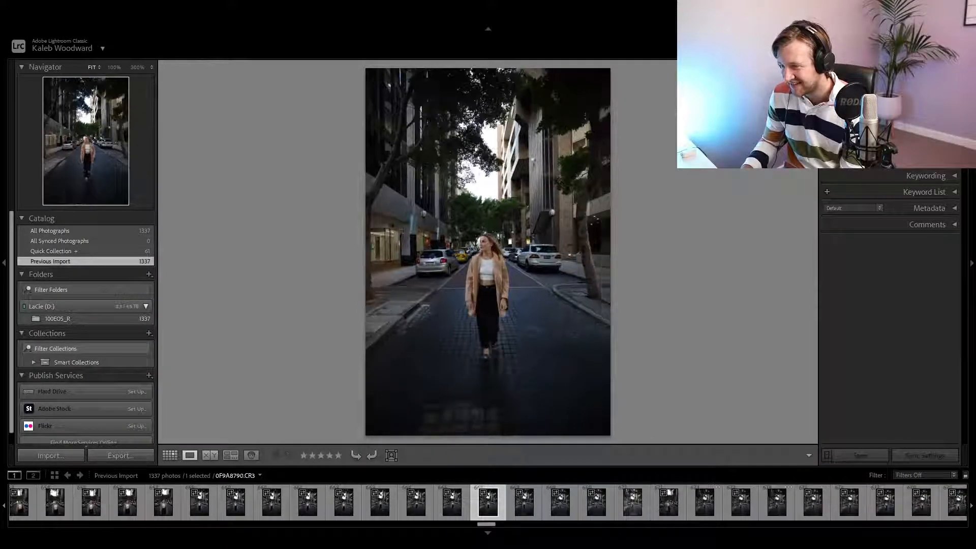
pyautogui.press('b')
# Compare the following full-length street frames and add the walking shot 0F9A8804 to the Quick Collection.
pyautogui.press('Right')
pyautogui.press('Right')
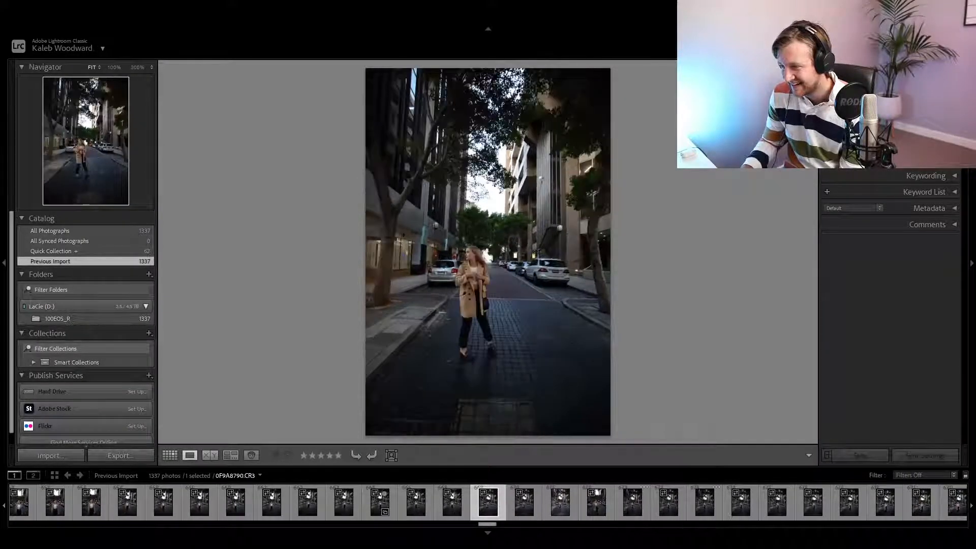
pyautogui.press('Right')
pyautogui.press('Right')
pyautogui.press('Right')
pyautogui.press('Right')
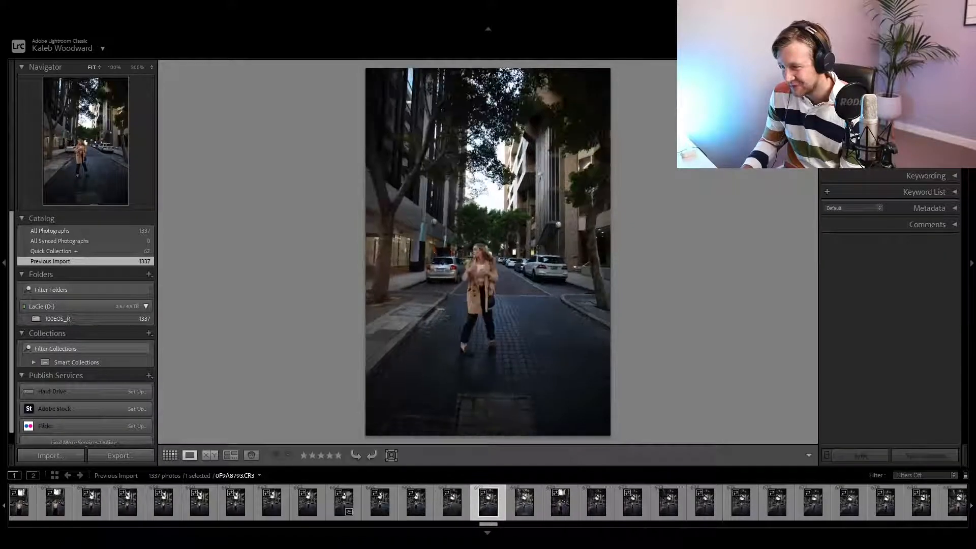
pyautogui.press('Right')
pyautogui.press('Right')
pyautogui.press('Right')
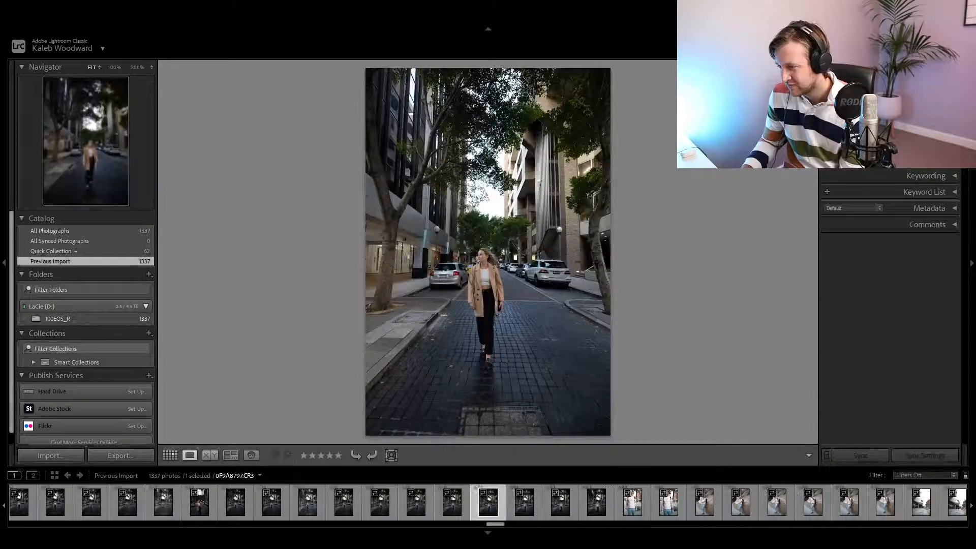
pyautogui.press('b')
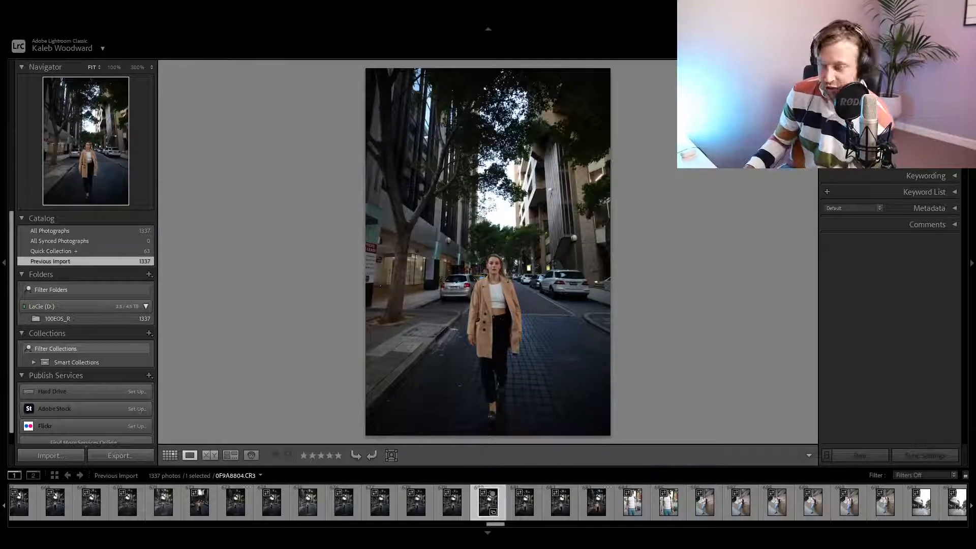
# Compare the closer walking frames 0F9A8806 and 0F9A8807 and add 0F9A8806 to the Quick Collection.
pyautogui.press('Right')
pyautogui.press('Right')
pyautogui.press('Right')
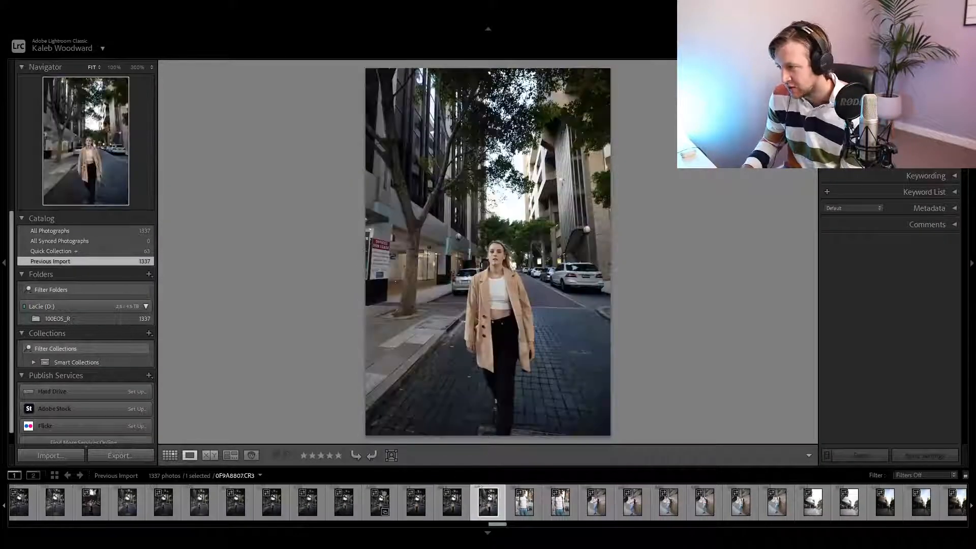
pyautogui.press('Left')
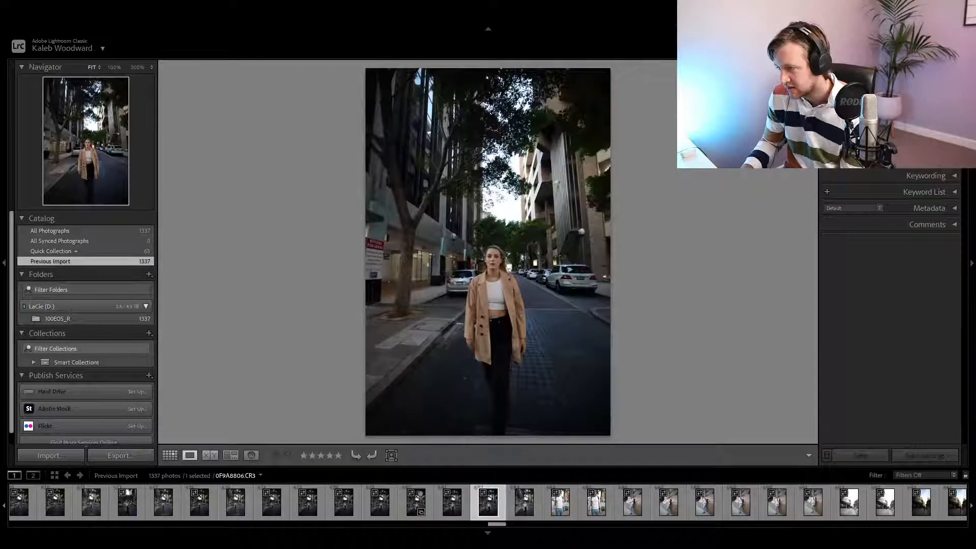
pyautogui.press('b')
# Review the portraits of the man in the pink shirt leaning against the brick wall, up to 0F9A8813.
pyautogui.press('Right')
pyautogui.press('Right')
pyautogui.press('Right')
pyautogui.press('Right')
pyautogui.press('Right')
pyautogui.press('Right')
pyautogui.press('Right')
pyautogui.press('Right')
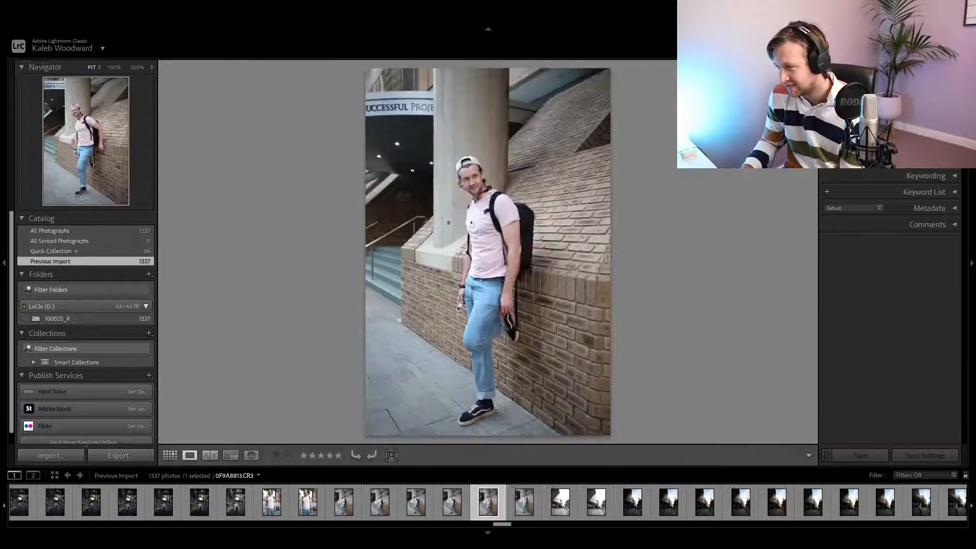
# Review the wide frames of the angular building without the model, through 0F9A8824.
pyautogui.press('Right')
pyautogui.press('Right')
pyautogui.press('Right')
pyautogui.press('Right')
pyautogui.press('Right')
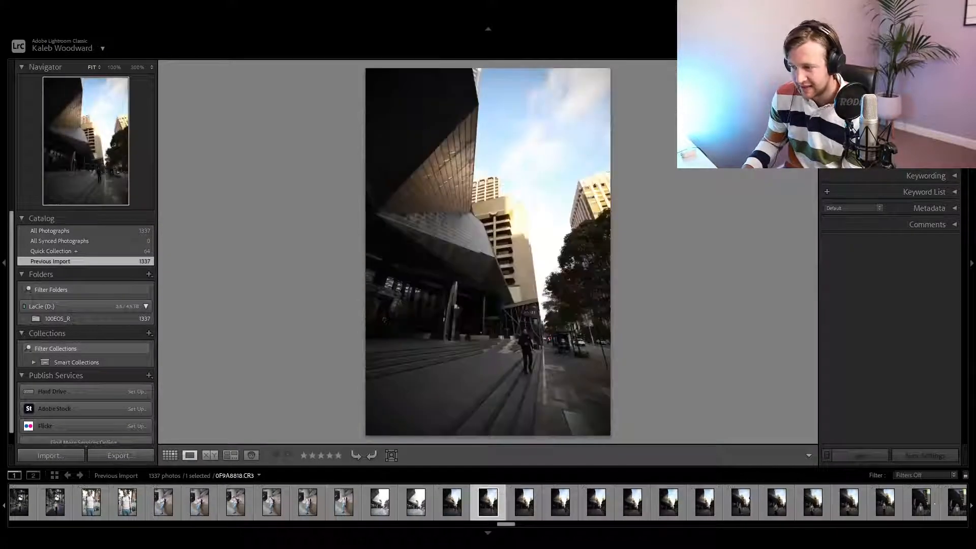
pyautogui.press('Right')
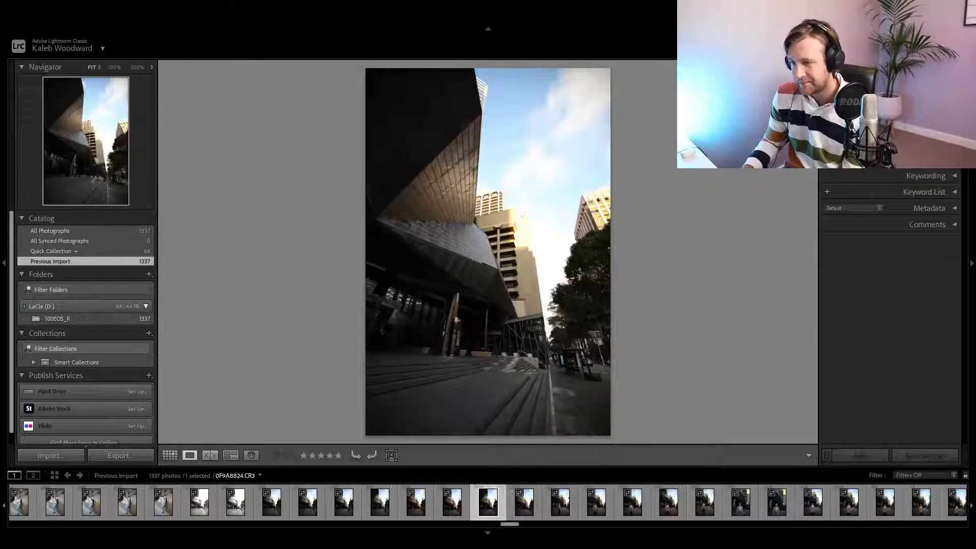
pyautogui.press('Right')
pyautogui.press('Right')
pyautogui.press('Right')
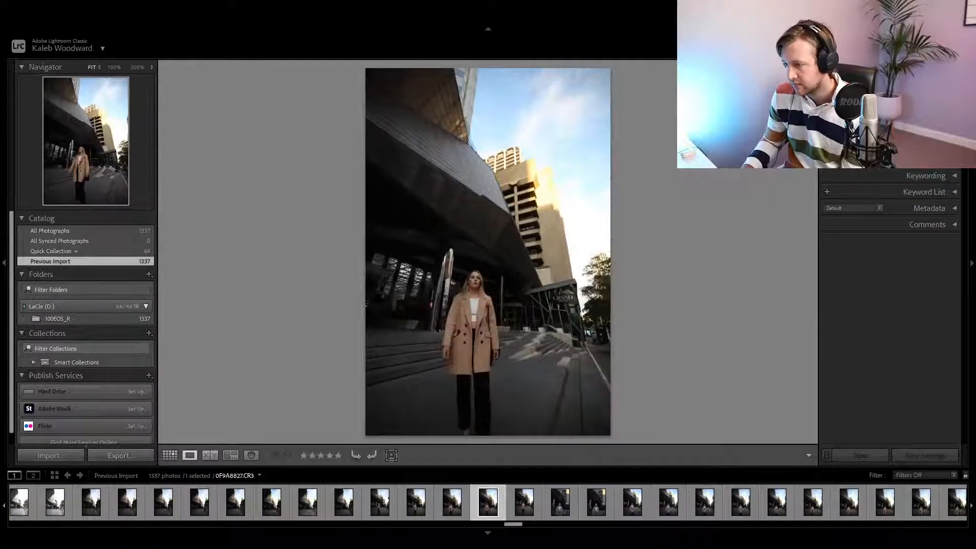
# Compare the wide coat portraits in front of the angular building, from 0F9A8827 to 0F9A8842.
pyautogui.press('Right')
pyautogui.press('Right')
pyautogui.press('Right')
pyautogui.press('Right')
pyautogui.press('Right')
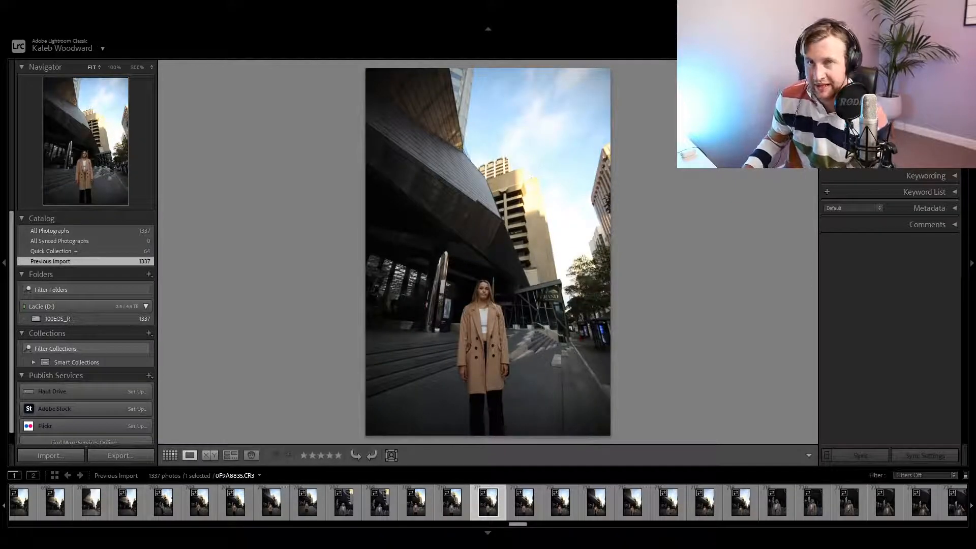
pyautogui.press('Right')
pyautogui.press('Right')
pyautogui.press('Right')
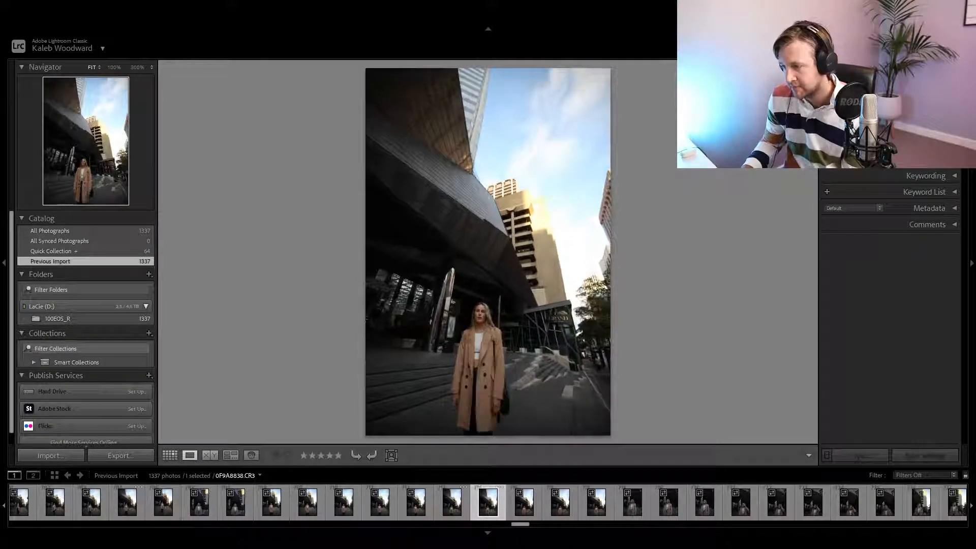
pyautogui.press('Right')
pyautogui.press('Right')
pyautogui.press('Right')
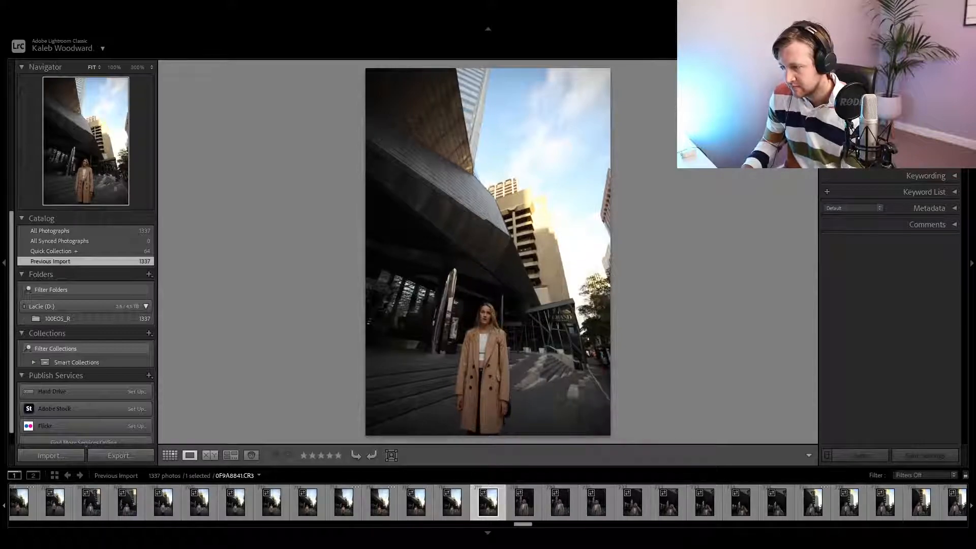
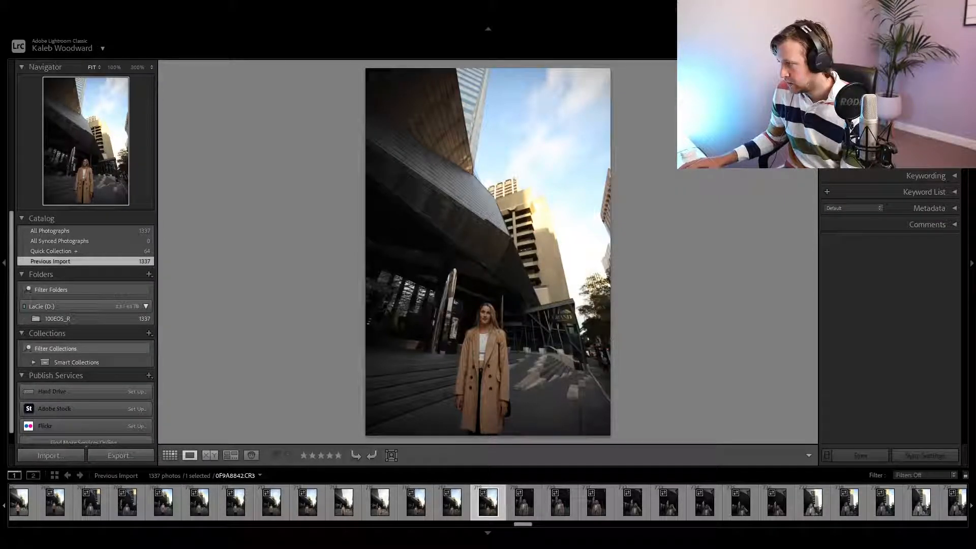
# Review the dark close coat portraits starting at 0F9A8844, up to the first brighter frame 0F9A8850.
pyautogui.press('Right')
pyautogui.press('Right')
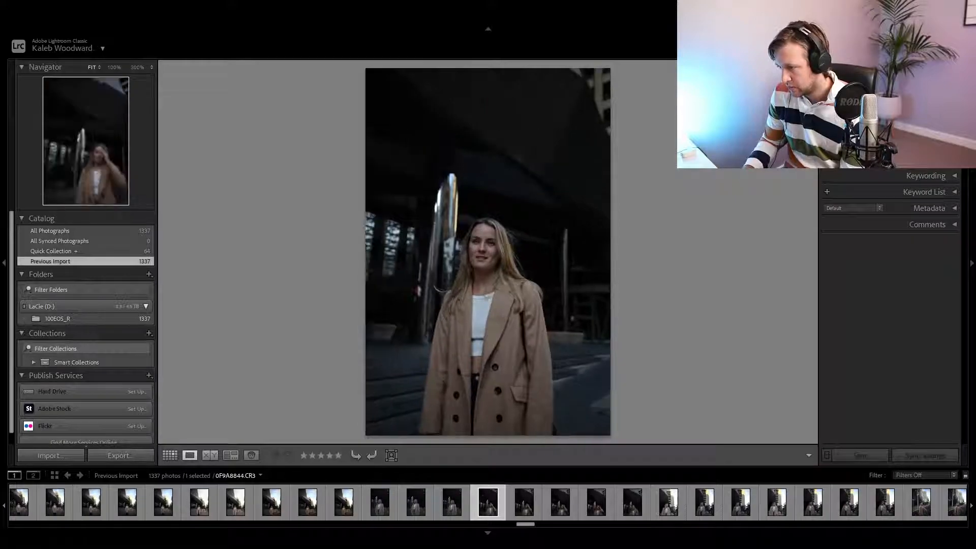
pyautogui.press('Right')
pyautogui.press('Right')
pyautogui.press('Right')
pyautogui.press('Right')
pyautogui.press('Right')
pyautogui.press('Right')
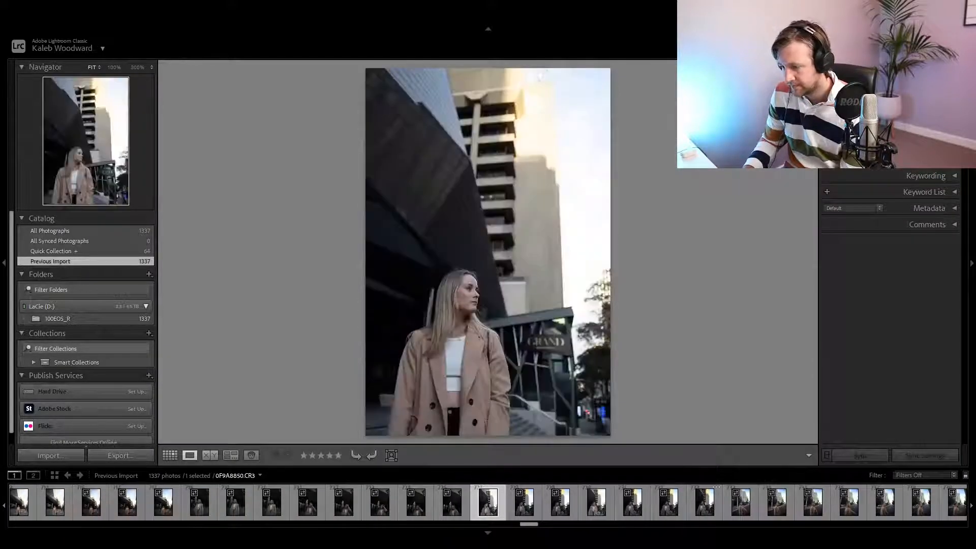
# Compare the brighter coat portraits near the GRAND sign and add the best one to the Quick Collection.
pyautogui.press('Right')
pyautogui.press('Right')
pyautogui.press('Right')
pyautogui.press('Right')
pyautogui.press('Right')
pyautogui.press('Left')
pyautogui.press('b')
# Compare the street coat portraits among the tall buildings and add 0F9A8863 to the Quick Collection.
pyautogui.press('Right')
pyautogui.press('Right')
pyautogui.press('Right')
pyautogui.press('Right')
pyautogui.press('Right')
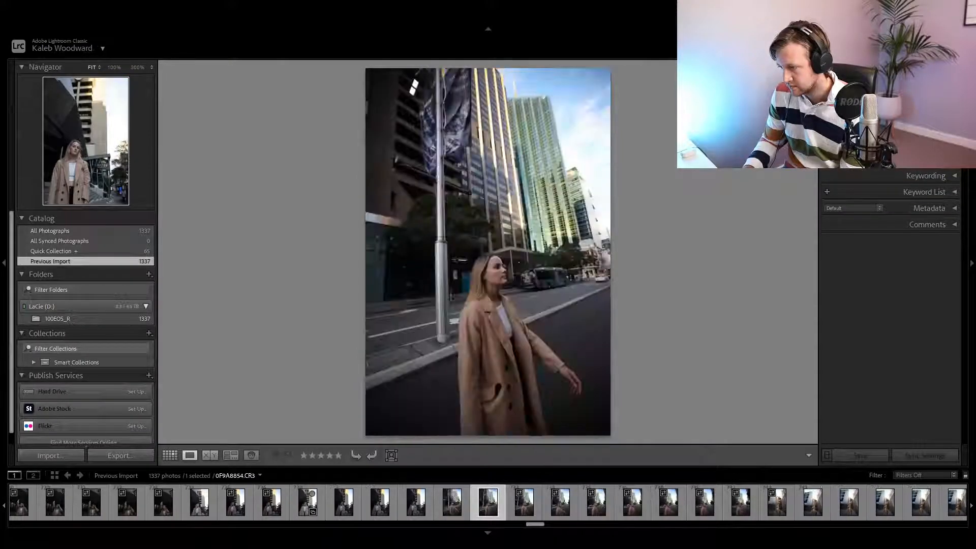
pyautogui.press('Right')
pyautogui.press('Right')
pyautogui.press('Right')
pyautogui.press('Right')
pyautogui.press('Right')
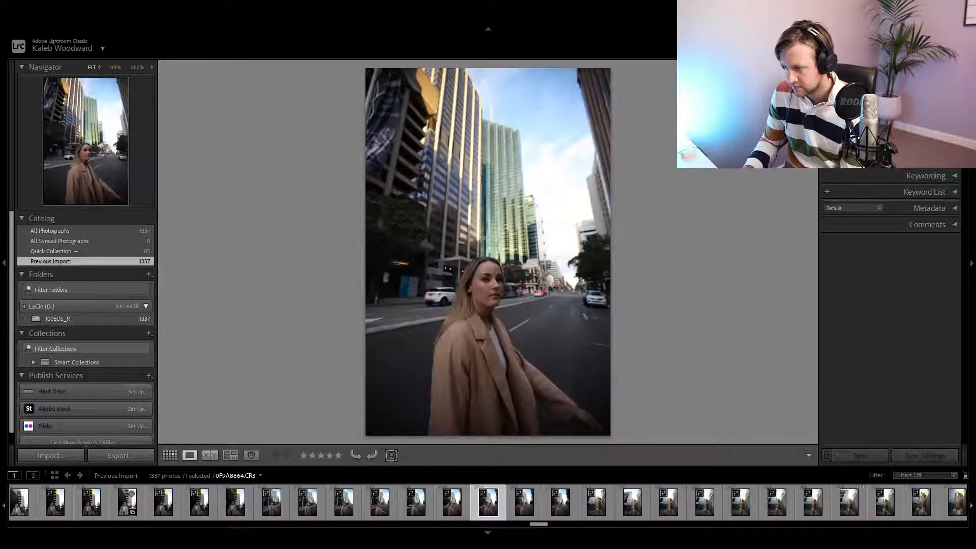
pyautogui.press('Left')
pyautogui.press('b')
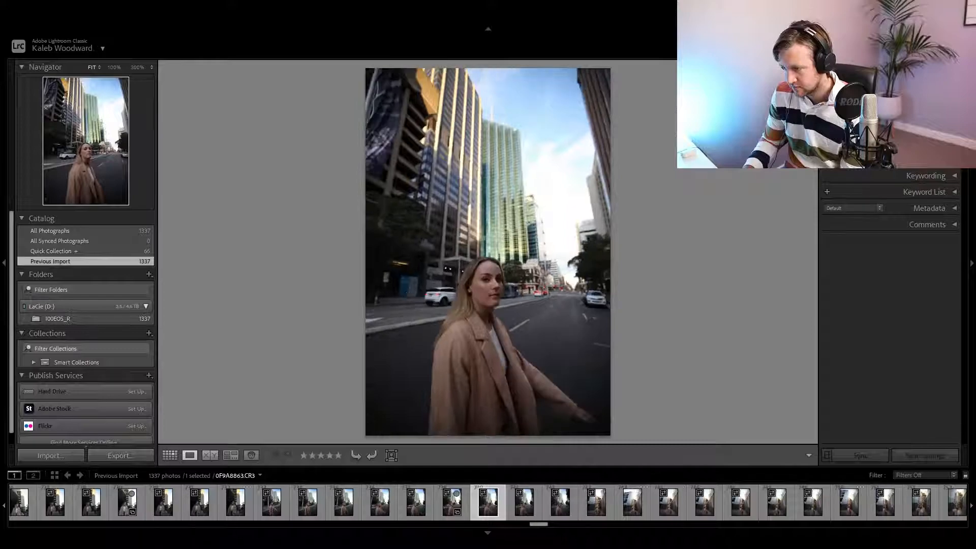
# Add the bright alley portrait 0F9A8868, with the model looking up, to the Quick Collection.
pyautogui.press('Right')
pyautogui.press('Right')
pyautogui.press('b')
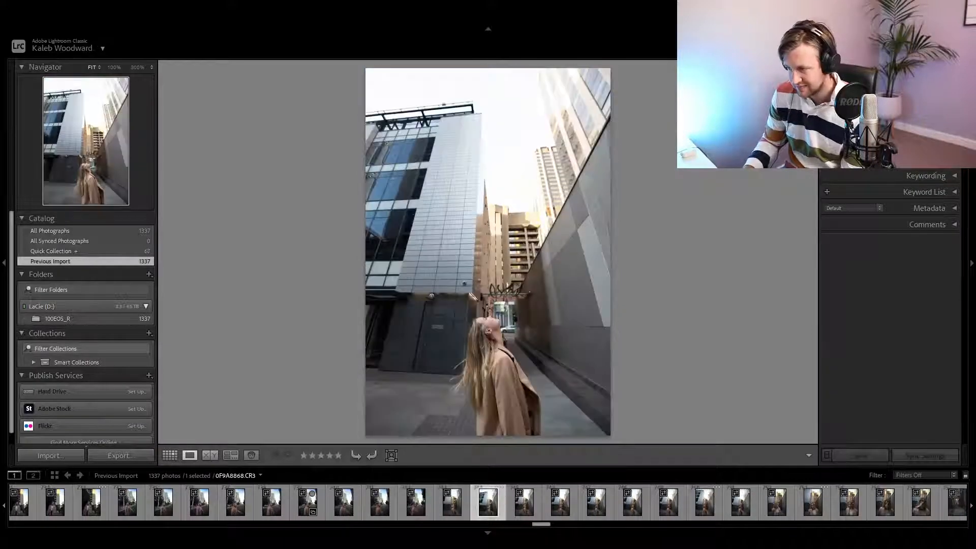
# Compare the darker coat portraits in the alley and add the best one to the Quick Collection.
pyautogui.press('Right')
pyautogui.press('Right')
pyautogui.press('Right')
pyautogui.press('Right')
pyautogui.press('Right')
pyautogui.press('Right')
pyautogui.press('Right')
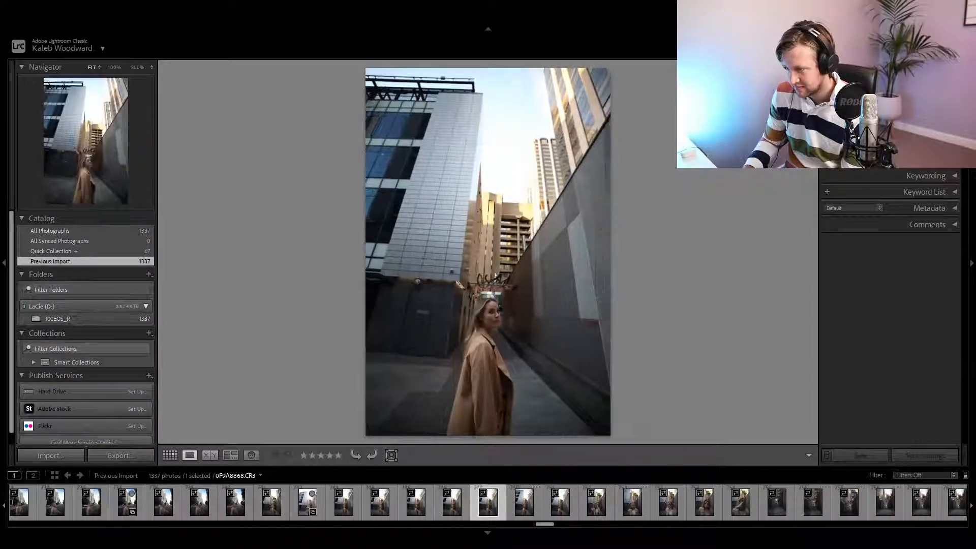
pyautogui.press('Right')
pyautogui.press('Right')
pyautogui.press('Right')
pyautogui.press('b')
# Review the remaining close coat portraits in the alley and the dark wide alley frames that follow.
pyautogui.press('Right')
pyautogui.press('Right')
pyautogui.press('Right')
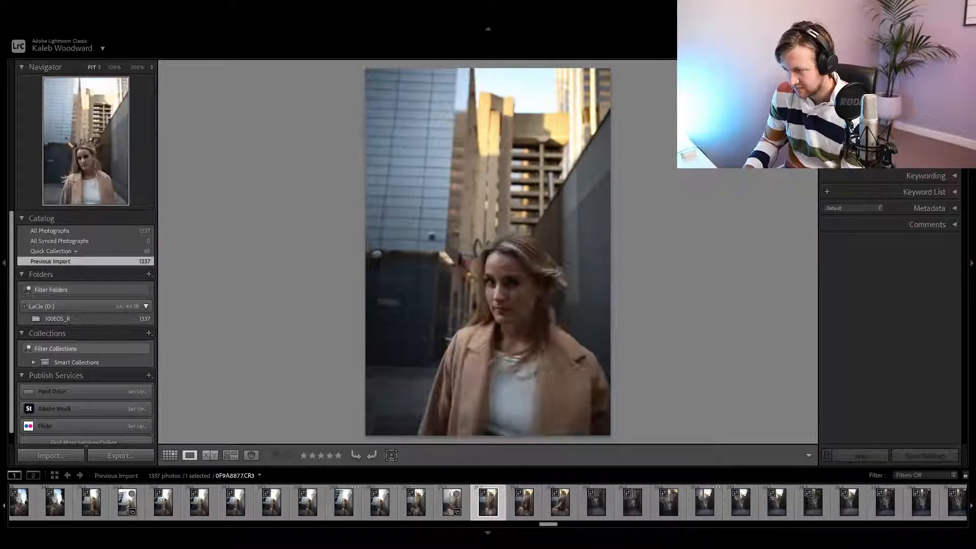
pyautogui.press('Right')
pyautogui.press('Right')
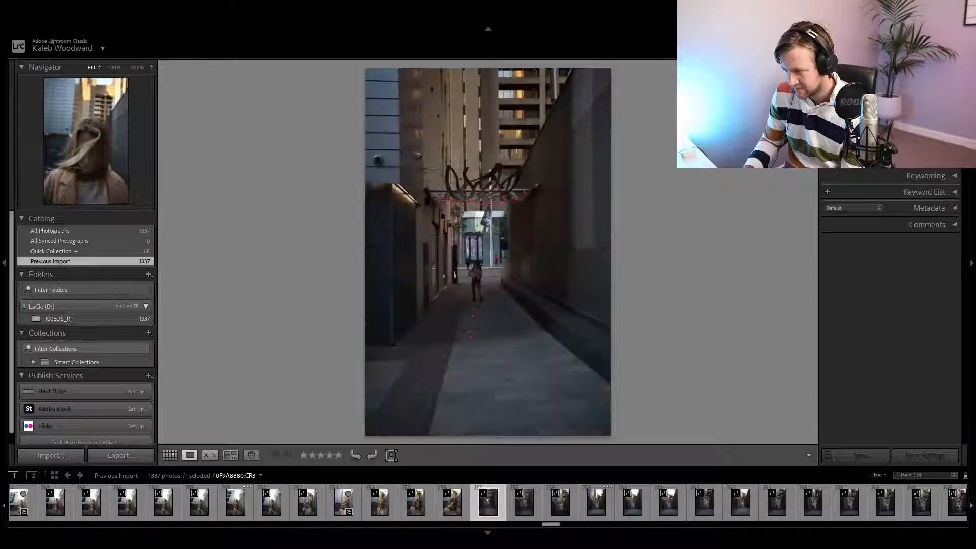
pyautogui.press('Right')
pyautogui.press('Right')
pyautogui.press('Right')
pyautogui.press('Right')
pyautogui.press('Right')
pyautogui.press('Right')
pyautogui.press('Right')
pyautogui.press('Right')
pyautogui.press('Right')
pyautogui.press('Right')
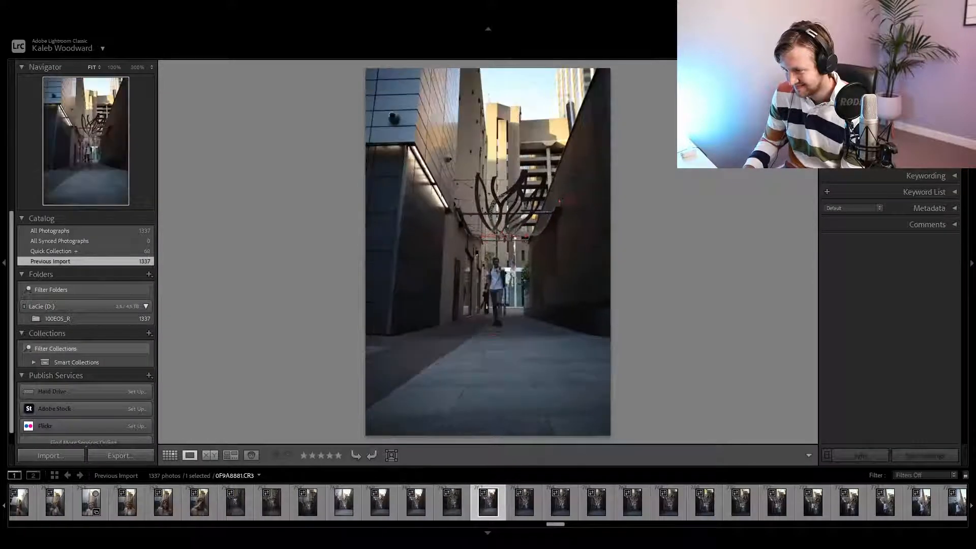
# Examine the man with the backpack walking through the dark alley in 0F9A8893.
pyautogui.press('Right')
pyautogui.press('Right')
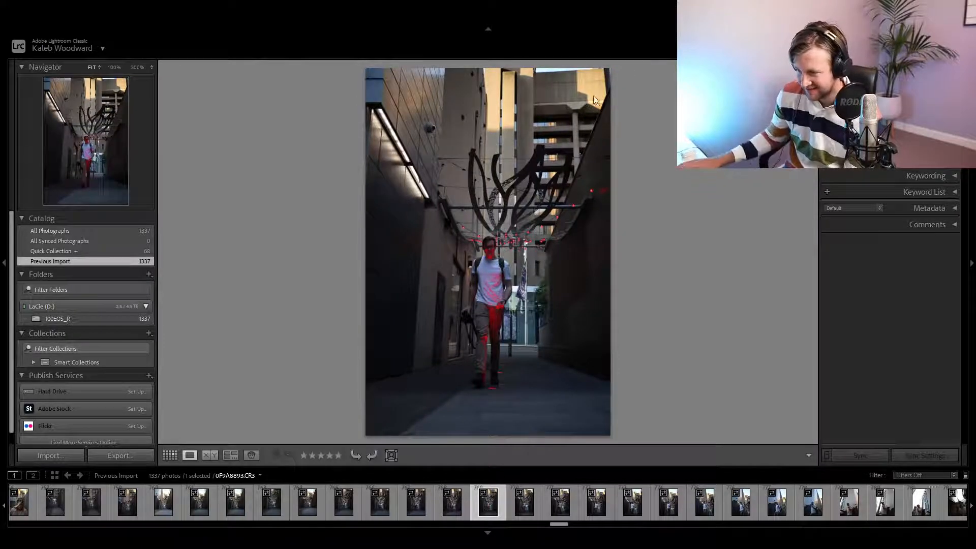
pyautogui.click(479, 252)
pyautogui.click(523, 274)
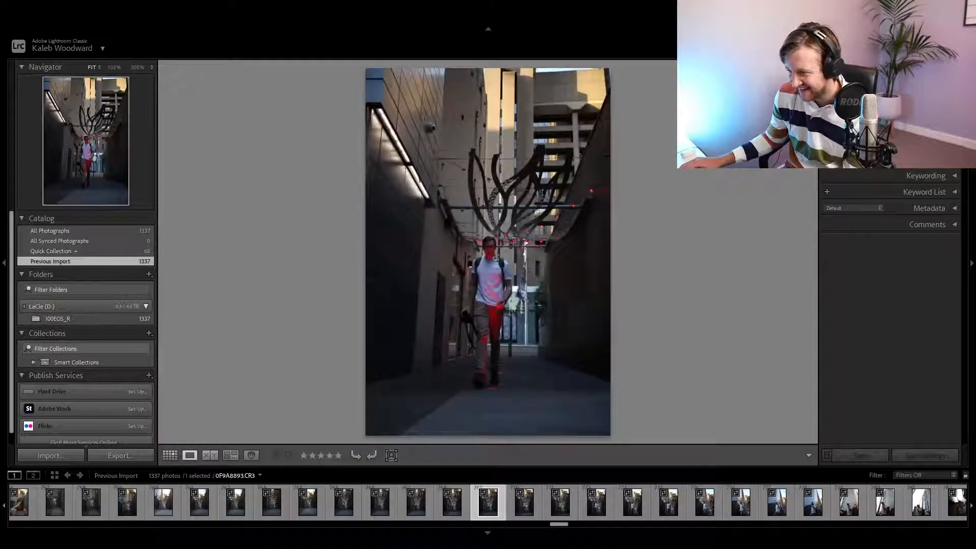
pyautogui.click(500, 258)
pyautogui.click(413, 240)
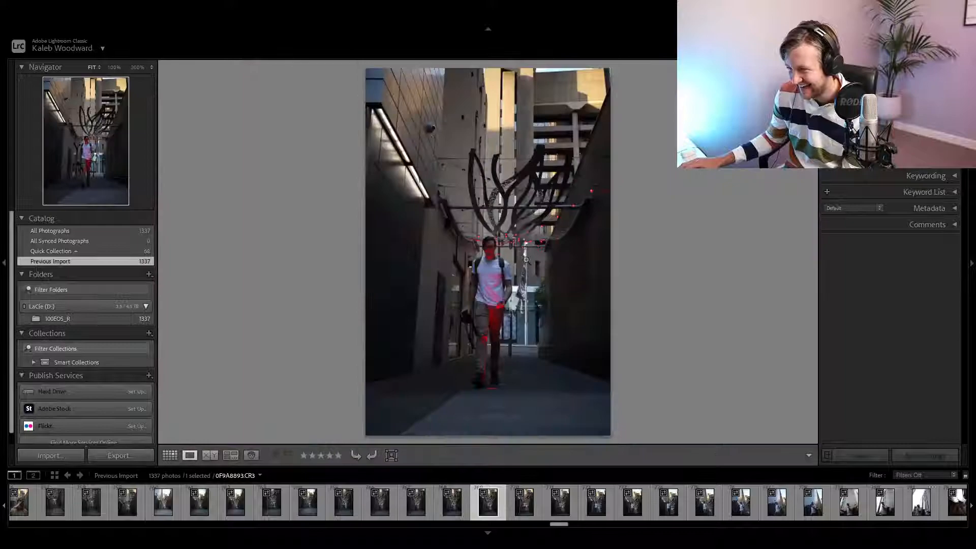
# Review the remaining frames of the man with the backpack, up to the first portraits beside the dark wall.
pyautogui.press('Right')
pyautogui.press('Right')
pyautogui.press('Right')
pyautogui.press('Right')
pyautogui.press('Right')
pyautogui.press('Right')
pyautogui.press('Right')
pyautogui.press('Right')
pyautogui.press('Right')
pyautogui.press('Right')
pyautogui.press('Right')
pyautogui.press('Right')
pyautogui.press('Right')
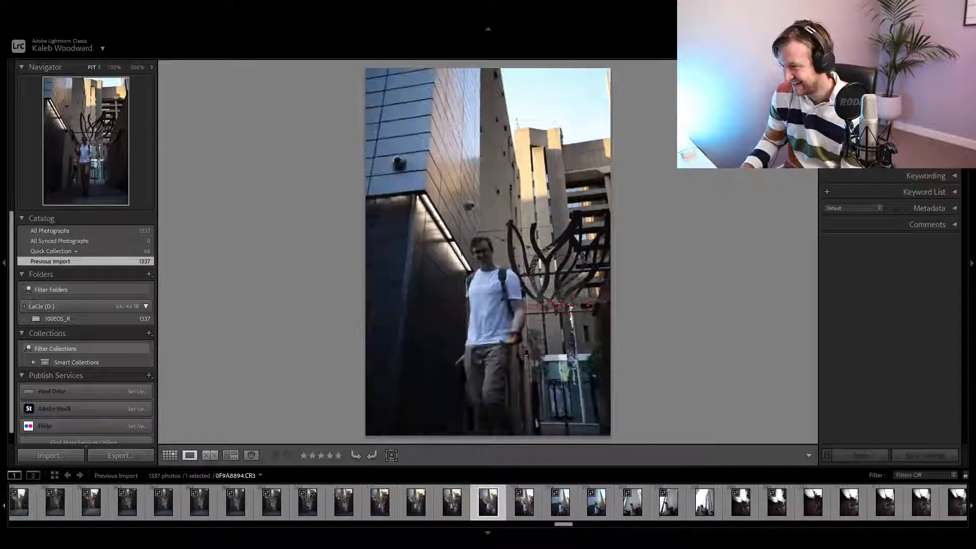
pyautogui.press('Right')
pyautogui.press('Right')
pyautogui.press('Right')
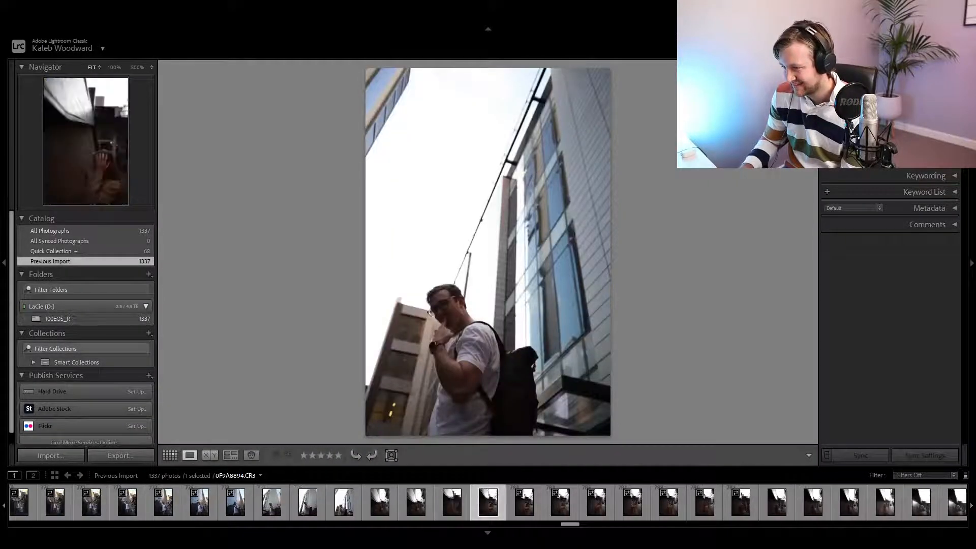
# Compare the dark portraits of the woman against the wall, from 0F9A8906 up to 0F9A8922.
pyautogui.press('Left')
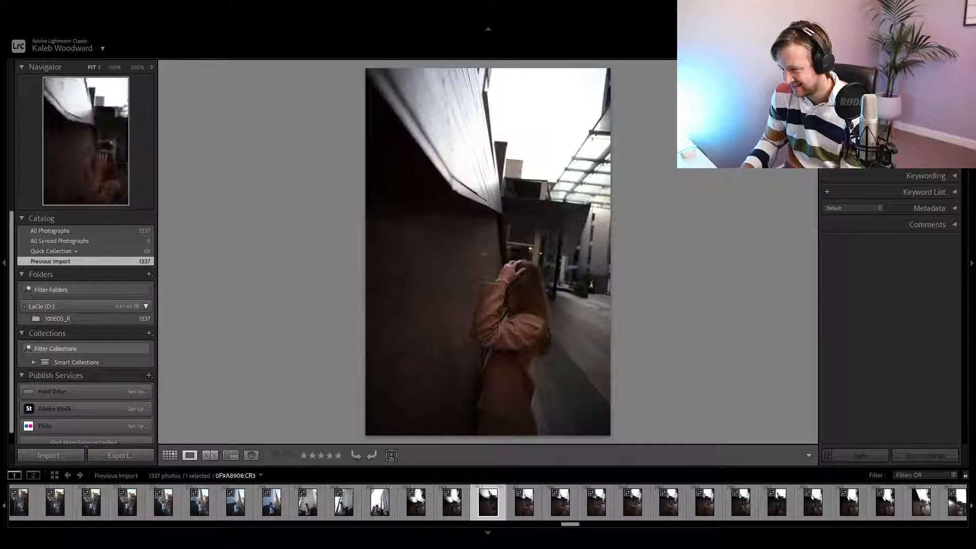
pyautogui.press('Left')
pyautogui.press('Left')
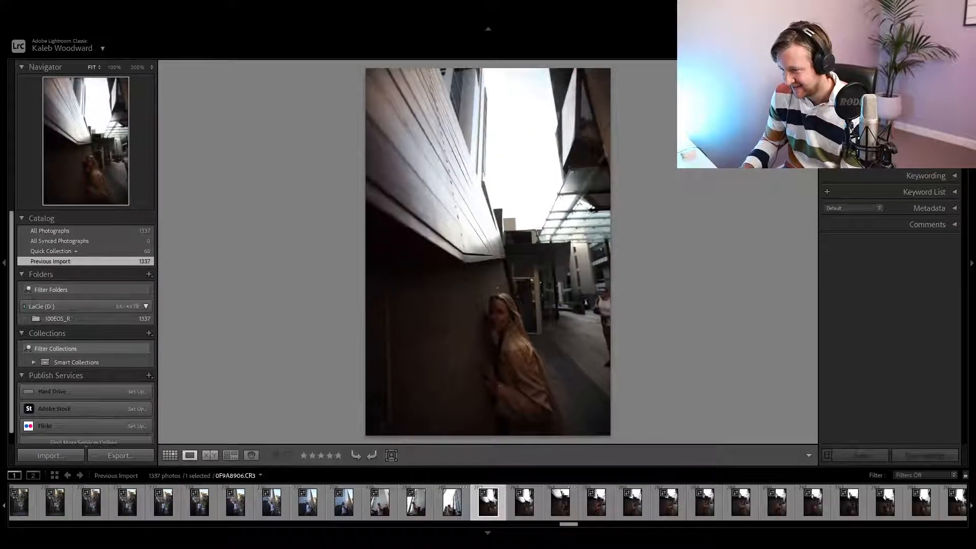
pyautogui.press('Right')
pyautogui.press('Right')
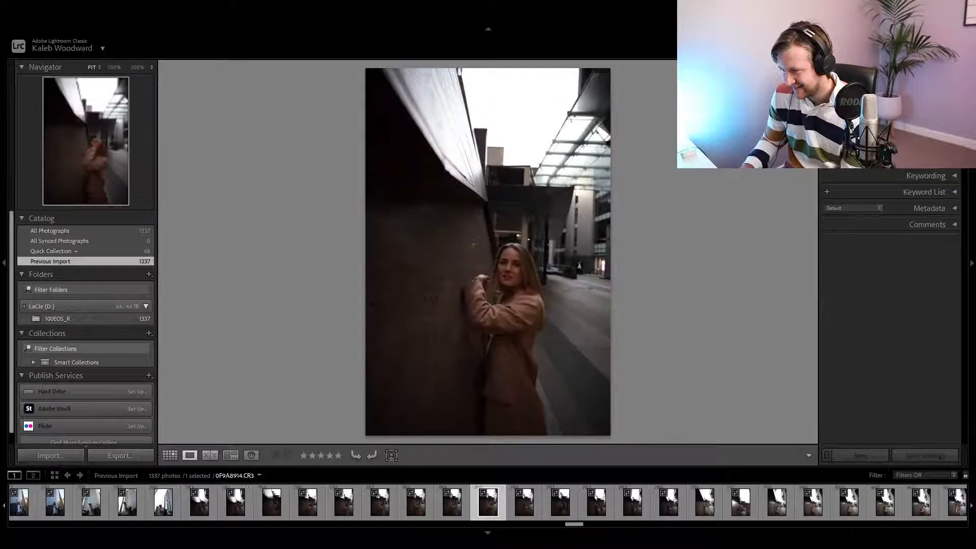
pyautogui.press('Right')
pyautogui.press('Right')
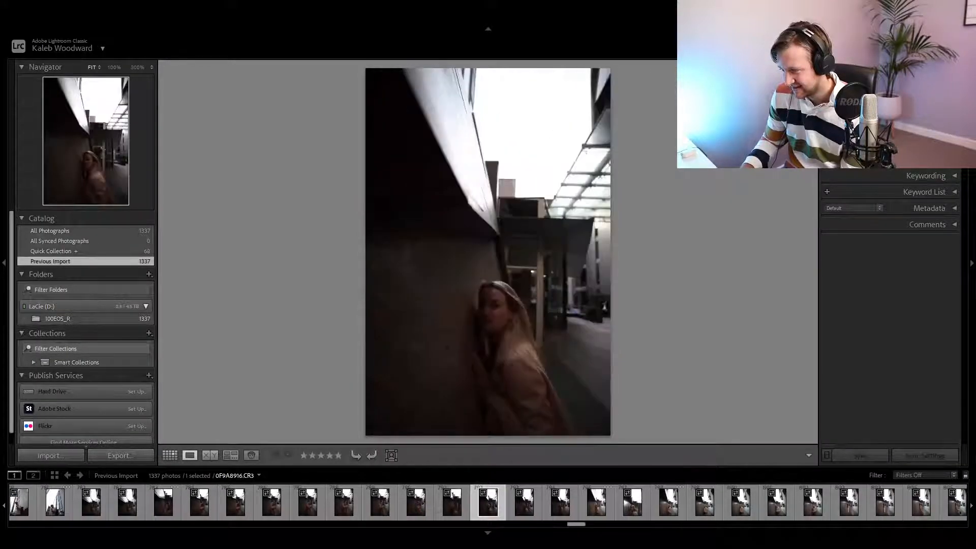
pyautogui.press('Right')
pyautogui.press('Right')
pyautogui.press('Right')
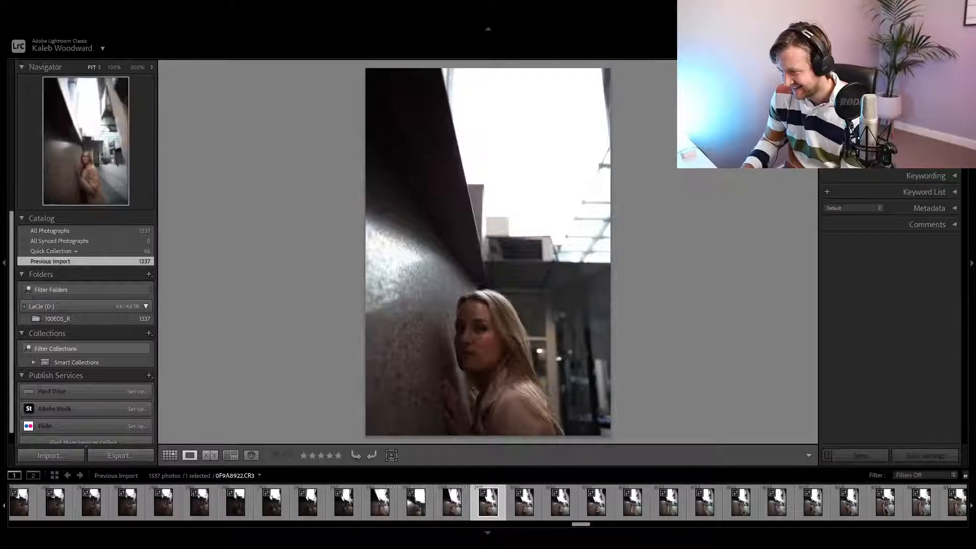
# Review the brighter portraits of the woman leaning on the textured wall, through 0F9A8934.
pyautogui.press('Right')
pyautogui.press('Right')
pyautogui.press('Right')
pyautogui.press('Right')
pyautogui.press('Right')
pyautogui.press('Right')
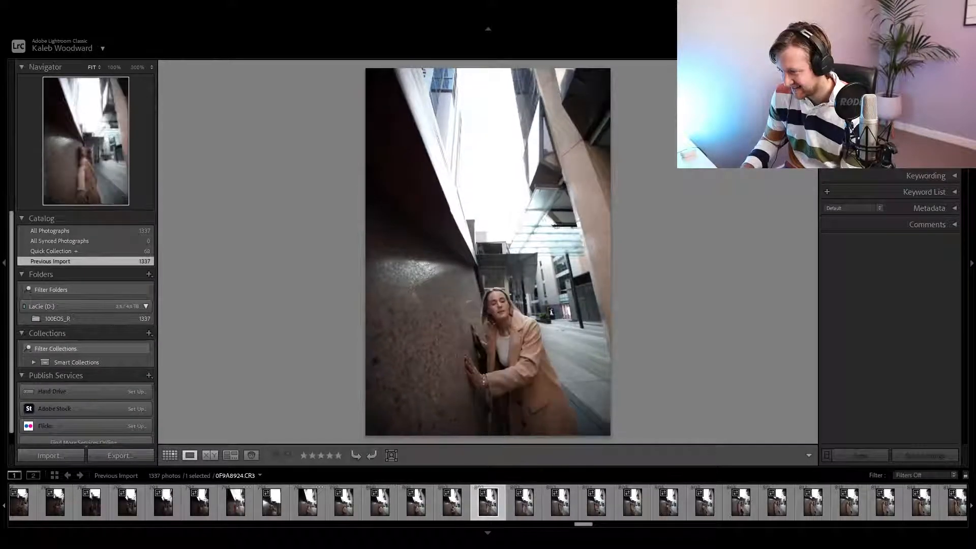
pyautogui.press('Right')
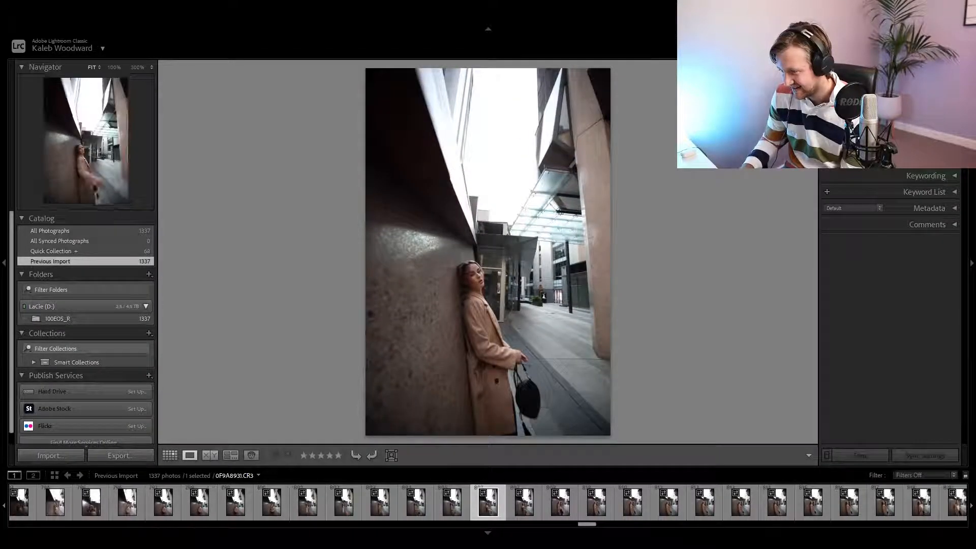
pyautogui.press('Right')
pyautogui.press('Right')
pyautogui.press('Right')
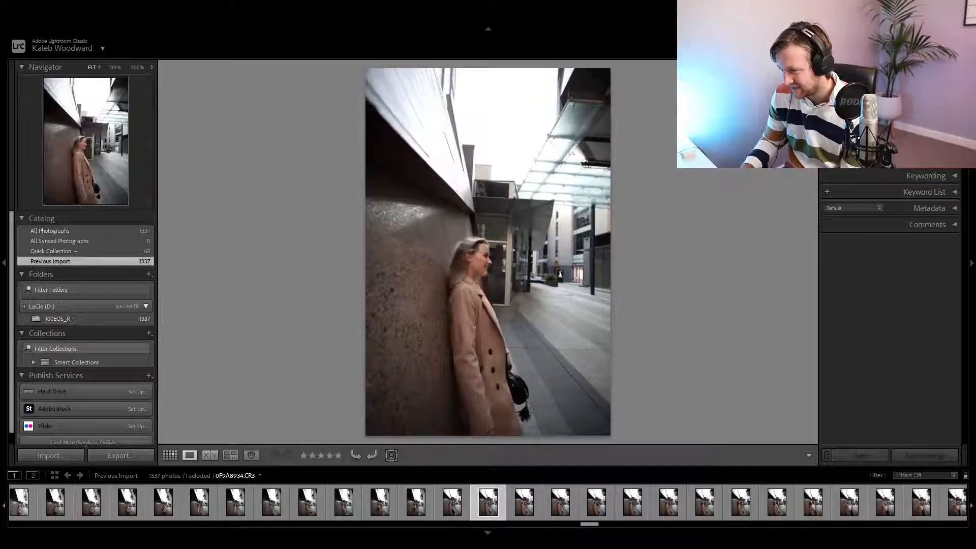
# Compare the coat portraits with the handbag beside the wall, from 0F9A8934 to 0F9A8947.
pyautogui.press('Right')
pyautogui.press('Right')
pyautogui.press('Right')
pyautogui.press('Right')
pyautogui.press('Right')
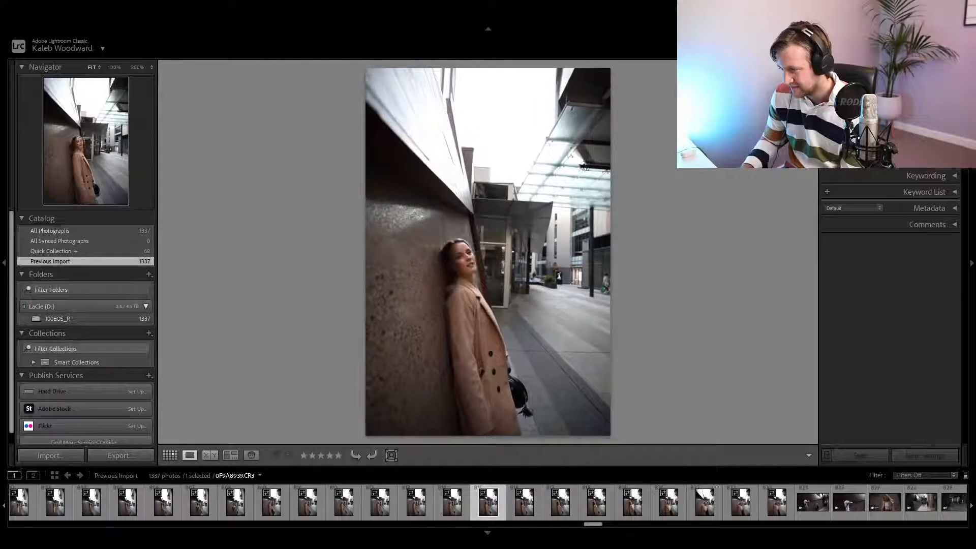
pyautogui.press('Right')
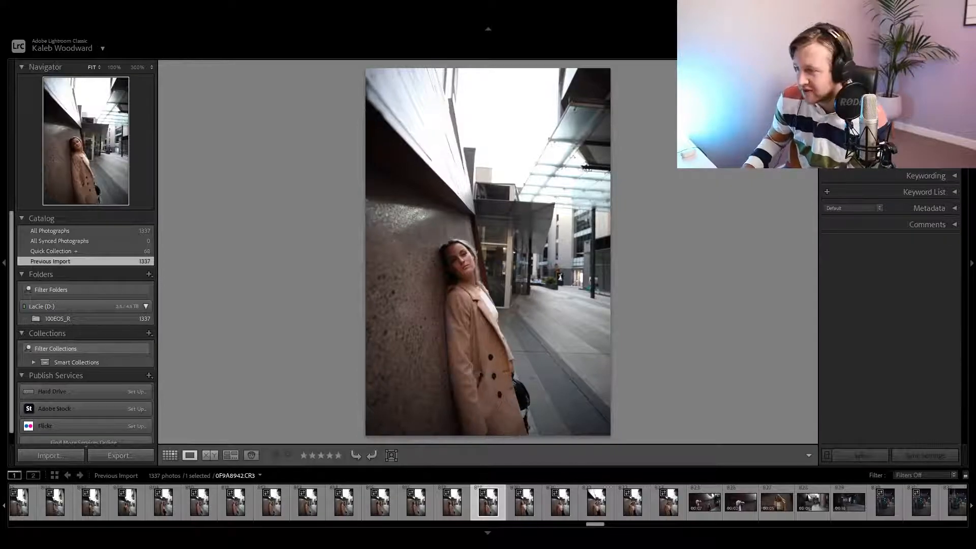
pyautogui.press('Right')
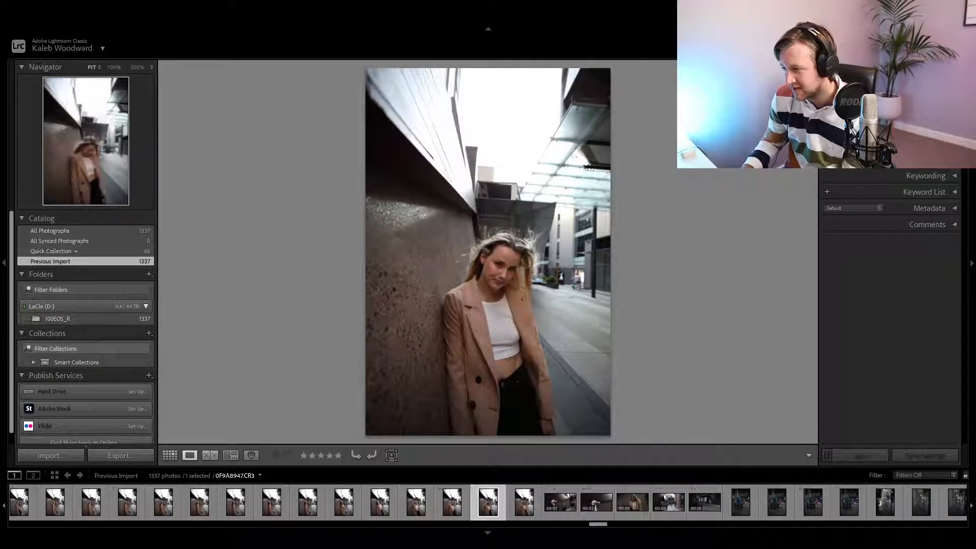
pyautogui.press('Right')
pyautogui.press('Right')
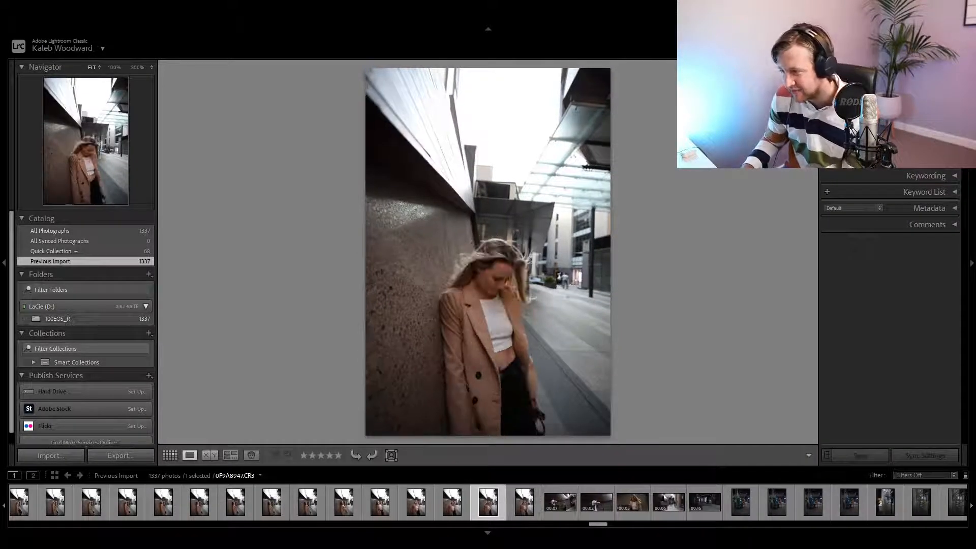
# Go past the video clips, including 0F9A8952.MP4, to the first photo of the woman at the blue piano.
pyautogui.press('Right')
pyautogui.press('Right')
pyautogui.press('Right')
pyautogui.press('Right')
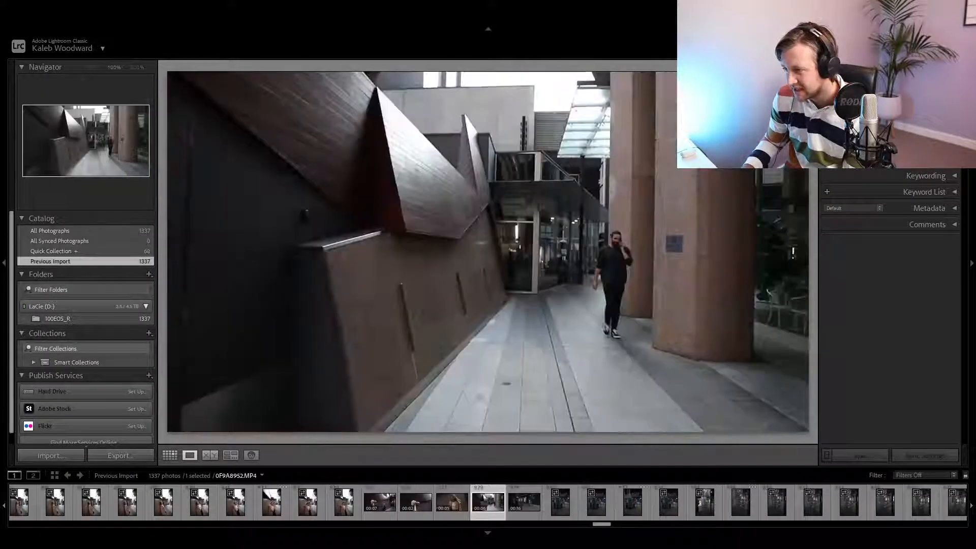
pyautogui.press('Right')
pyautogui.press('Right')
pyautogui.press('Right')
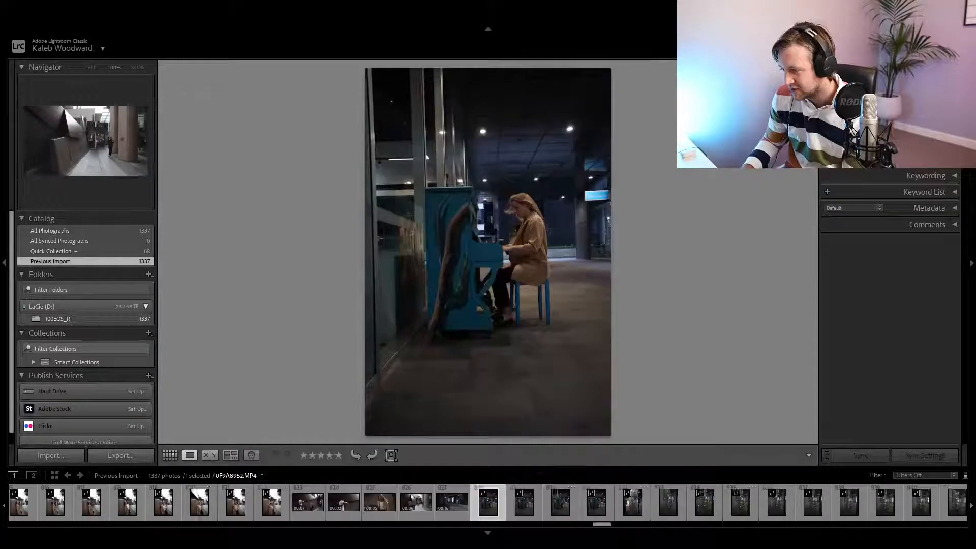
# Review the first piano photos and add 0F9A8959, shot through the glass, to the Quick Collection.
pyautogui.press('Right')
pyautogui.press('Right')
pyautogui.press('Right')
pyautogui.press('Right')
pyautogui.press('Right')
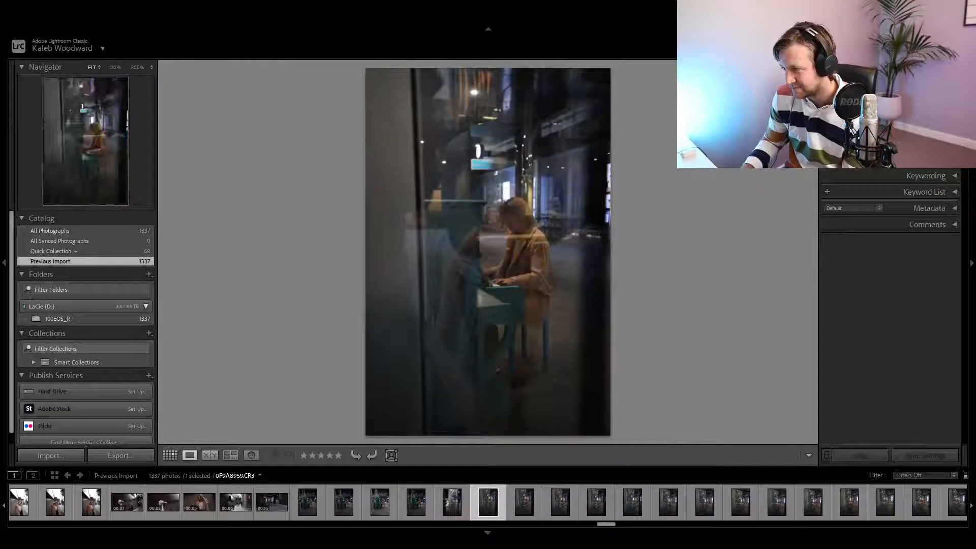
pyautogui.press('b')
# Compare the through-glass frames of the woman at the piano that follow 0F9A8959.
pyautogui.press('Right')
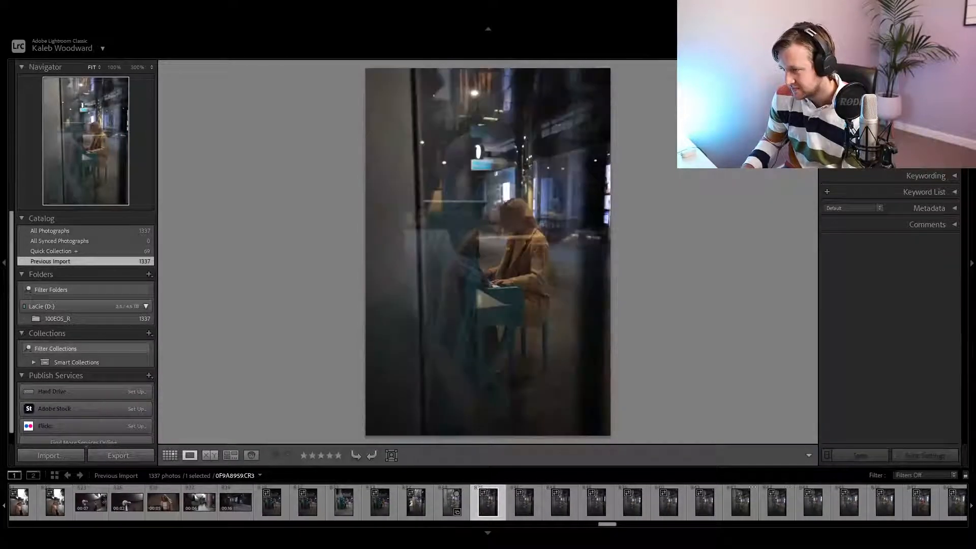
pyautogui.press('Right')
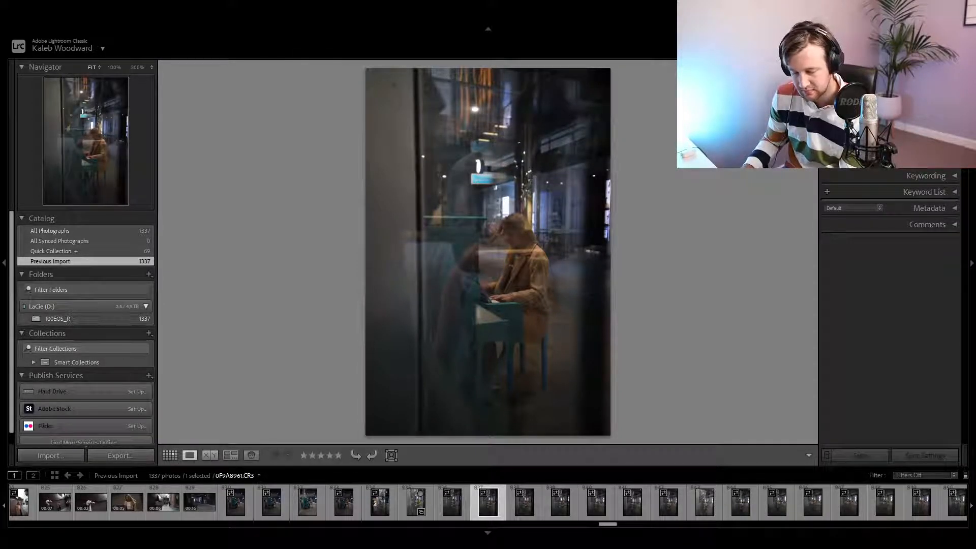
pyautogui.press('Right')
pyautogui.press('Left')
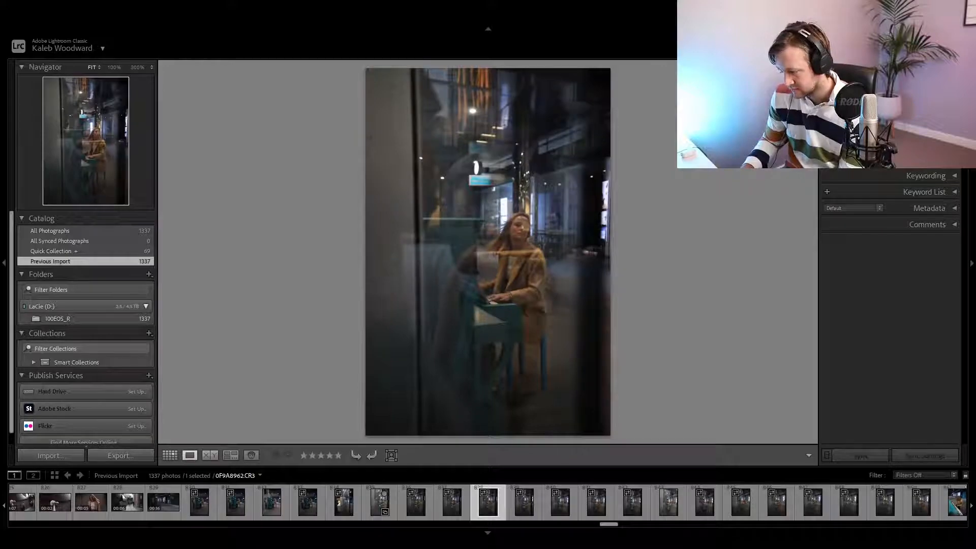
pyautogui.press('Right')
pyautogui.press('Right')
pyautogui.press('Right')
pyautogui.press('Right')
pyautogui.press('Right')
pyautogui.press('Right')
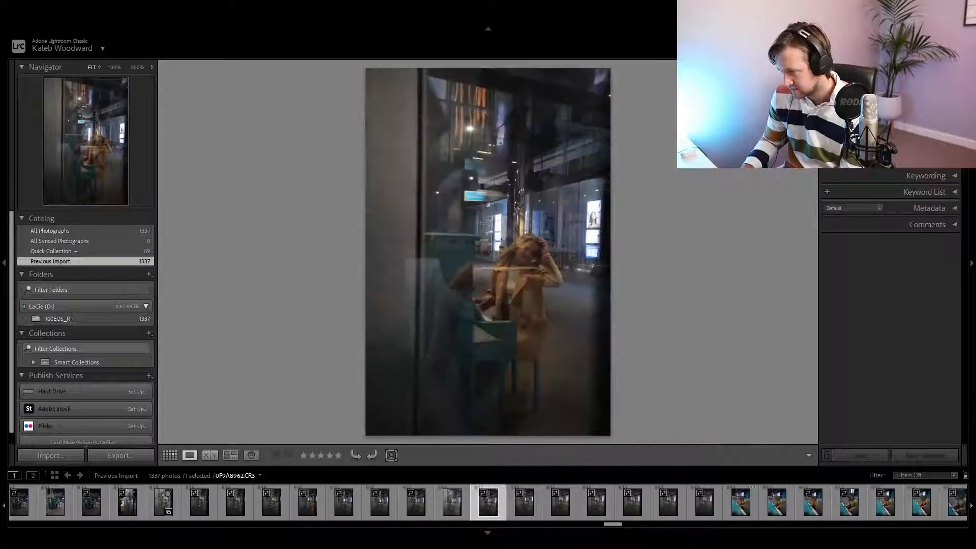
# Review the rest of the through-glass piano frames and add the last one before the keyboard close-ups to the Quick Collection.
pyautogui.press('Right')
pyautogui.press('Right')
pyautogui.press('Right')
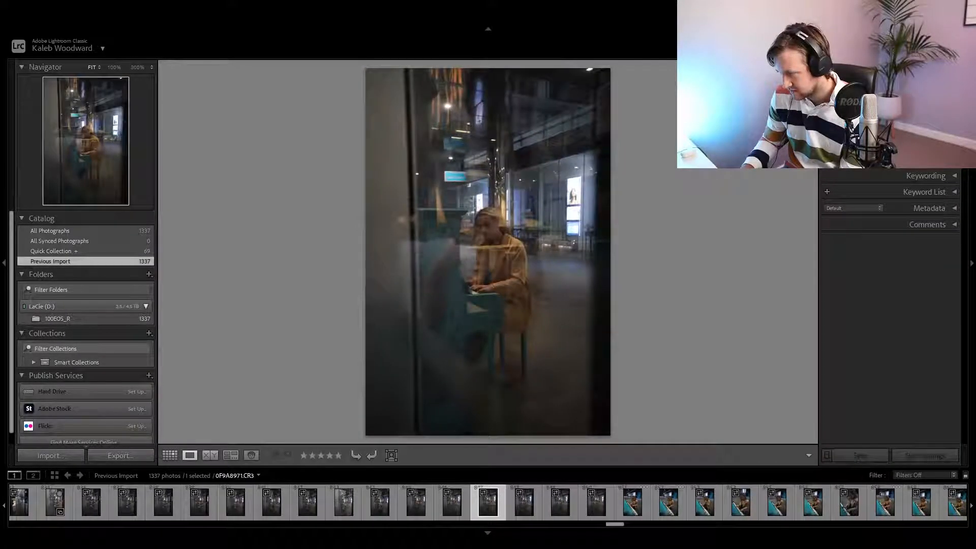
pyautogui.press('Right')
pyautogui.press('Right')
pyautogui.press('Right')
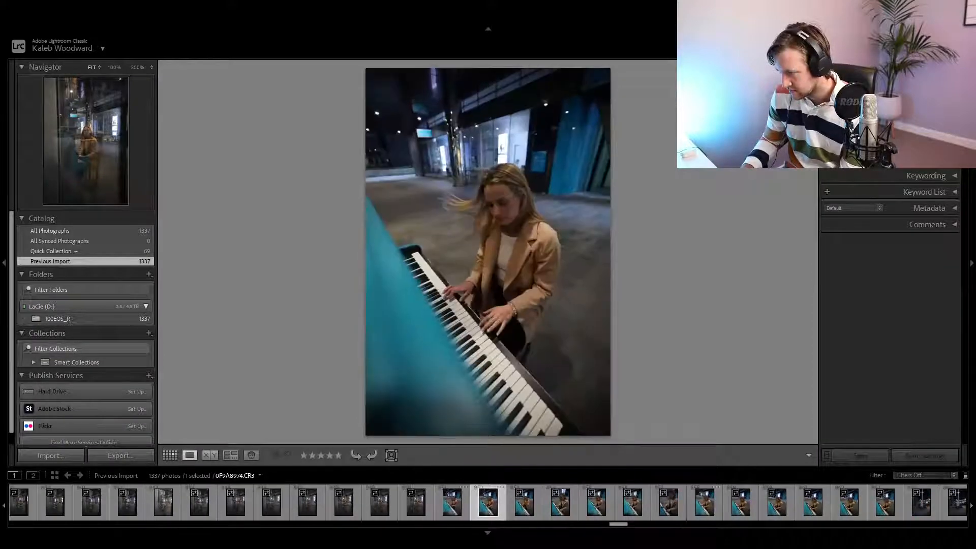
pyautogui.press('Left')
pyautogui.press('Left')
pyautogui.press('b')
# Compare the keyboard close-ups of the woman at the blue piano from 0F9A8974 to the last of the series.
pyautogui.press('Right')
pyautogui.press('Right')
pyautogui.press('Right')
pyautogui.press('Right')
pyautogui.press('Right')
pyautogui.press('Right')
pyautogui.press('Right')
pyautogui.press('Right')
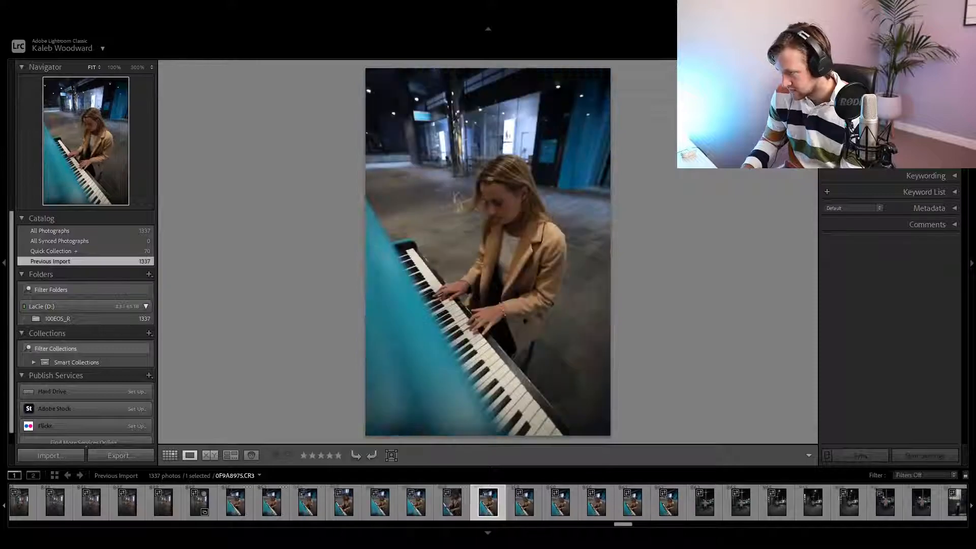
pyautogui.press('Right')
pyautogui.press('Right')
pyautogui.press('Right')
pyautogui.press('Right')
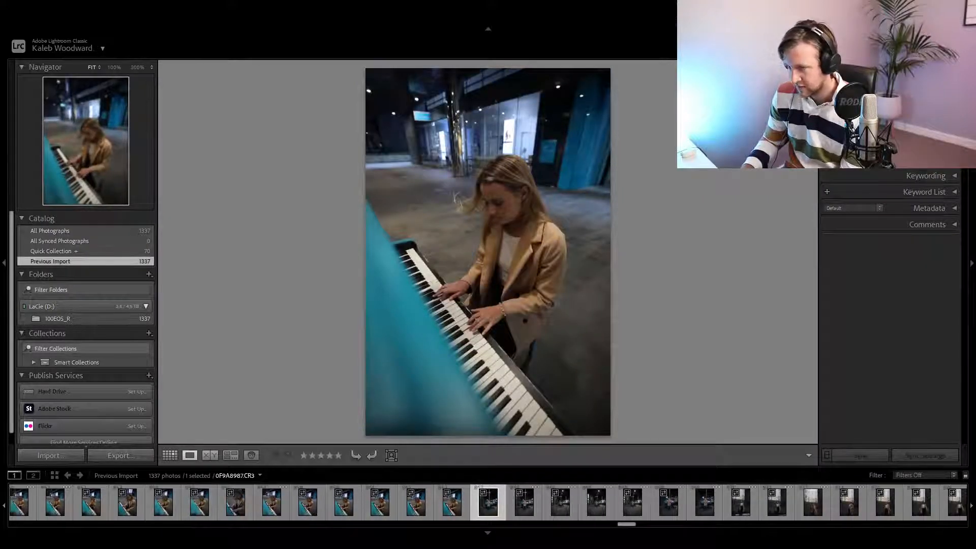
# Review the frames of the woman at the piano seen from behind and add 0F9A8993 to the Quick Collection.
pyautogui.press('Right')
pyautogui.press('Right')
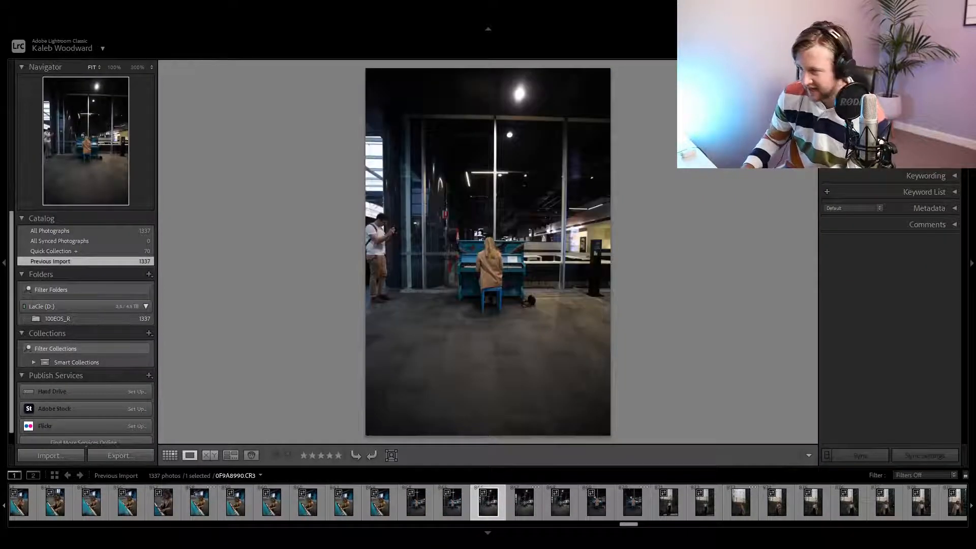
pyautogui.press('Right')
pyautogui.press('Right')
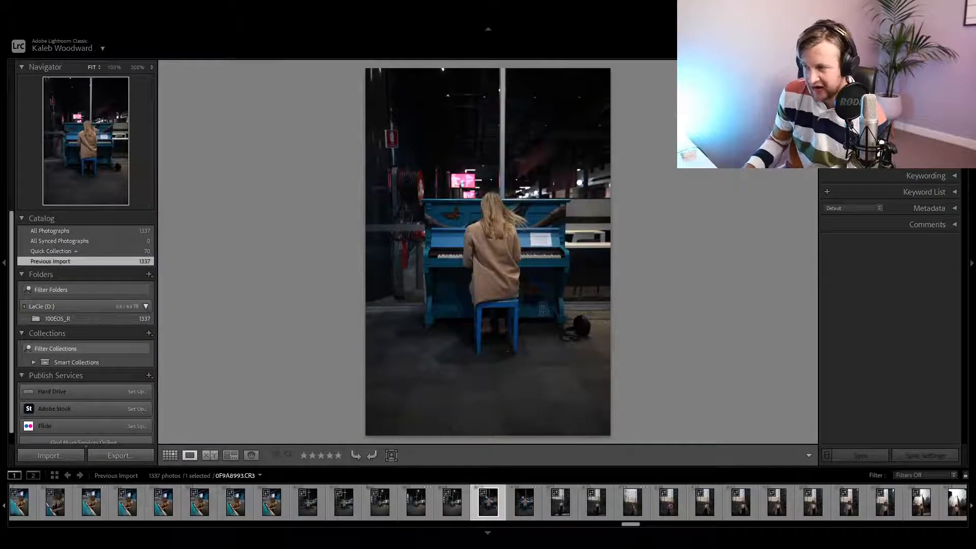
pyautogui.press('Right')
# Review the portraits of the woman beside the reflective metal wall, up to the low-angle skyscraper frames.
pyautogui.press('Right')
pyautogui.press('Right')
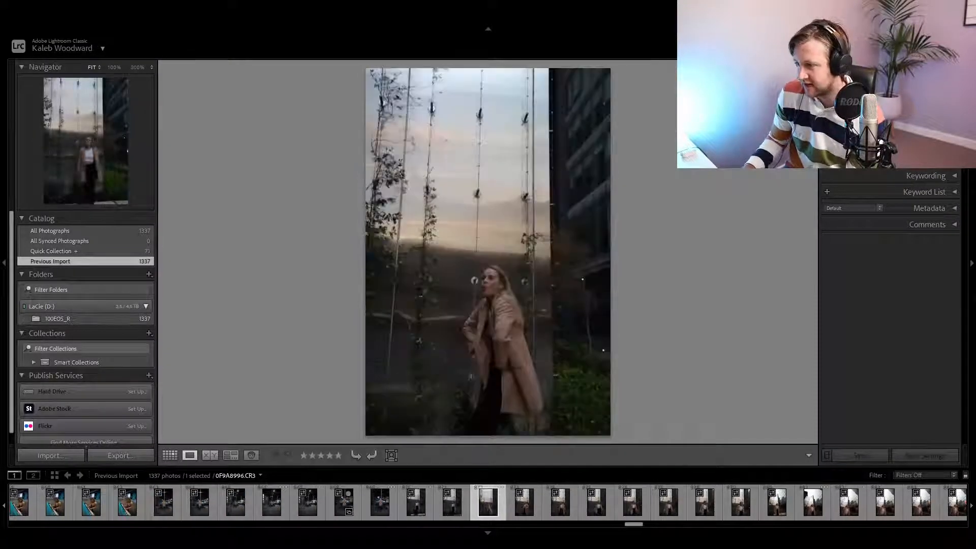
pyautogui.press('Right')
pyautogui.press('Right')
pyautogui.press('Right')
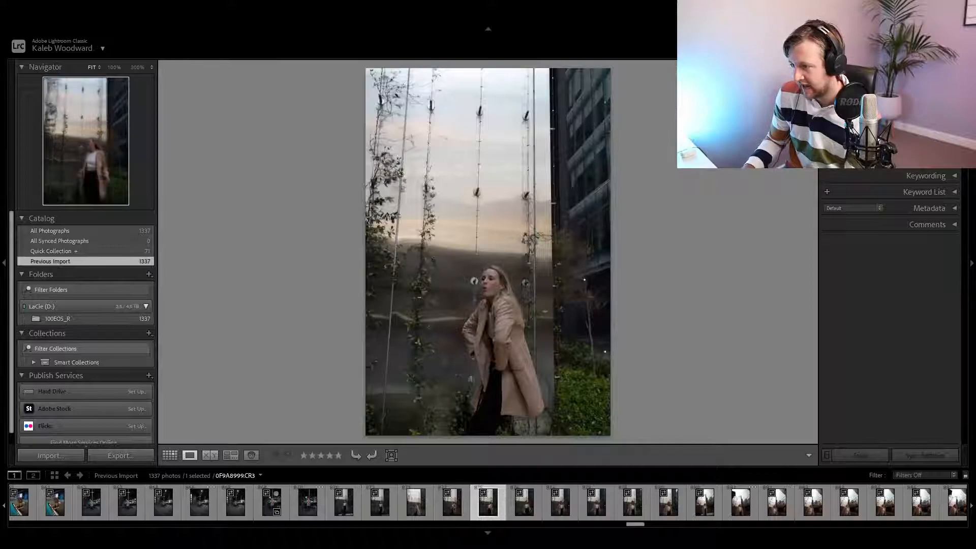
pyautogui.press('Right')
pyautogui.press('Right')
pyautogui.press('Right')
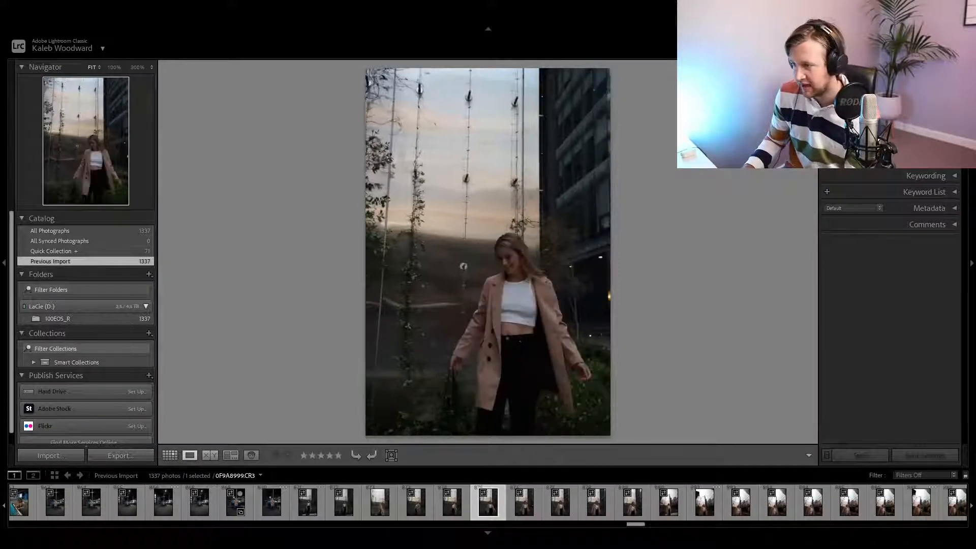
pyautogui.press('Right')
pyautogui.press('Right')
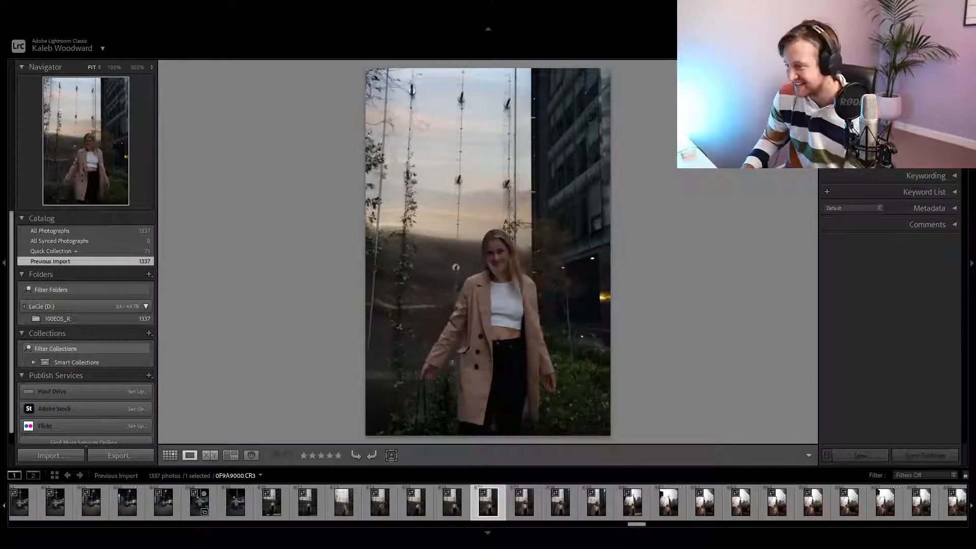
pyautogui.press('Right')
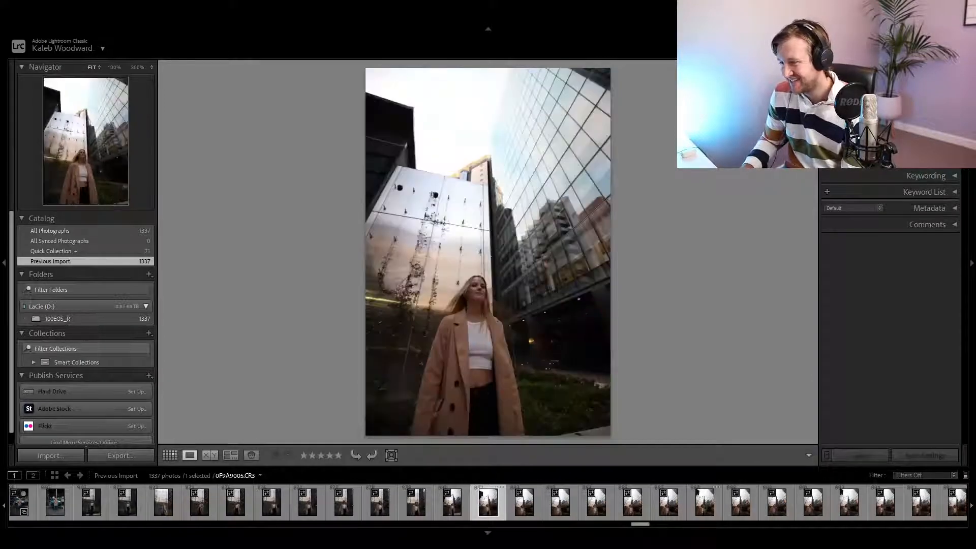
# Review the first low-angle skyscraper portraits and add 0F9A9008, with the woman looking up, to the Quick Collection.
pyautogui.press('Right')
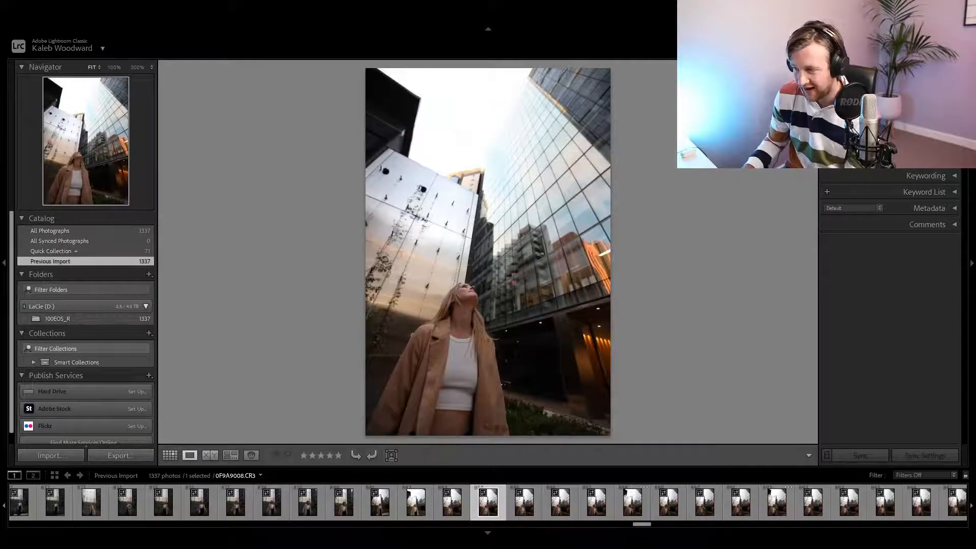
pyautogui.press('Right')
pyautogui.press('Right')
pyautogui.press('Right')
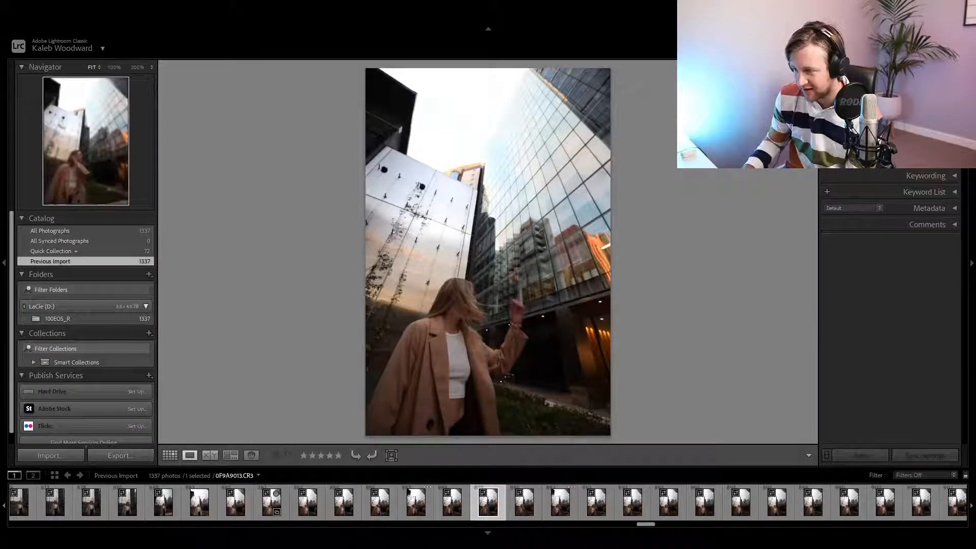
# Compare the low-angle skyscraper portraits from 0F9A9013 to 0F9A9028 for pose and expression.
pyautogui.press('Right')
pyautogui.press('Right')
pyautogui.press('Right')
pyautogui.press('Right')
pyautogui.press('Right')
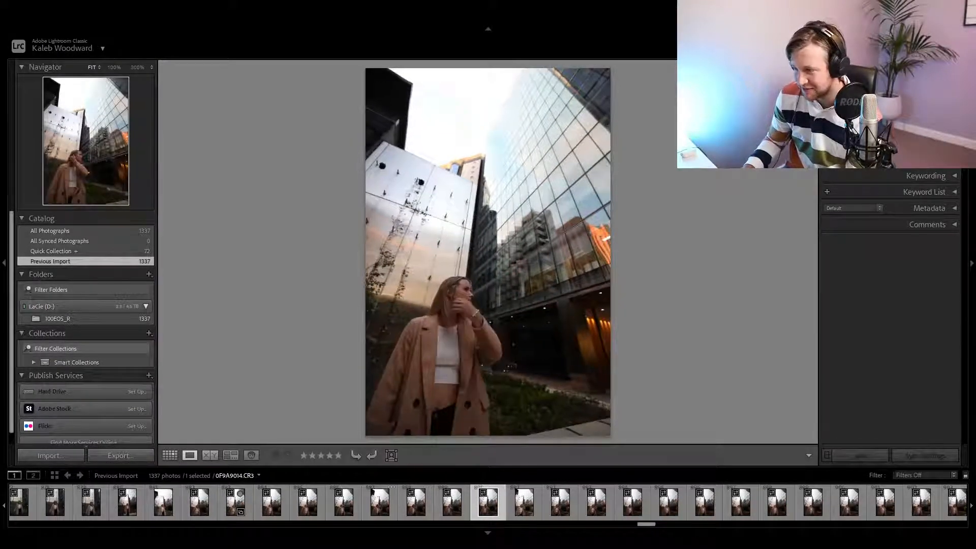
pyautogui.press('Right')
pyautogui.press('Right')
pyautogui.press('Right')
pyautogui.press('Right')
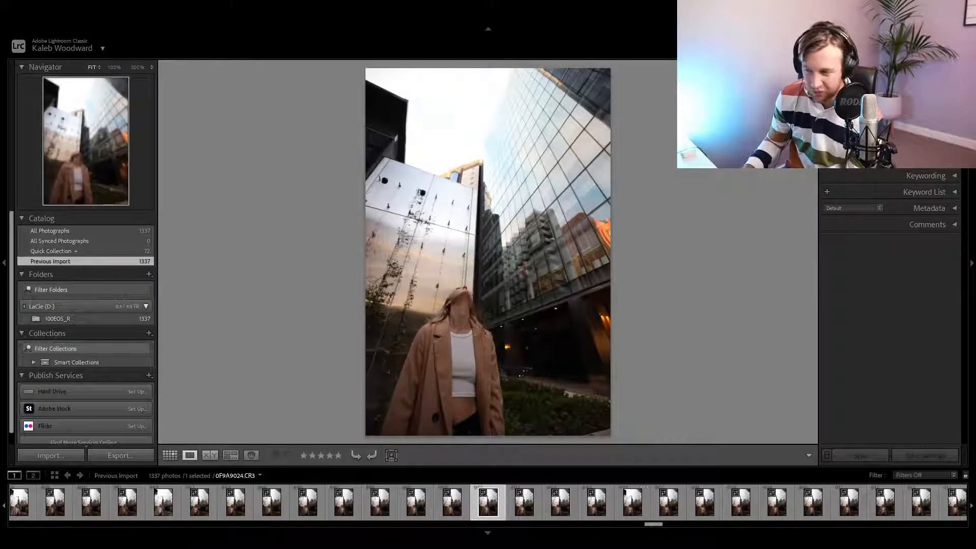
pyautogui.press('Right')
pyautogui.press('Right')
pyautogui.press('Right')
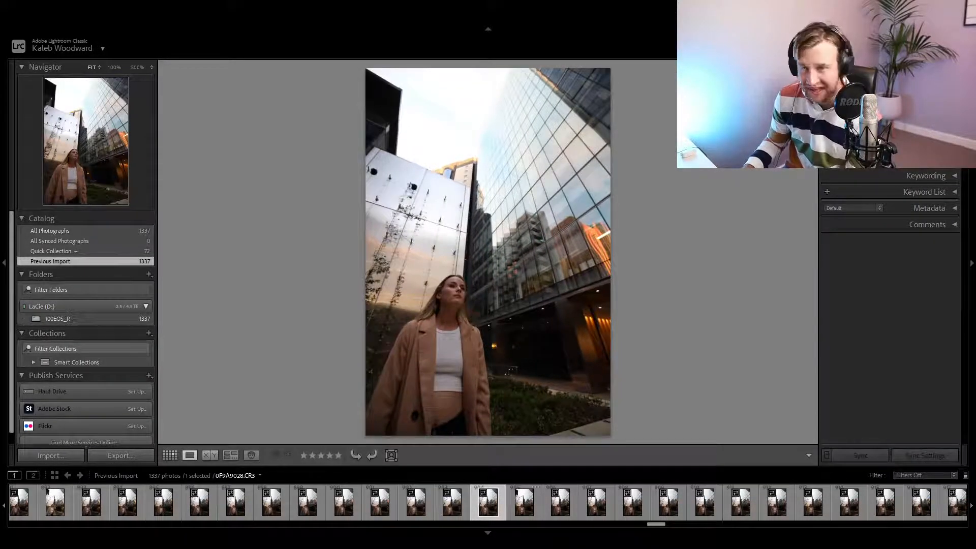
# Compare the next low-angle portraits of the woman looking upwards and add 0F9A9029 to the Quick Collection.
pyautogui.press('Right')
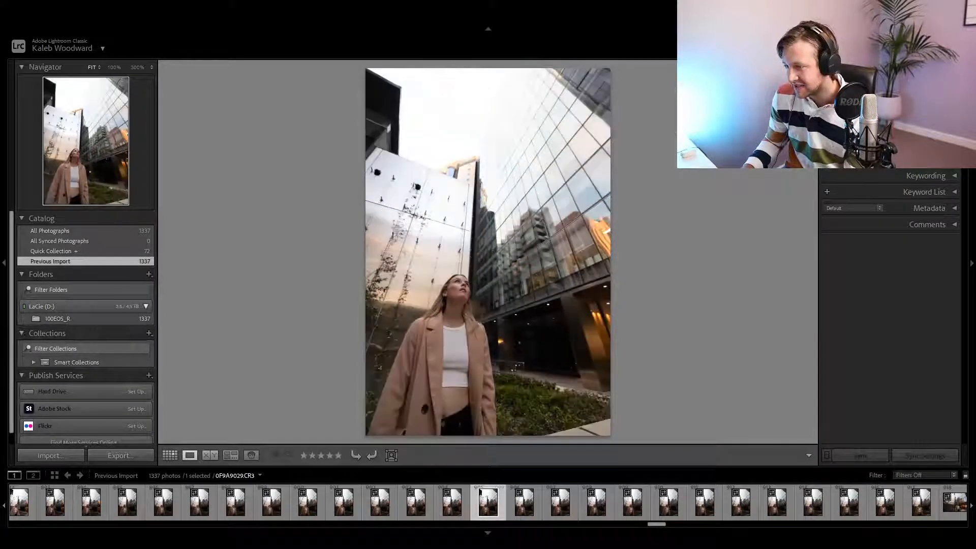
pyautogui.press('Right')
pyautogui.press('Right')
pyautogui.press('Right')
pyautogui.press('Right')
pyautogui.press('Right')
pyautogui.press('b')
# Review the remaining vertical low-angle portraits that precede the landscape-format frames.
pyautogui.press('Right')
pyautogui.press('Right')
pyautogui.press('Right')
pyautogui.press('Right')
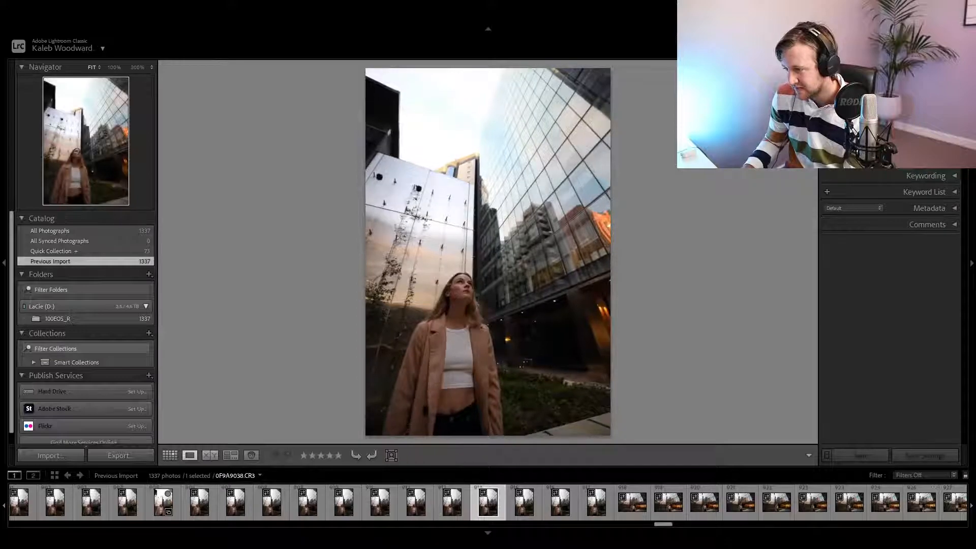
pyautogui.press('Right')
pyautogui.press('Right')
# Review the first landscape-format frames by the metal wall and add the second one, with the woman smiling, to the Quick Collection.
pyautogui.press('Right')
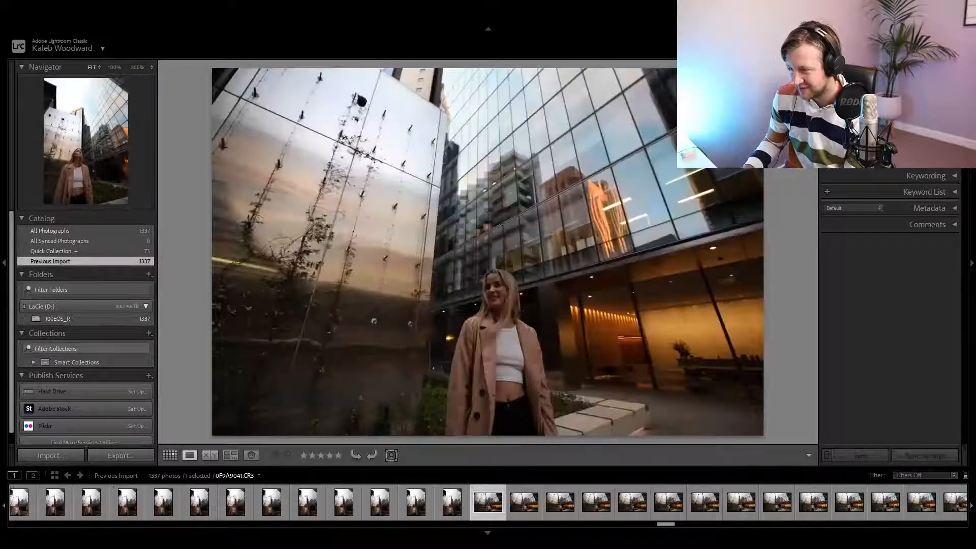
pyautogui.press('Right')
pyautogui.press('Right')
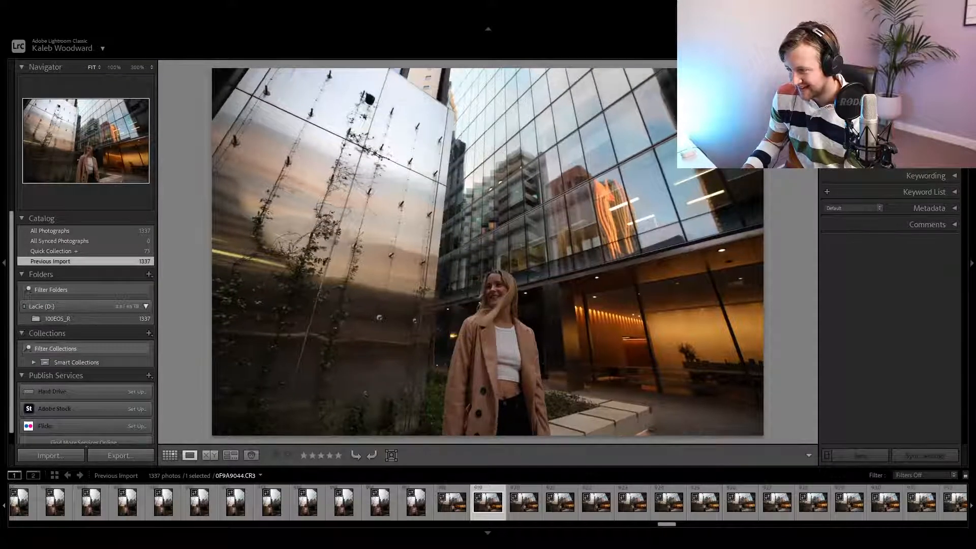
pyautogui.press('Right')
pyautogui.press('Right')
pyautogui.press('Right')
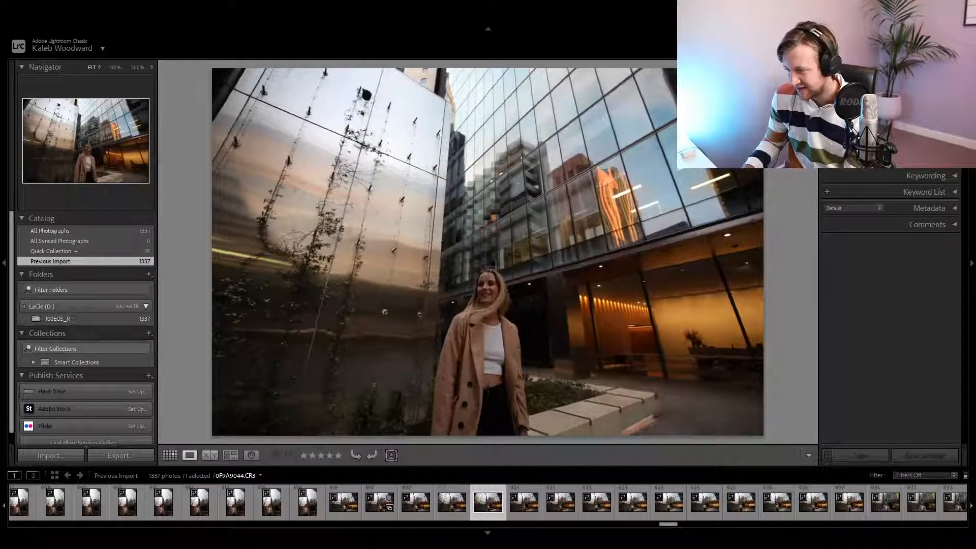
# Compare the landscape frames of the woman looking up by the metal wall, including 0F9A9051, 0F9A9067 and 0F9A9069.
pyautogui.press('Right')
pyautogui.press('Right')
pyautogui.press('Right')
pyautogui.press('Right')
pyautogui.press('Right')
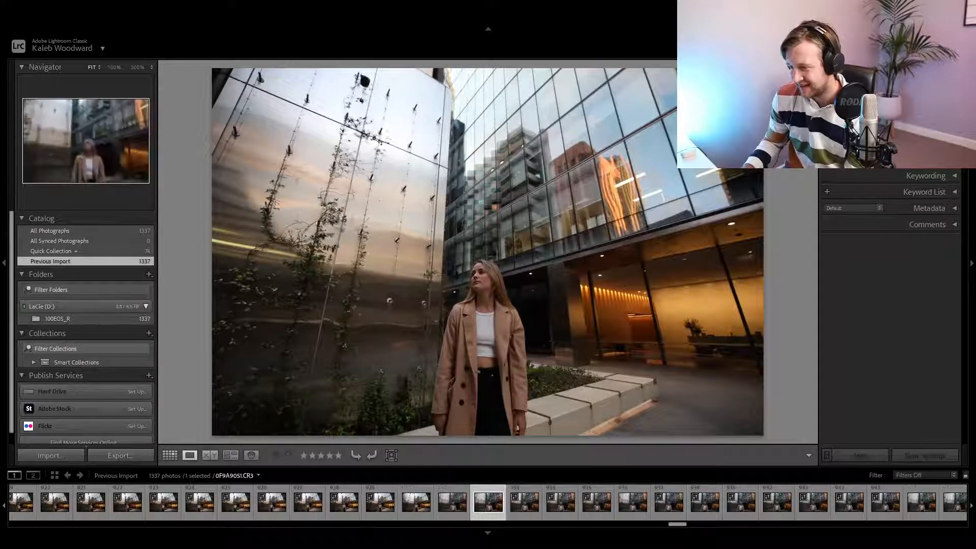
pyautogui.press('Right')
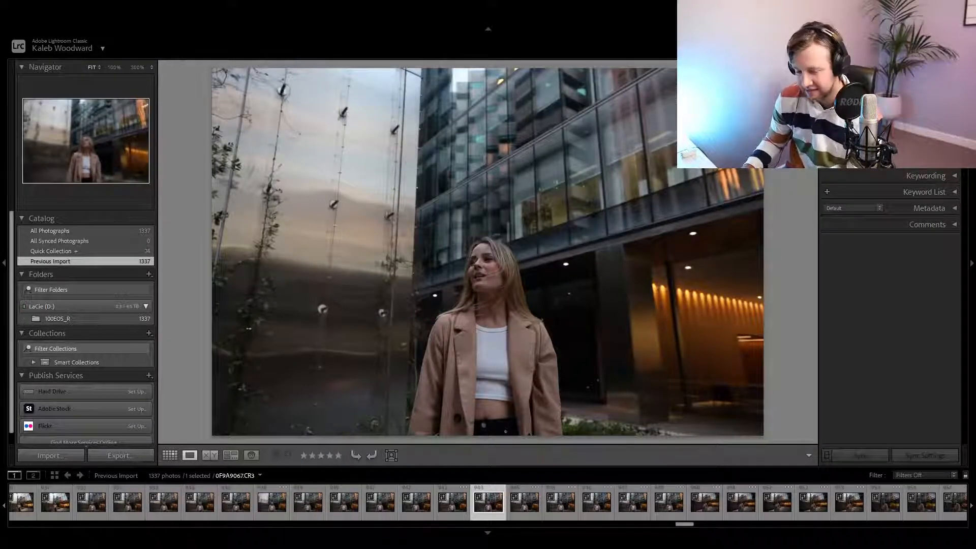
pyautogui.press('Right')
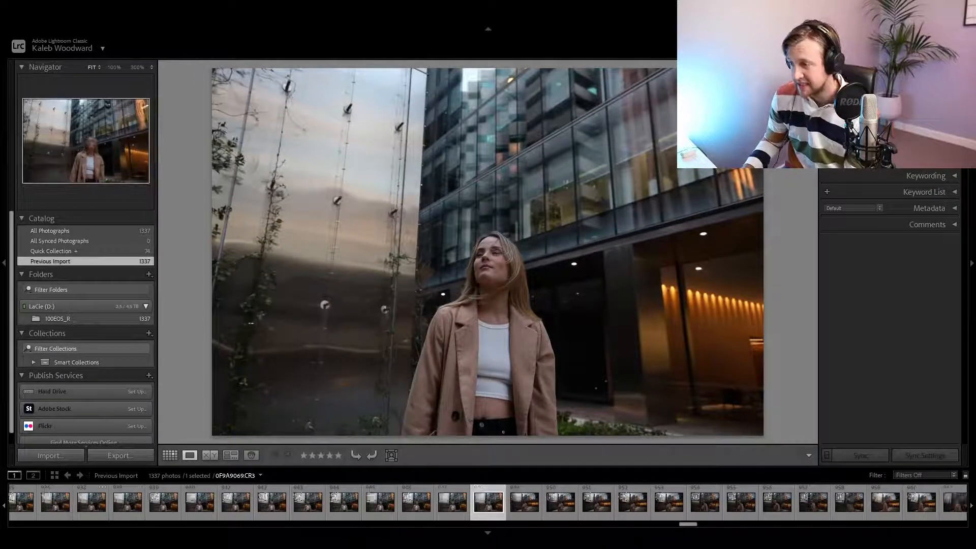
pyautogui.press('Right')
pyautogui.press('Right')
pyautogui.press('Right')
pyautogui.press('Right')
# Add the last wide frame before the smiling close-ups of the woman in the coat to the Quick Collection.
pyautogui.press('Right')
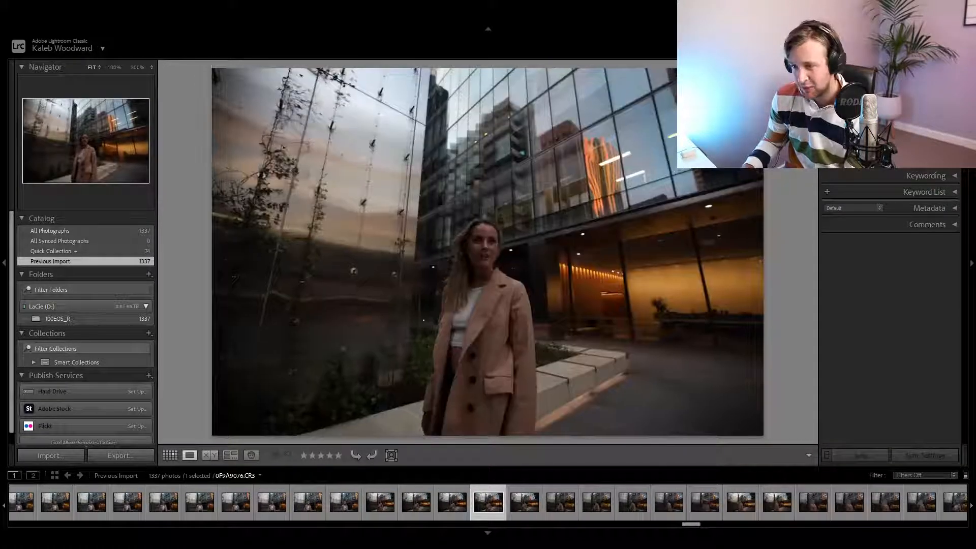
pyautogui.press('Right')
pyautogui.press('b')
pyautogui.press('Right')
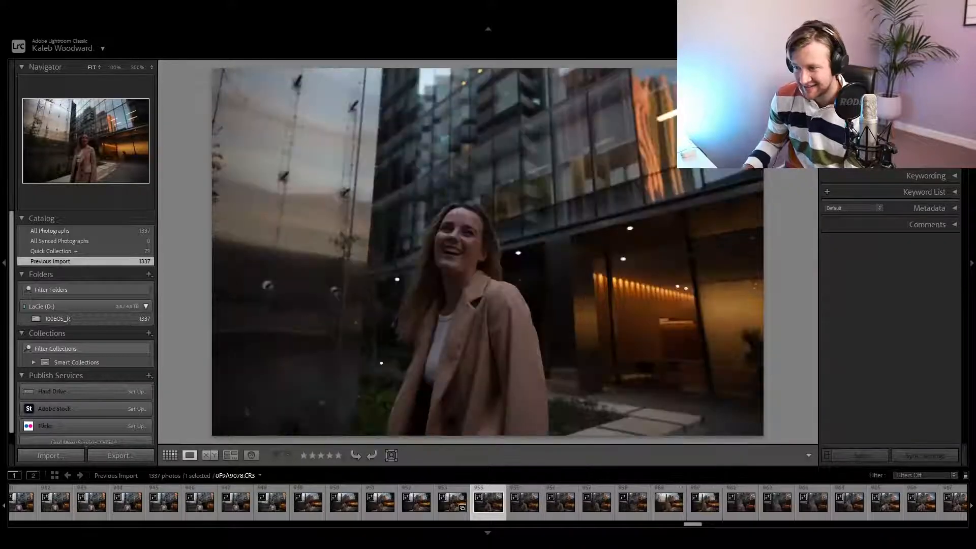
# Compare the smiling close-ups and the frames of the woman turning away with her hair swinging, up to 0F9A9094.
pyautogui.press('Left')
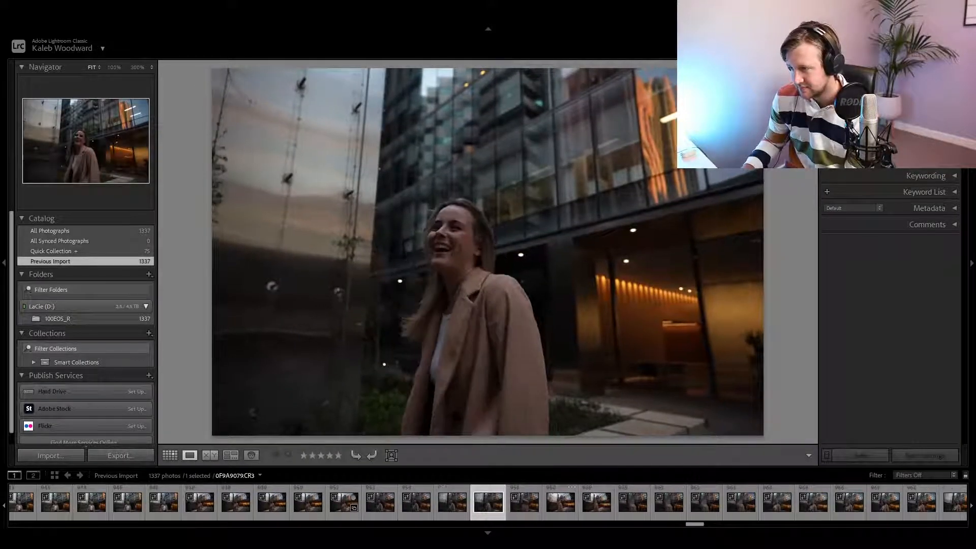
pyautogui.press('Right')
pyautogui.press('Right')
pyautogui.press('Right')
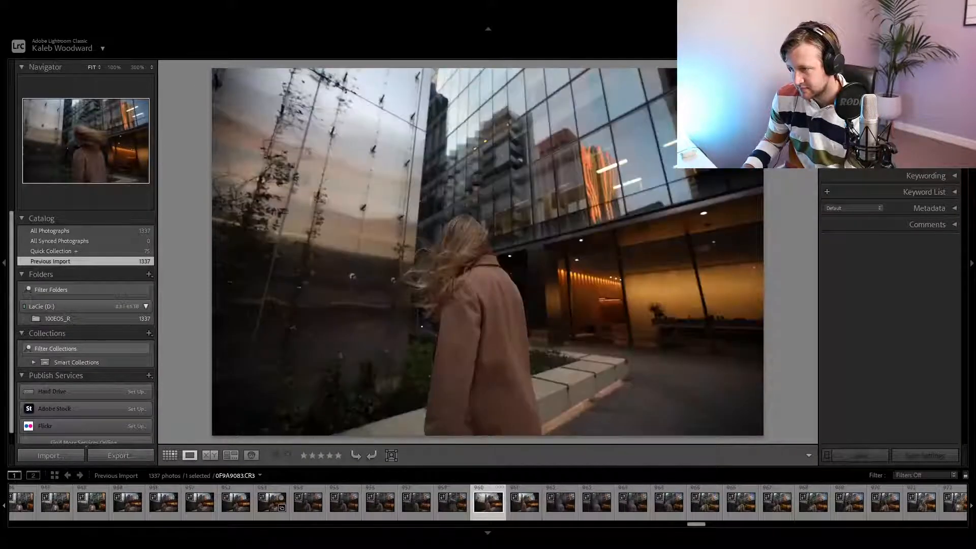
pyautogui.press('Right')
pyautogui.press('Right')
pyautogui.press('Right')
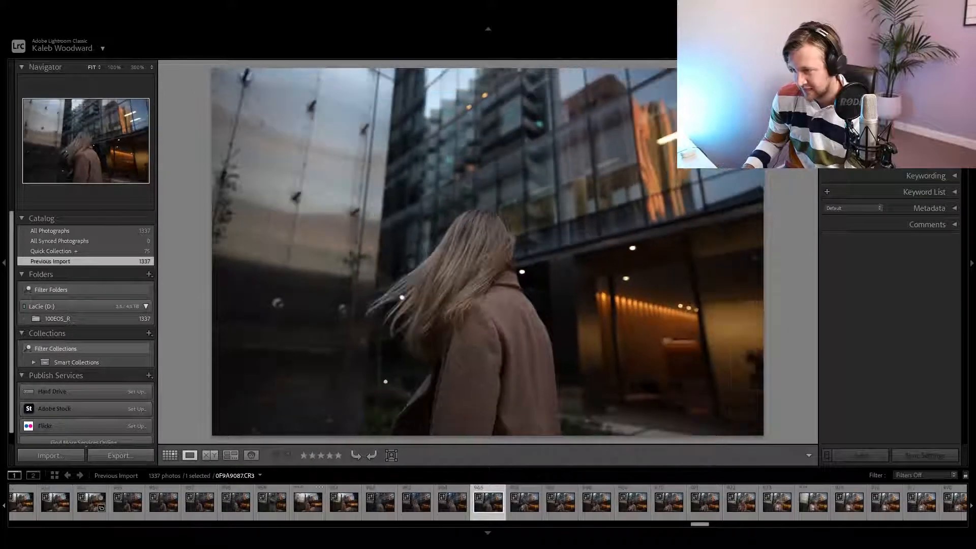
pyautogui.press('Right')
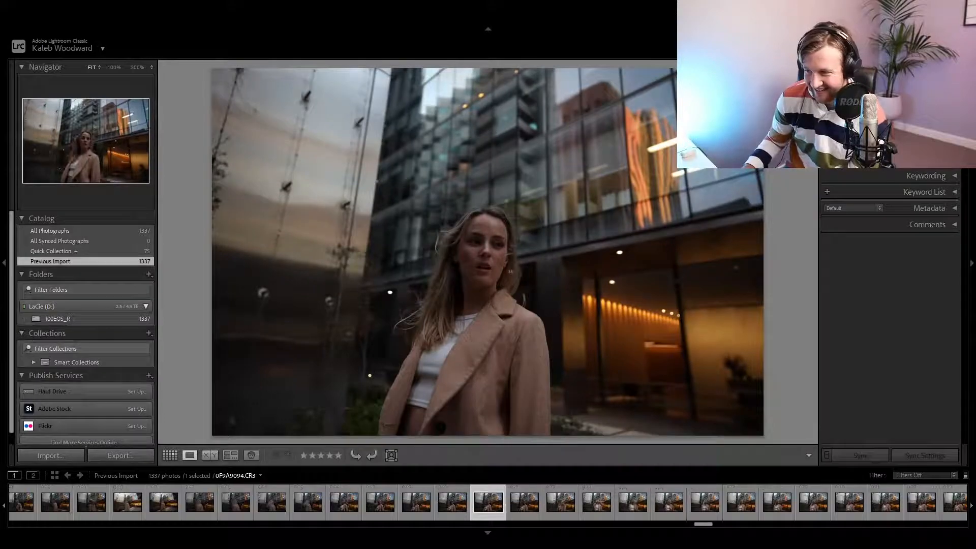
# Review the next windblown close-ups and add 0F9A9099, with hair across the woman's face, to the Quick Collection.
pyautogui.press('Right')
pyautogui.press('Right')
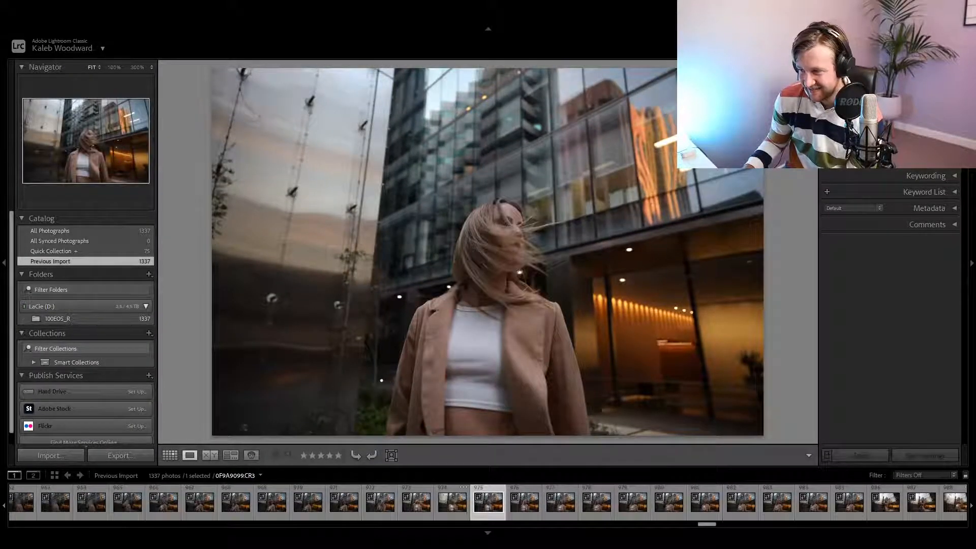
pyautogui.press('b')
# Compare the remaining close-ups of the woman in the coat that follow 0F9A9099.
pyautogui.press('Right')
pyautogui.press('Right')
pyautogui.press('Right')
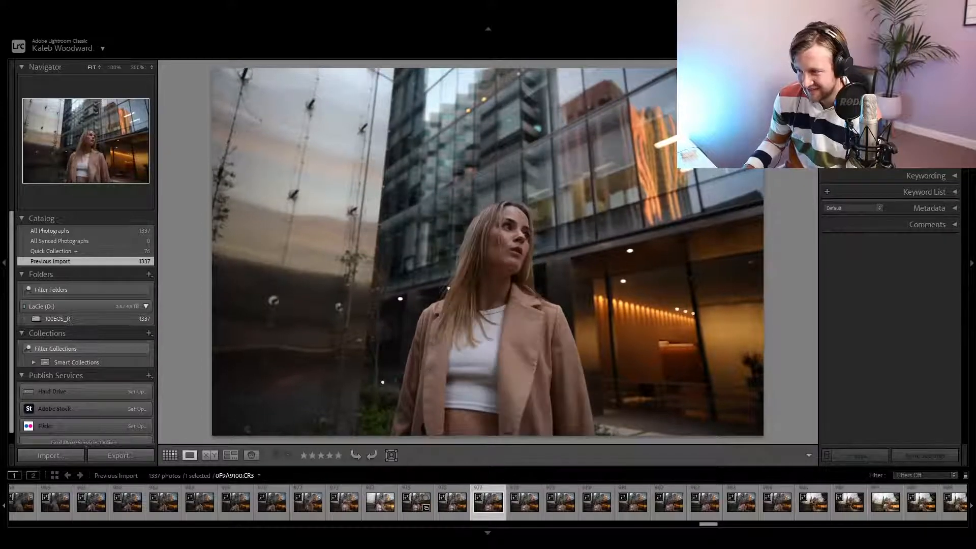
pyautogui.press('Right')
pyautogui.press('Right')
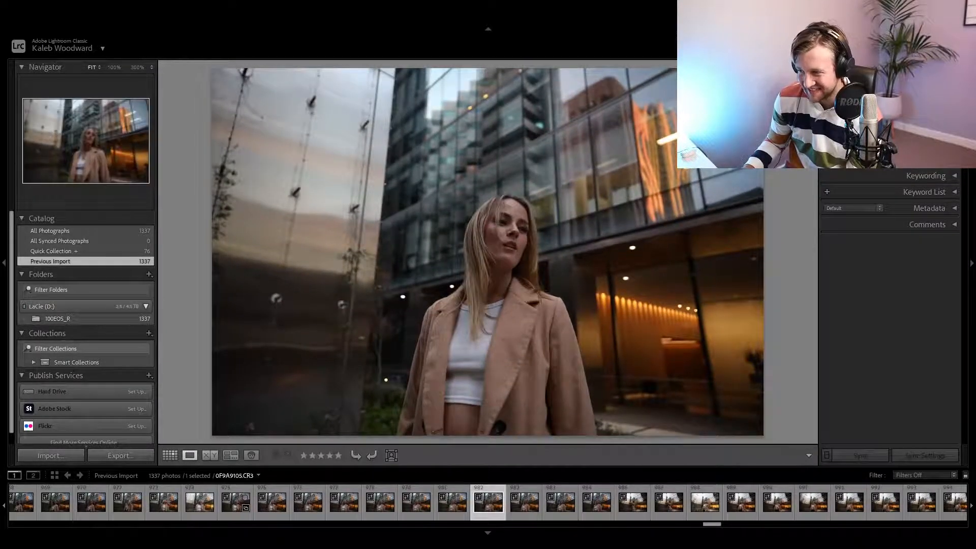
pyautogui.press('Right')
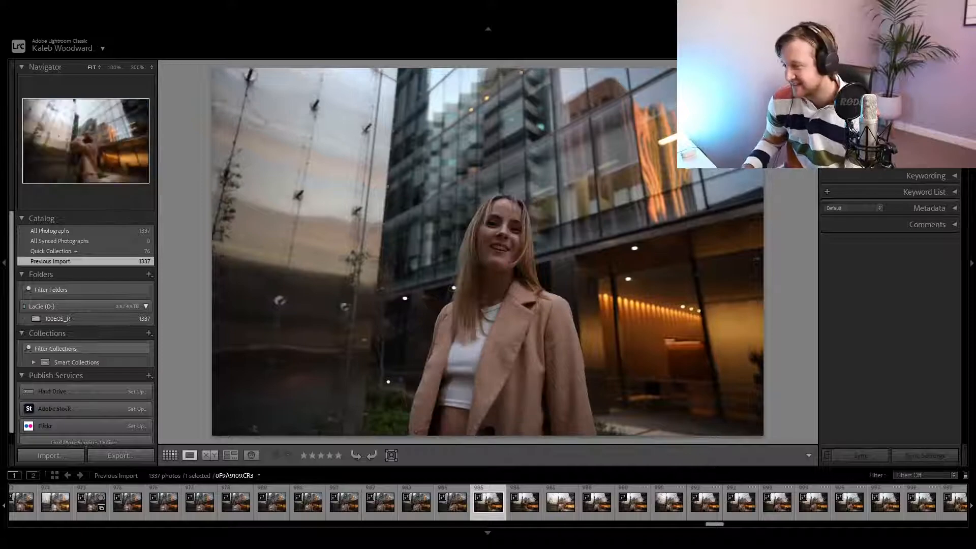
# Compare the wide hair-flick frames and add the brightly exposed one with her arm raised to the Quick Collection.
pyautogui.press('Right')
pyautogui.press('Right')
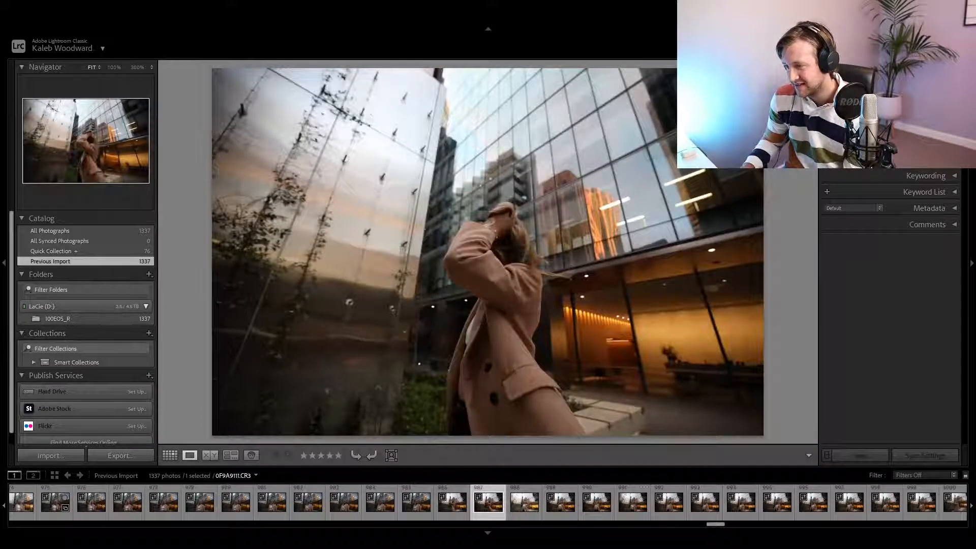
pyautogui.press('Right')
pyautogui.press('Right')
pyautogui.press('Right')
pyautogui.press('Right')
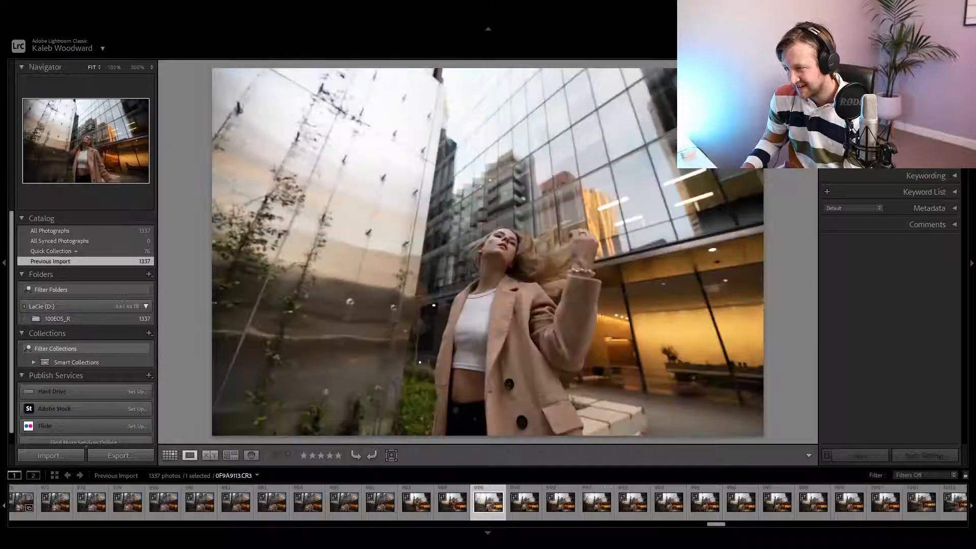
pyautogui.press('Right')
pyautogui.press('Right')
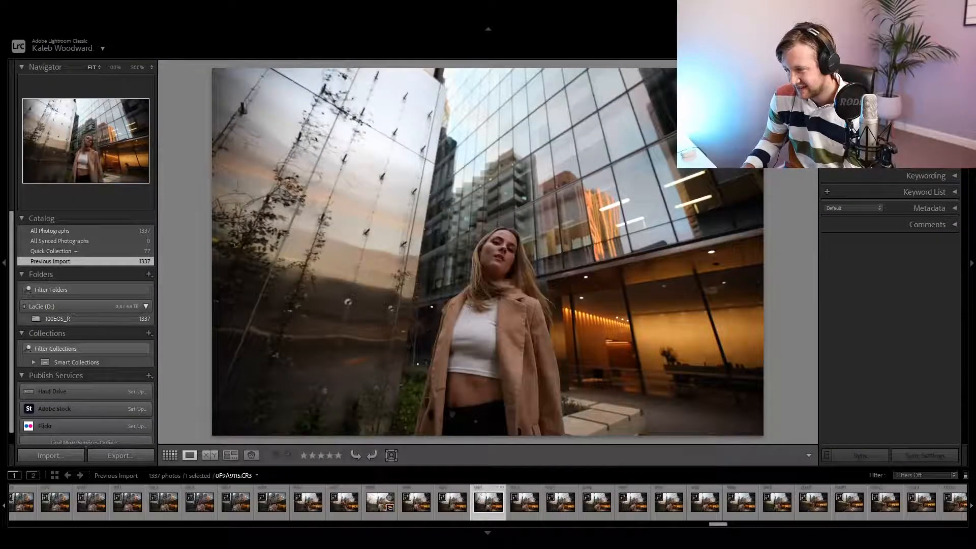
# Add the low-angle frame 0F9A9115 to the Quick Collection and compare the similar coat poses up to 0F9A9121.
pyautogui.press('b')
pyautogui.press('Right')
pyautogui.press('Right')
pyautogui.press('Right')
pyautogui.press('Right')
pyautogui.press('Right')
pyautogui.press('Right')
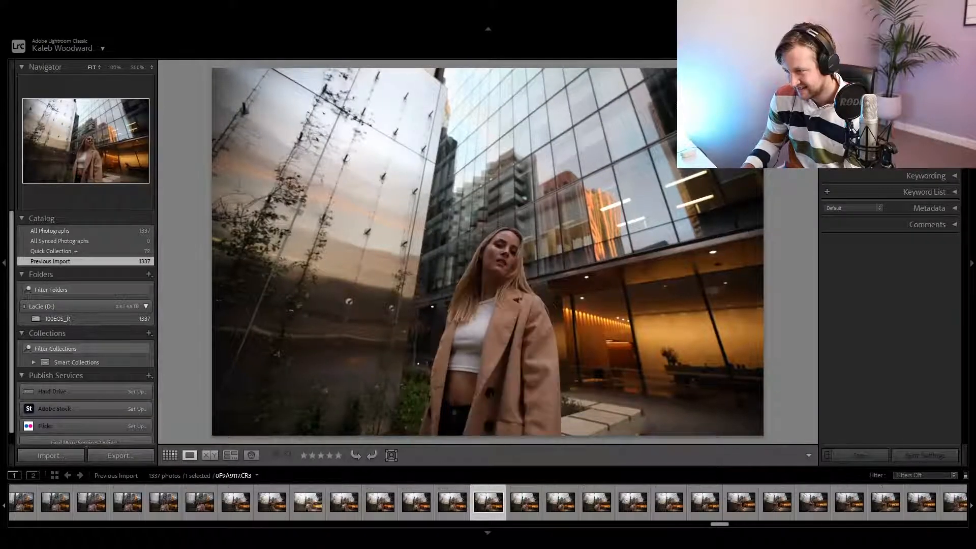
pyautogui.press('Right')
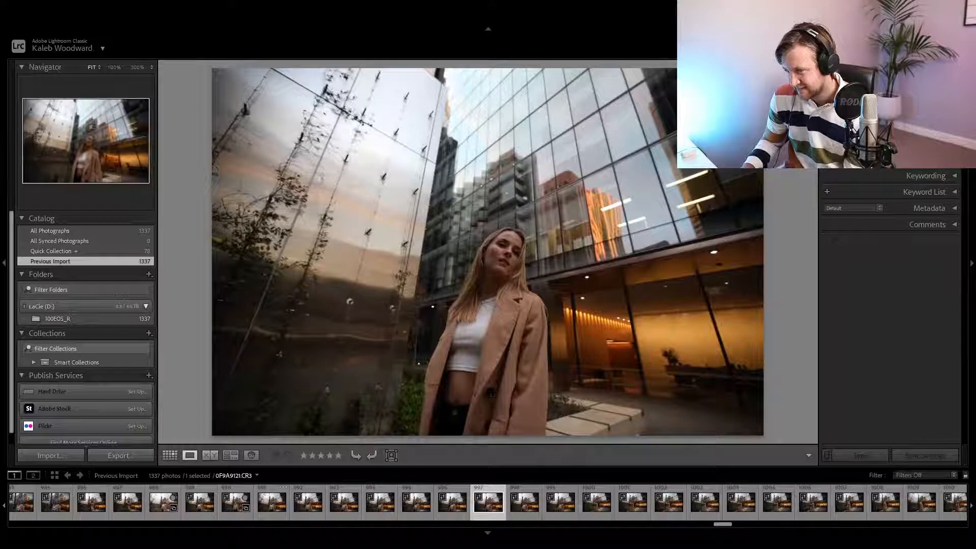
# Compare the wide frames of the woman turning her back to the camera, from 0F9A9123 to 0F9A9130.
pyautogui.press('Right')
pyautogui.press('Right')
pyautogui.press('Right')
pyautogui.press('Right')
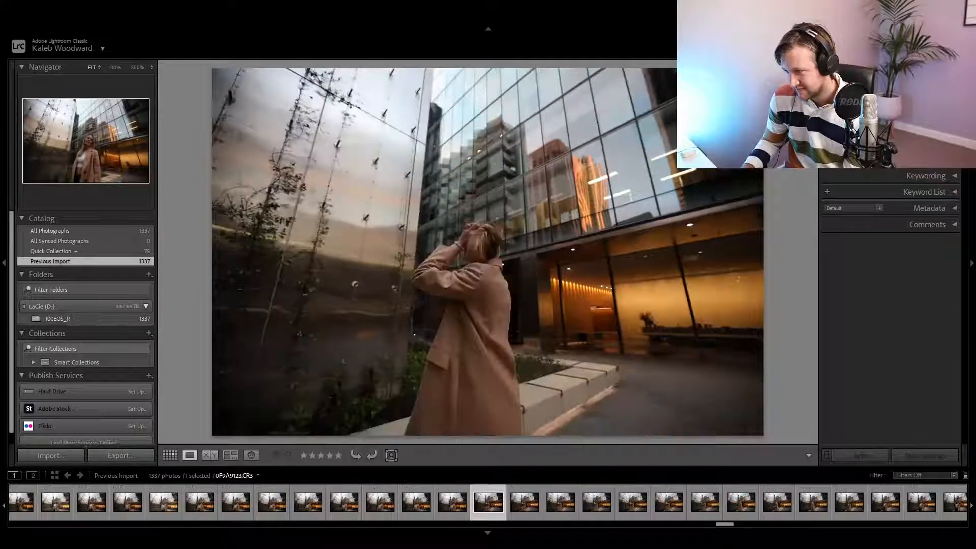
pyautogui.press('Right')
pyautogui.press('Right')
pyautogui.press('Right')
pyautogui.press('Right')
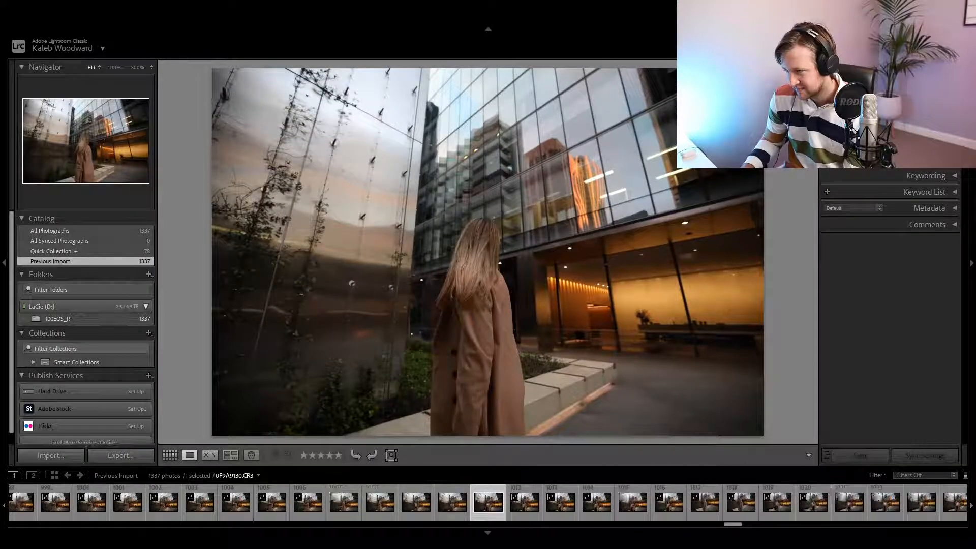
# Review the wide frames of the woman turning around up to 0F9A9142, and recheck 0F9A9141 and the hair-flick frame 0F9A9140.
pyautogui.press('Right')
pyautogui.press('Right')
pyautogui.press('Right')
pyautogui.press('Right')
pyautogui.press('Right')
pyautogui.press('Right')
pyautogui.press('Right')
pyautogui.press('Right')
pyautogui.press('Right')
pyautogui.press('Right')
pyautogui.press('Right')
pyautogui.press('Right')
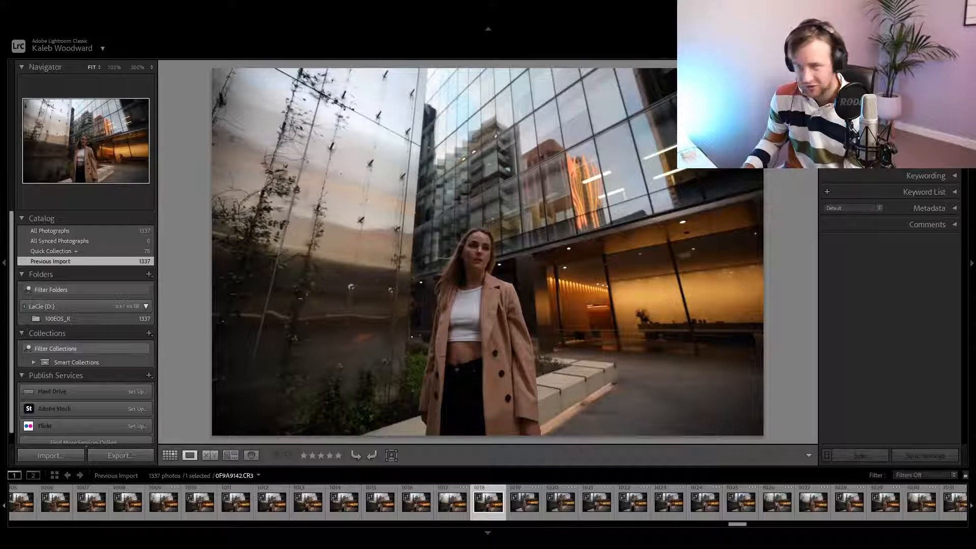
pyautogui.press('Left')
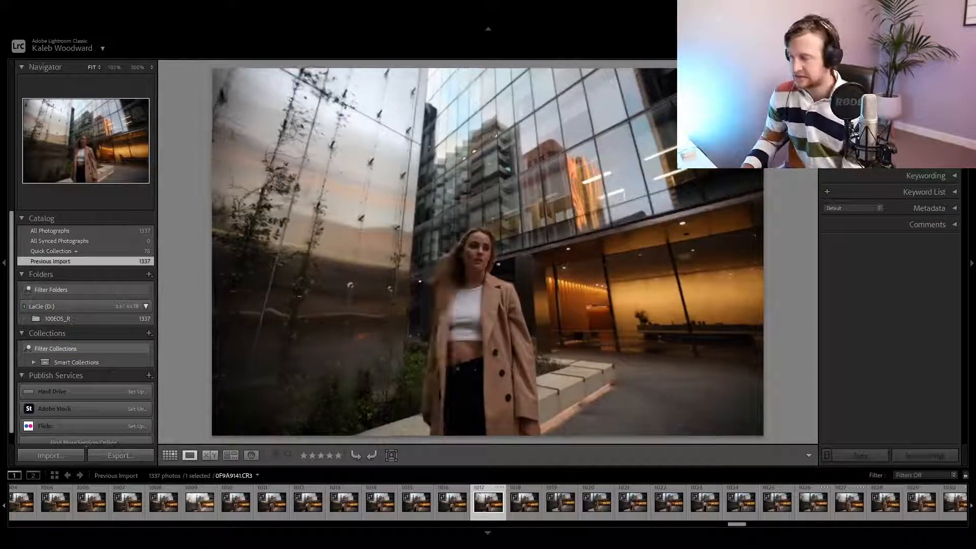
pyautogui.press('Left')
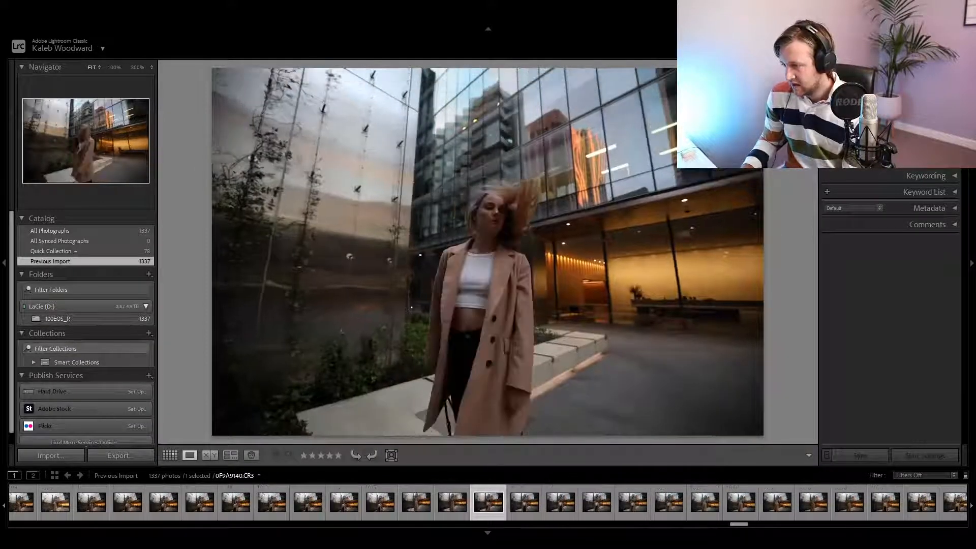
# Review the following full-coat frames through 0F9A9151 and add the one just before 0F9A9148 to the Quick Collection.
pyautogui.press('Right')
pyautogui.press('Right')
pyautogui.press('Right')
pyautogui.press('Right')
pyautogui.press('Right')
pyautogui.press('Right')
pyautogui.press('Right')
pyautogui.press('Right')
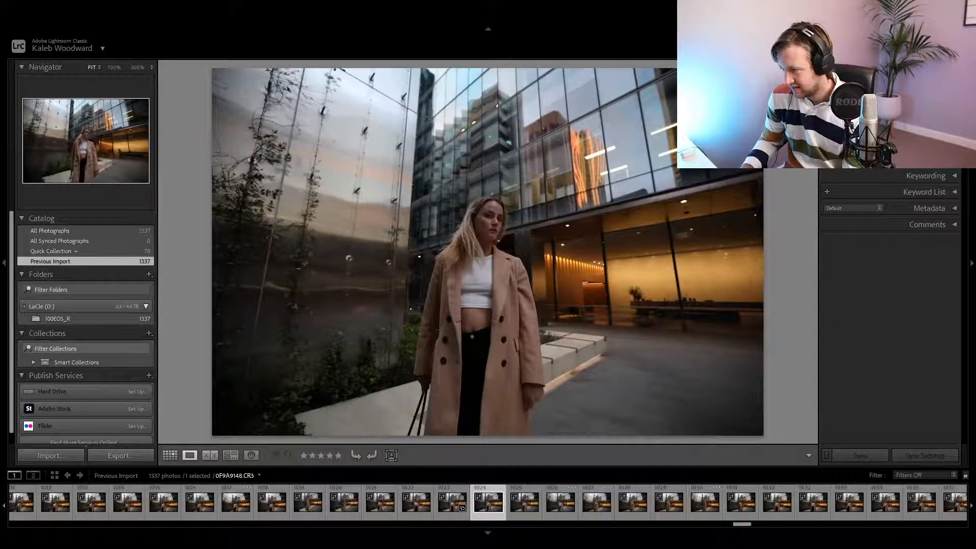
pyautogui.press('Right')
pyautogui.press('Right')
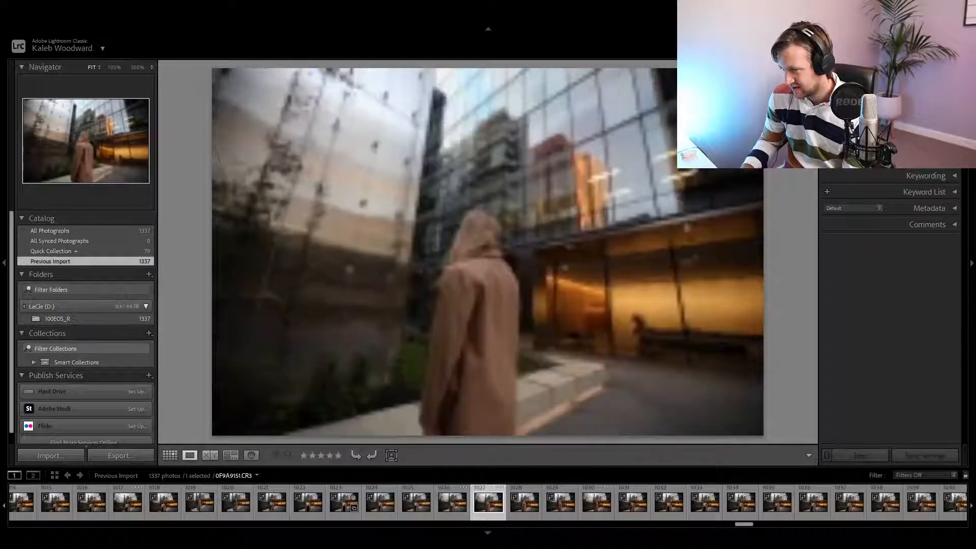
# Browse the landscape shots of the woman in the coat and add the windblown-hair shot 0F9A9156.CR3 to the Quick Collection.
pyautogui.press('Right')
pyautogui.press('Right')
pyautogui.press('Right')
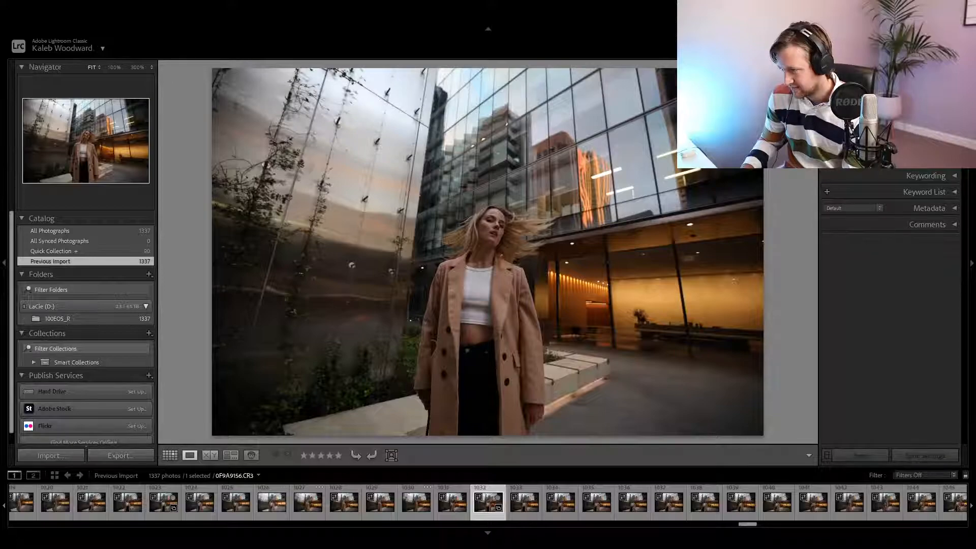
pyautogui.press('Right')
pyautogui.press('Right')
pyautogui.press('Right')
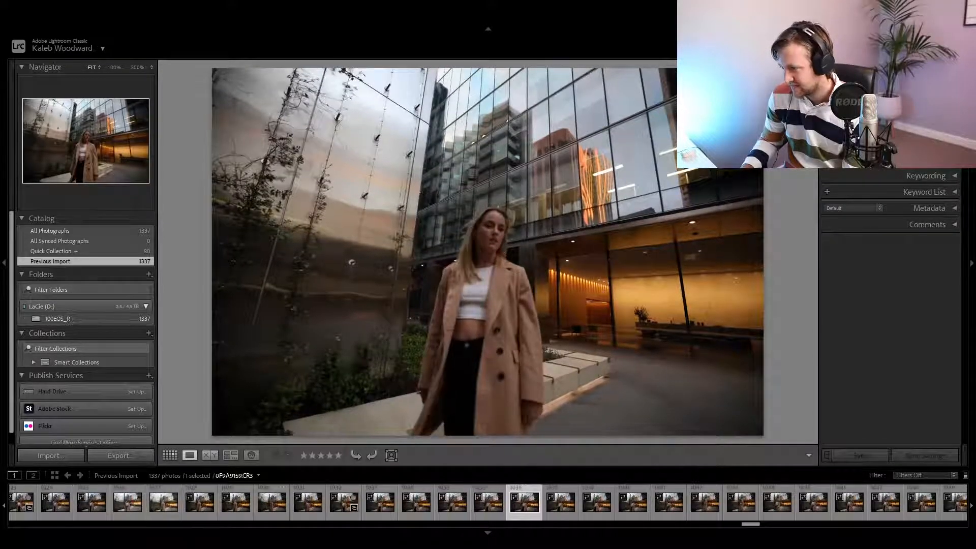
# Review the following landscape frames and add the shot with her hair swinging out, 0F9A9169.CR3, to the Quick Collection.
pyautogui.press('Right')
pyautogui.press('Right')
pyautogui.press('Right')
pyautogui.press('Right')
pyautogui.press('Right')
pyautogui.press('Right')
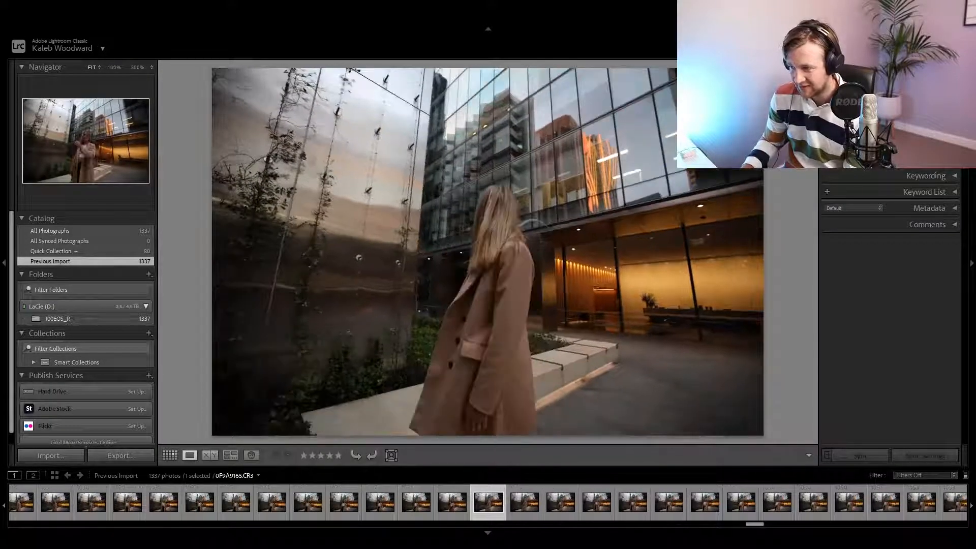
pyautogui.press('Right')
pyautogui.press('Right')
pyautogui.press('Right')
pyautogui.press('Right')
pyautogui.press('Right')
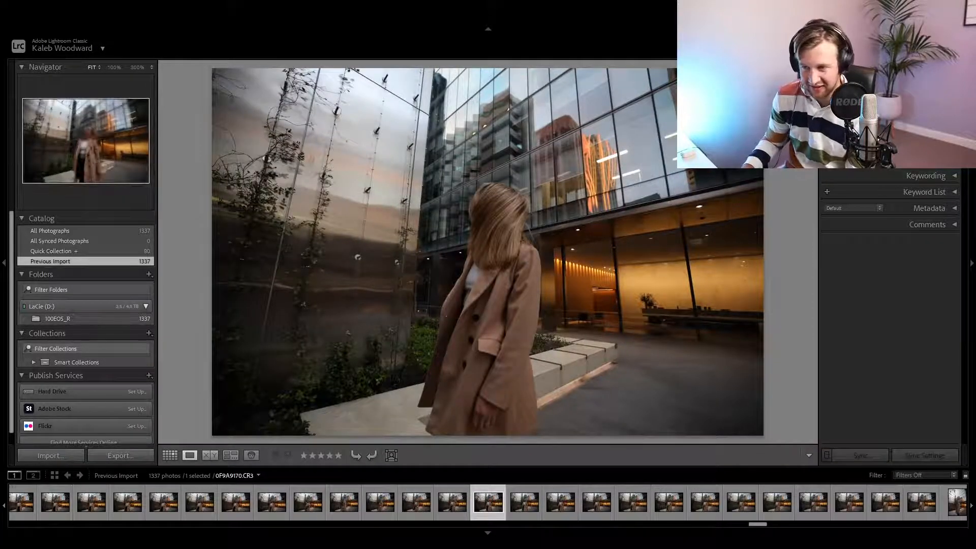
pyautogui.press('Left')
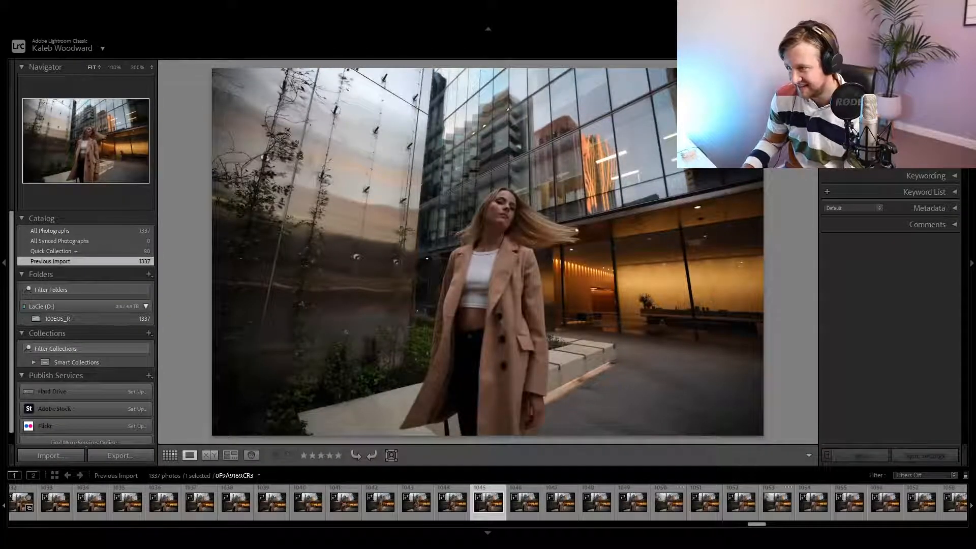
# Go through the remaining landscape frames and add the last one, 0F9A9182.CR3, to the Quick Collection.
pyautogui.press('Right')
pyautogui.press('Right')
pyautogui.press('Right')
pyautogui.press('Right')
pyautogui.press('Right')
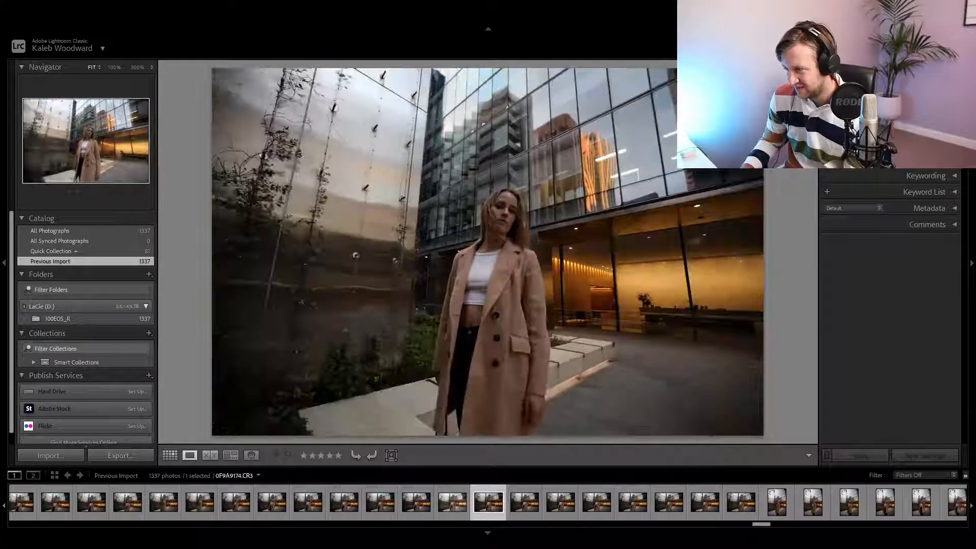
pyautogui.press('Right')
pyautogui.press('Right')
pyautogui.press('Right')
pyautogui.press('Right')
pyautogui.press('Right')
pyautogui.press('Right')
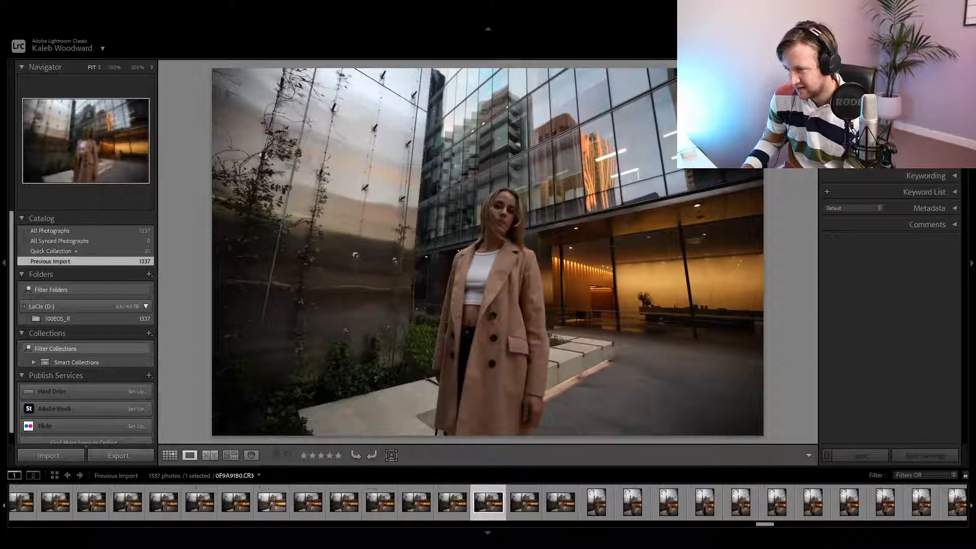
pyautogui.press('Right')
pyautogui.press('Right')
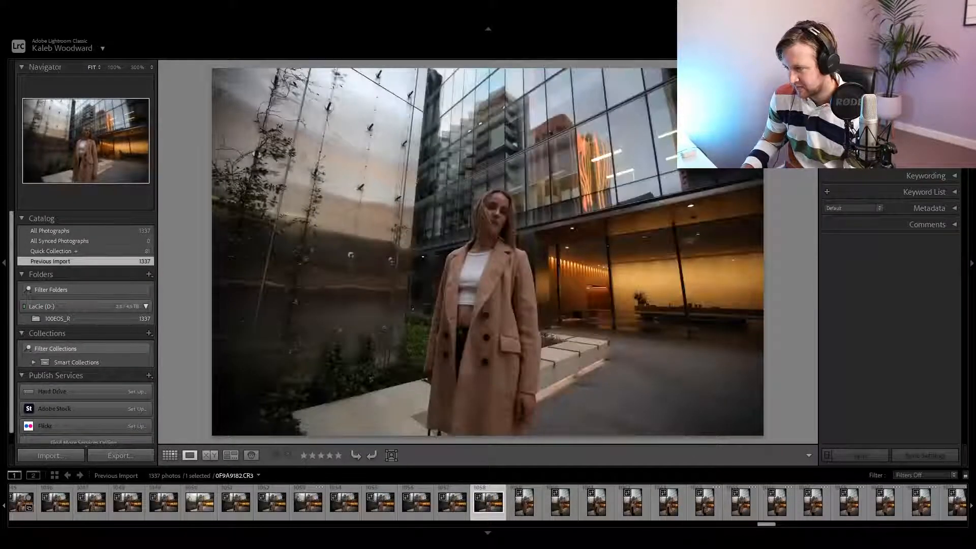
pyautogui.press('Right')
pyautogui.press('Left')
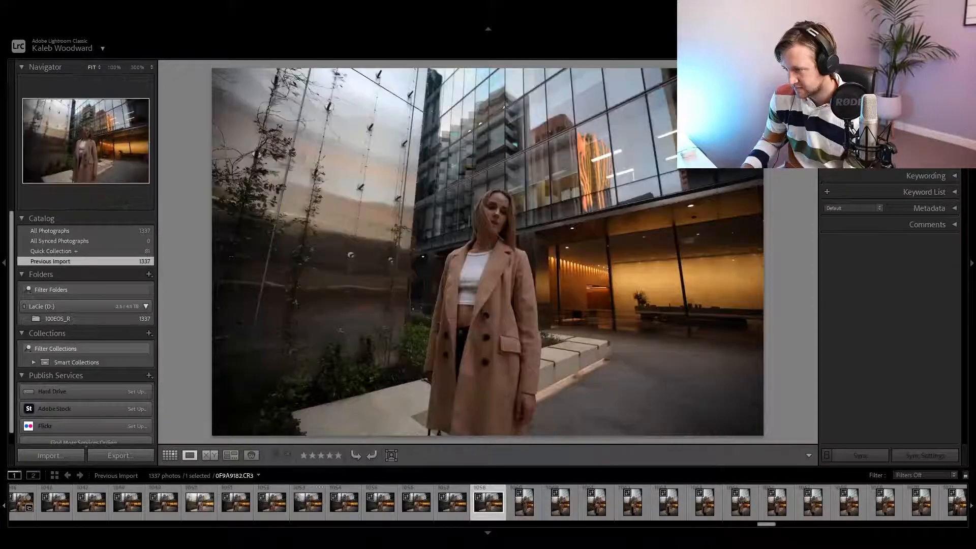
# Review the first vertical frames and add the windblown-hair shot and the shot two frames after it to the Quick Collection.
pyautogui.press('Right')
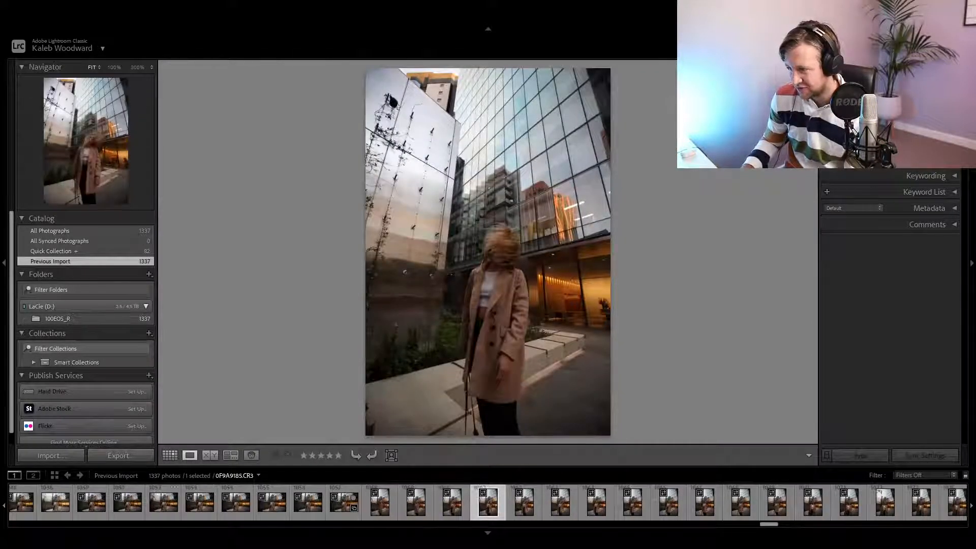
pyautogui.press('Right')
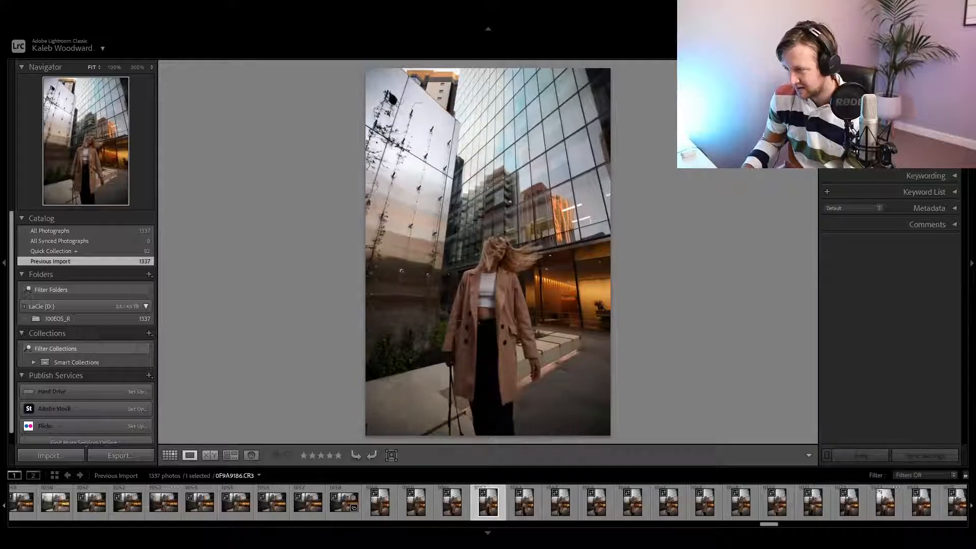
pyautogui.press('Right')
pyautogui.press('b')
pyautogui.press('Right')
pyautogui.press('Right')
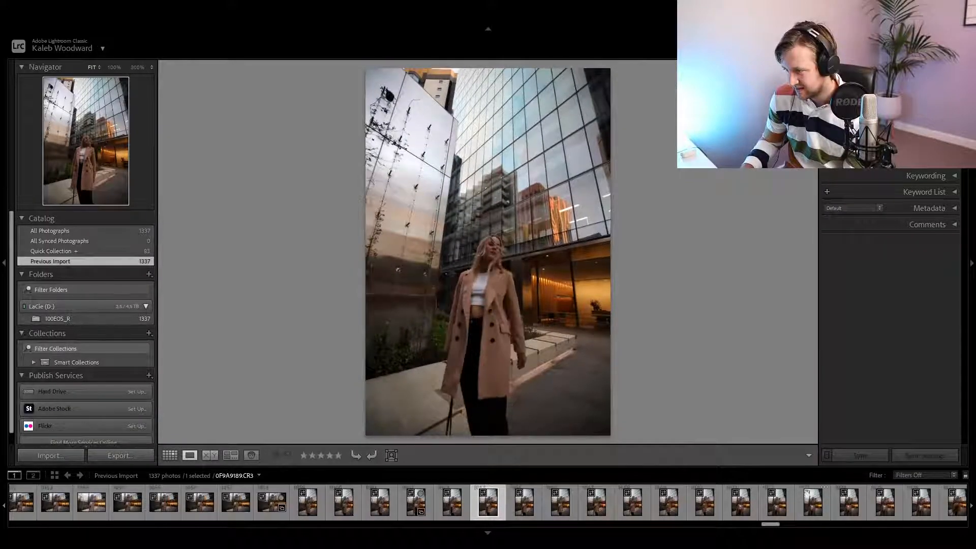
pyautogui.press('b')
# Review the vertical shots of the woman flipping her hair in front of the glass building for keepers.
pyautogui.press('Right')
pyautogui.press('Right')
pyautogui.press('Right')
pyautogui.press('Right')
pyautogui.press('Right')
pyautogui.press('Right')
pyautogui.press('Right')
pyautogui.press('Right')
pyautogui.press('Right')
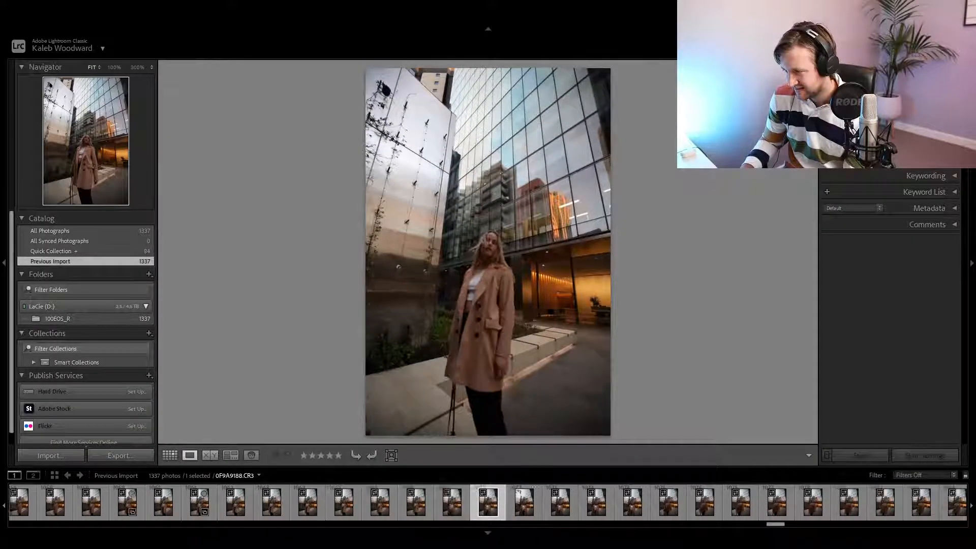
pyautogui.press('Right')
pyautogui.press('Right')
pyautogui.press('Right')
pyautogui.press('Right')
pyautogui.press('Right')
pyautogui.press('Right')
pyautogui.press('Right')
pyautogui.press('Right')
pyautogui.press('Right')
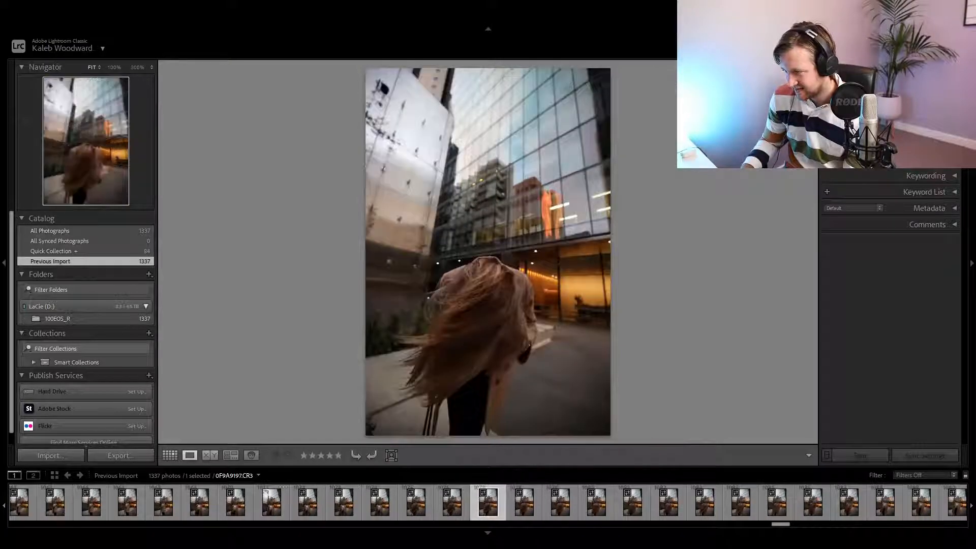
pyautogui.press('Right')
pyautogui.press('Right')
pyautogui.press('Right')
pyautogui.press('Right')
pyautogui.press('Right')
pyautogui.press('Right')
pyautogui.press('Right')
pyautogui.press('Right')
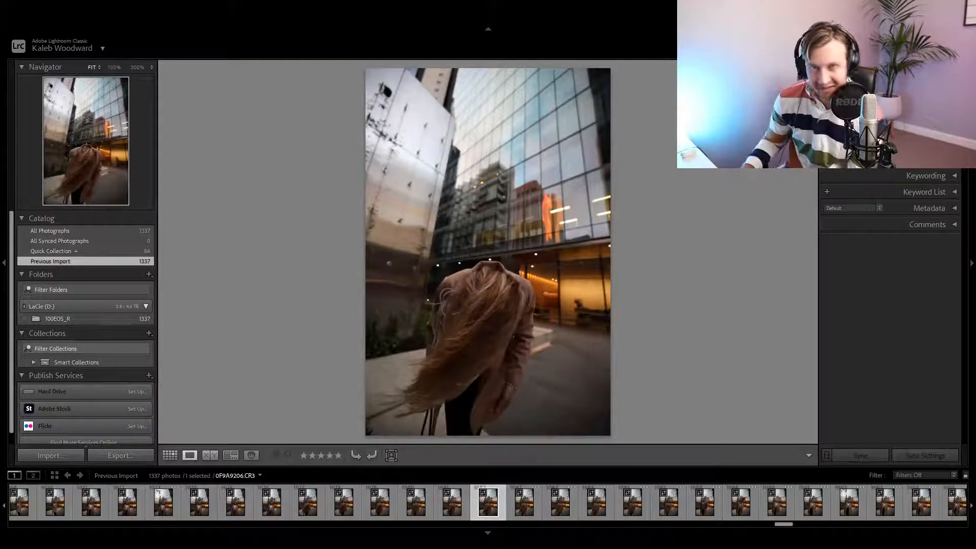
pyautogui.press('Right')
pyautogui.press('Right')
pyautogui.press('Right')
pyautogui.press('Right')
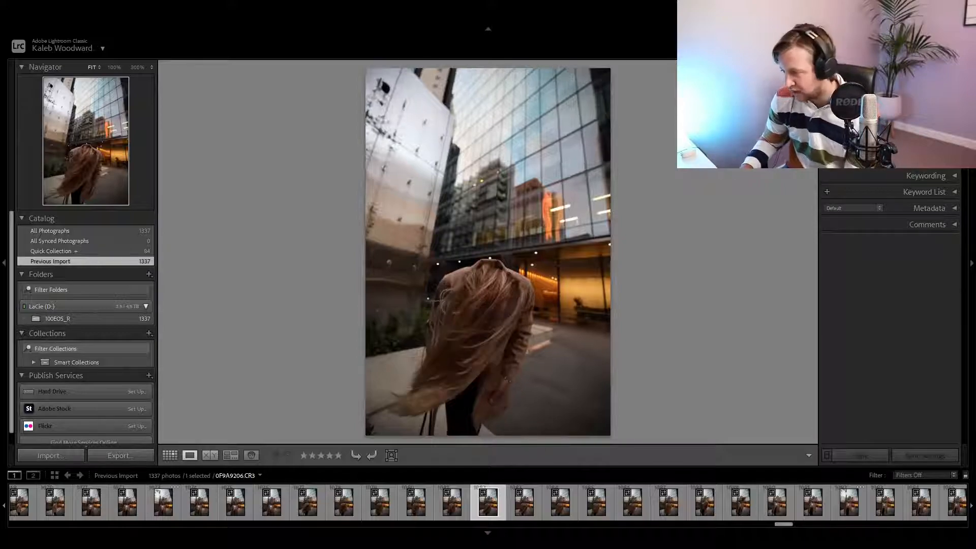
pyautogui.press('Right')
pyautogui.press('Right')
pyautogui.press('Right')
pyautogui.press('Right')
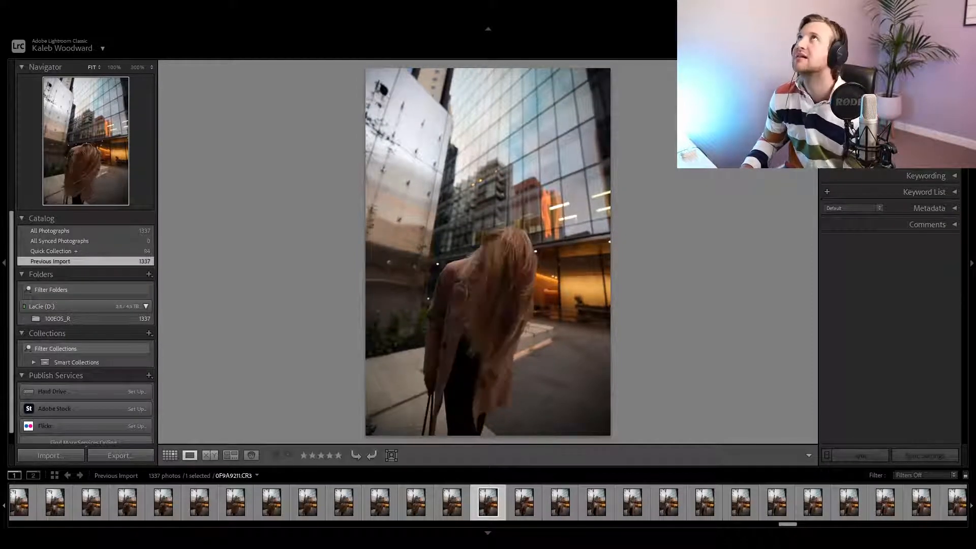
# Check the rest of the vertical coat portraits, from the raised-head shots to the final standing poses.
pyautogui.press('Right')
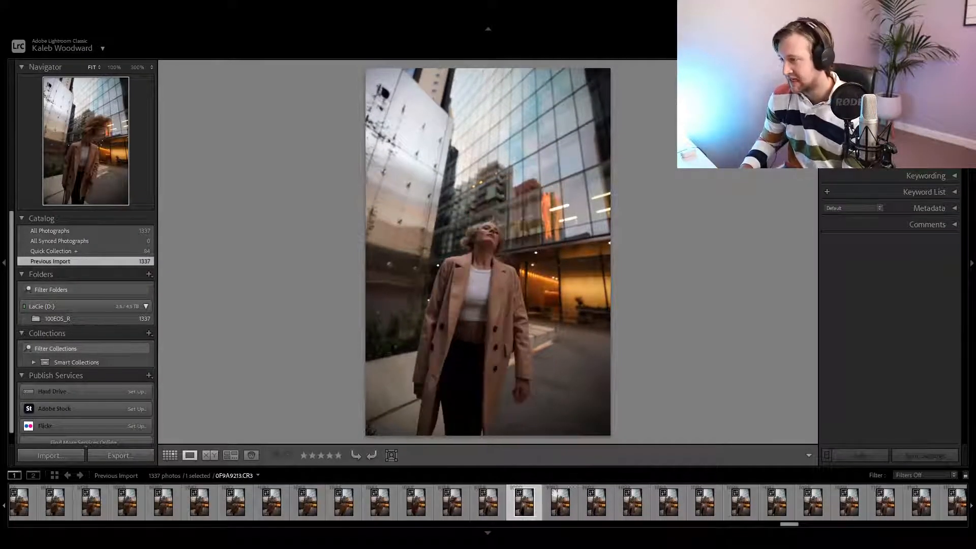
pyautogui.press('Right')
pyautogui.press('Right')
pyautogui.press('Right')
pyautogui.press('Right')
pyautogui.press('Right')
pyautogui.press('Right')
pyautogui.press('Right')
pyautogui.press('Right')
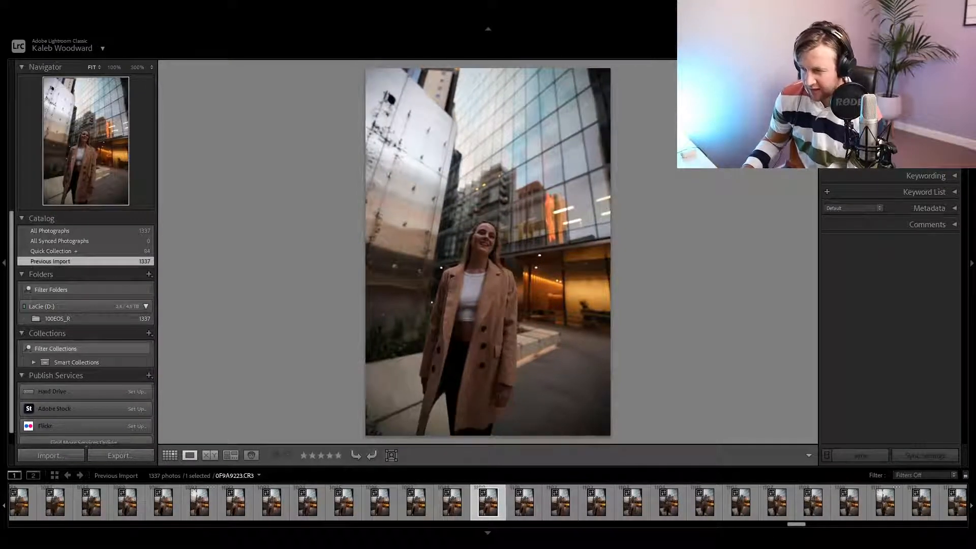
pyautogui.press('Right')
pyautogui.press('Right')
pyautogui.press('Right')
pyautogui.press('Right')
pyautogui.press('Right')
pyautogui.press('Right')
pyautogui.press('Right')
pyautogui.press('Right')
pyautogui.press('Right')
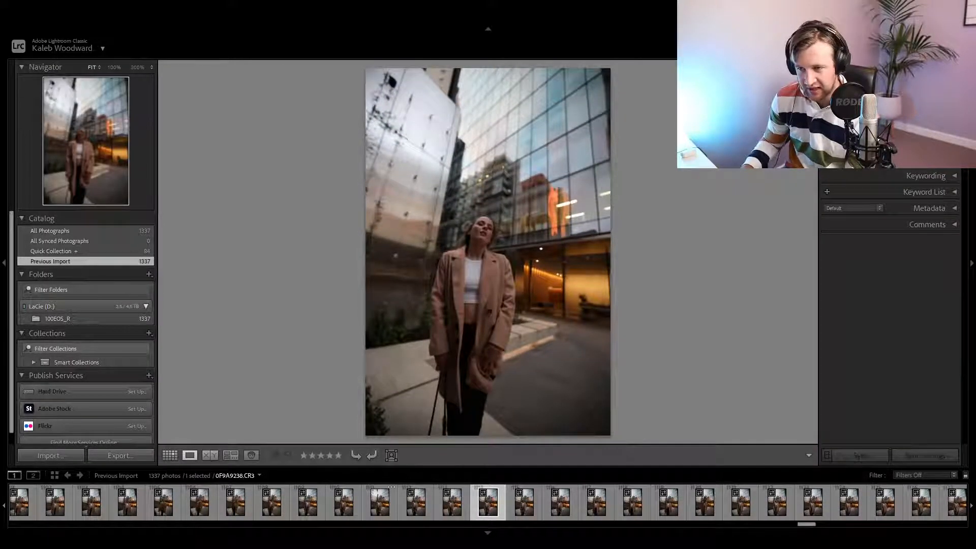
pyautogui.press('Right')
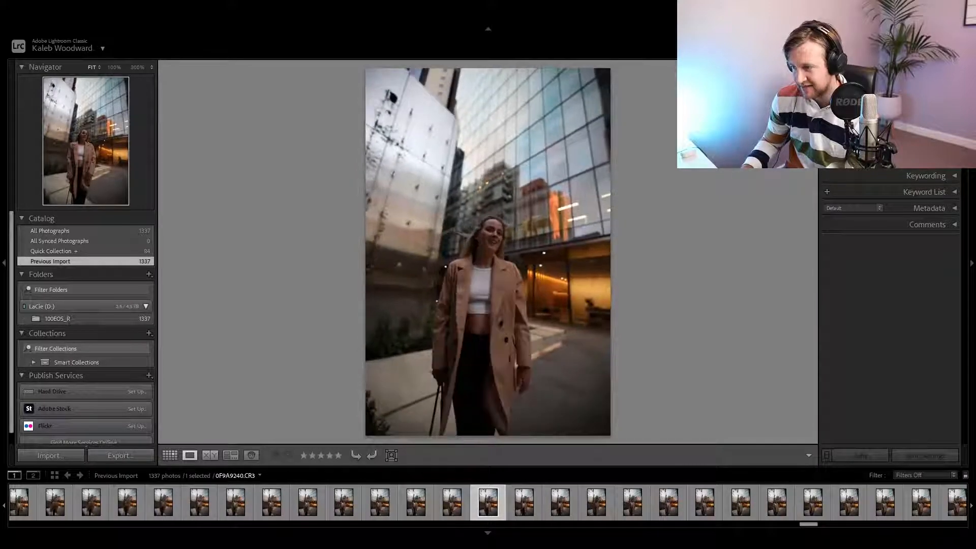
pyautogui.press('Right')
pyautogui.press('Right')
pyautogui.press('Right')
pyautogui.press('Right')
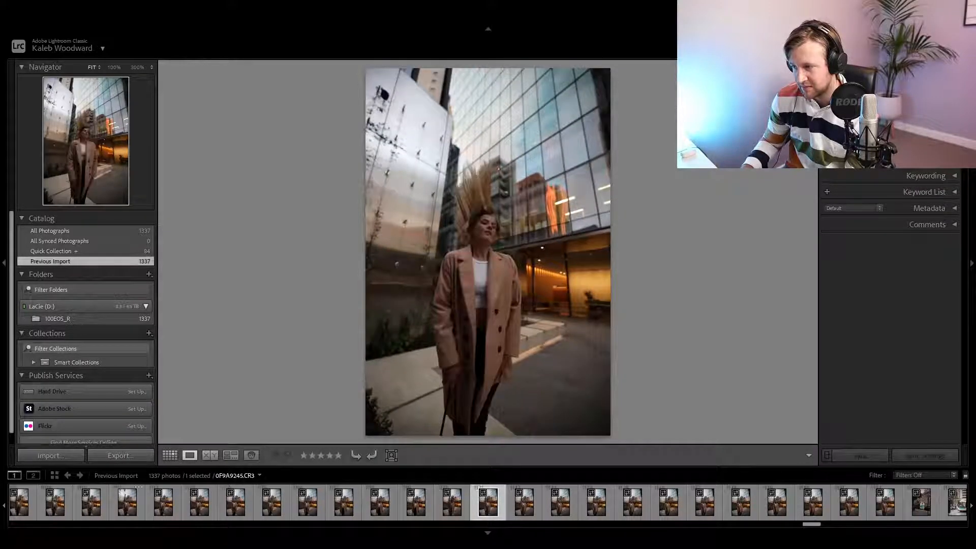
pyautogui.press('Right')
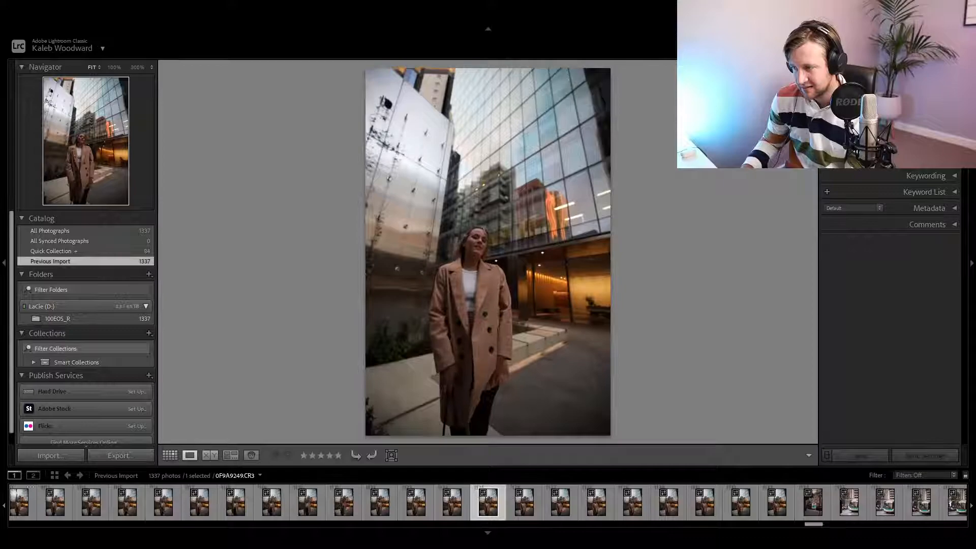
pyautogui.press('Right')
pyautogui.press('Right')
pyautogui.press('Right')
pyautogui.press('Right')
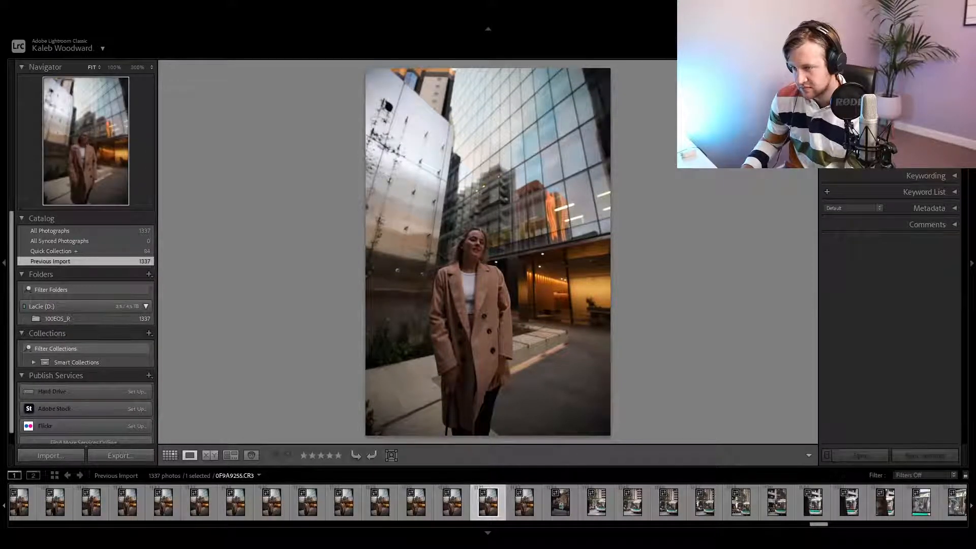
# Look through the street photos of the buses and passers-by that follow the portrait series.
pyautogui.press('Right')
pyautogui.press('Right')
pyautogui.press('Right')
pyautogui.press('Right')
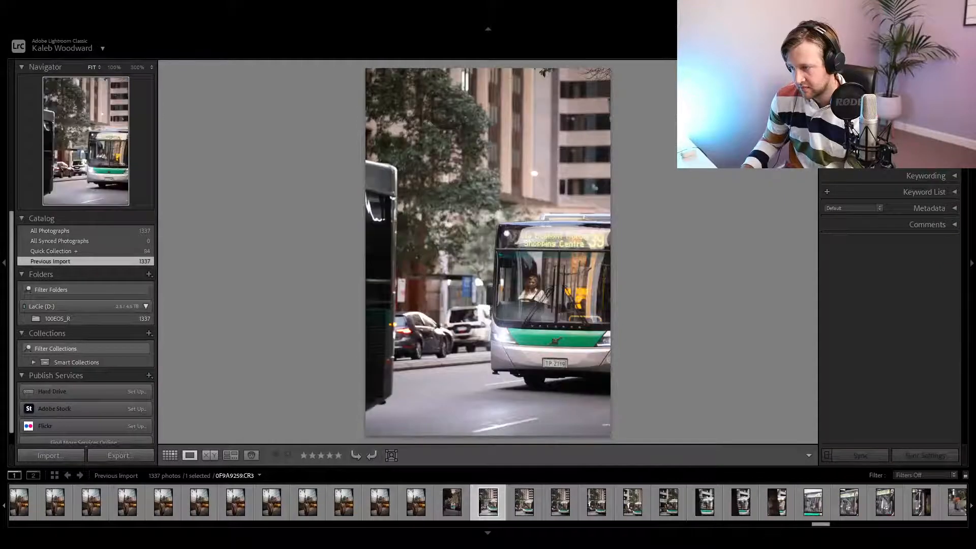
pyautogui.press('Right')
pyautogui.press('Right')
pyautogui.press('Right')
pyautogui.press('Right')
pyautogui.press('Right')
pyautogui.press('Right')
pyautogui.press('Right')
pyautogui.press('Right')
pyautogui.press('Right')
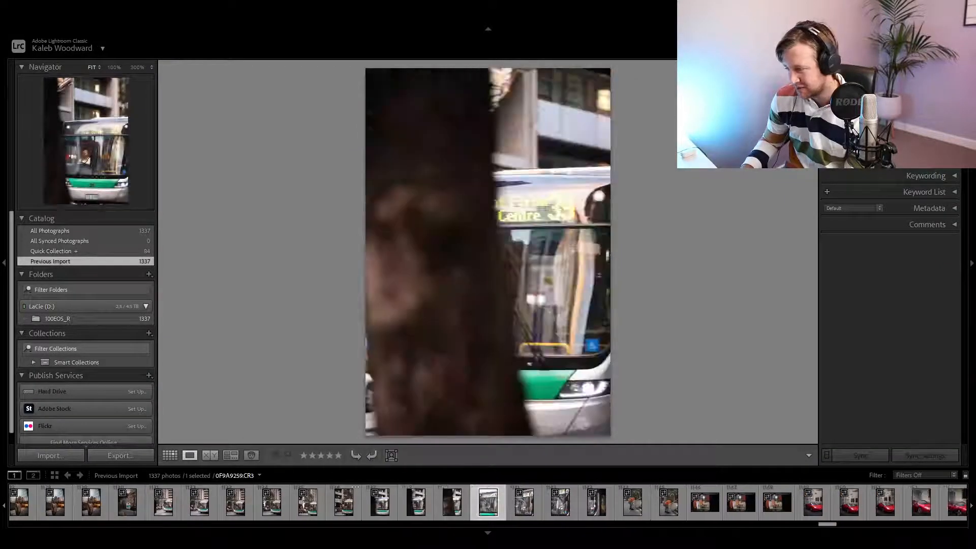
pyautogui.press('Right')
pyautogui.press('Right')
pyautogui.press('Right')
pyautogui.press('Right')
pyautogui.press('Right')
pyautogui.press('Right')
pyautogui.press('Right')
pyautogui.press('Right')
pyautogui.press('Right')
pyautogui.press('Right')
pyautogui.press('Right')
pyautogui.press('Right')
pyautogui.press('Right')
pyautogui.press('Right')
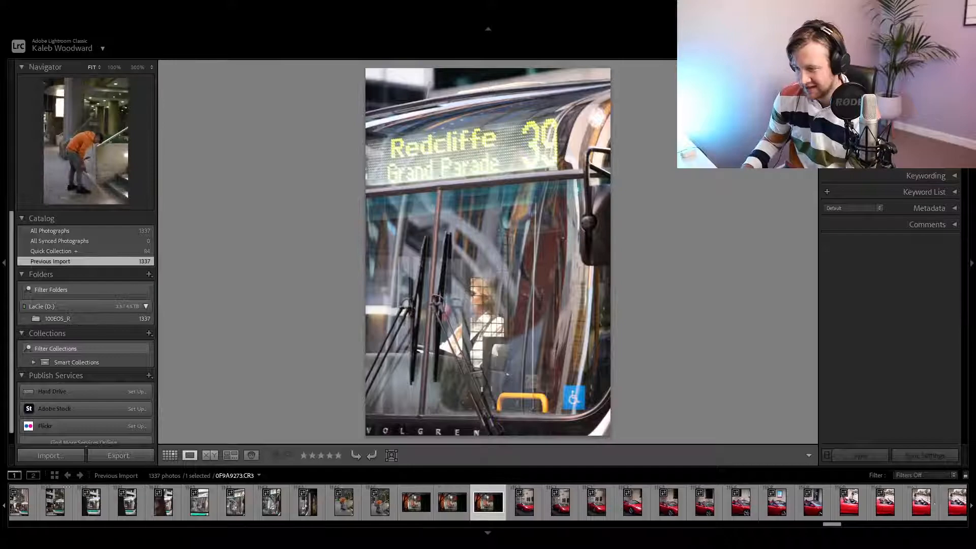
# Examine the red sports car photos, comparing the close side view with the earlier wider frames.
pyautogui.press('Right')
pyautogui.press('Right')
pyautogui.press('Right')
pyautogui.press('Right')
pyautogui.press('Right')
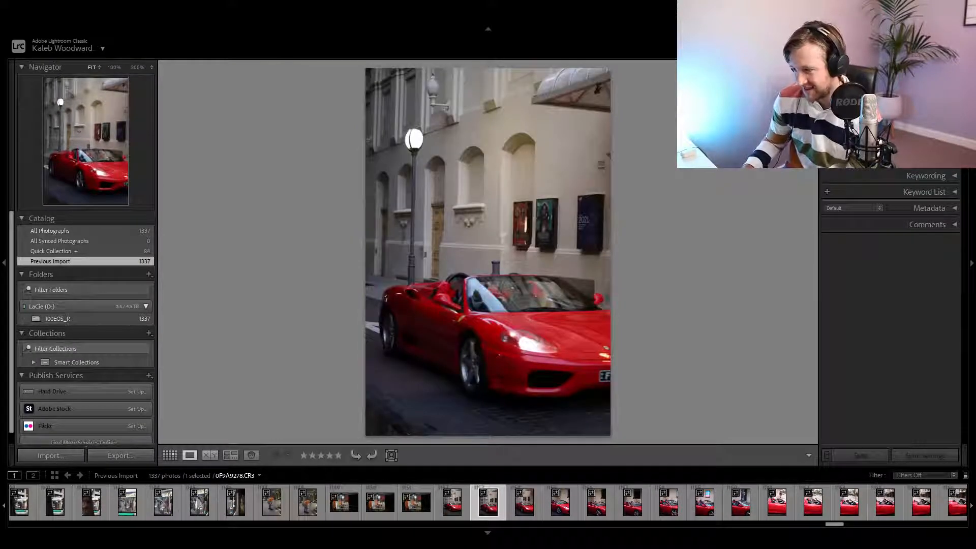
pyautogui.press('Right')
pyautogui.press('Right')
pyautogui.press('Right')
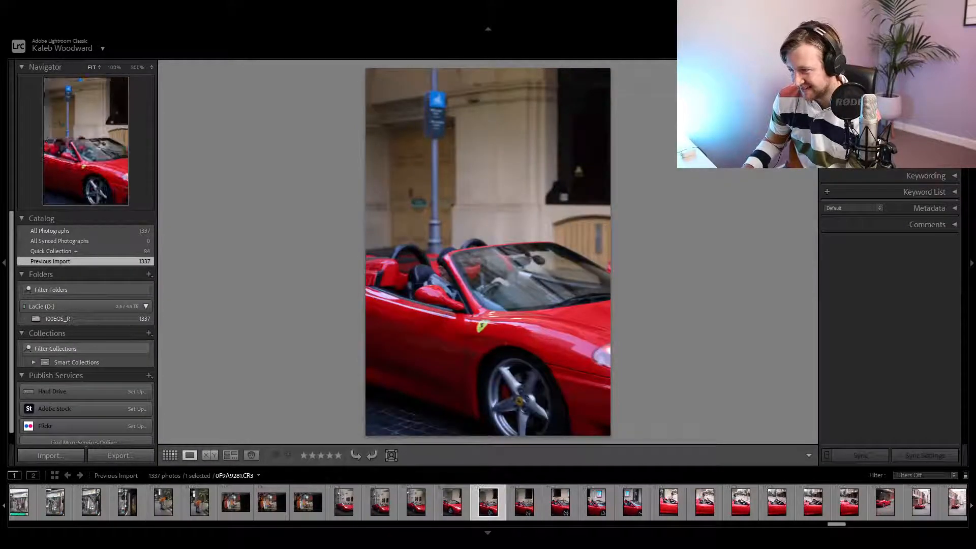
pyautogui.press('Right')
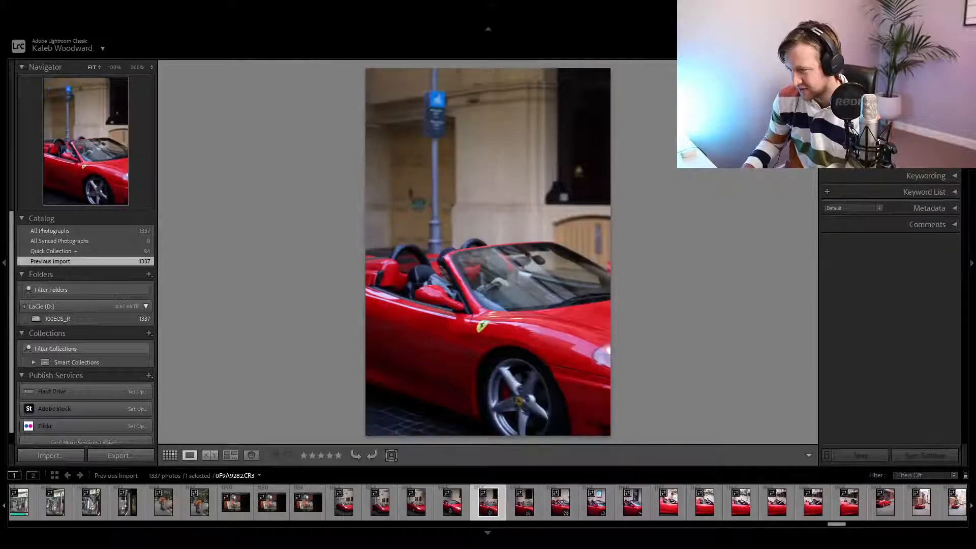
pyautogui.press('Left')
pyautogui.press('Left')
pyautogui.press('Left')
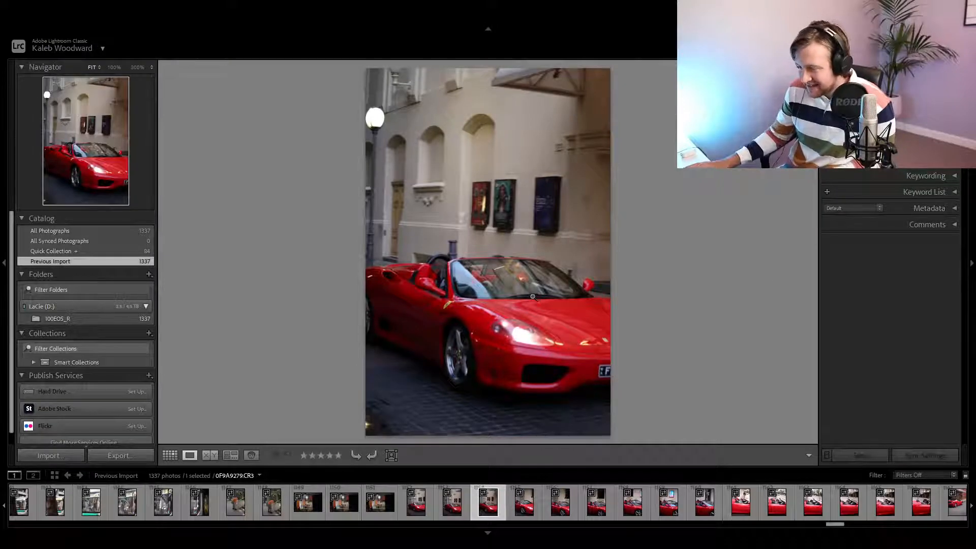
# Show the Quick Collection and open its first photo in the Develop module.
pyautogui.click(120, 250)
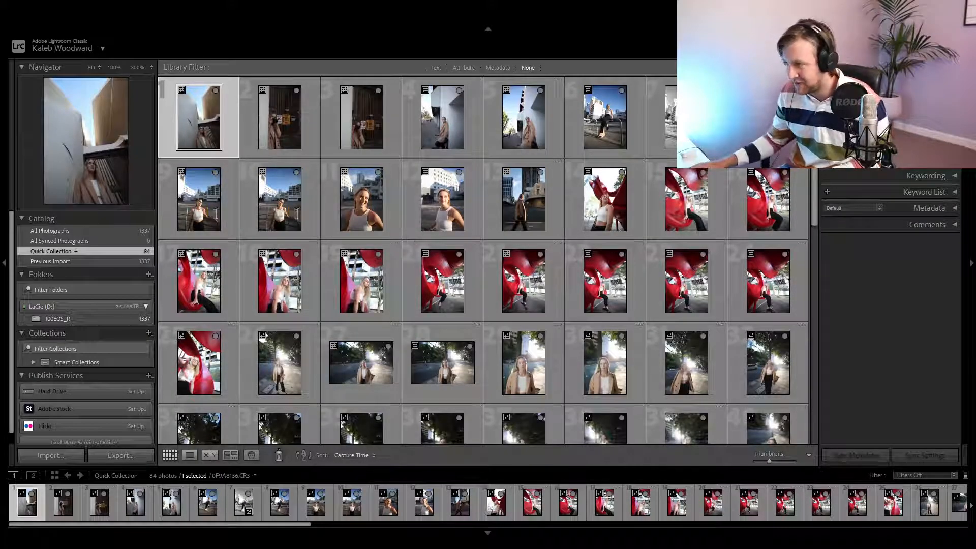
pyautogui.press('d')
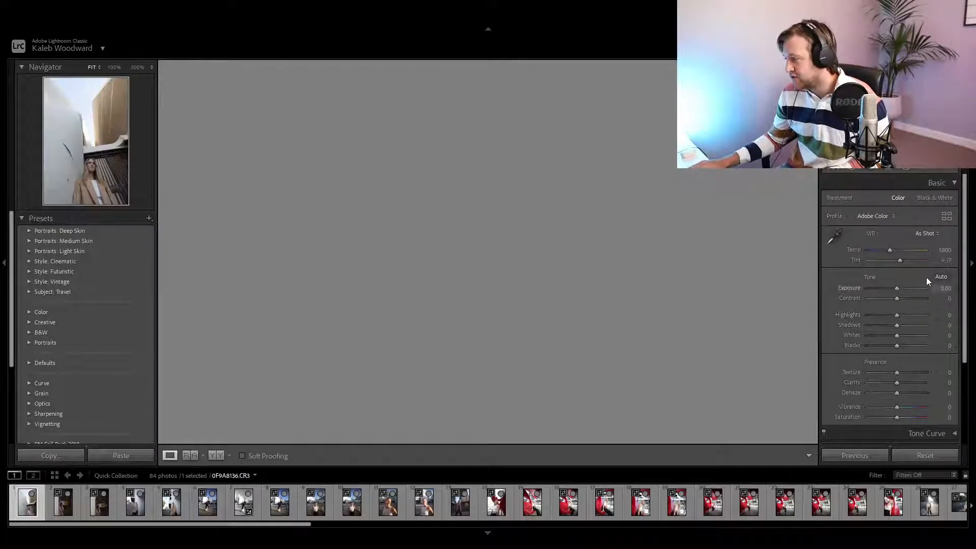
# Keep the temperature at its as-shot value and set Highlights to +39, Shadows to -60, Whites to +53 and Blacks to +30.
pyautogui.moveTo(927, 250); pyautogui.dragTo(883, 251)
pyautogui.doubleClick(882, 250)
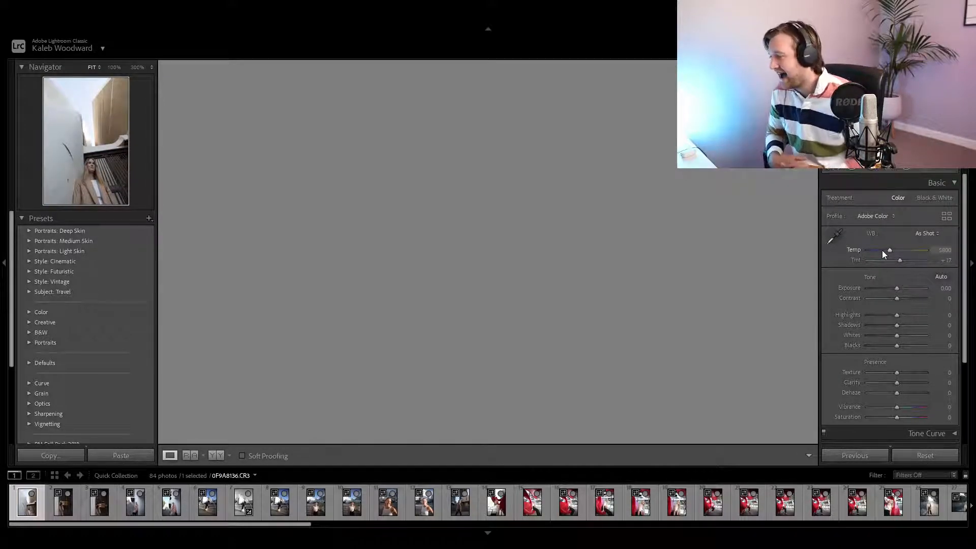
pyautogui.moveTo(896, 315); pyautogui.dragTo(907, 344)
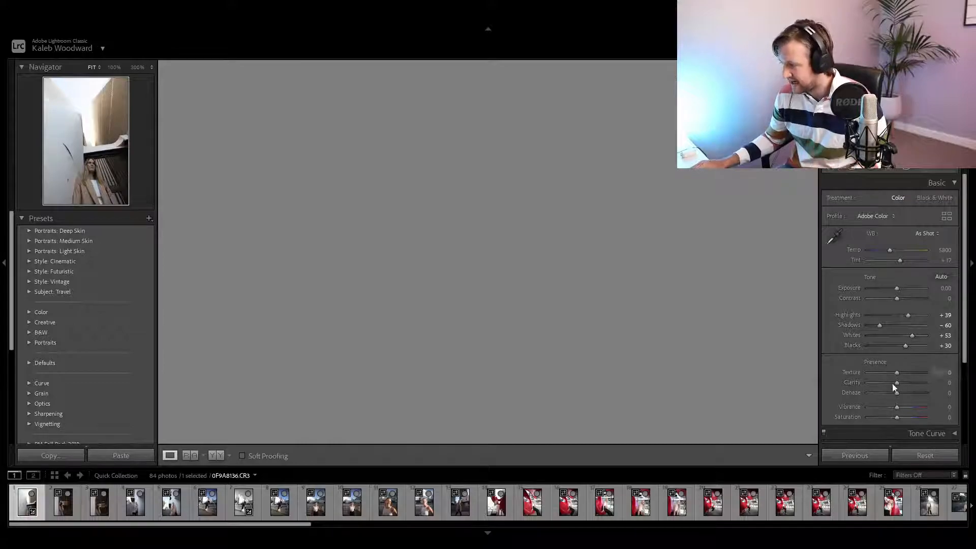
# Reset all Develop adjustments on the current photo and go to the end of the Quick Collection.
pyautogui.click(904, 455)
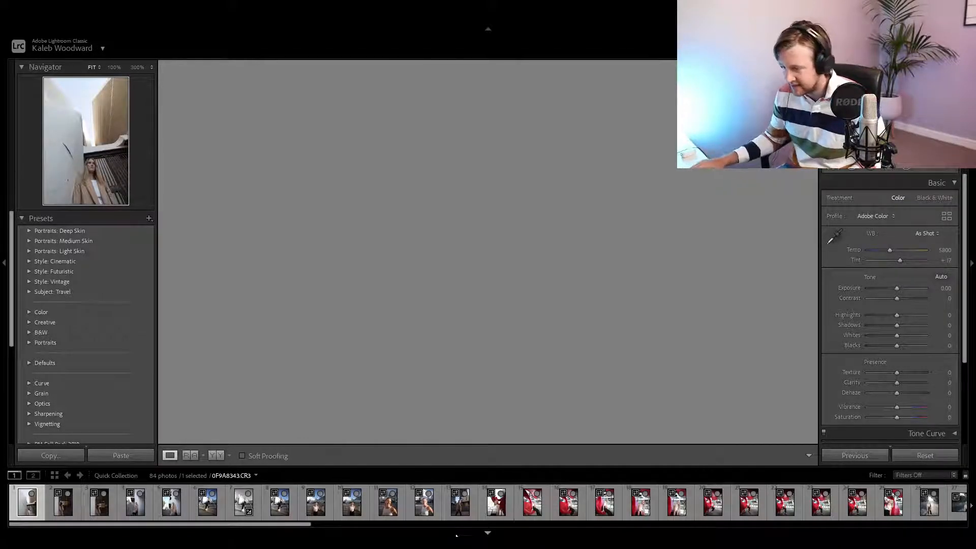
pyautogui.moveTo(207, 527); pyautogui.dragTo(867, 530)
pyautogui.click(791, 509)
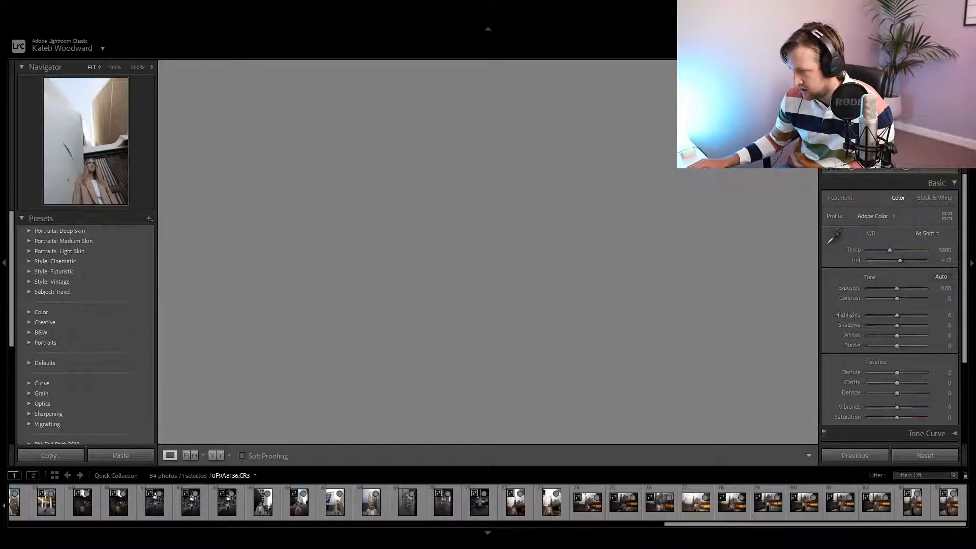
# Switch to OBS, hide the Lightroom capture source in the scene, and return to Lightroom Classic.
pyautogui.hotkey('shift', 'f')
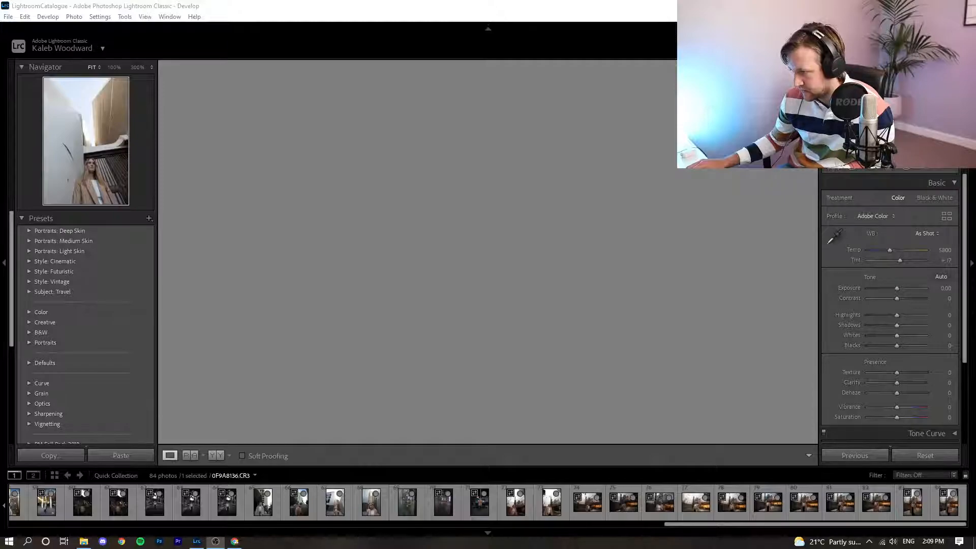
pyautogui.click(577, 358)
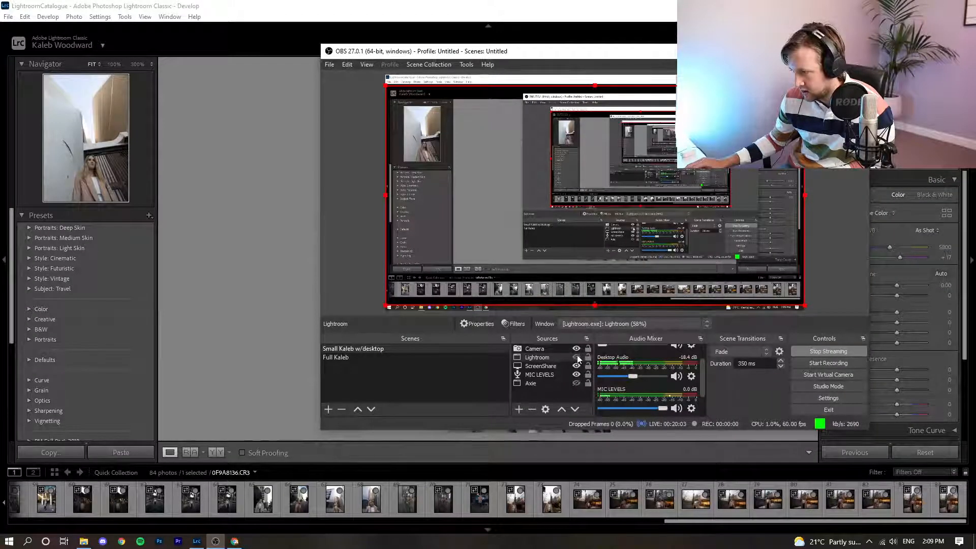
pyautogui.moveTo(701, 51); pyautogui.dragTo(793, 64)
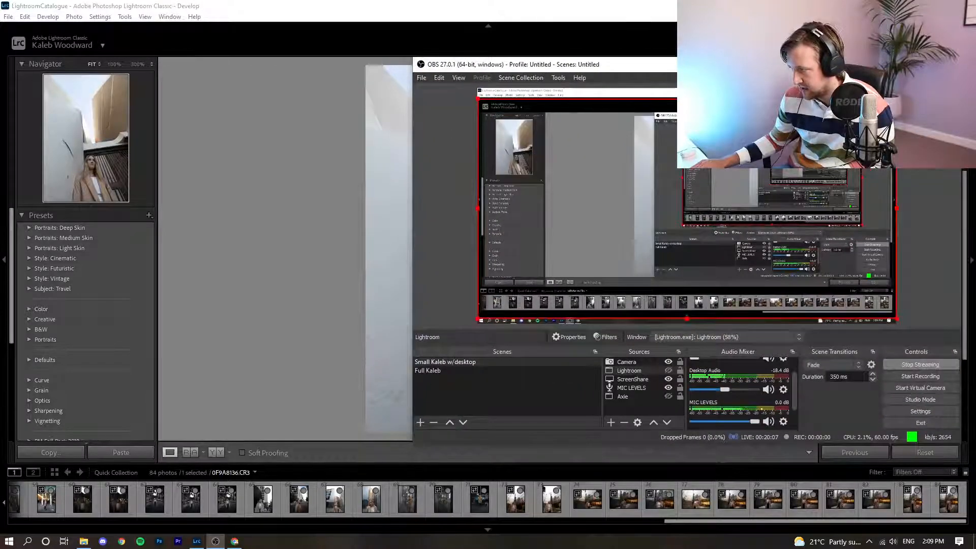
pyautogui.click(903, 64)
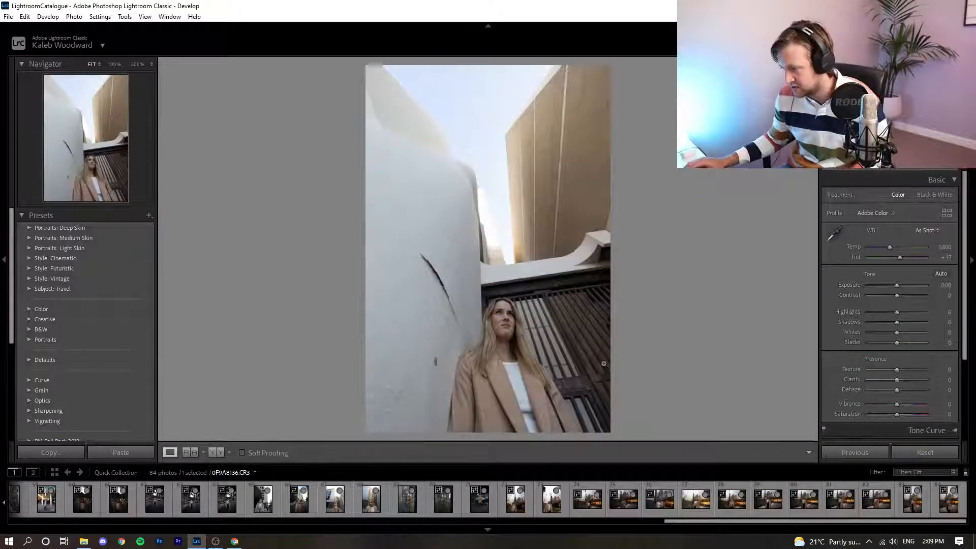
# Look through the last three Quick Collection photos of the woman in the coat before the glass building.
pyautogui.click(878, 507)
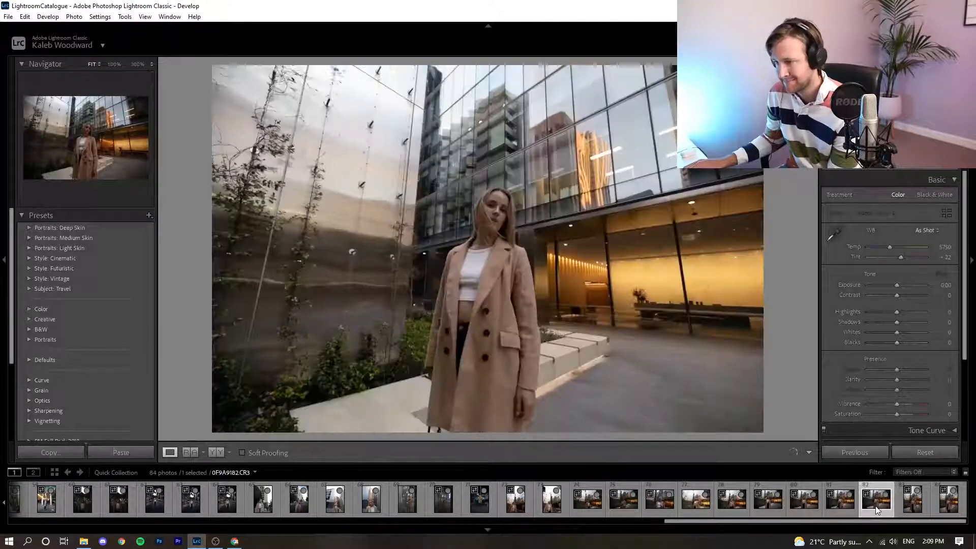
pyautogui.click(906, 502)
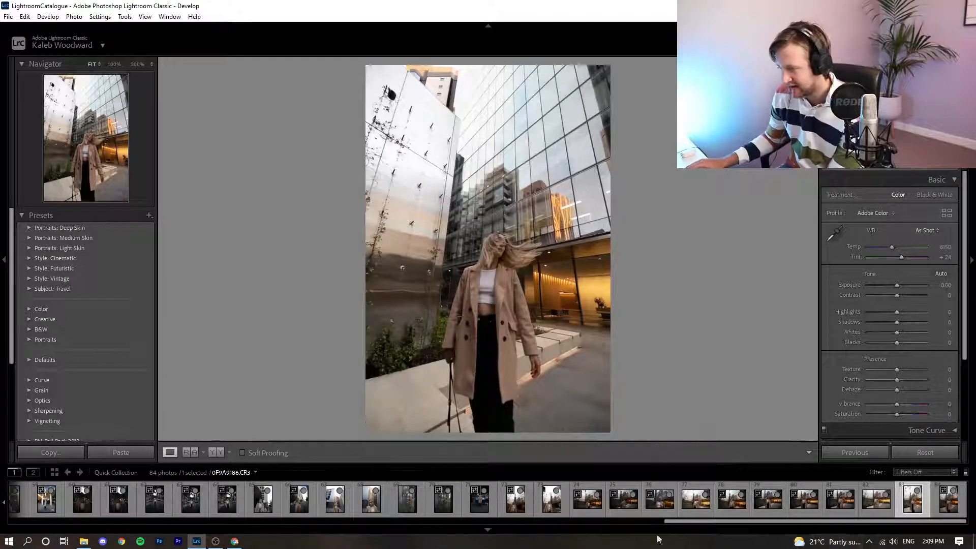
pyautogui.press('Right')
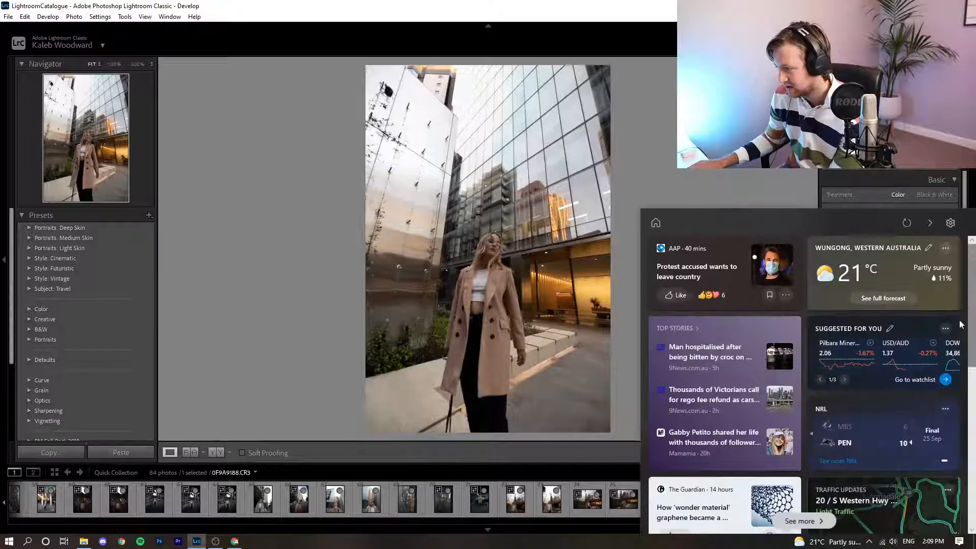
pyautogui.click(834, 542)
pyautogui.click(709, 298)
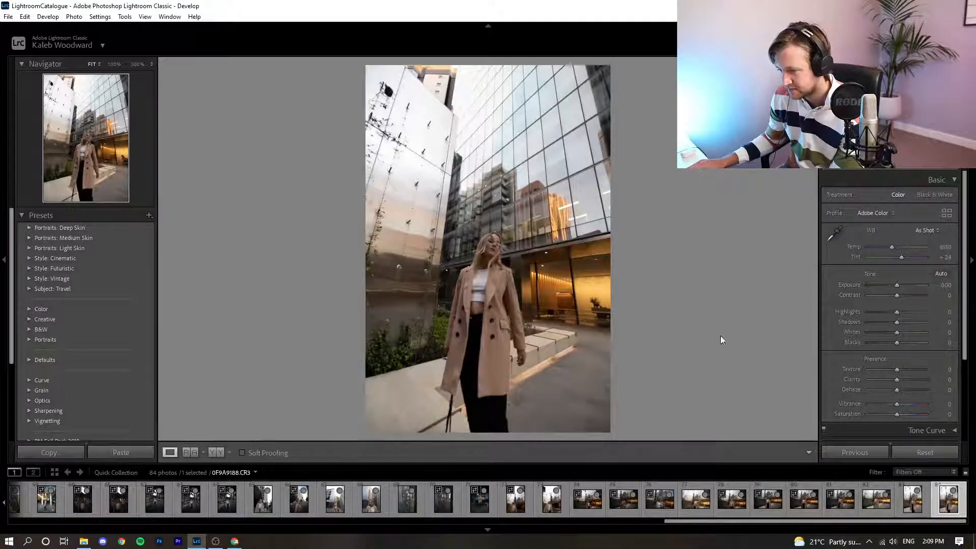
# Compare the horizontal and vertical frames at the glass building and select the vertical 0F9A9186.CR3 for editing.
pyautogui.click(915, 507)
pyautogui.click(917, 509)
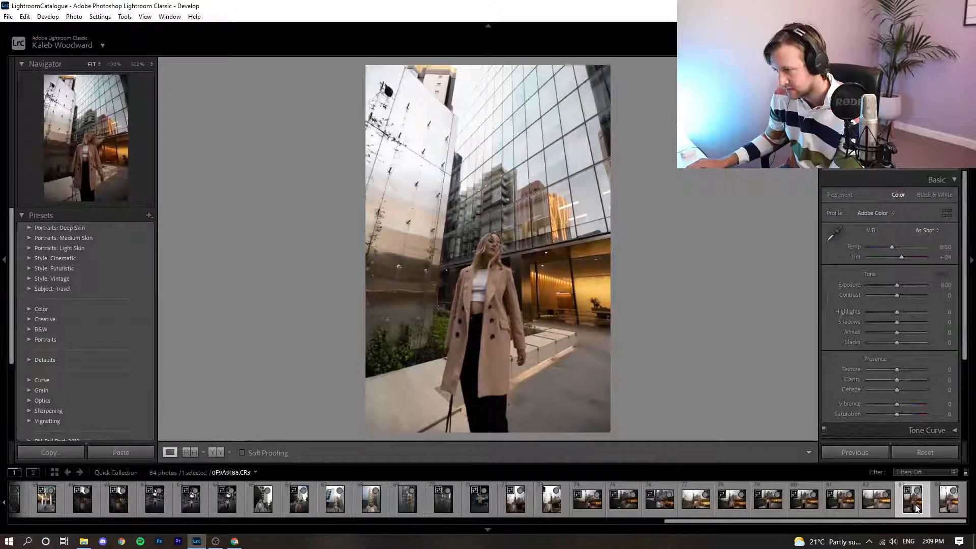
pyautogui.press('Left')
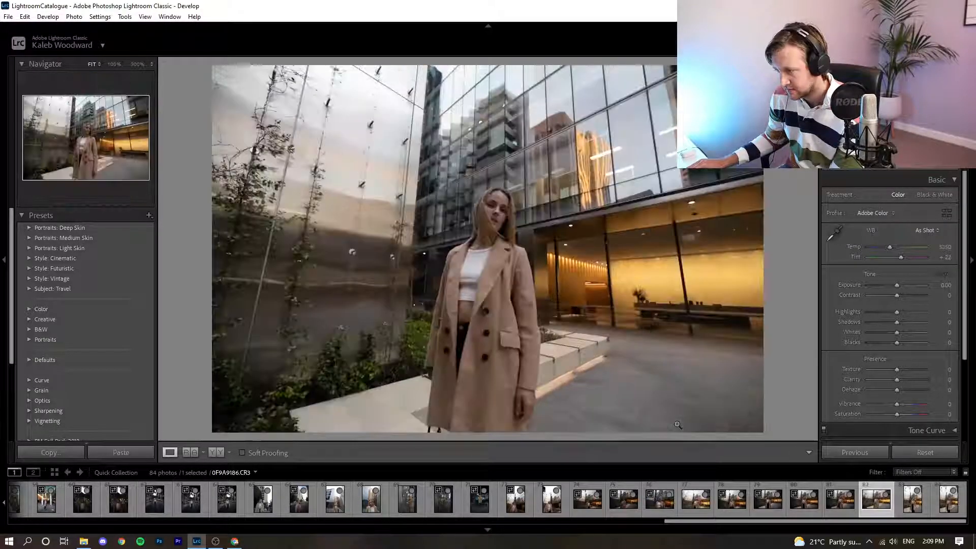
pyautogui.press('Right')
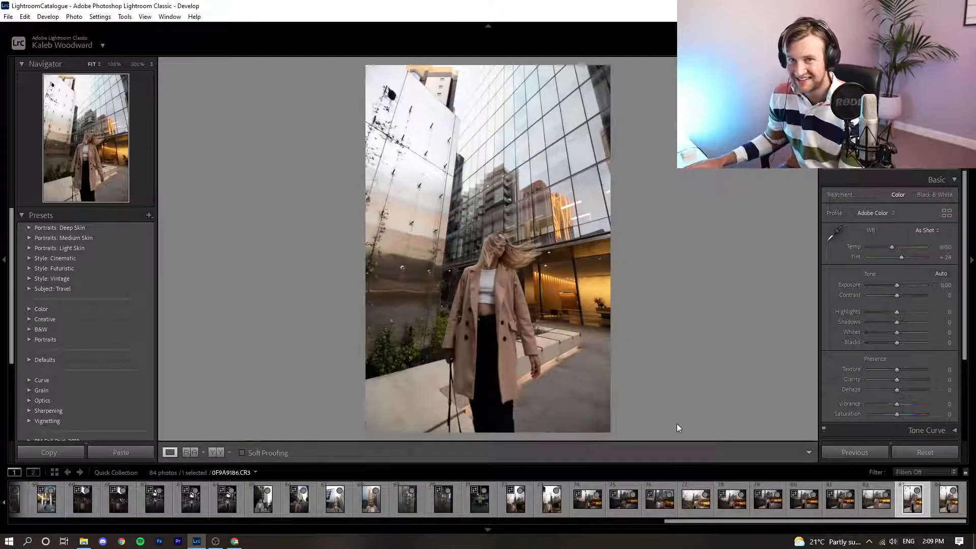
pyautogui.click(886, 511)
pyautogui.press('Left')
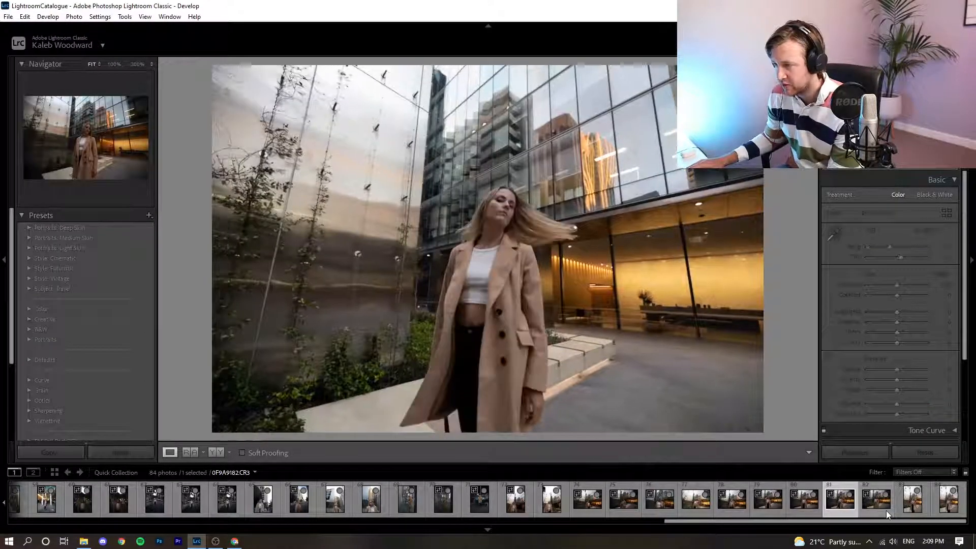
pyautogui.press('Left')
pyautogui.press('Left')
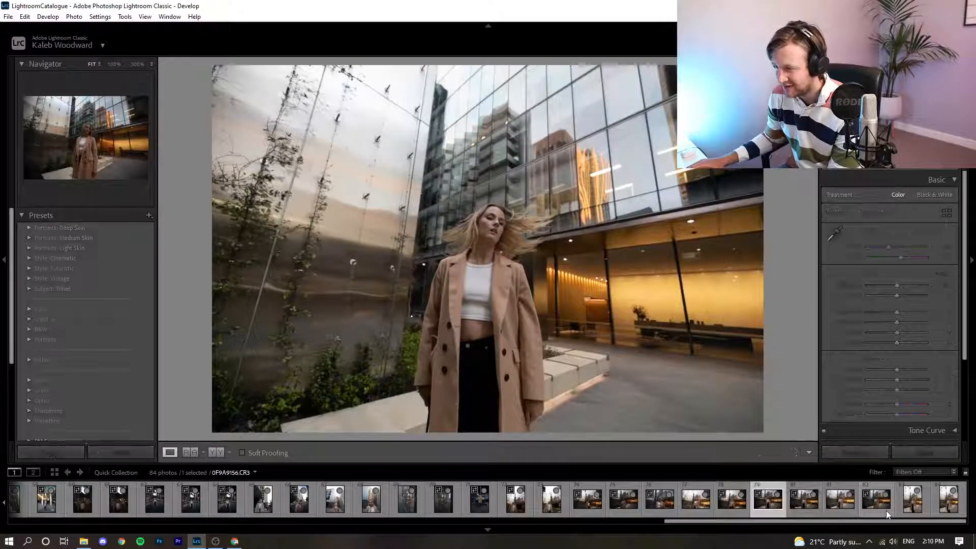
pyautogui.press('Right')
pyautogui.click(898, 504)
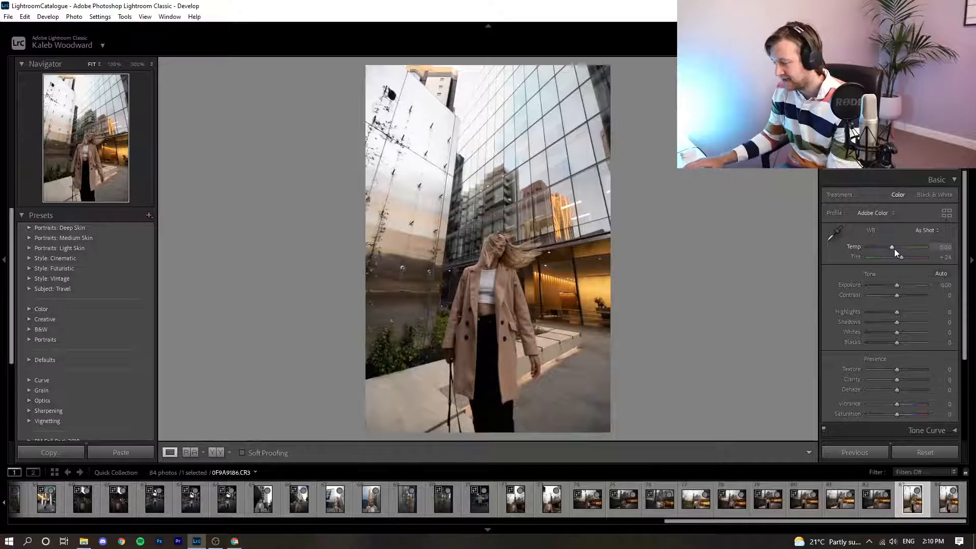
# Set the temperature to 6737, try a Tint of +13 and undo the tint change.
pyautogui.moveTo(892, 249); pyautogui.dragTo(899, 247)
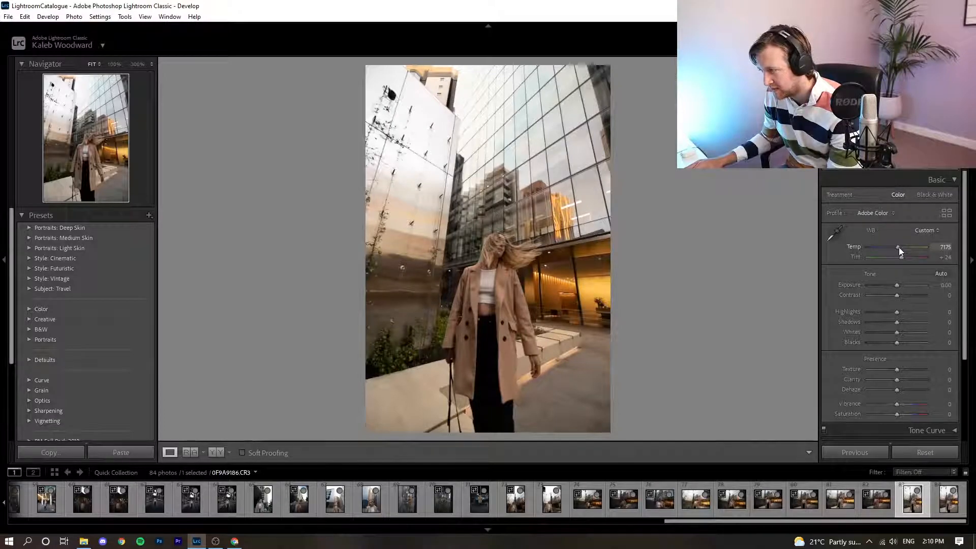
pyautogui.moveTo(899, 247); pyautogui.dragTo(899, 259)
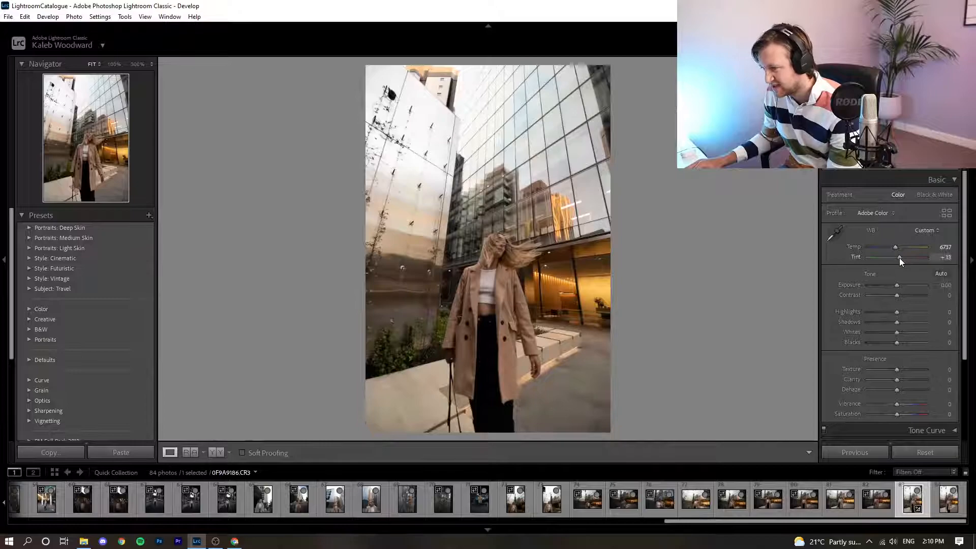
pyautogui.hotkey('ctrl', 'z')
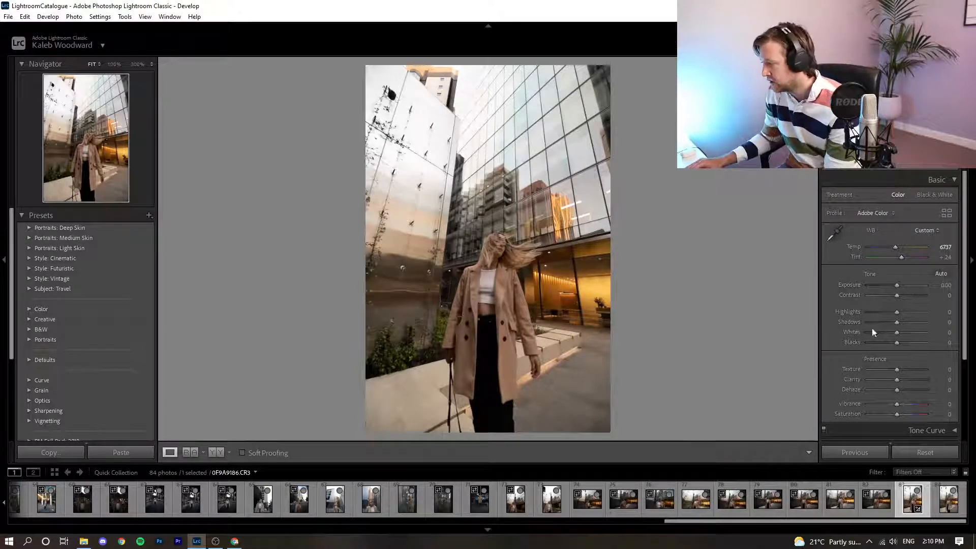
# Set Highlights to -100, Shadows to -7, Whites to +40 and Blacks to -19, with Exposure at 0.00.
pyautogui.moveTo(899, 285); pyautogui.dragTo(859, 320)
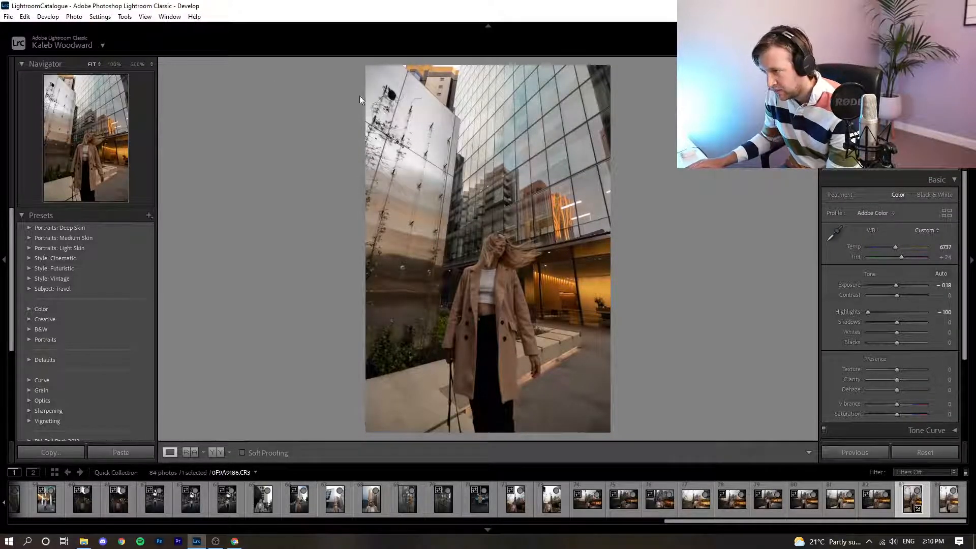
pyautogui.moveTo(897, 285); pyautogui.dragTo(899, 287)
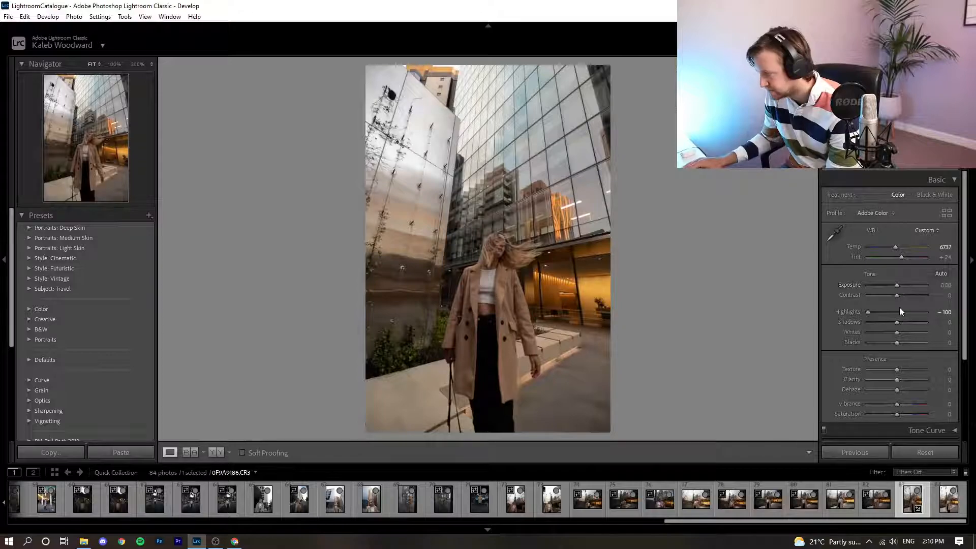
pyautogui.moveTo(899, 321); pyautogui.dragTo(891, 326)
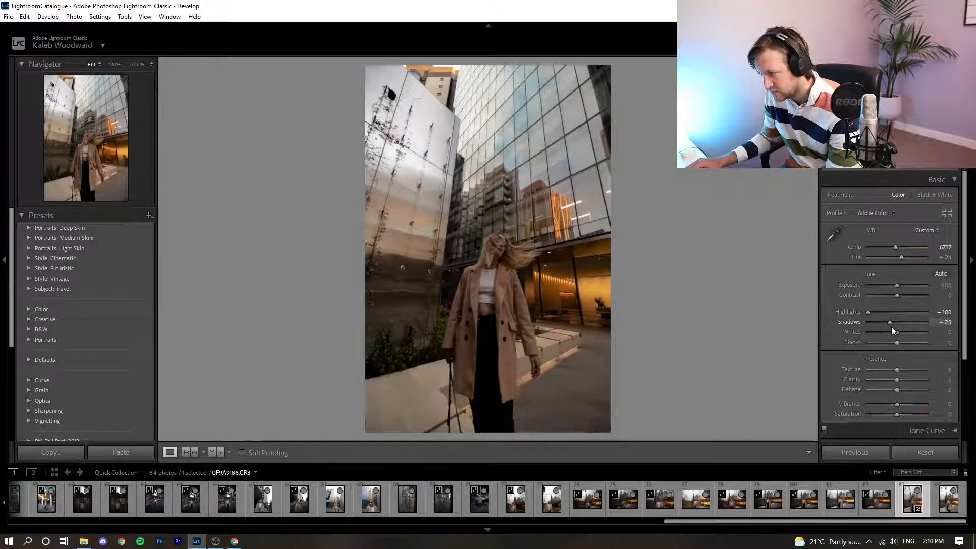
pyautogui.moveTo(890, 327); pyautogui.dragTo(896, 335)
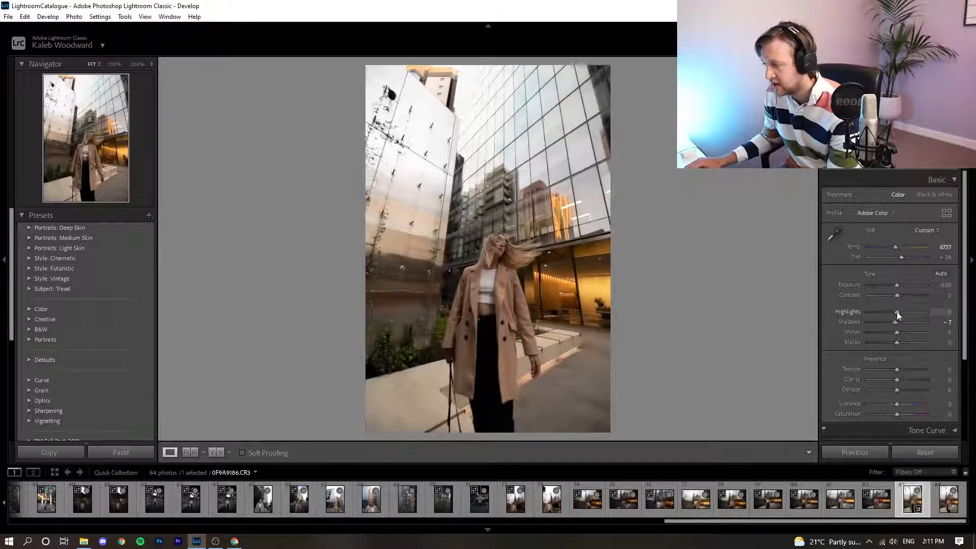
pyautogui.moveTo(904, 309); pyautogui.dragTo(833, 313)
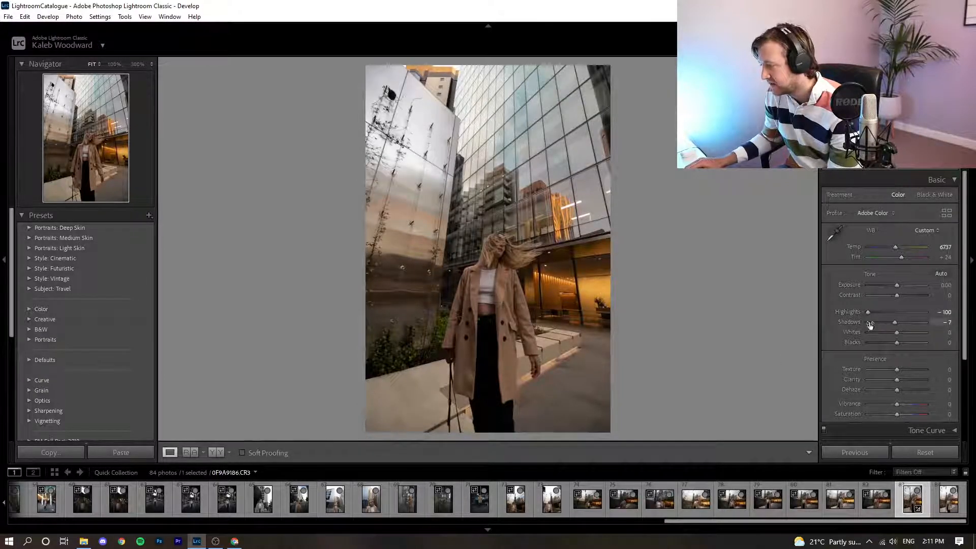
pyautogui.moveTo(897, 343); pyautogui.dragTo(908, 334)
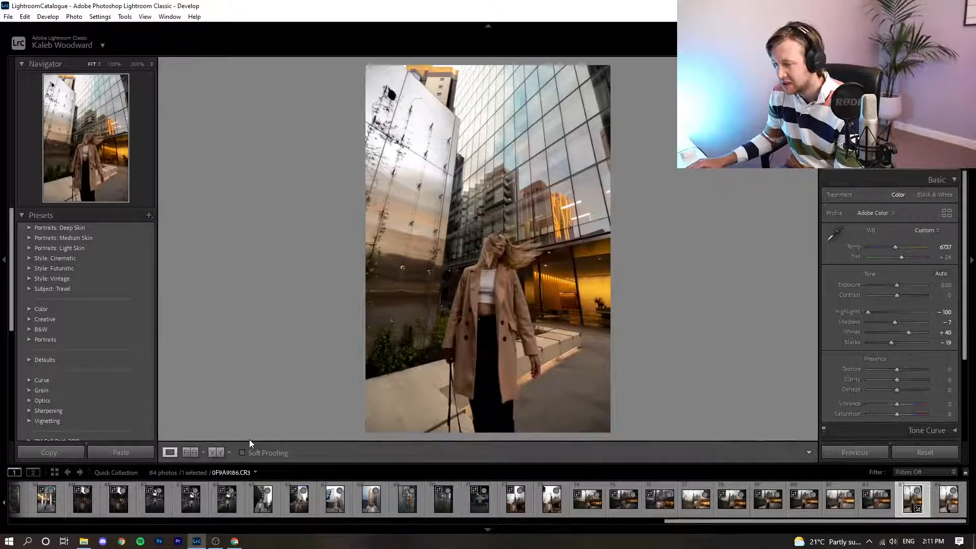
# Compare the edit with the original using a reset that is undone and the Before & After layouts, ending in the single-photo view.
pyautogui.click(939, 451)
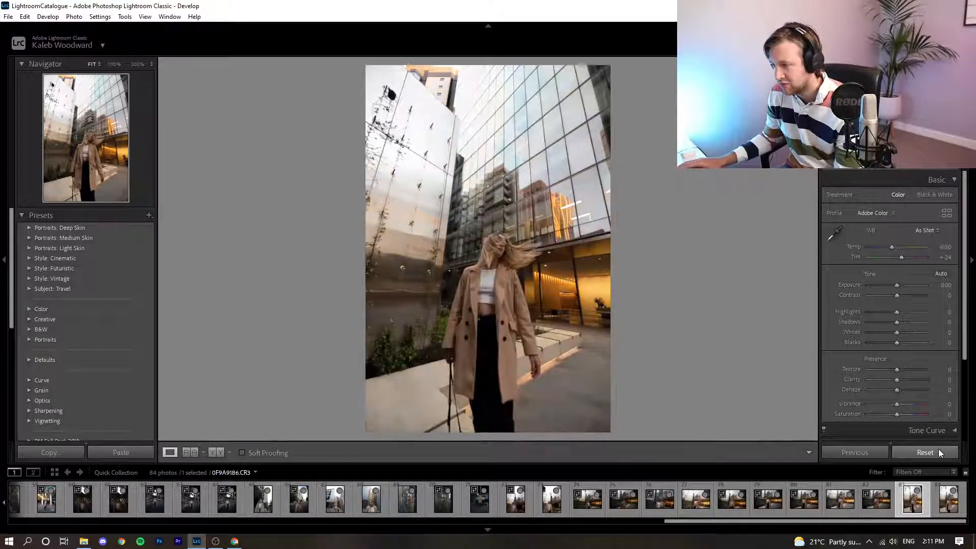
pyautogui.hotkey('ctrl', 'z')
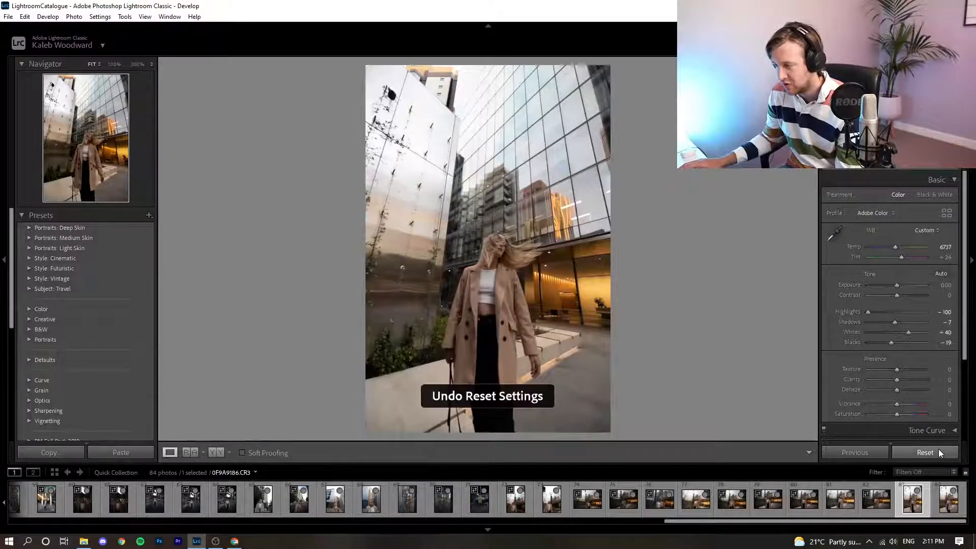
pyautogui.click(214, 452)
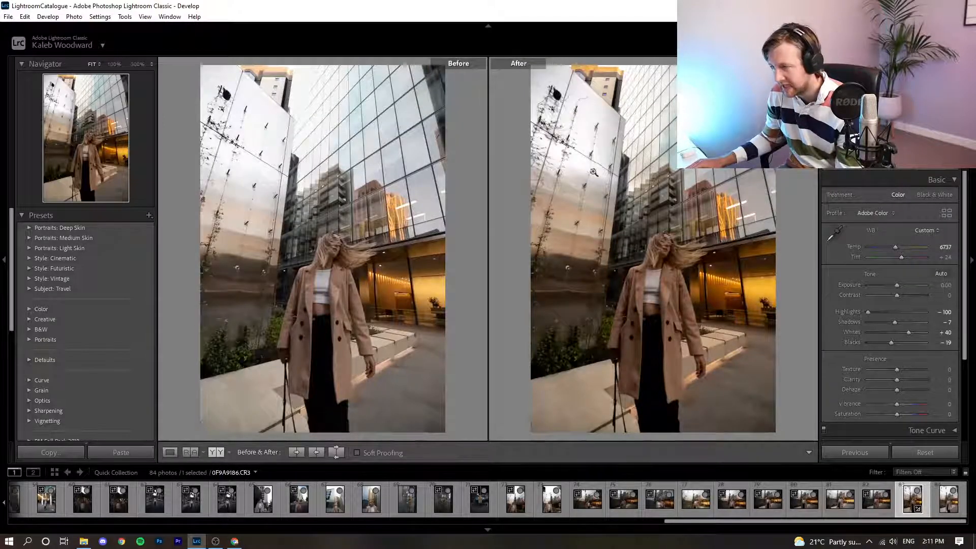
pyautogui.click(220, 453)
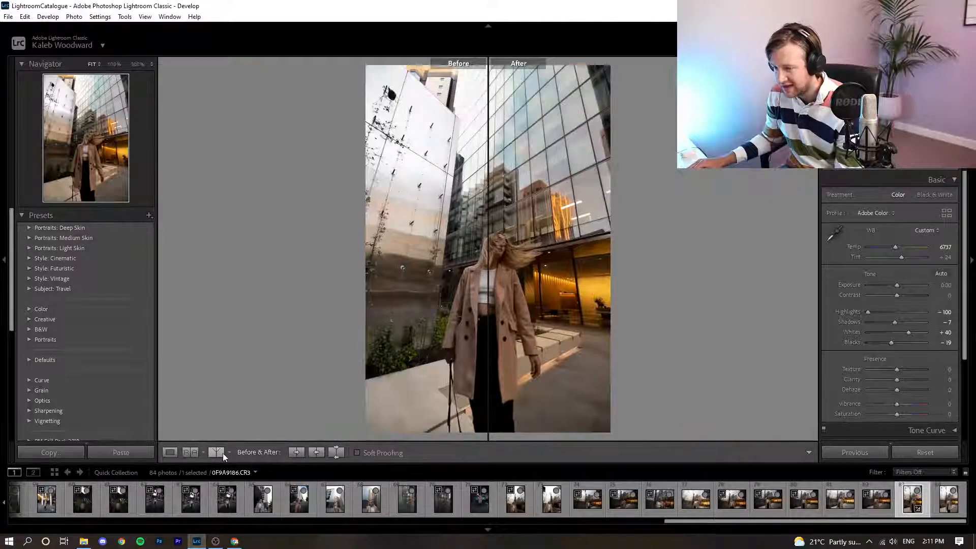
pyautogui.click(219, 453)
pyautogui.click(219, 453)
pyautogui.click(219, 453)
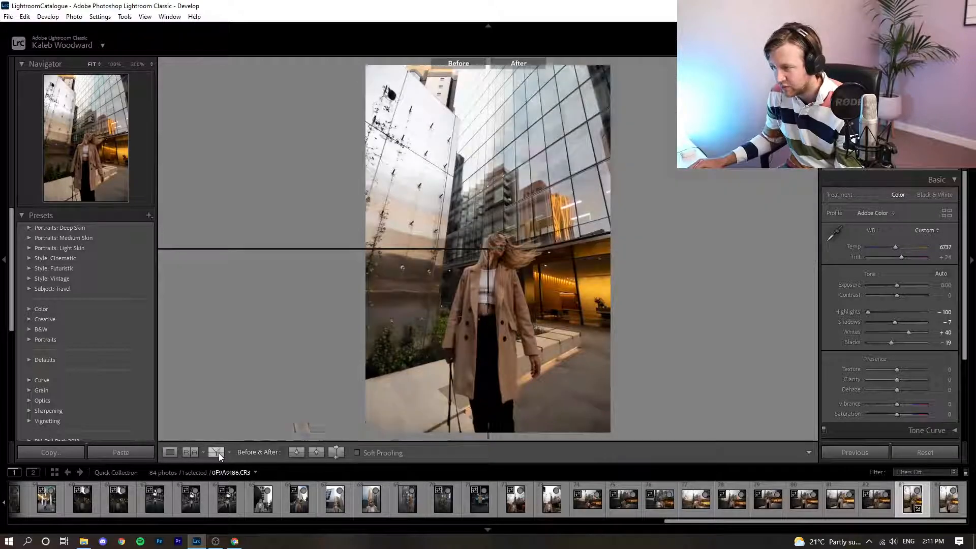
pyautogui.click(218, 453)
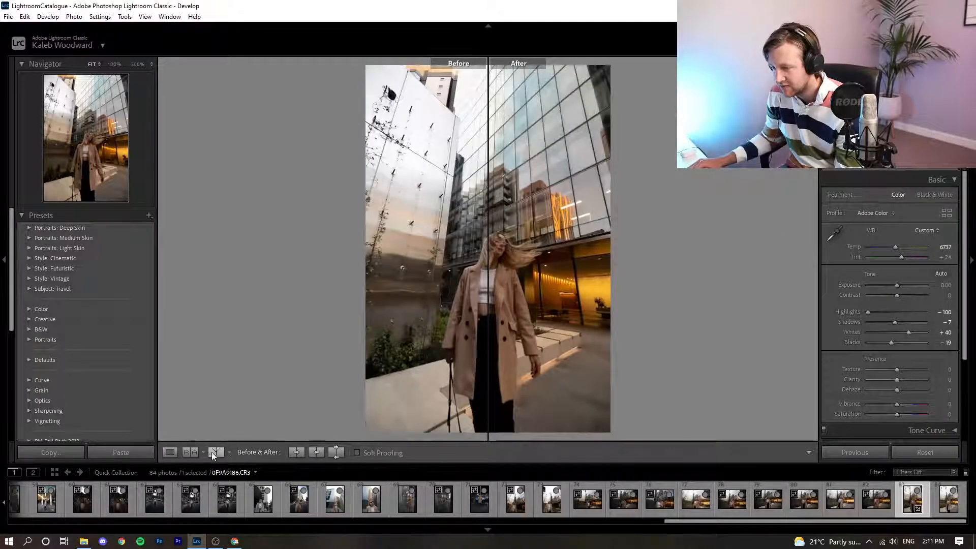
pyautogui.click(212, 452)
pyautogui.click(212, 454)
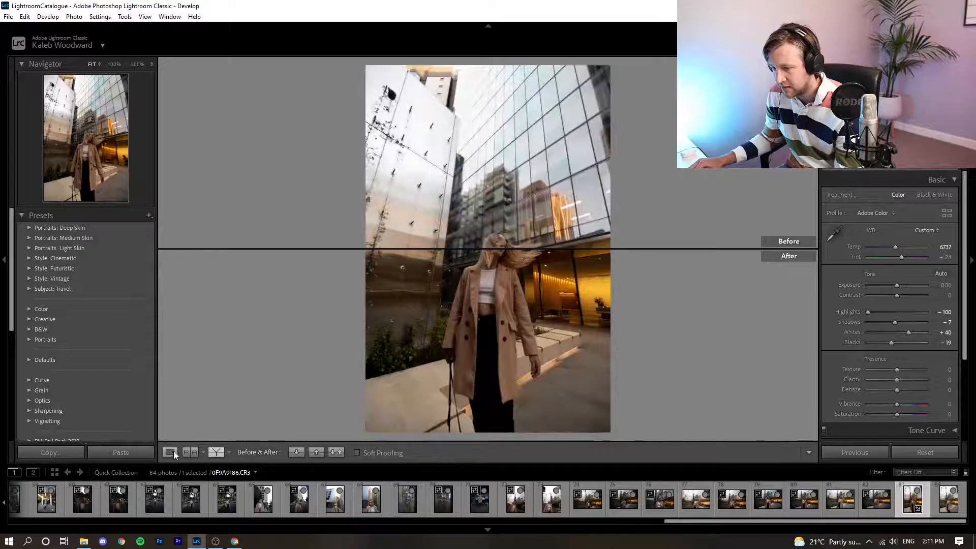
pyautogui.click(171, 452)
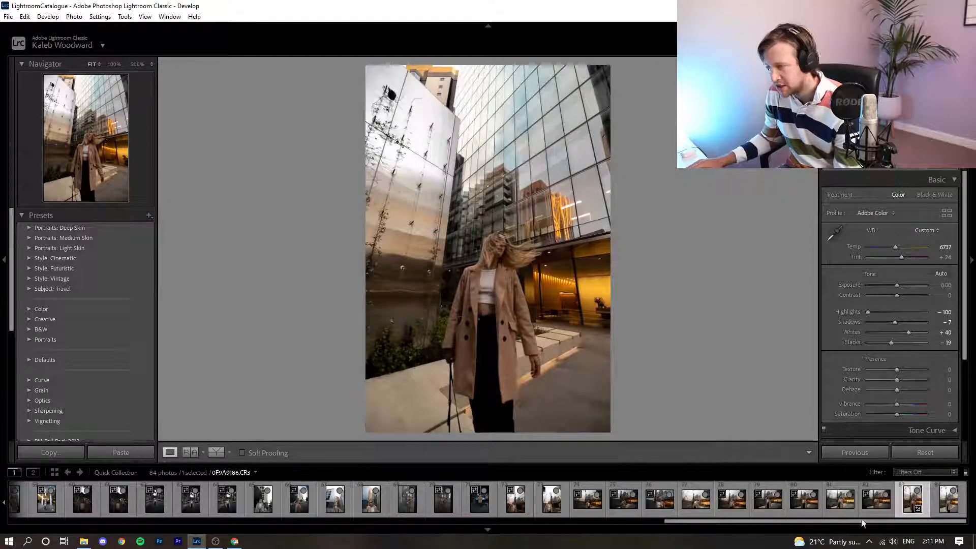
# Try desaturating the photo's oranges to -100 in the HSL adjustments and reset them to 0.
pyautogui.moveTo(965, 330); pyautogui.dragTo(940, 411)
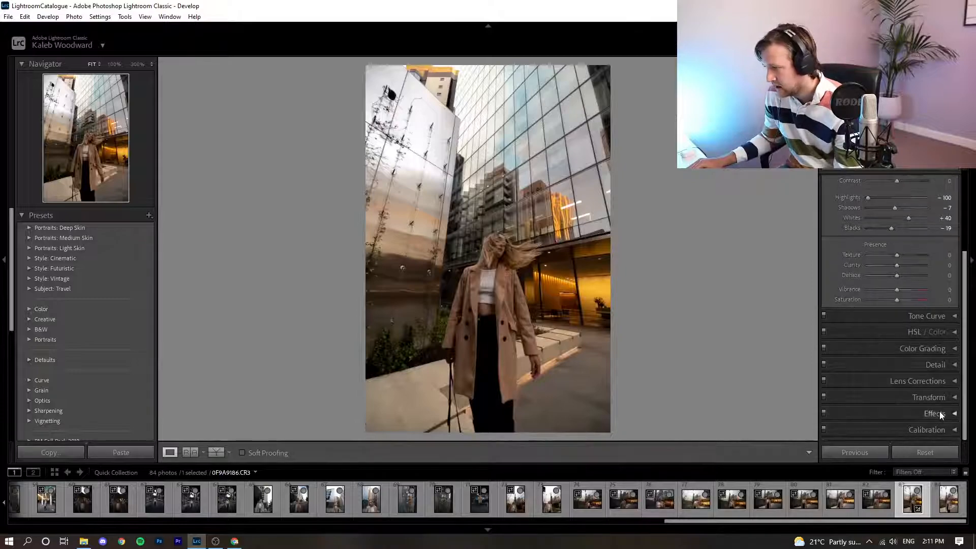
pyautogui.click(947, 333)
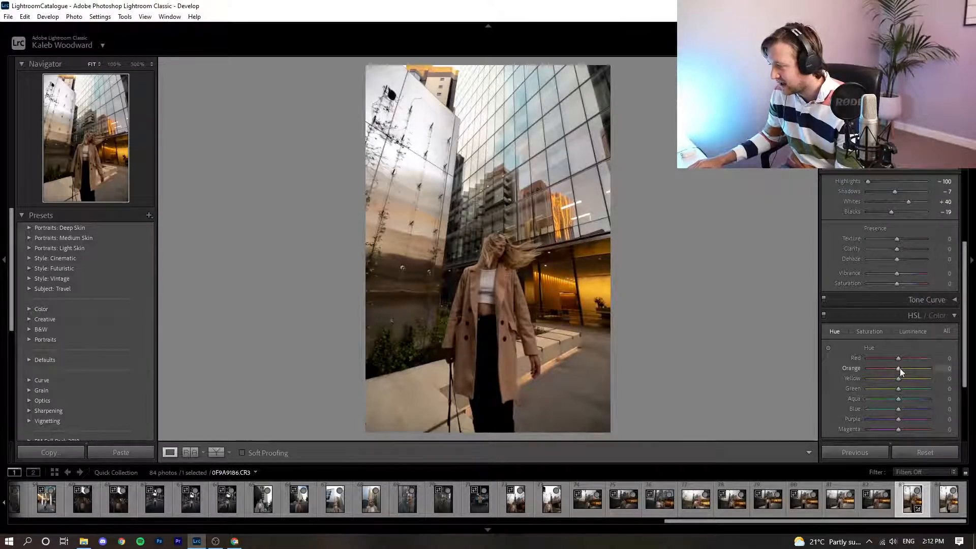
pyautogui.click(875, 331)
pyautogui.moveTo(898, 368); pyautogui.dragTo(843, 372)
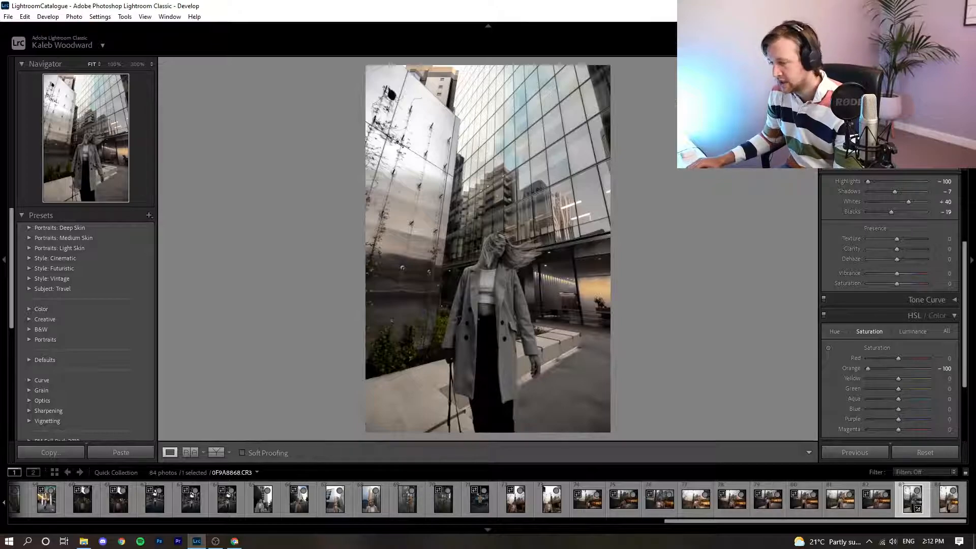
pyautogui.click(214, 546)
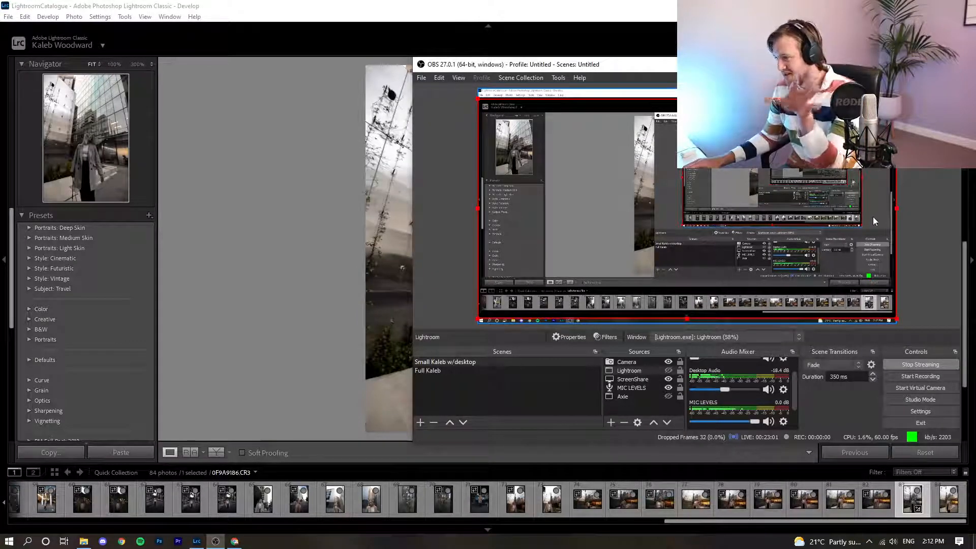
pyautogui.click(903, 64)
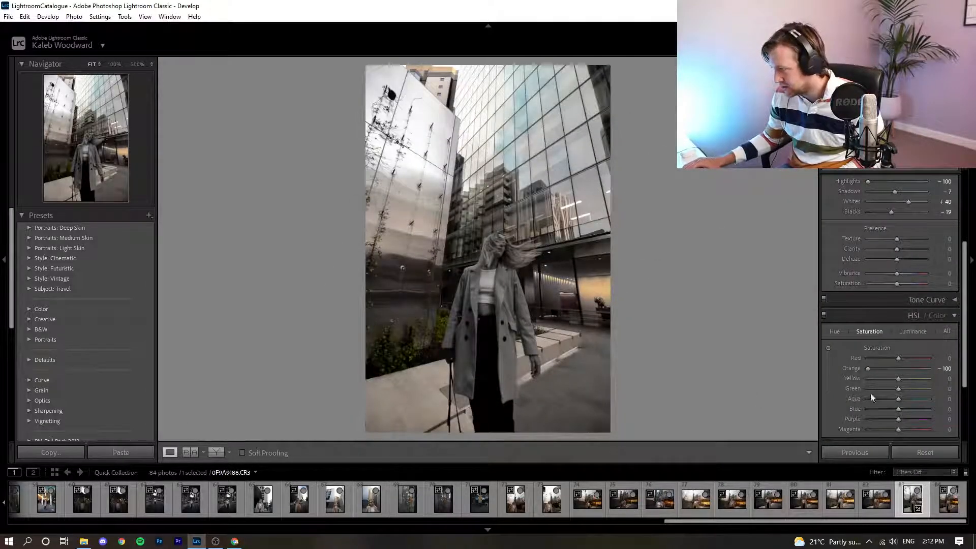
pyautogui.doubleClick(868, 369)
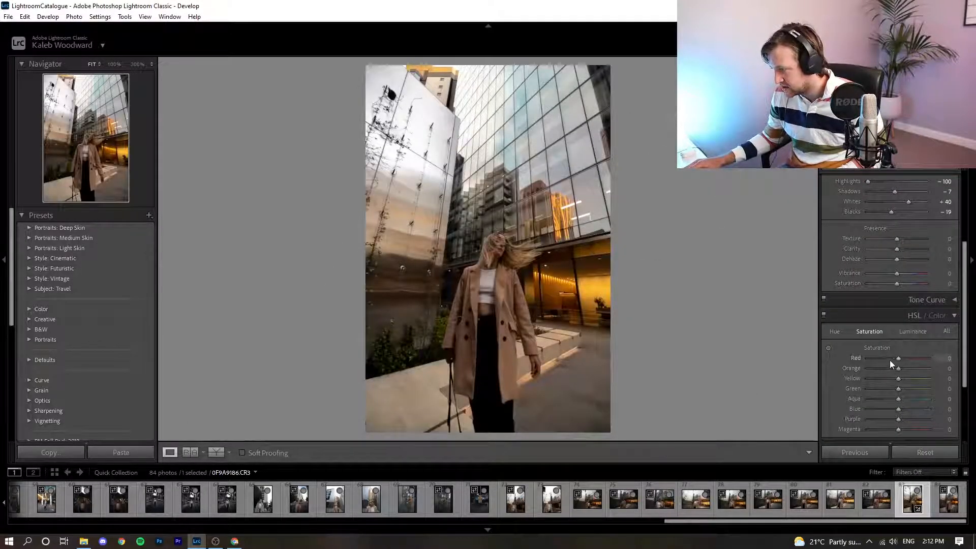
# Set the HSL hue of Yellow to -43 and Orange to +5, undoing the shift beyond that.
pyautogui.moveTo(899, 368)
pyautogui.mouseDown()
pyautogui.moveTo(913, 365)
pyautogui.moveTo(886, 382)
pyautogui.mouseUp()
pyautogui.click(834, 333)
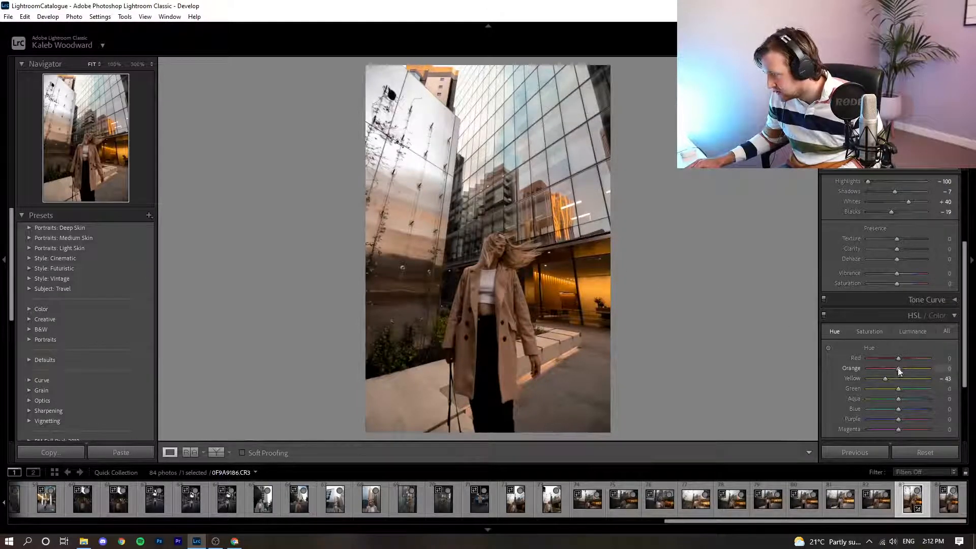
pyautogui.moveTo(890, 371); pyautogui.dragTo(899, 371)
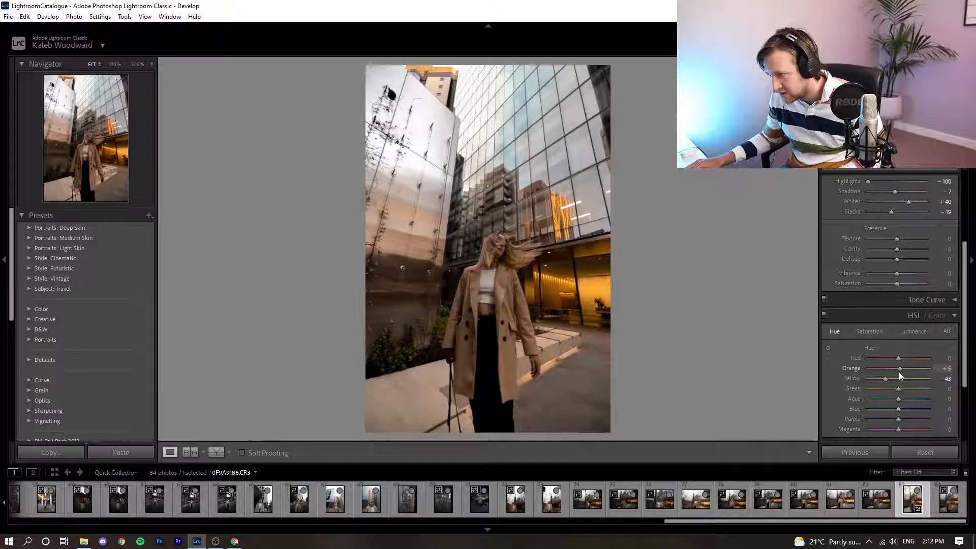
pyautogui.hotkey('ctrl', 'z')
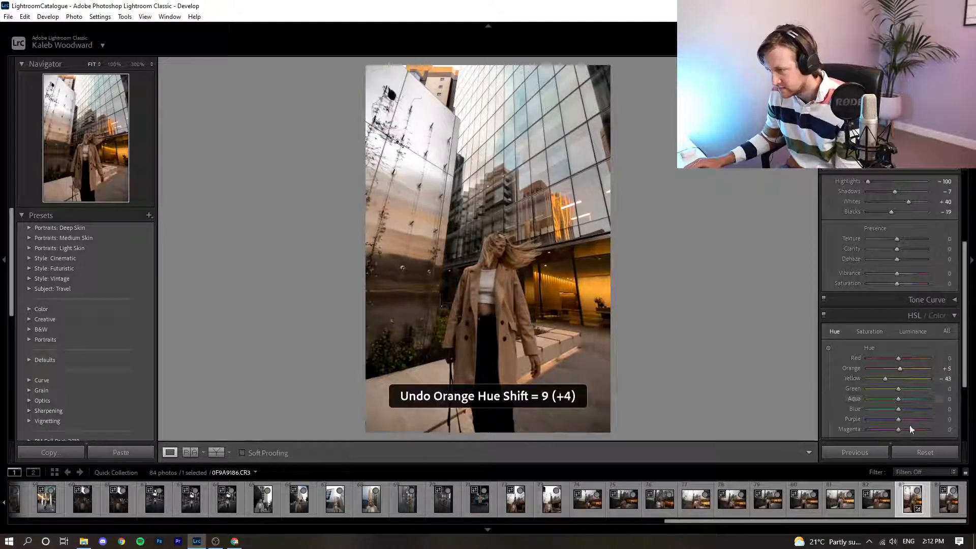
# Try a Red hue shift and a Yellow luminance of -45, undo both and close the HSL adjustments.
pyautogui.moveTo(898, 359); pyautogui.dragTo(883, 386)
pyautogui.hotkey('ctrl', 'z')
pyautogui.click(913, 331)
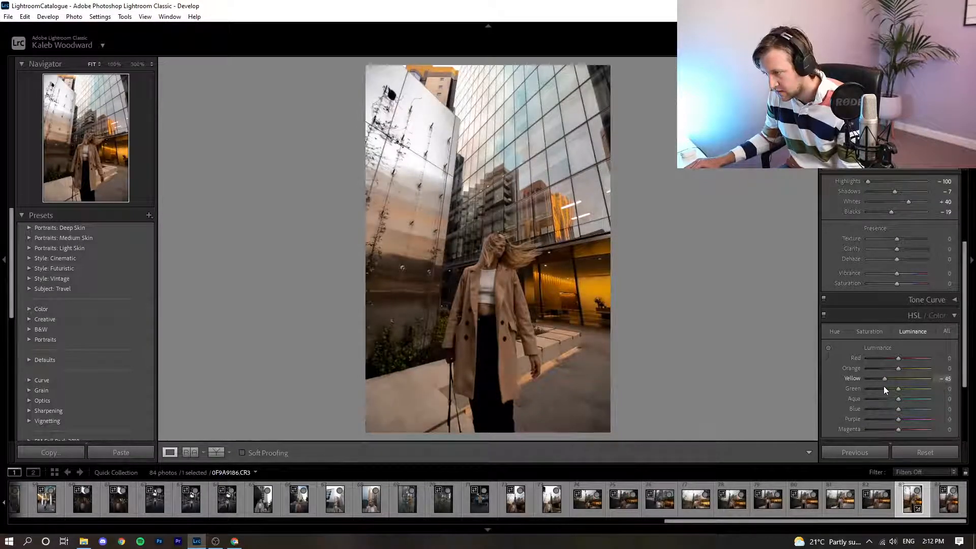
pyautogui.hotkey('ctrl', 'z')
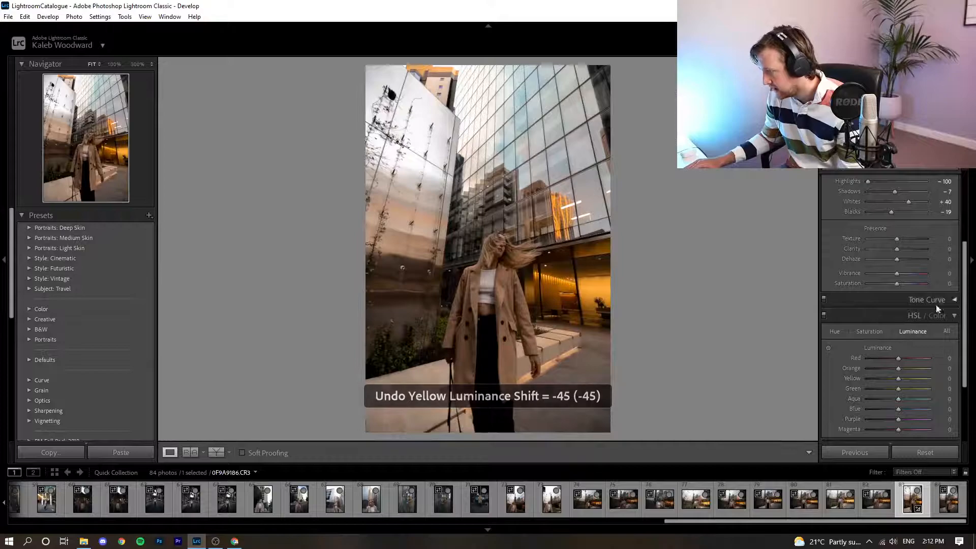
pyautogui.click(956, 318)
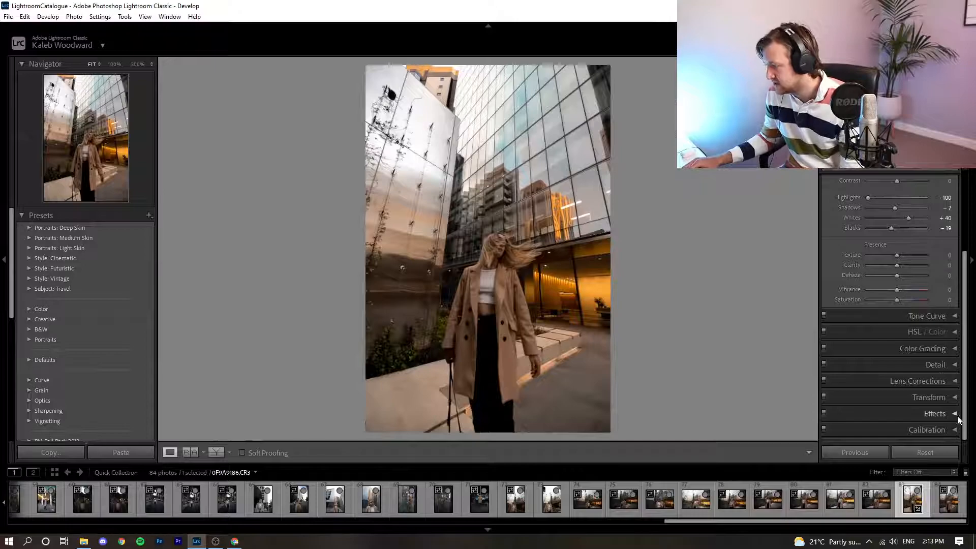
# Add film grain in Effects with Amount 100, Size 100 and Roughness 98.
pyautogui.click(940, 414)
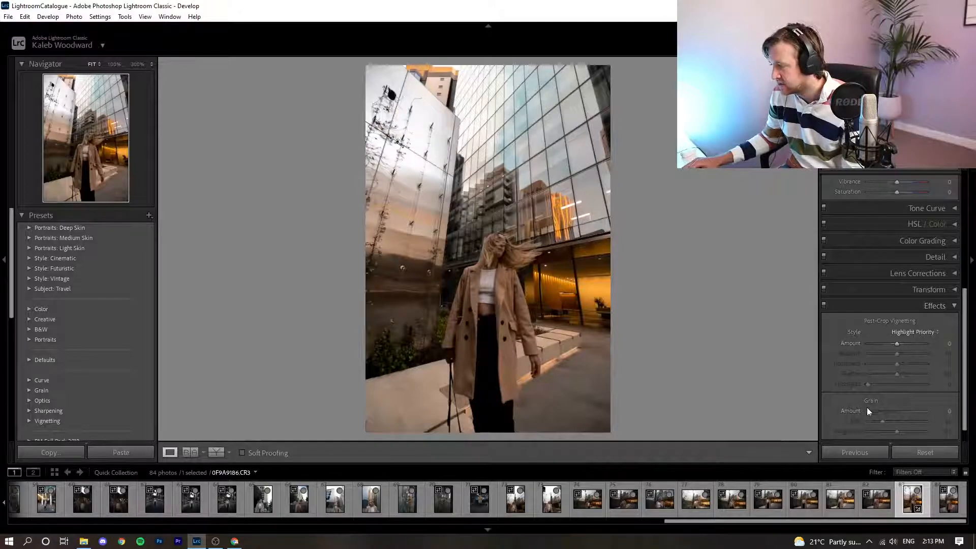
pyautogui.moveTo(870, 410); pyautogui.dragTo(907, 410)
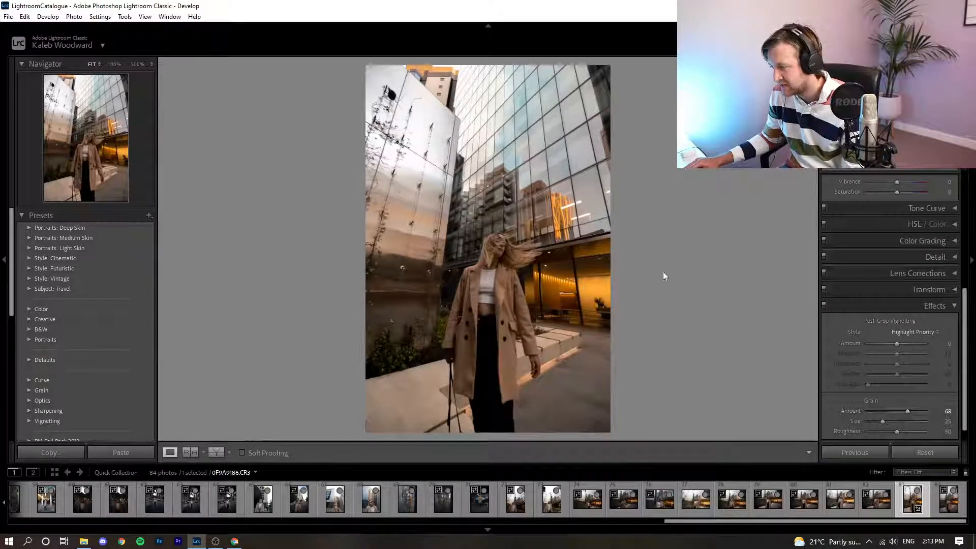
pyautogui.moveTo(928, 419); pyautogui.dragTo(942, 421)
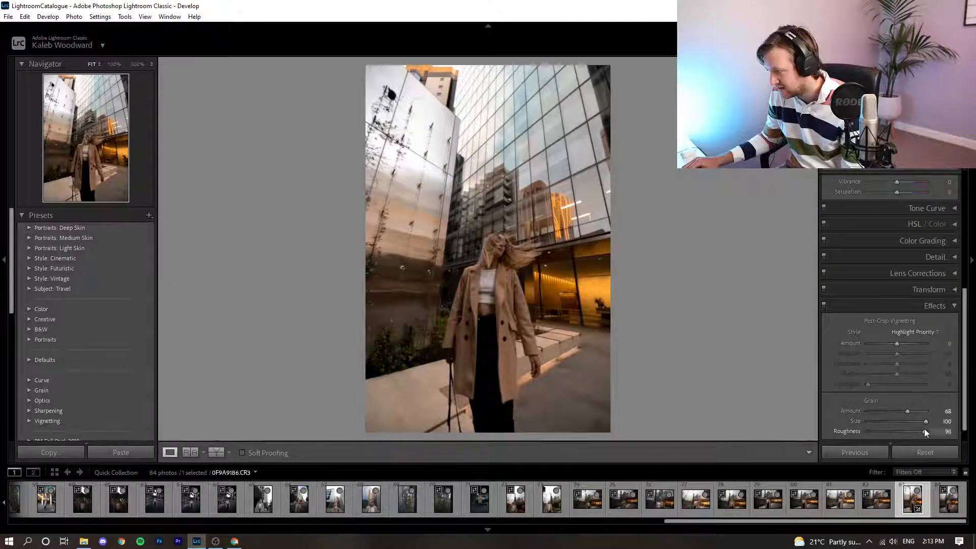
pyautogui.moveTo(908, 411); pyautogui.dragTo(926, 411)
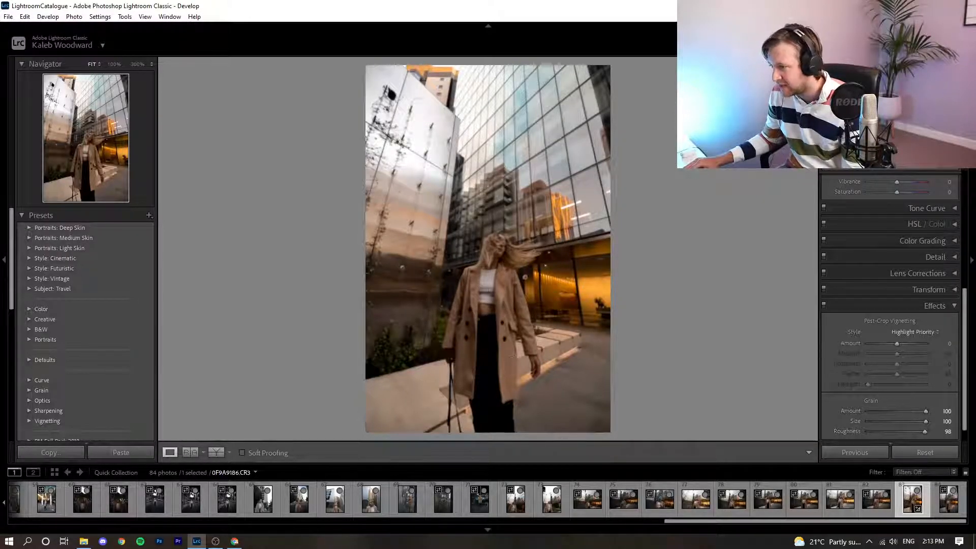
# Examine the grain on the coat and the wall at 100%, and set the grain Amount to 0.
pyautogui.click(529, 264)
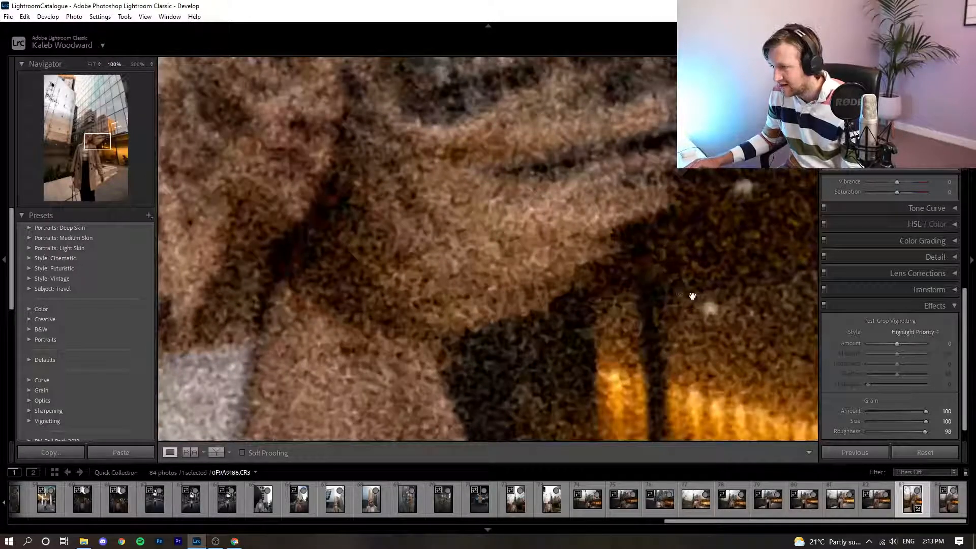
pyautogui.click(598, 266)
pyautogui.click(435, 239)
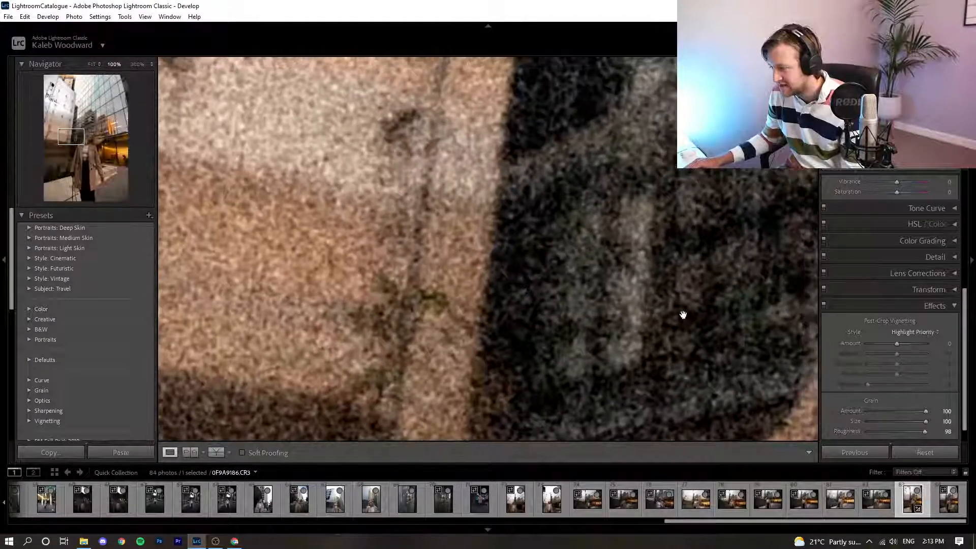
pyautogui.click(588, 292)
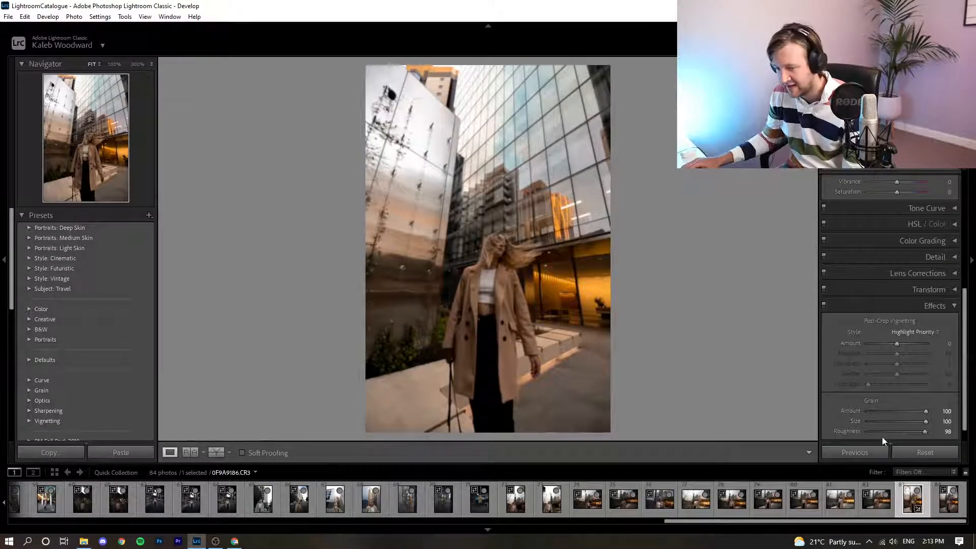
pyautogui.click(215, 541)
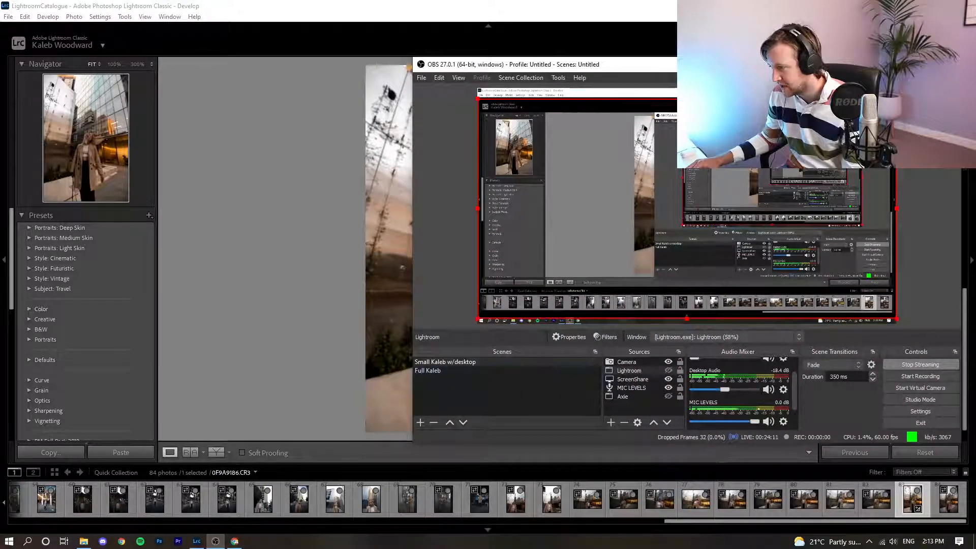
pyautogui.click(903, 64)
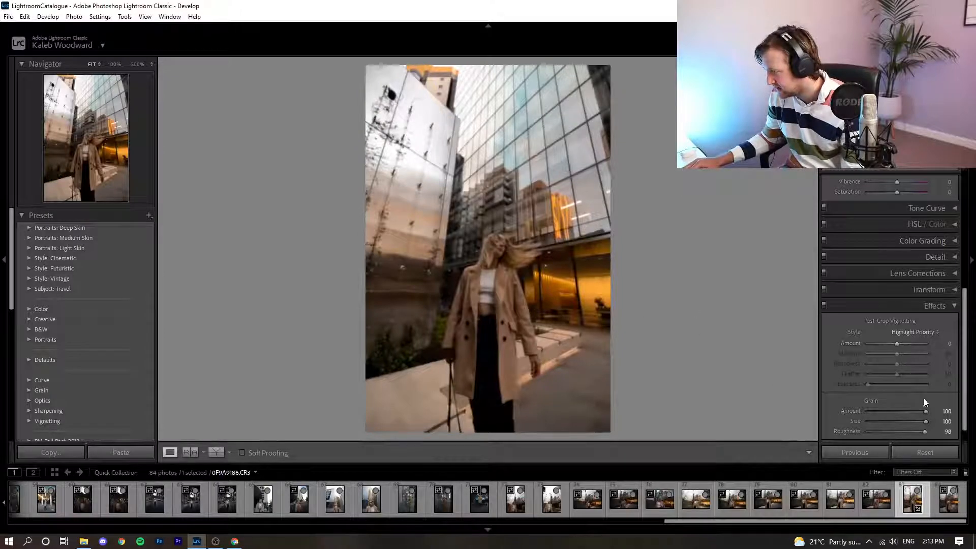
pyautogui.moveTo(925, 411); pyautogui.dragTo(862, 413)
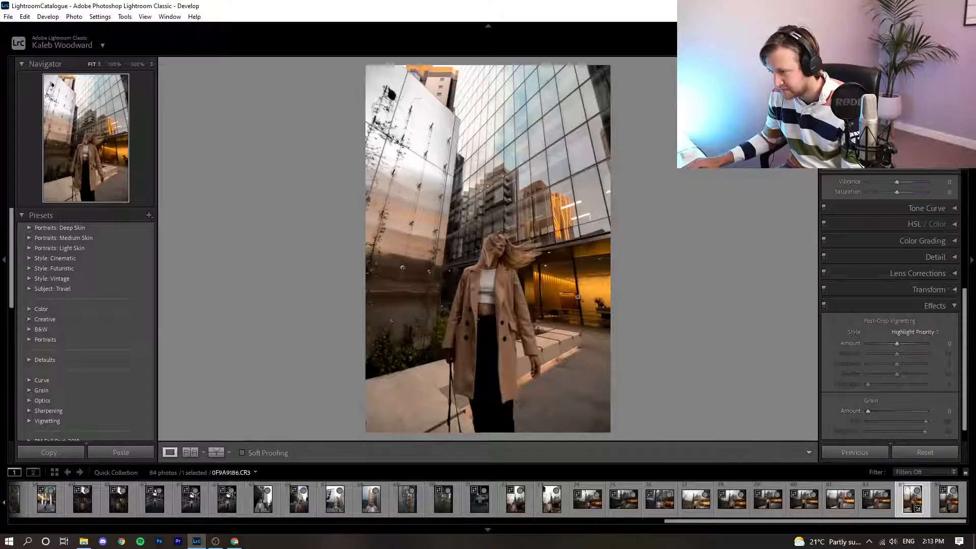
# Examine the woman's face and windblown hair at 100% without grain.
pyautogui.click(503, 237)
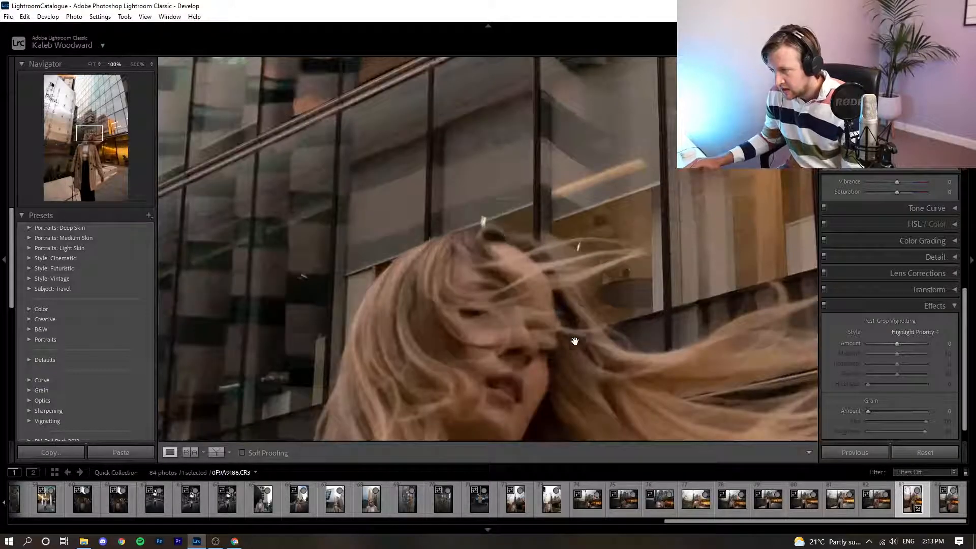
pyautogui.click(564, 339)
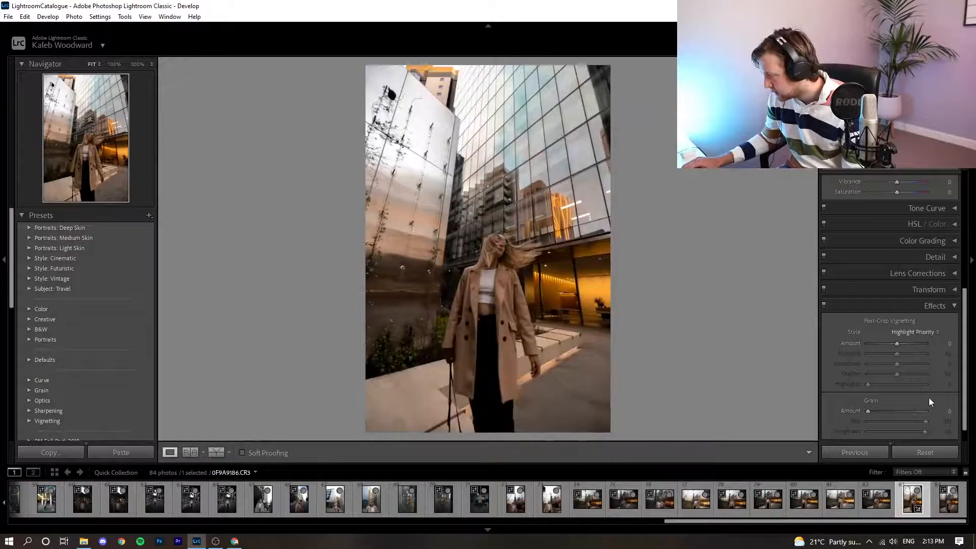
pyautogui.click(511, 179)
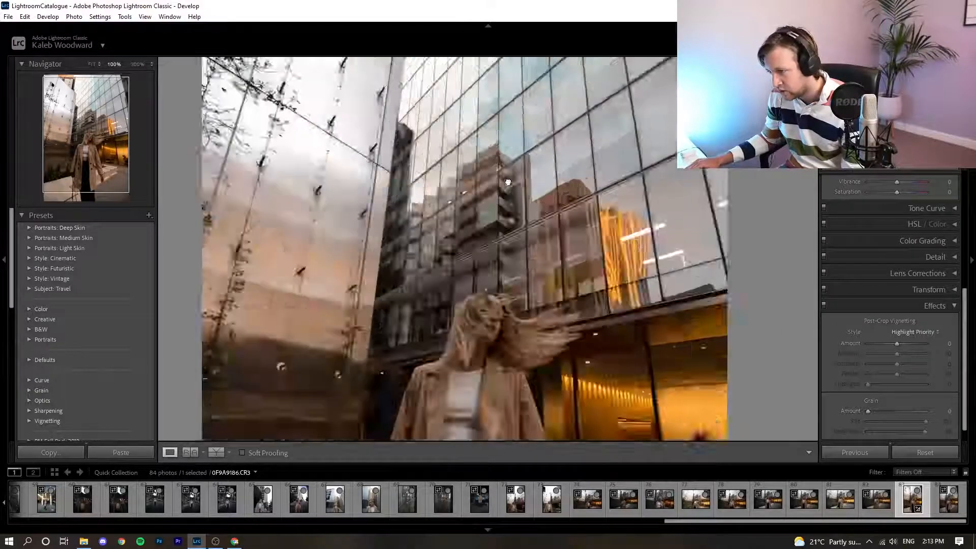
pyautogui.moveTo(613, 362); pyautogui.dragTo(661, 70)
pyautogui.moveTo(606, 340); pyautogui.dragTo(625, 112)
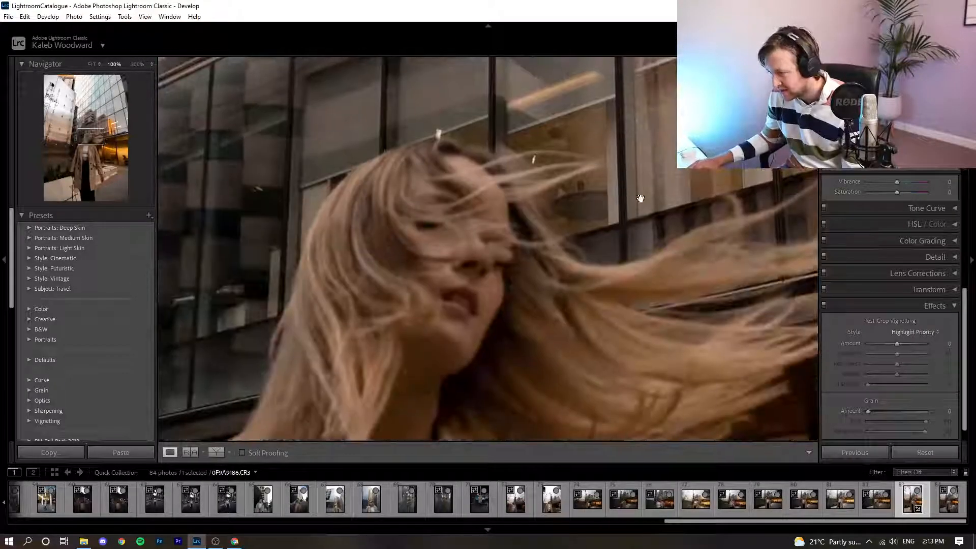
pyautogui.moveTo(708, 251); pyautogui.dragTo(606, 307)
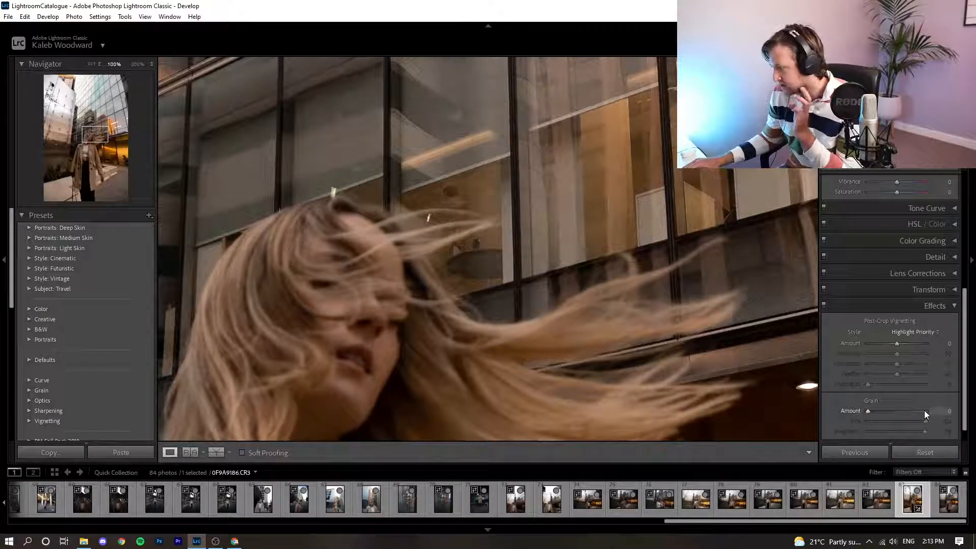
# Show the Lens Corrections profile settings, examine the glass facade at 100% and return to the full-photo view.
pyautogui.click(954, 305)
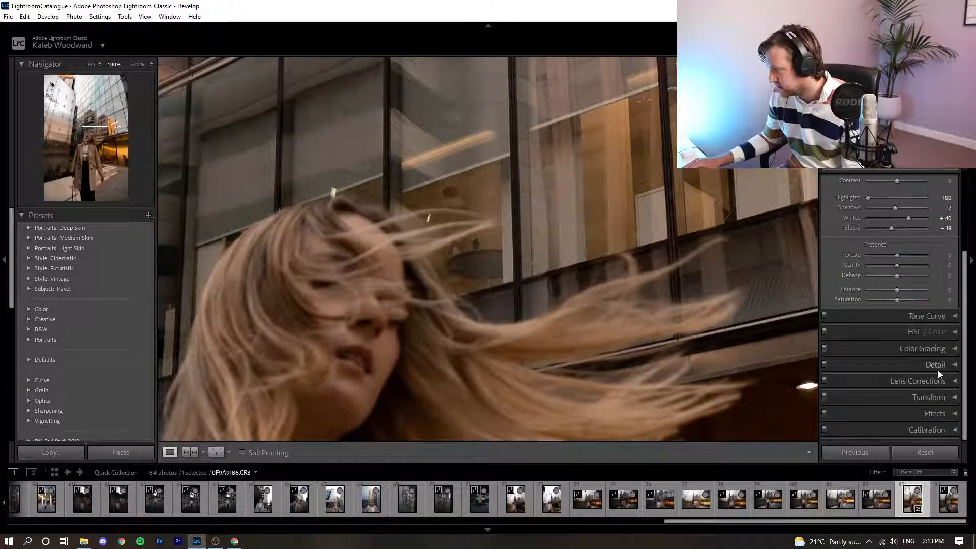
pyautogui.click(946, 412)
pyautogui.scroll(-1, 919, 362)
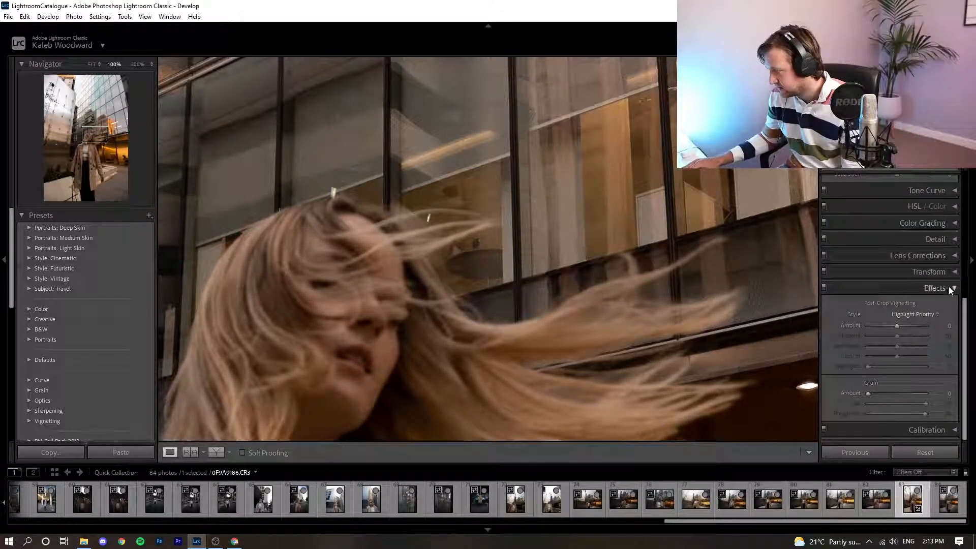
pyautogui.click(943, 256)
pyautogui.scroll(-3, 919, 301)
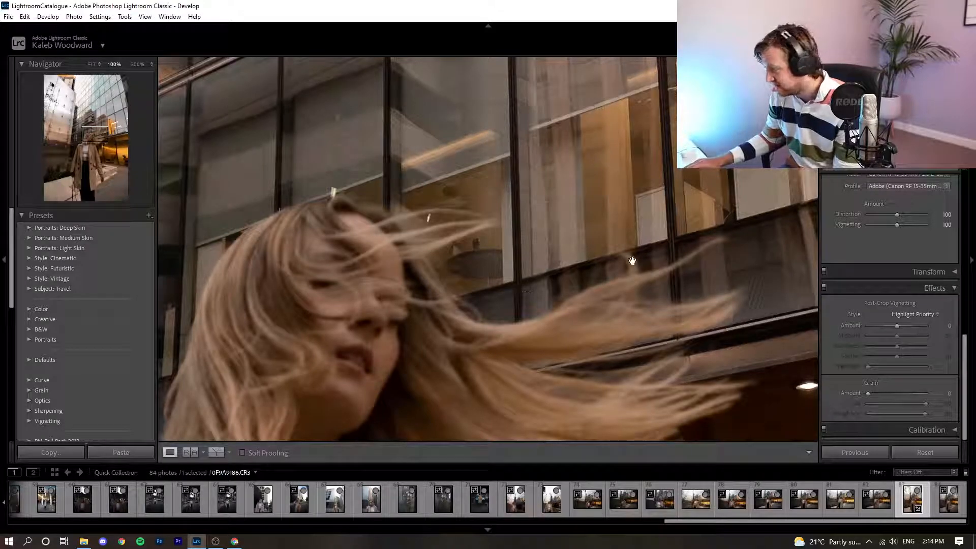
pyautogui.scroll(8, 633, 261)
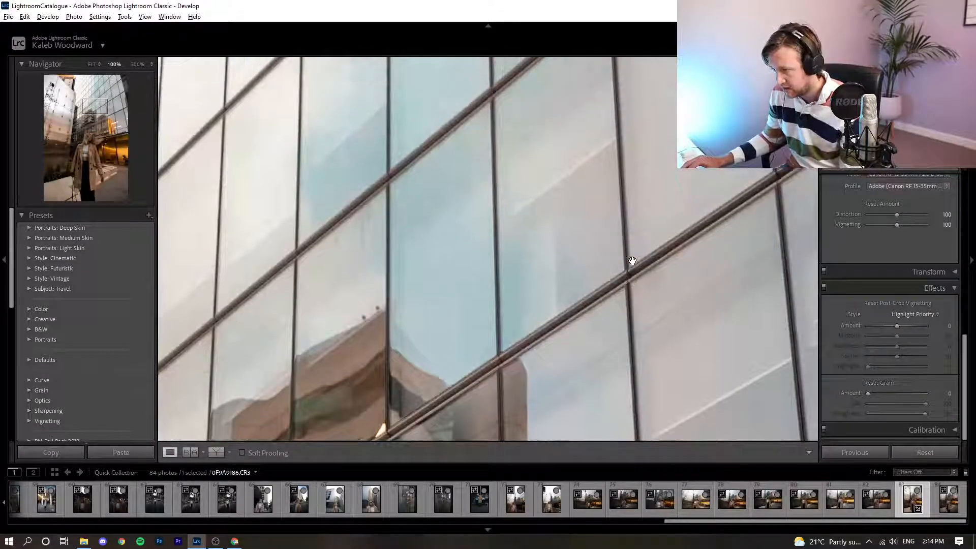
pyautogui.scroll(-9, 632, 260)
pyautogui.click(612, 263)
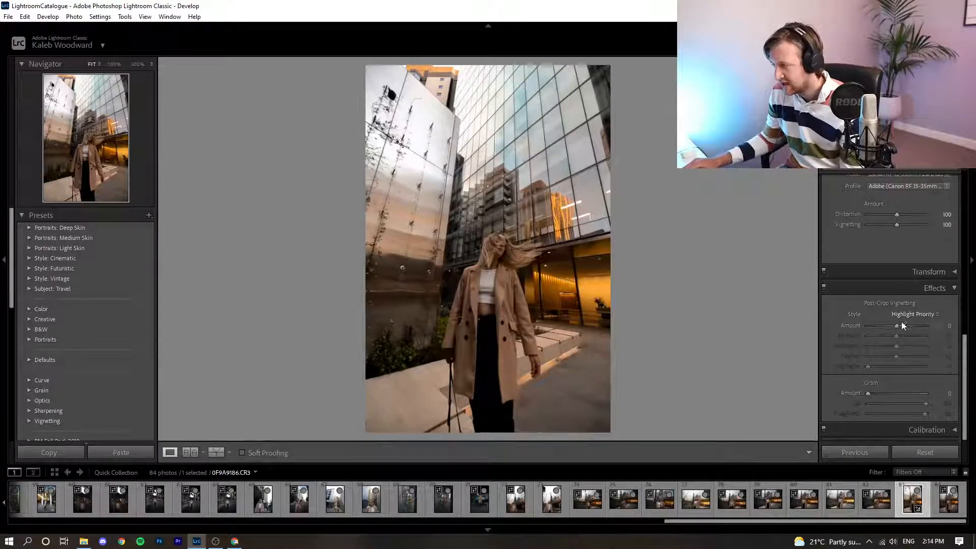
# Apply a dark post-crop vignette with Amount -100, Midpoint 7, Feather 100 and Highlights 59.
pyautogui.moveTo(897, 325); pyautogui.dragTo(945, 329)
pyautogui.moveTo(866, 336); pyautogui.dragTo(426, 309)
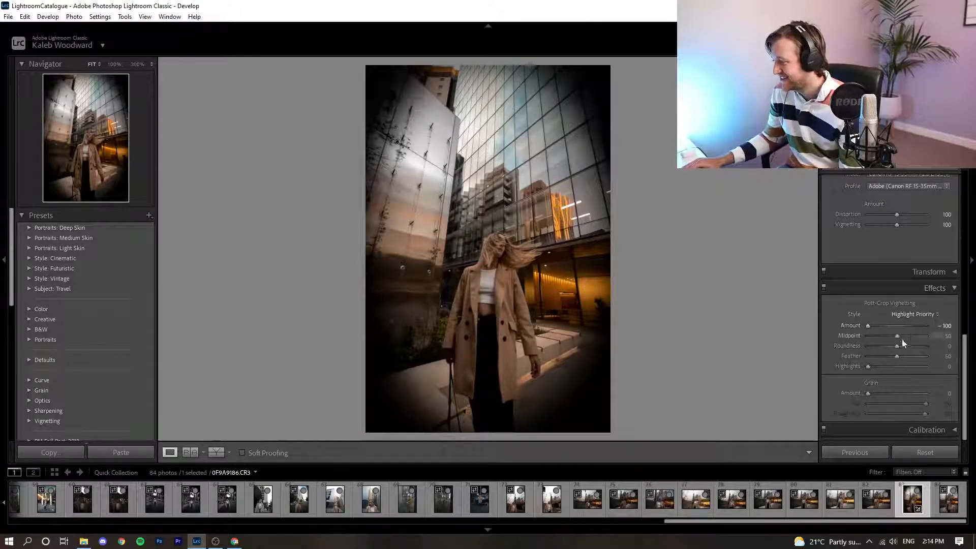
pyautogui.moveTo(898, 356); pyautogui.dragTo(930, 355)
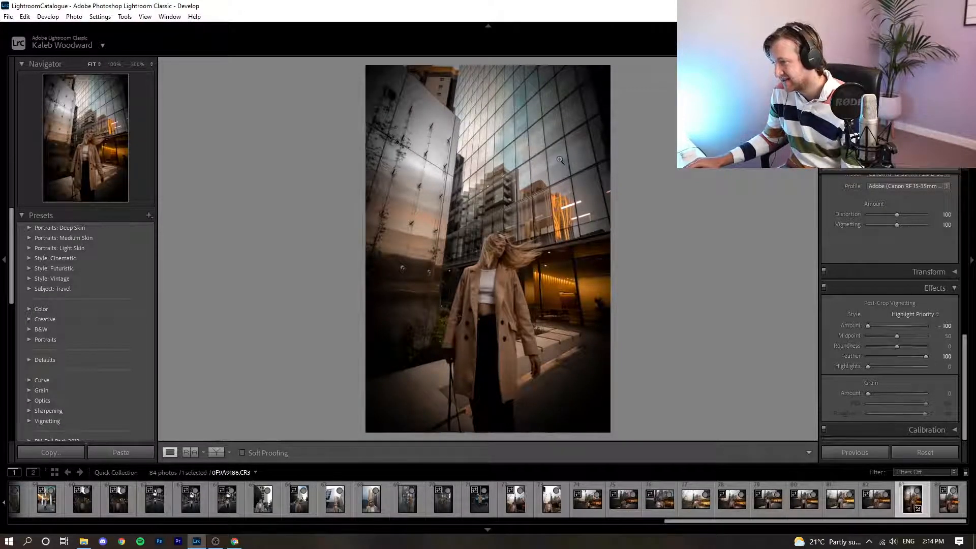
pyautogui.moveTo(901, 336); pyautogui.dragTo(902, 370)
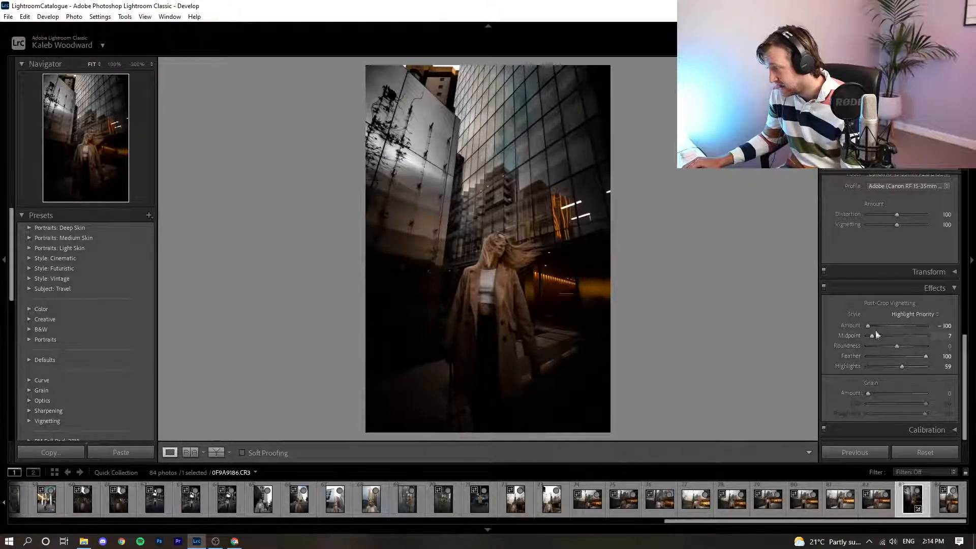
# Soften the post-crop vignette by setting its Amount to -18, and look over the other Develop adjustments.
pyautogui.moveTo(869, 326); pyautogui.dragTo(892, 330)
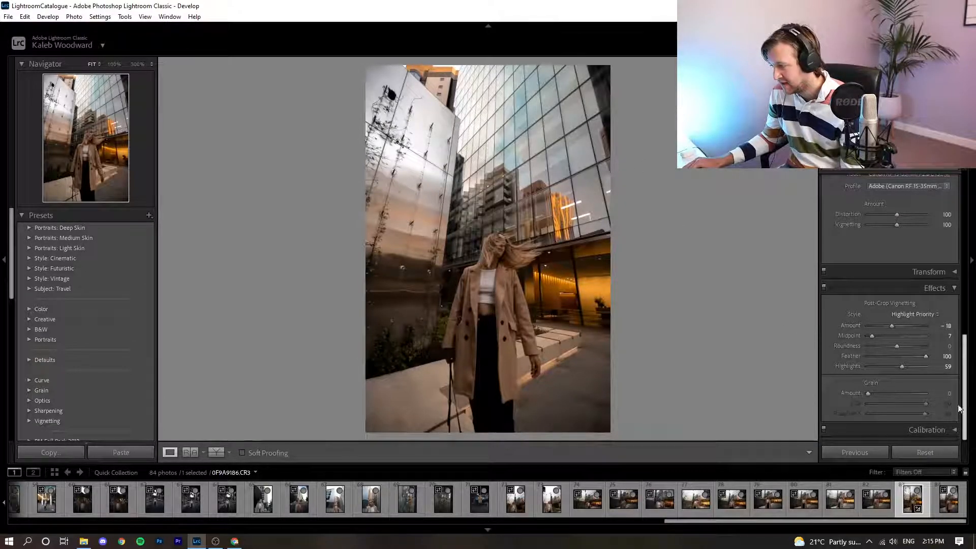
pyautogui.scroll(4, 876, 315)
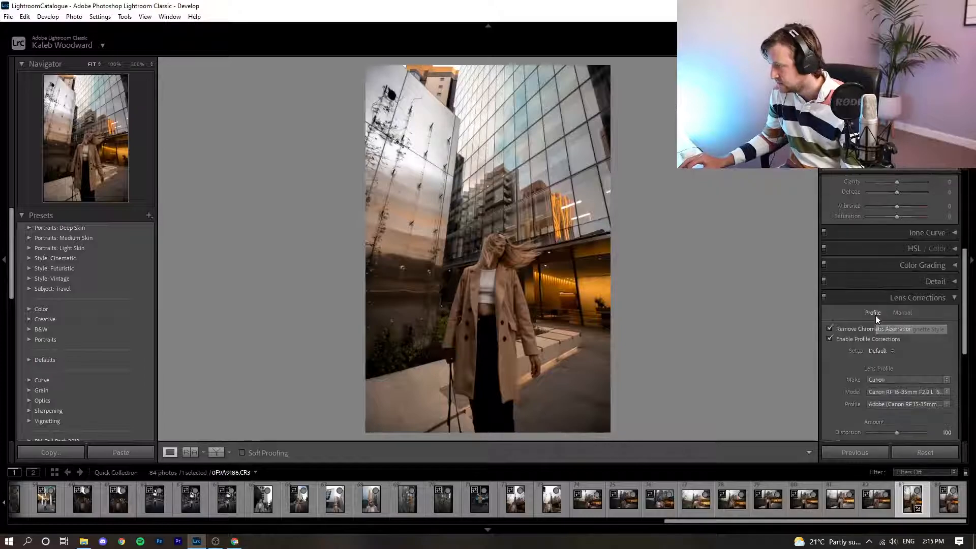
pyautogui.scroll(3, 913, 349)
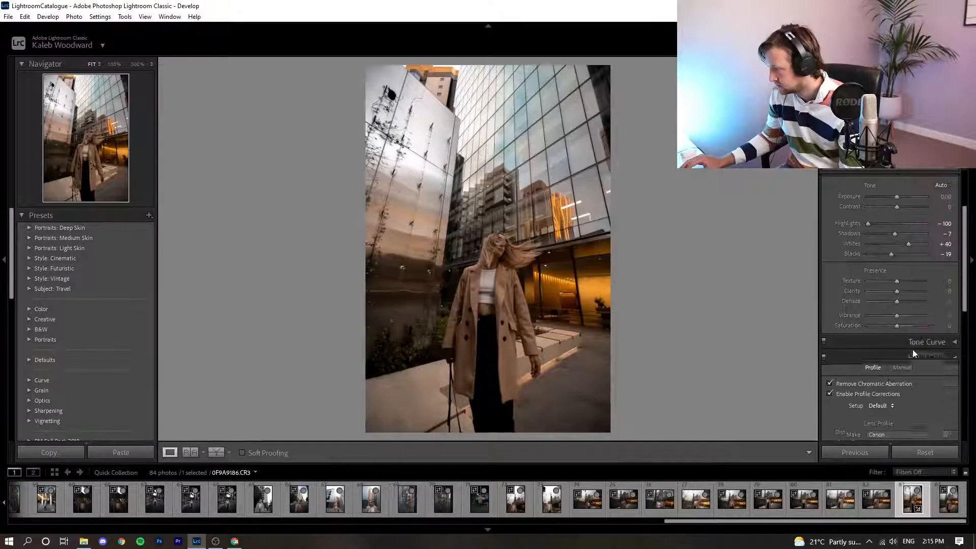
pyautogui.scroll(2, 913, 349)
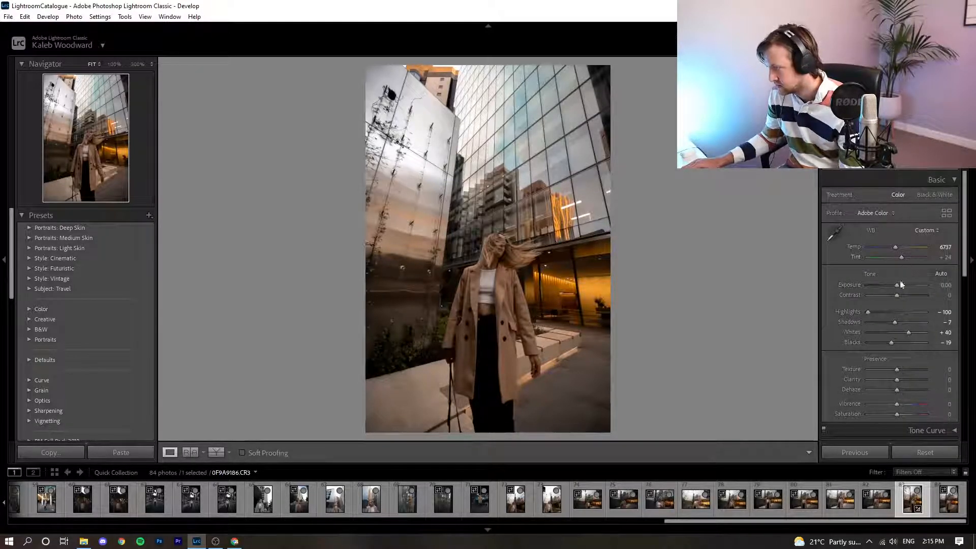
pyautogui.scroll(-5, 914, 330)
pyautogui.scroll(-2, 854, 323)
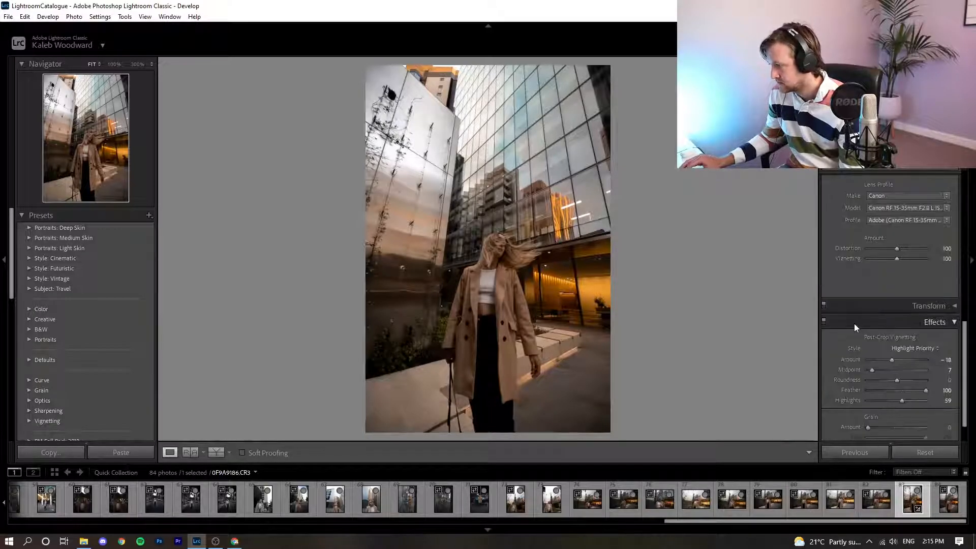
# Switch to YouTube Studio in the browser to check the live stream dashboard, and return to Lightroom Classic.
pyautogui.click(235, 542)
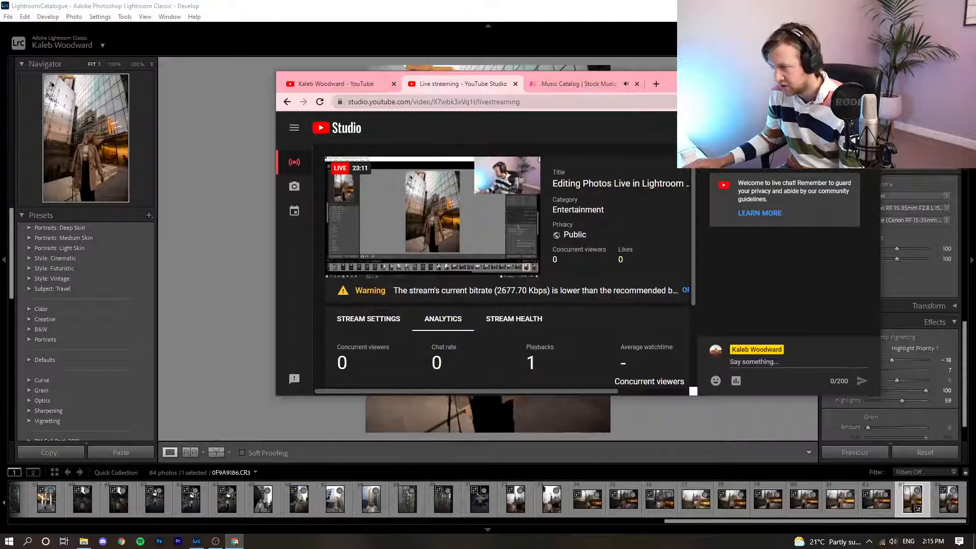
pyautogui.click(822, 80)
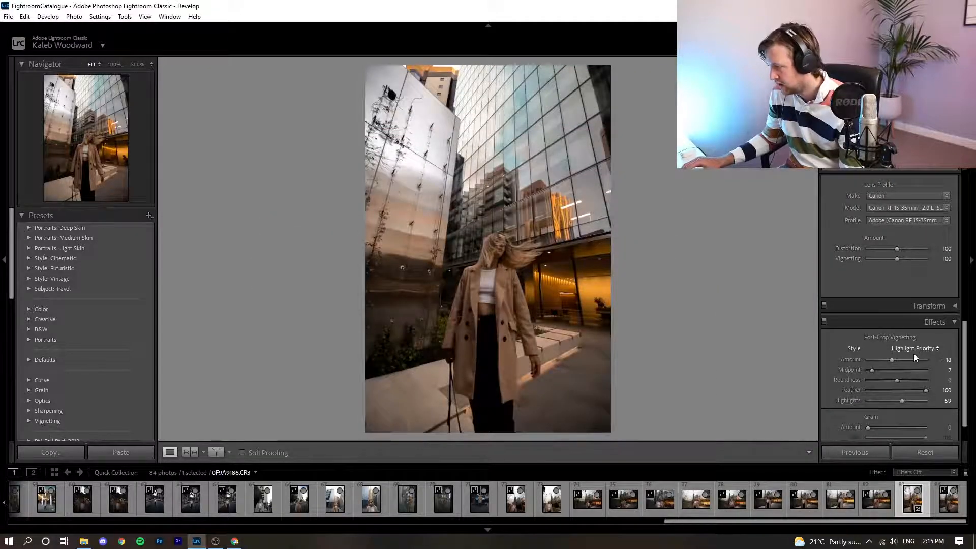
# Collapse the Effects settings and show the Color Grading wheels and HSL Luminance sliders for review.
pyautogui.scroll(-2, 914, 355)
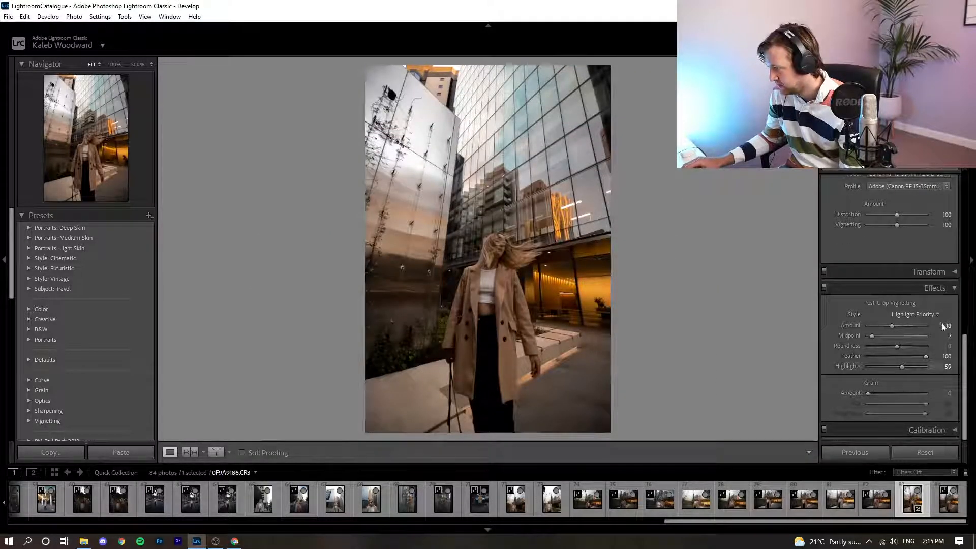
pyautogui.click(949, 289)
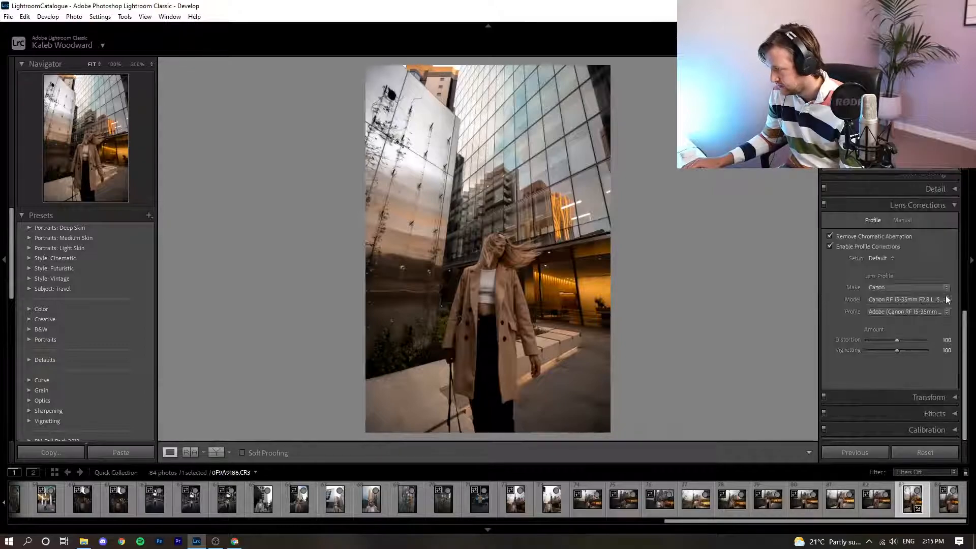
pyautogui.click(941, 341)
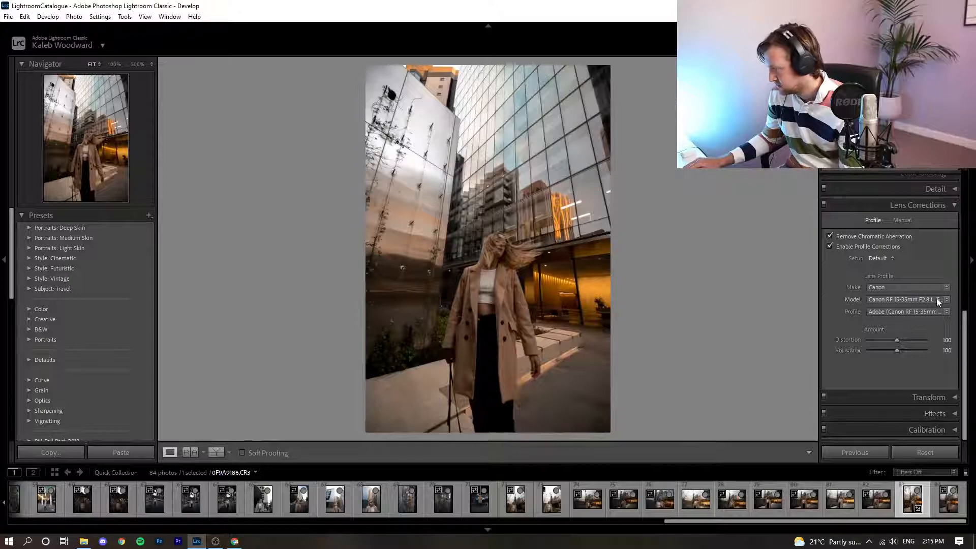
pyautogui.scroll(3, 954, 337)
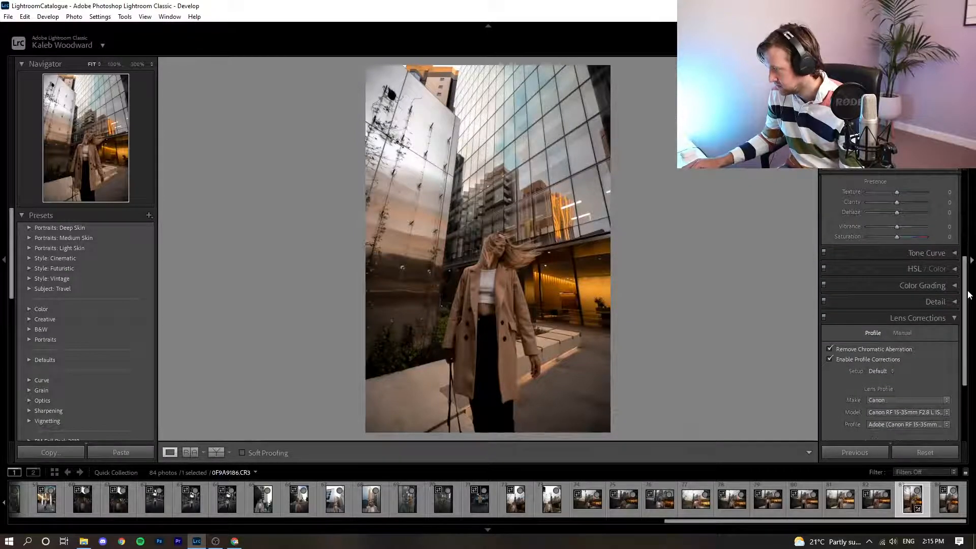
pyautogui.click(955, 285)
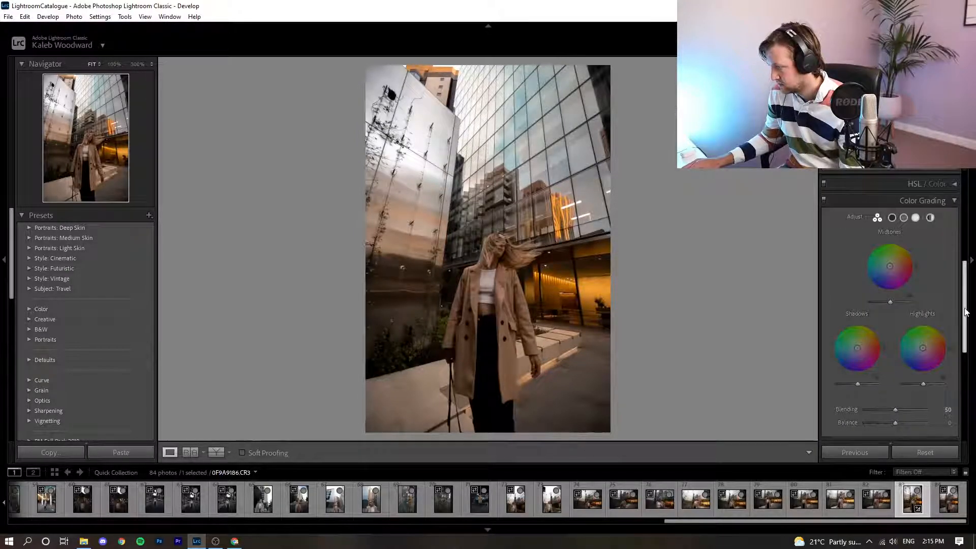
pyautogui.click(940, 258)
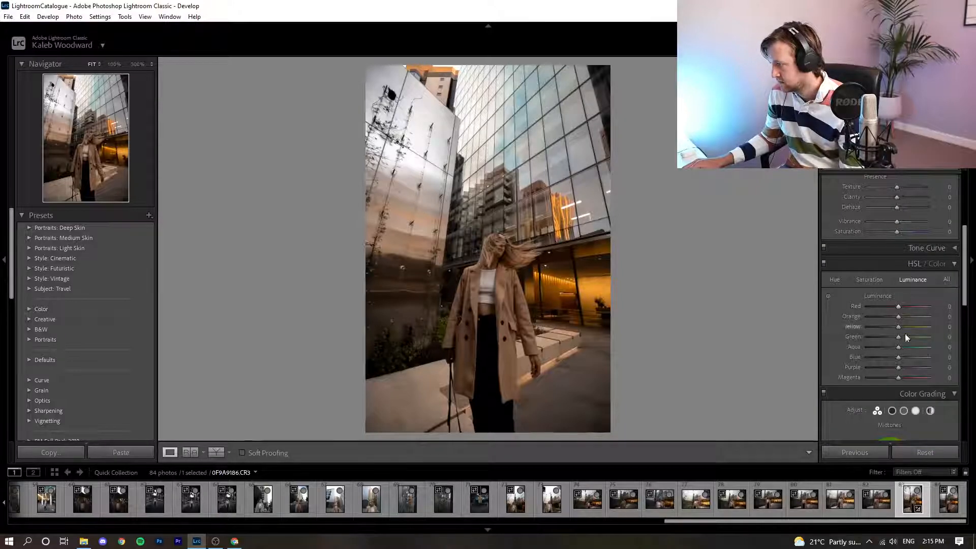
# Calibrate the Red Primary to Hue +39, Saturation +35, the Green Primary to +37, +42, and the Blue Primary to -40, -100.
pyautogui.moveTo(965, 288); pyautogui.dragTo(955, 431)
pyautogui.click(955, 430)
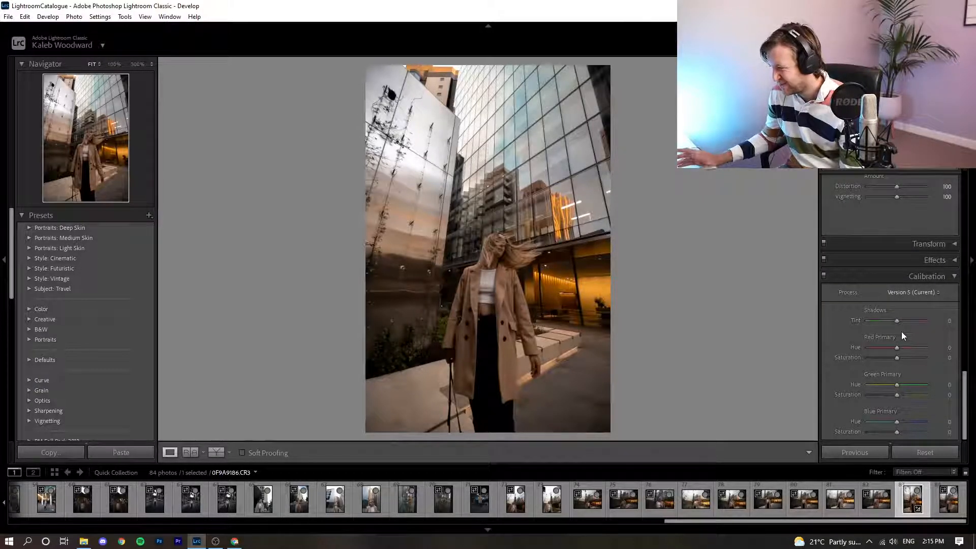
pyautogui.moveTo(897, 347)
pyautogui.mouseDown()
pyautogui.moveTo(908, 348)
pyautogui.moveTo(909, 362)
pyautogui.mouseUp()
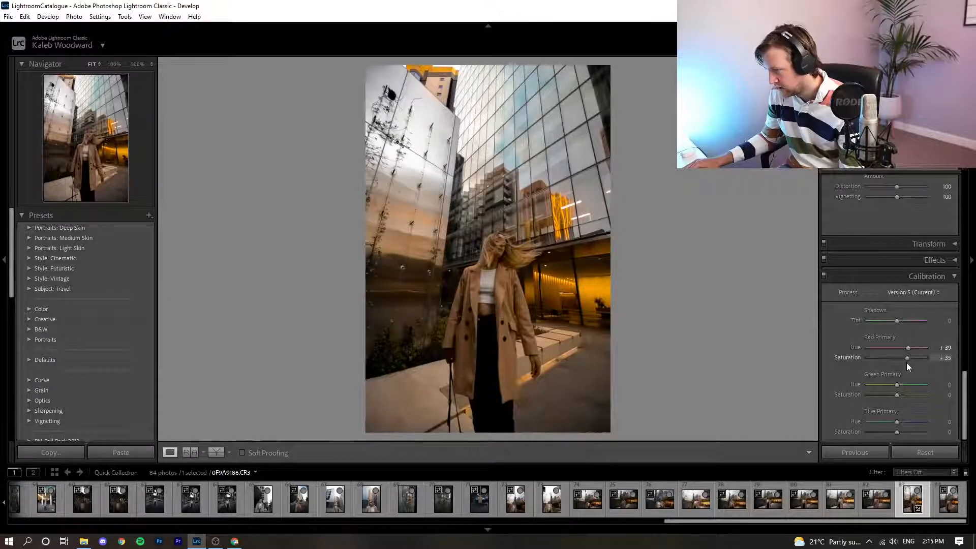
pyautogui.moveTo(897, 385); pyautogui.dragTo(865, 432)
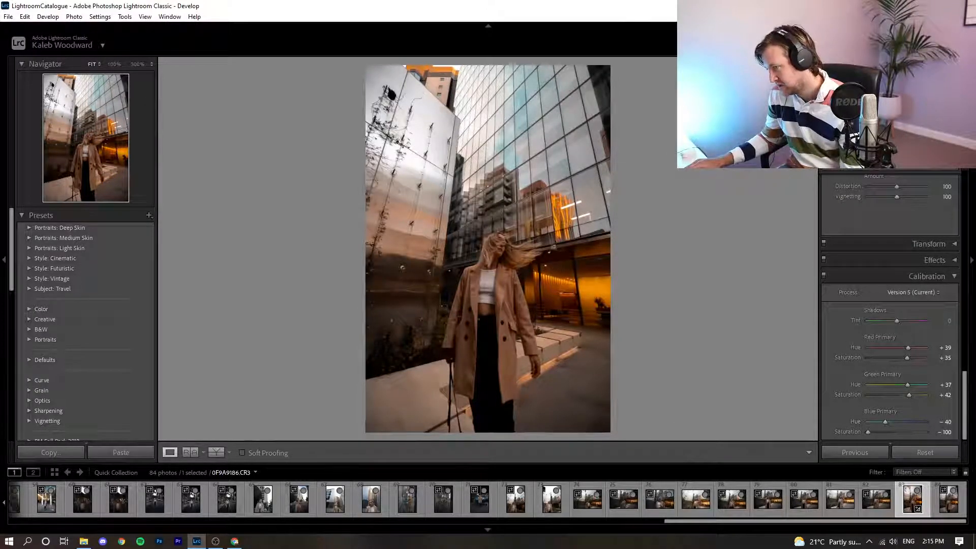
# Refine the Calibration to Shadows Tint -17, Red Primary Saturation +18, Green Primary Hue +61, Saturation +19, and Blue Primary Hue -18.
pyautogui.moveTo(883, 422); pyautogui.dragTo(915, 391)
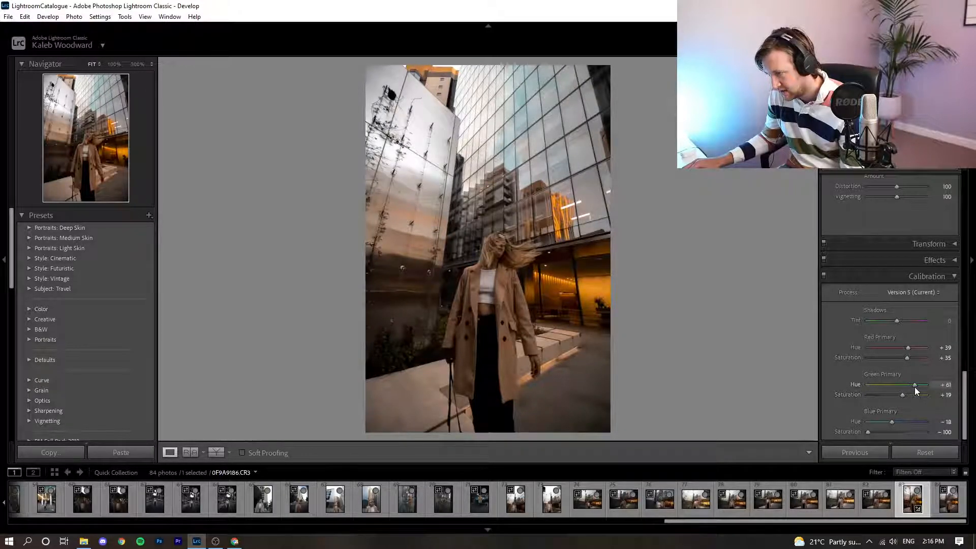
pyautogui.moveTo(905, 356)
pyautogui.mouseDown()
pyautogui.moveTo(899, 349)
pyautogui.moveTo(921, 350)
pyautogui.mouseUp()
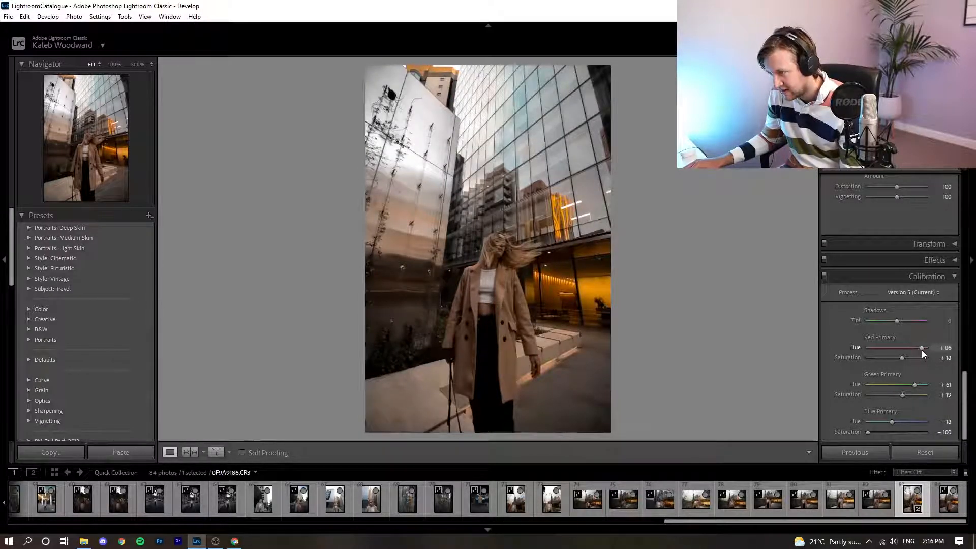
pyautogui.hotkey('ctrl', 'z')
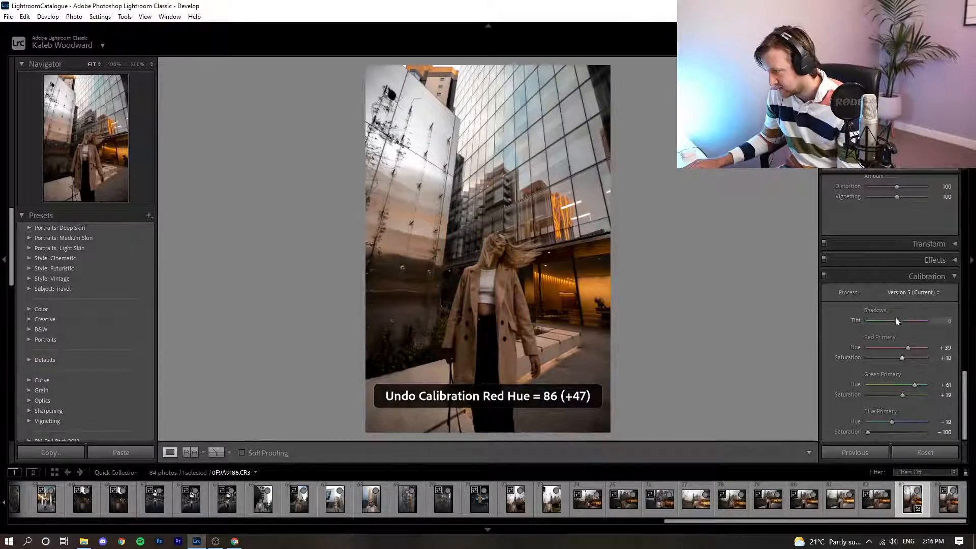
pyautogui.moveTo(897, 320)
pyautogui.mouseDown()
pyautogui.moveTo(910, 325)
pyautogui.moveTo(893, 325)
pyautogui.mouseUp()
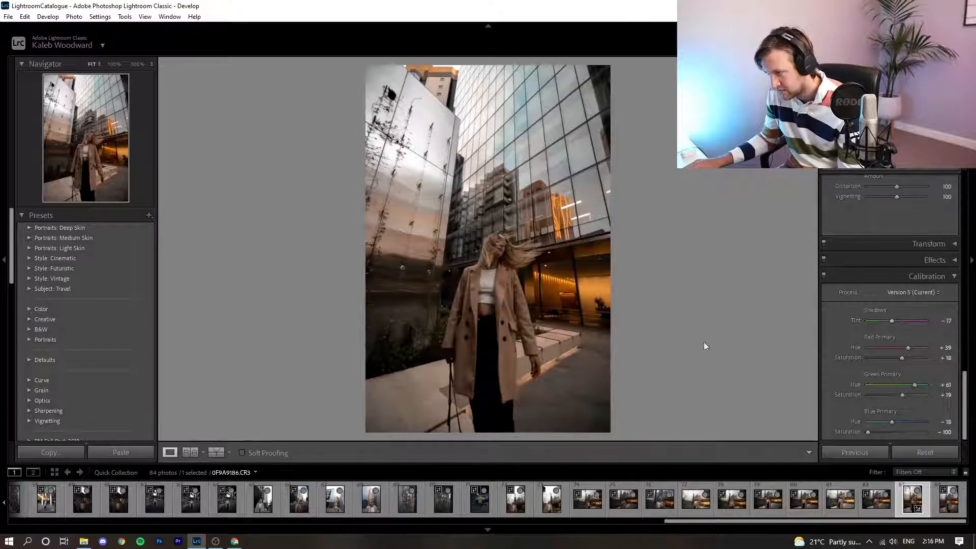
# Examine the woman's face at 100%, try resetting the adjustments to compare the look, and undo the reset.
pyautogui.click(500, 247)
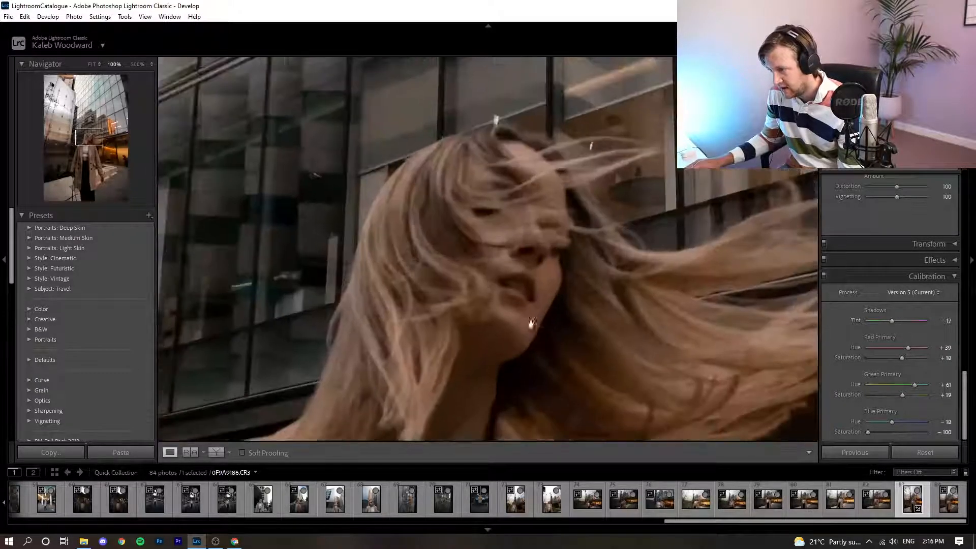
pyautogui.click(519, 278)
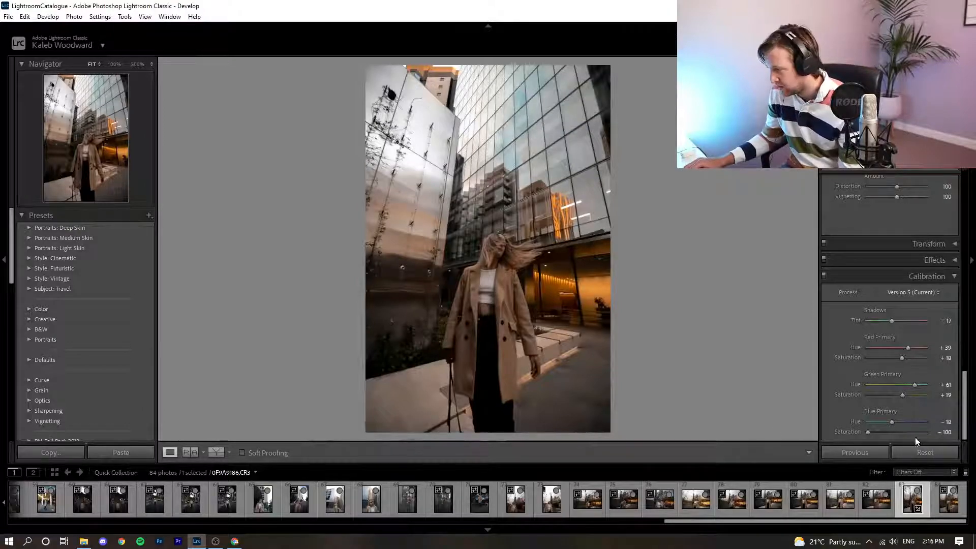
pyautogui.click(932, 452)
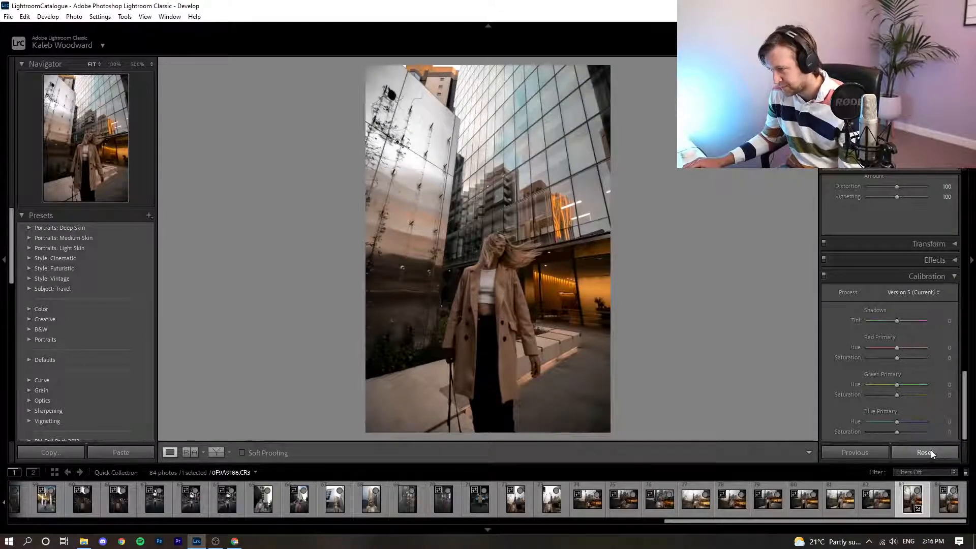
pyautogui.hotkey('ctrl', 'z')
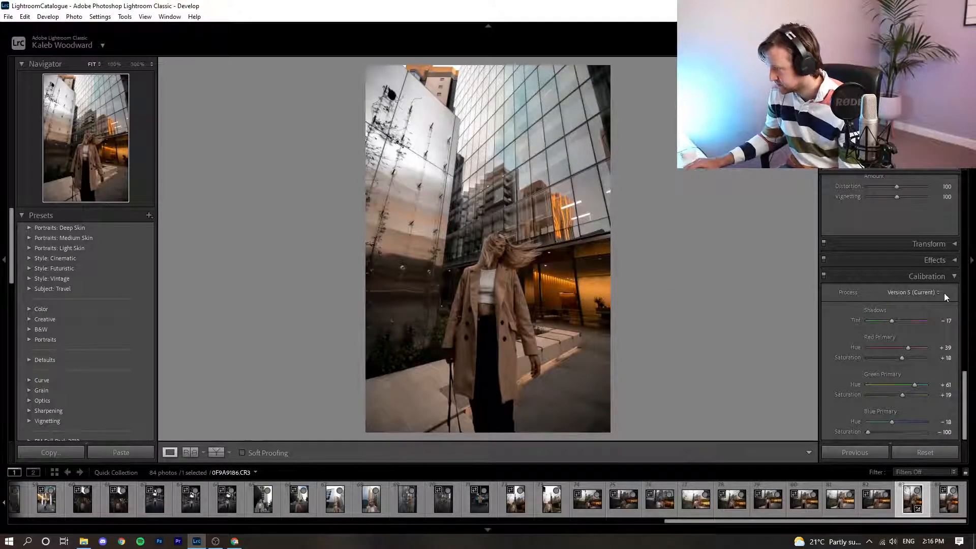
# Cool the photo to Temp 6035, and set Contrast +11, Highlights -93, Shadows +6 and Blacks -35.
pyautogui.scroll(20, 944, 293)
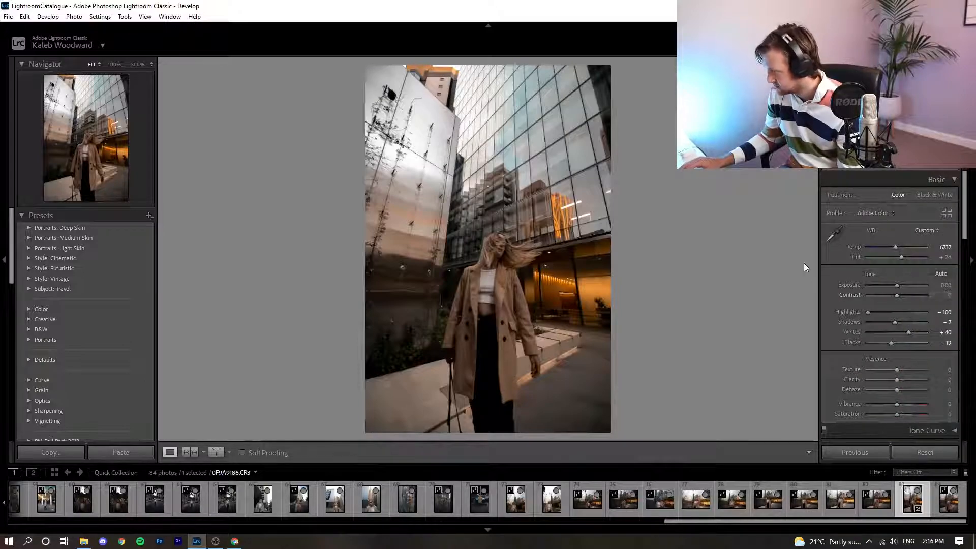
pyautogui.moveTo(894, 246); pyautogui.dragTo(892, 252)
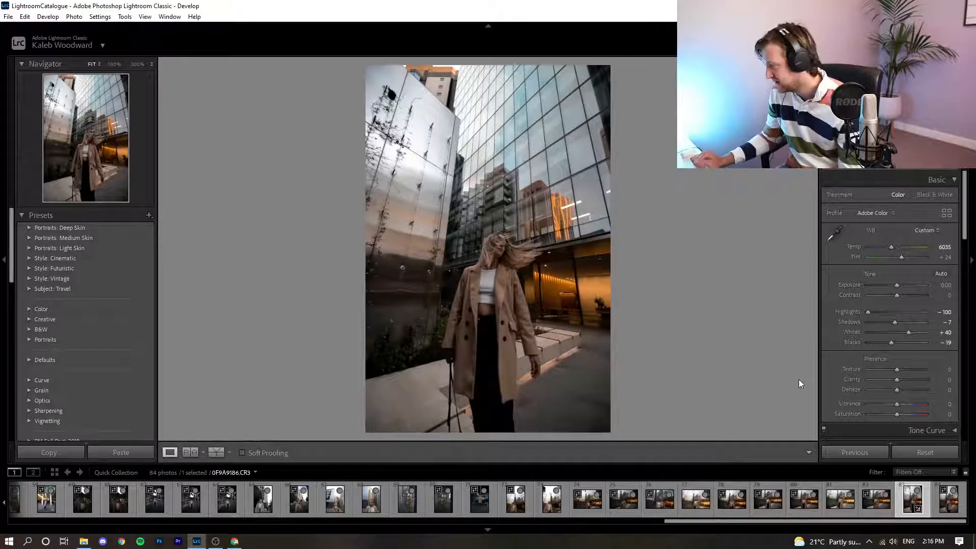
pyautogui.moveTo(895, 295); pyautogui.dragTo(886, 345)
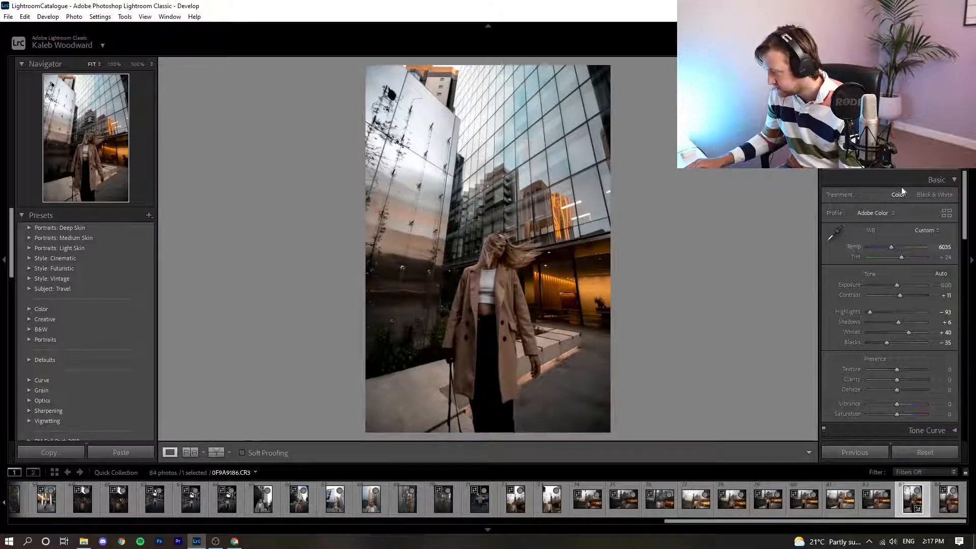
pyautogui.press('m')
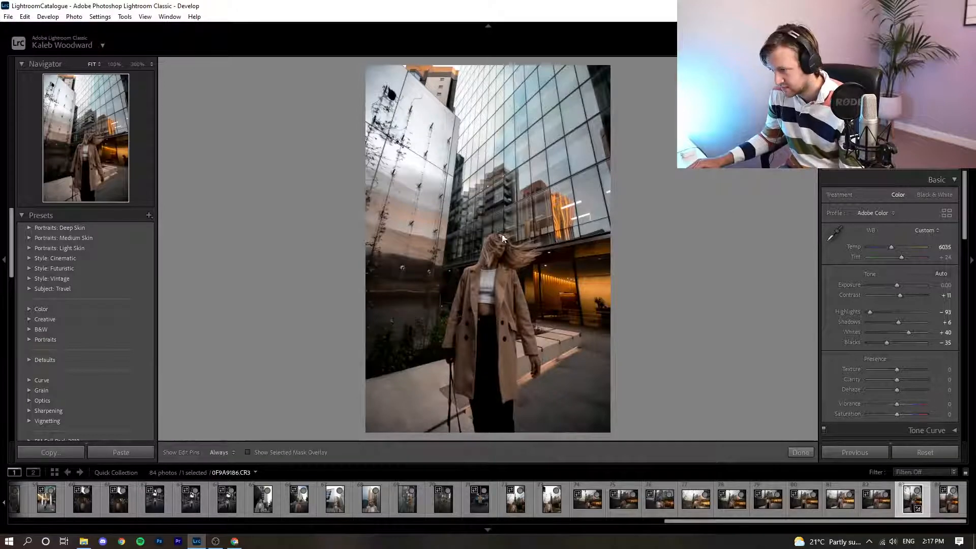
pyautogui.moveTo(492, 346)
pyautogui.mouseDown()
pyautogui.moveTo(477, 384)
pyautogui.moveTo(494, 399)
pyautogui.mouseUp()
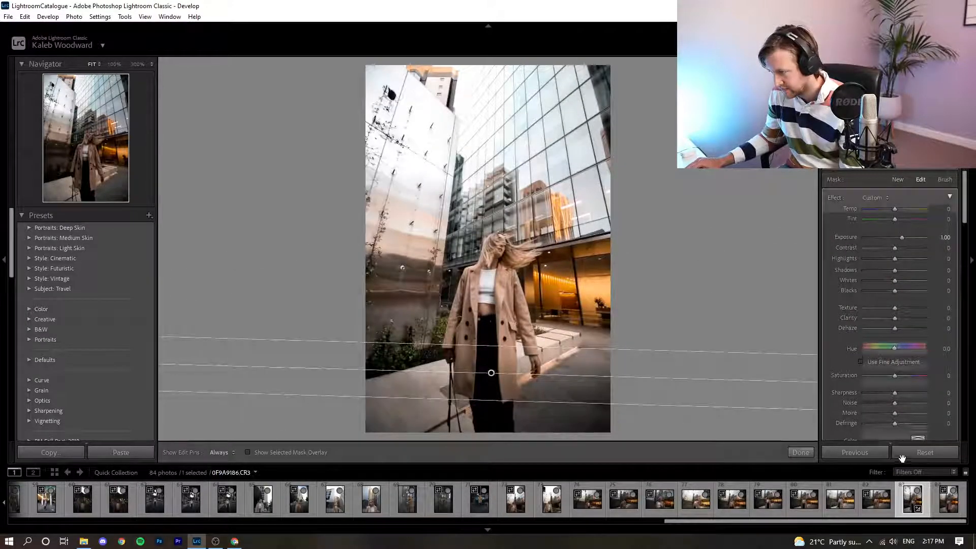
pyautogui.hotkey('ctrl', 'z')
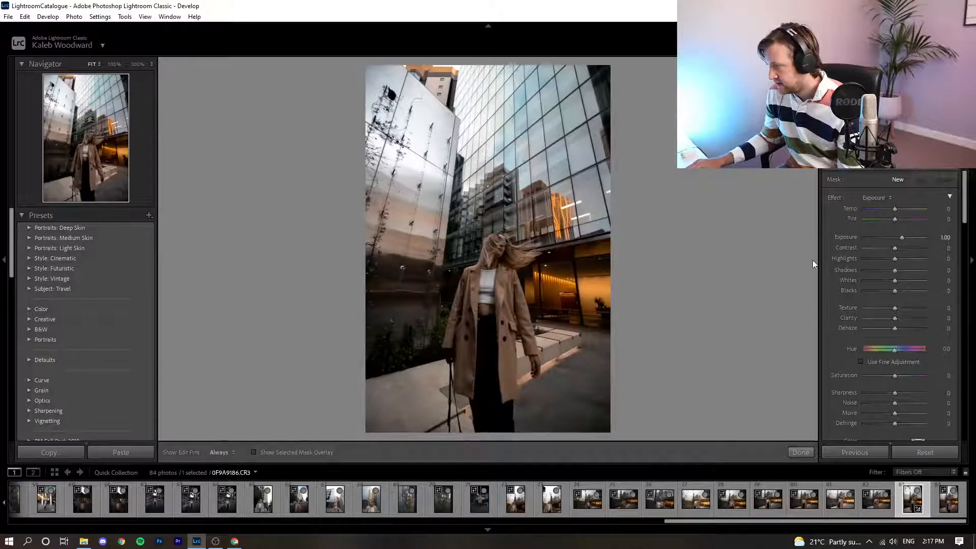
# Brighten the woman's face and coat with an Adjustment Brush of Size 7.8 and Exposure 1.00, with the edit pins hidden.
pyautogui.press('k')
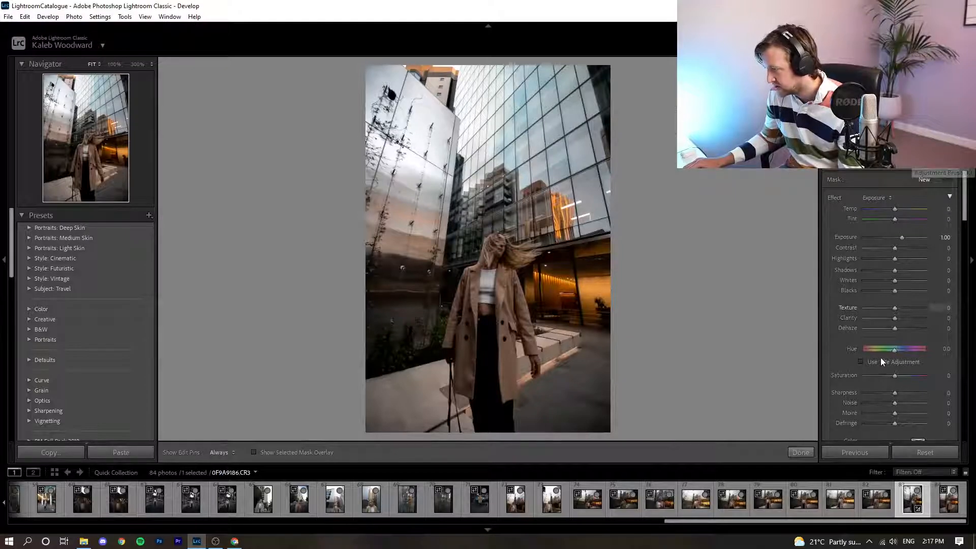
pyautogui.scroll(-5, 929, 300)
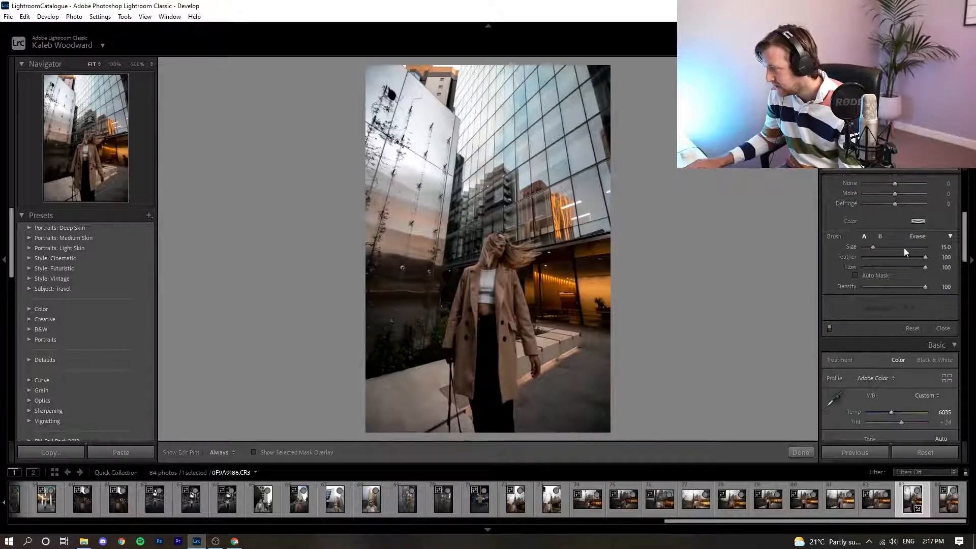
pyautogui.moveTo(876, 249); pyautogui.dragTo(868, 249)
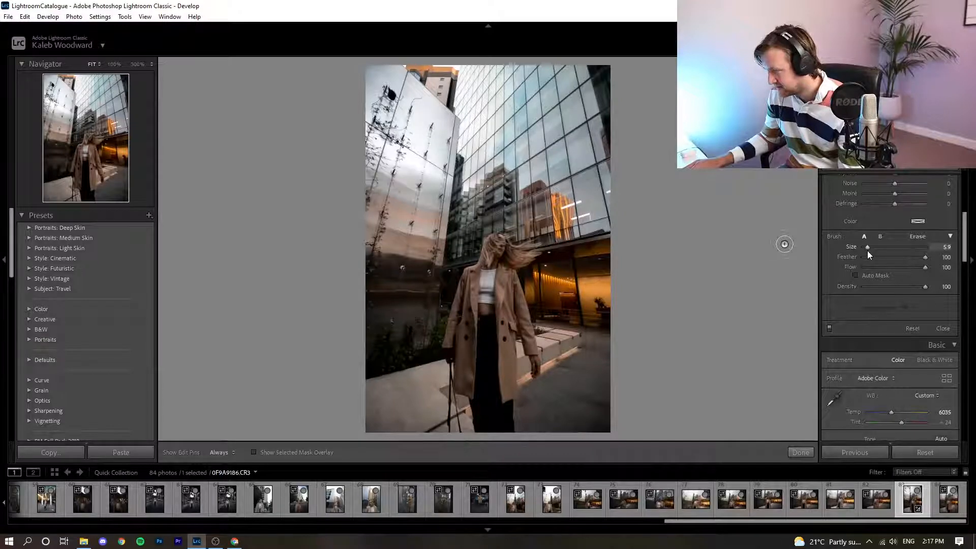
pyautogui.press('h')
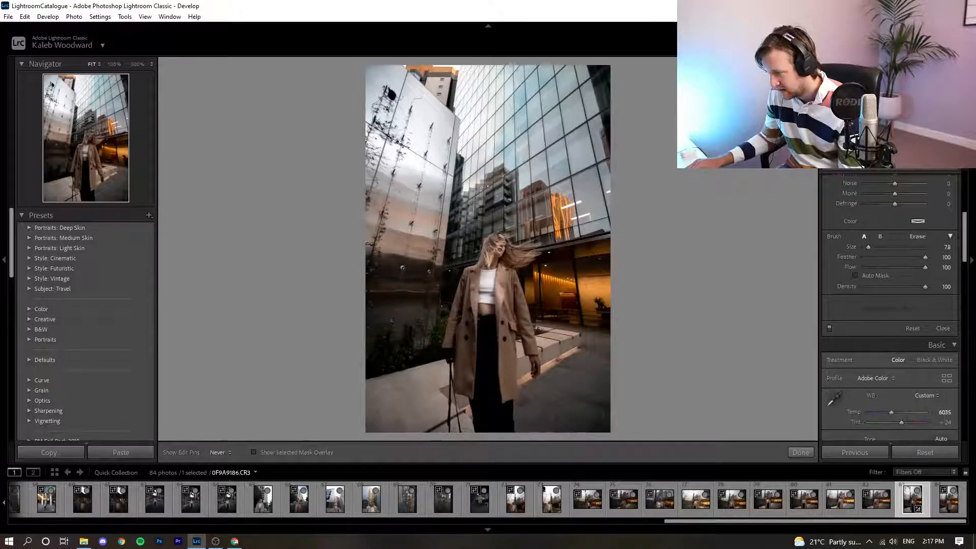
pyautogui.moveTo(476, 271)
pyautogui.mouseDown()
pyautogui.moveTo(479, 386)
pyautogui.moveTo(500, 254)
pyautogui.moveTo(503, 344)
pyautogui.moveTo(497, 249)
pyautogui.moveTo(483, 257)
pyautogui.moveTo(447, 340)
pyautogui.moveTo(482, 247)
pyautogui.moveTo(457, 300)
pyautogui.moveTo(495, 252)
pyautogui.mouseUp()
pyautogui.press('h')
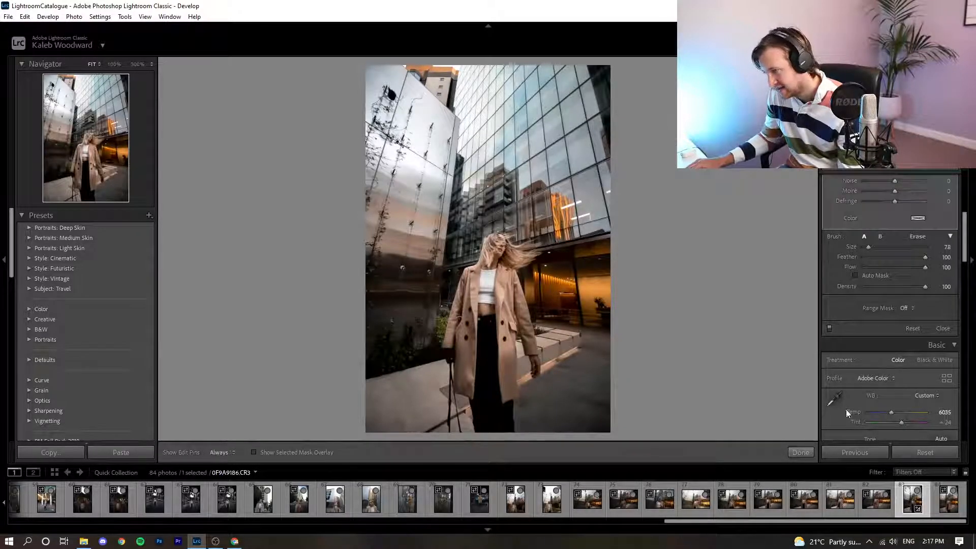
# Lower the Exposure of the brush adjustment on the woman to 0.64 and finish the brush edit.
pyautogui.press('h')
pyautogui.press('h')
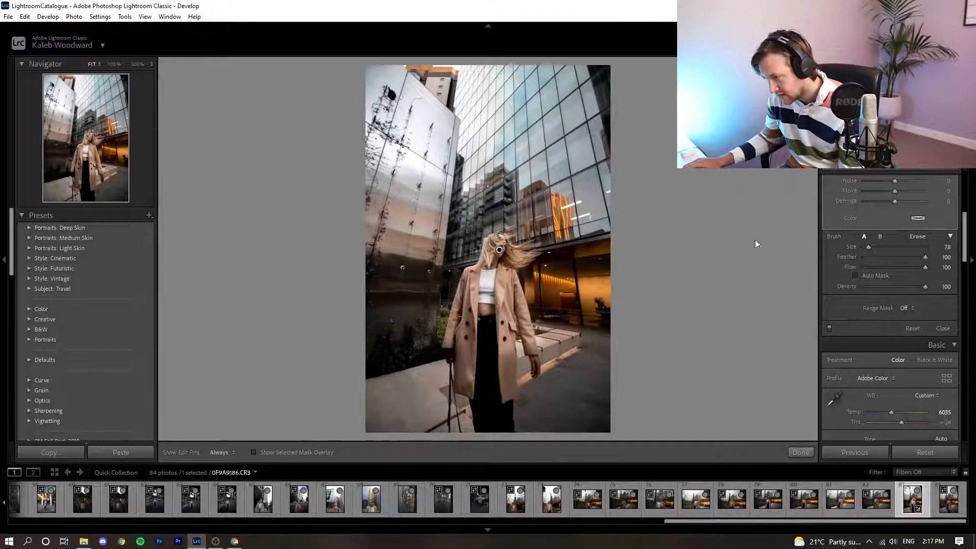
pyautogui.moveTo(924, 257); pyautogui.dragTo(886, 265)
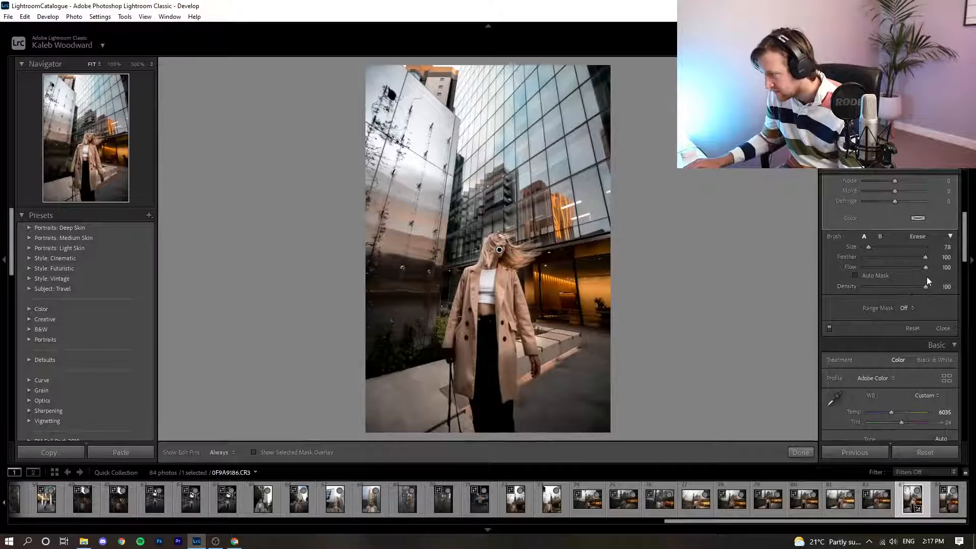
pyautogui.scroll(3, 970, 232)
pyautogui.scroll(4, 971, 233)
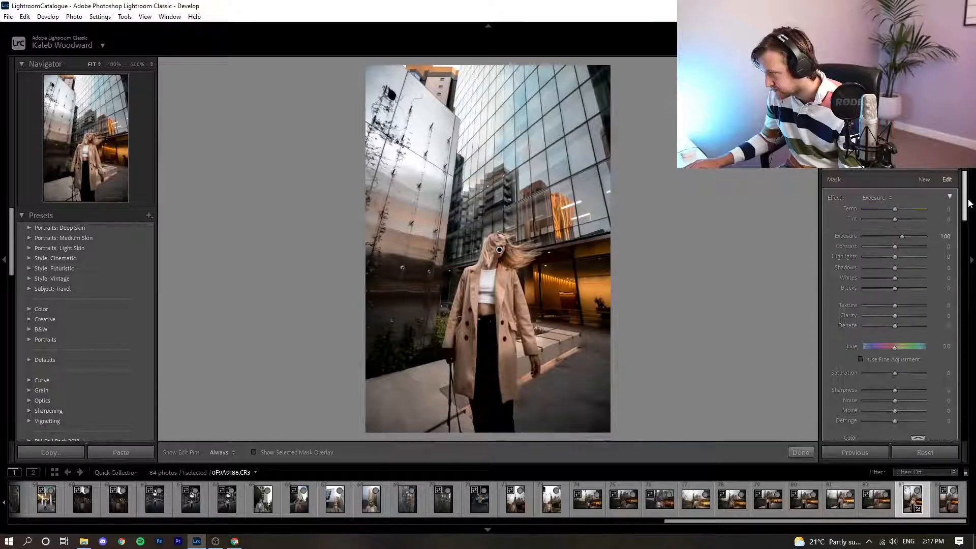
pyautogui.moveTo(904, 236); pyautogui.dragTo(901, 239)
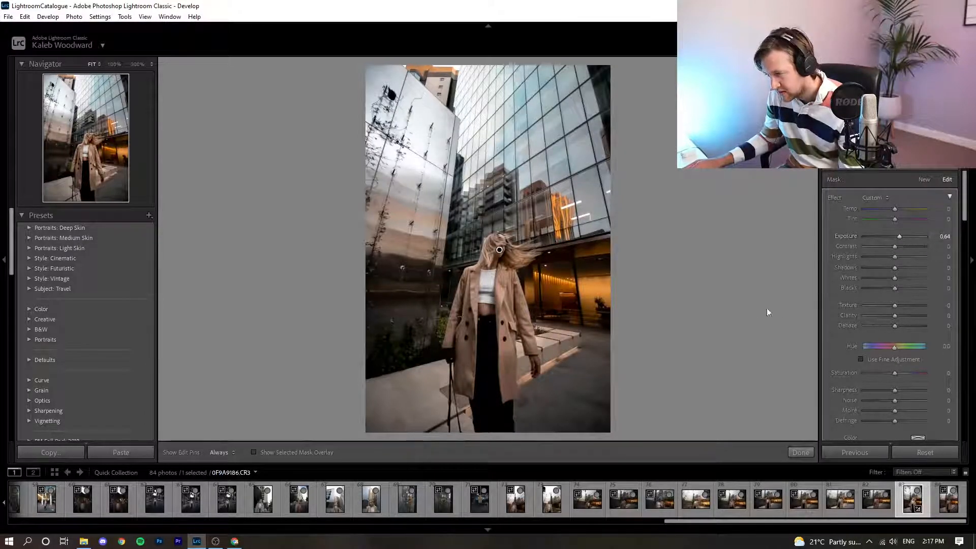
pyautogui.click(801, 452)
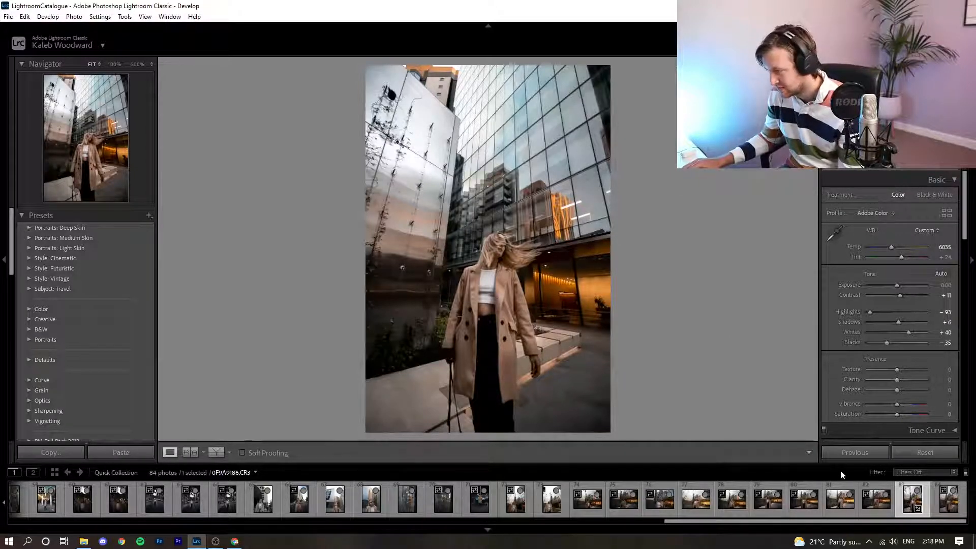
# Try resetting all adjustments to compare with the original look, and undo the reset.
pyautogui.click(910, 447)
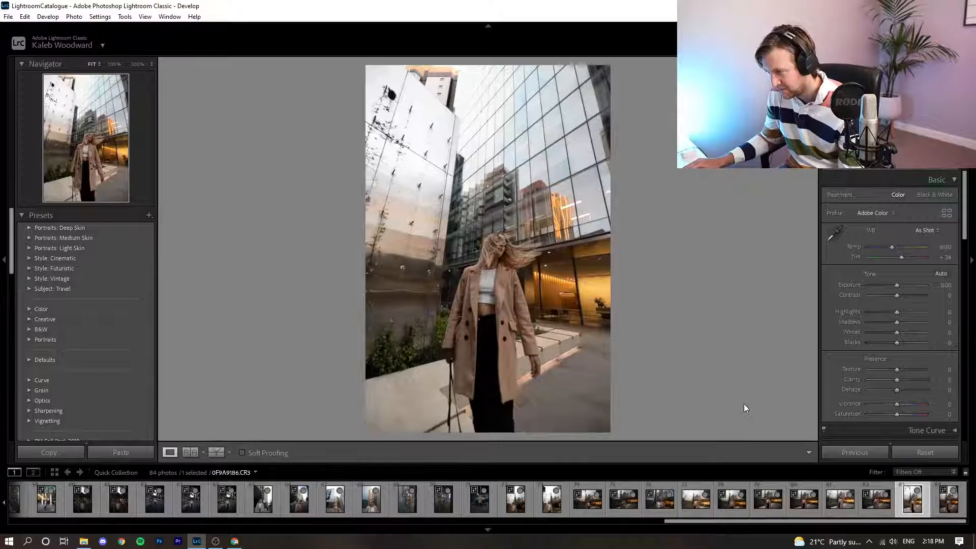
pyautogui.hotkey('ctrl', 'z')
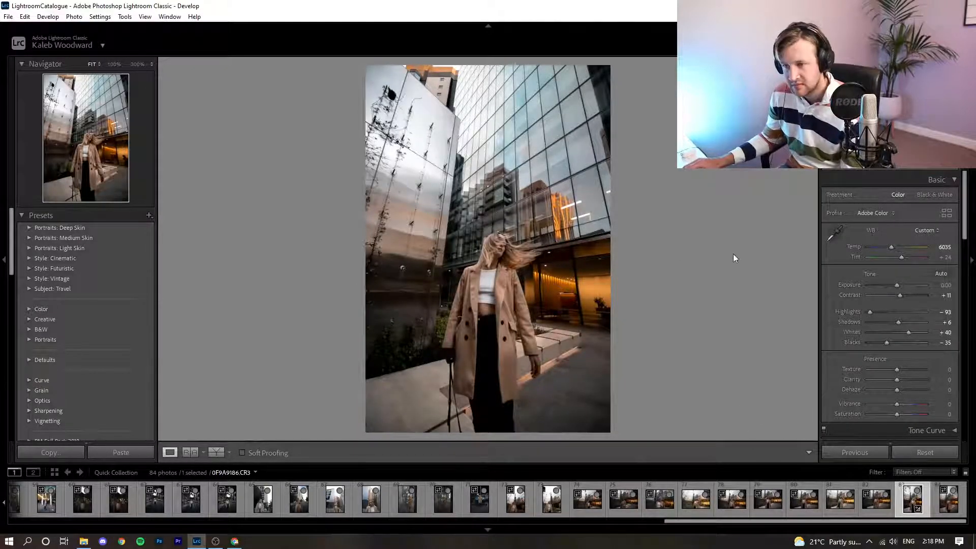
pyautogui.rightClick(909, 504)
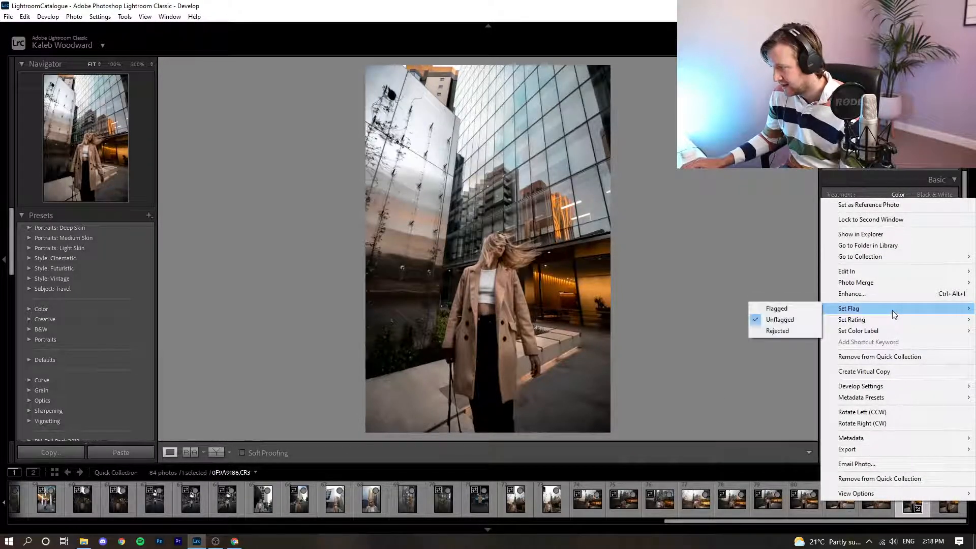
pyautogui.moveTo(895, 309)
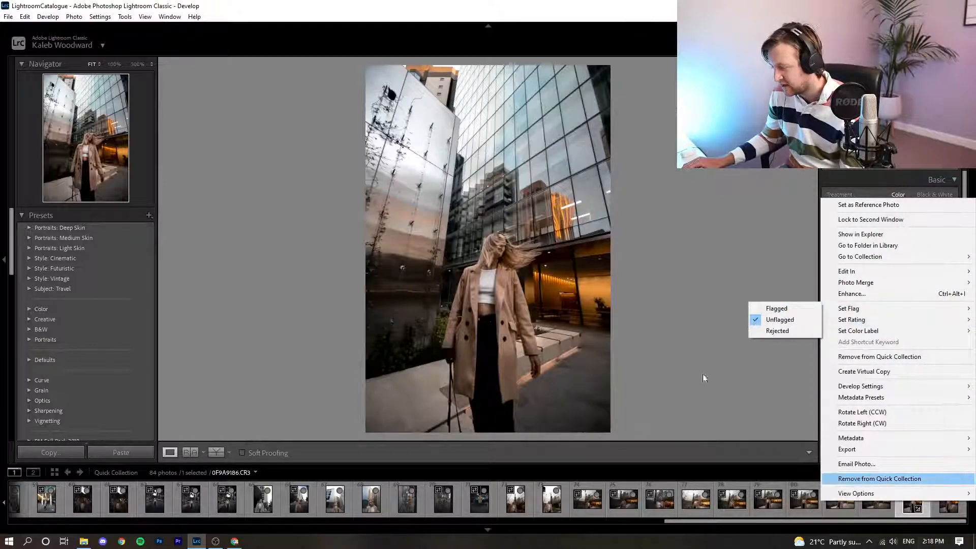
pyautogui.click(700, 264)
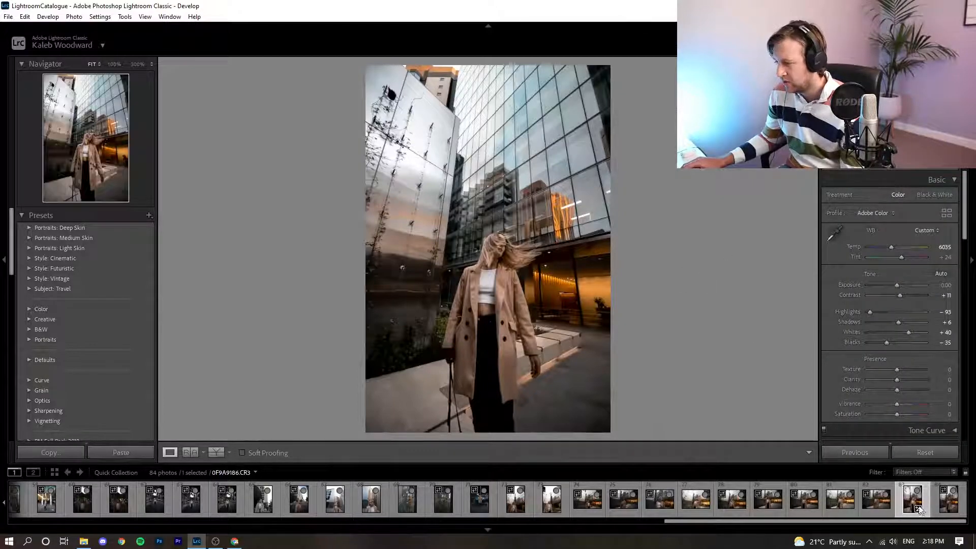
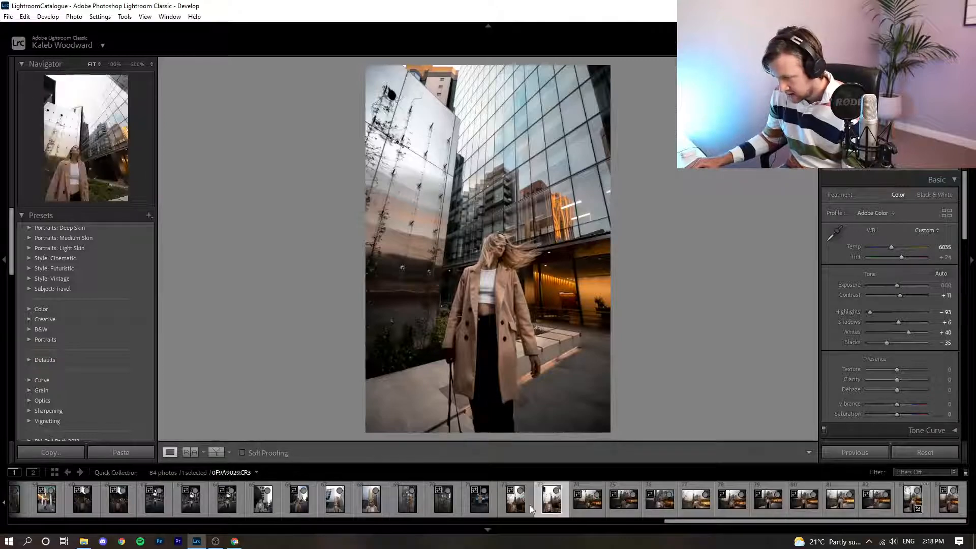
# Copy the Develop settings of edited portrait 0F9A9186.CR3 without Local Adjustments, Transform or Crop, and paste them onto 0F9A9182.CR3.
pyautogui.click(500, 511)
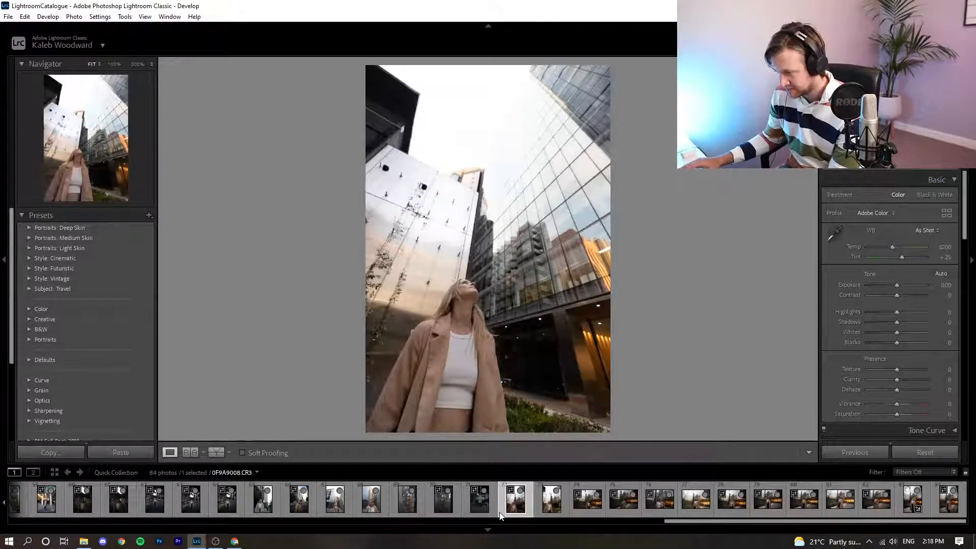
pyautogui.press('Right')
pyautogui.press('Right')
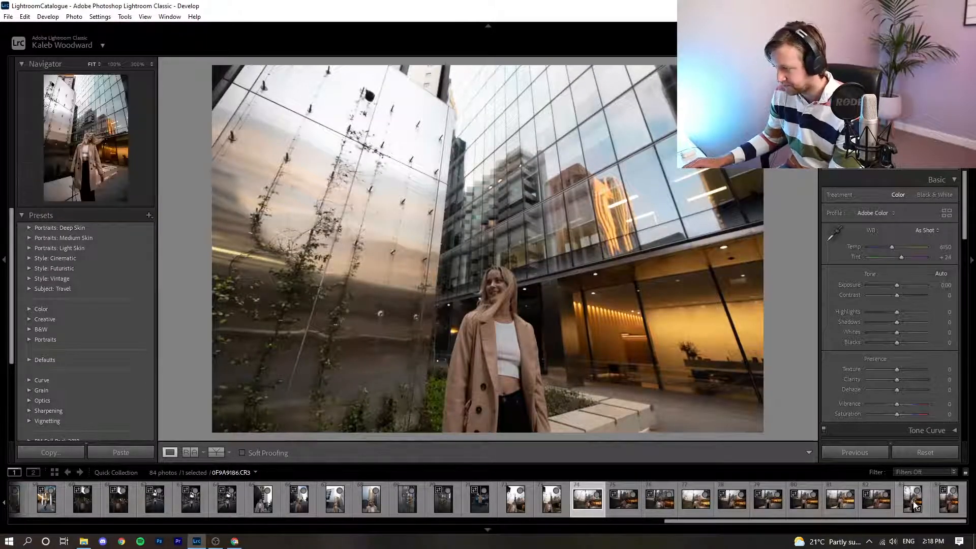
pyautogui.click(914, 506)
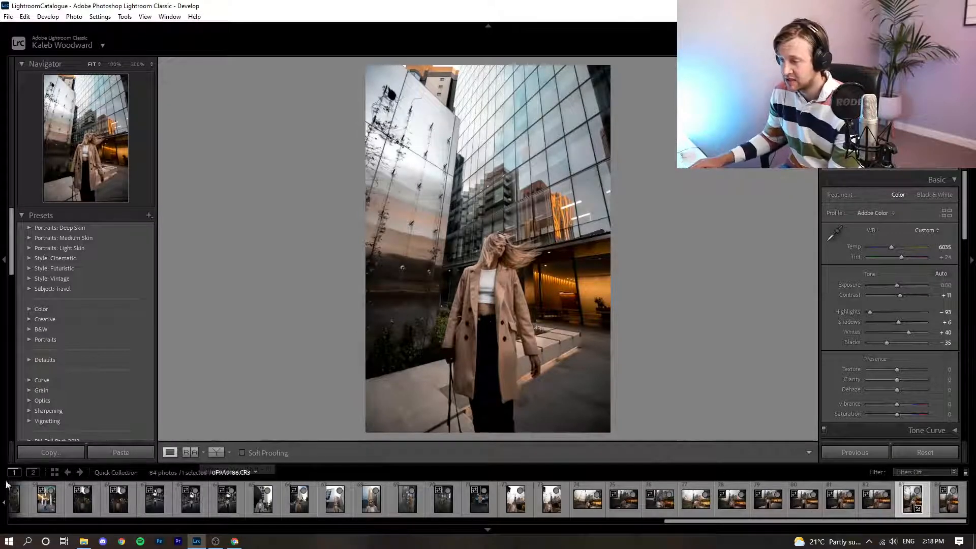
pyautogui.click(67, 451)
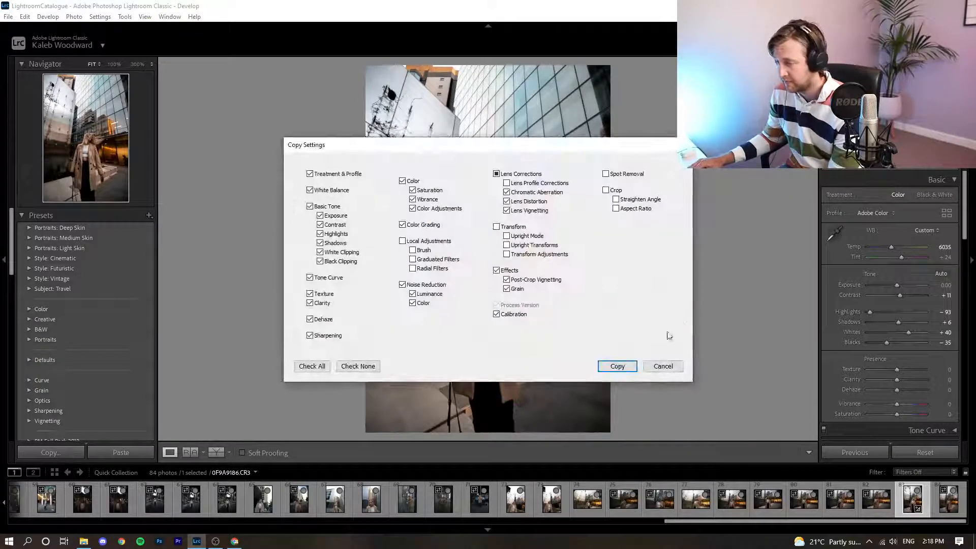
pyautogui.click(617, 366)
pyautogui.press('Left')
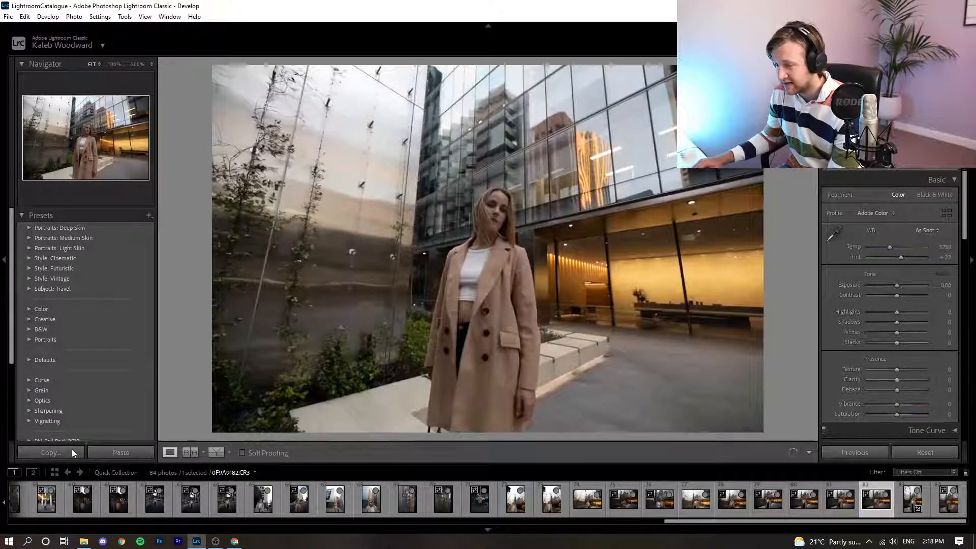
pyautogui.click(110, 451)
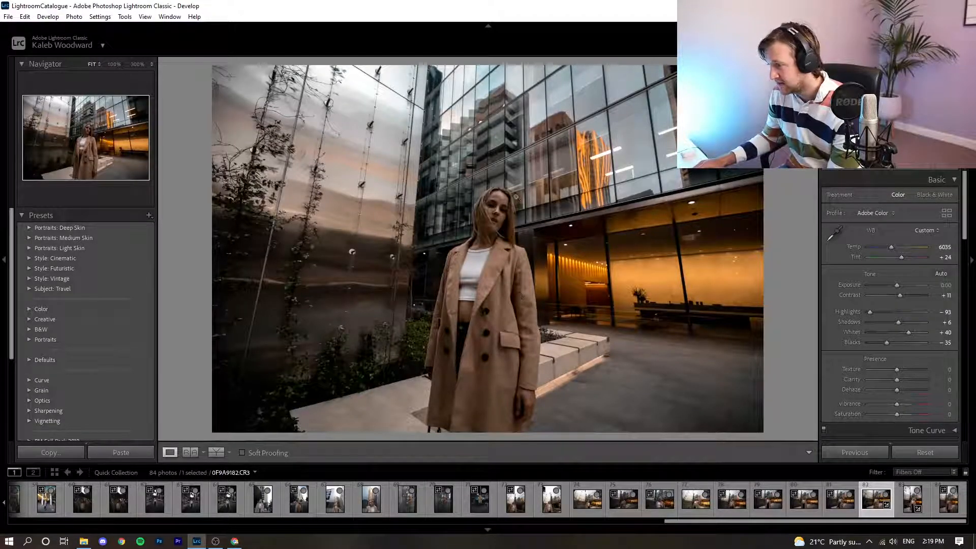
# Brighten the woman's face and coat with an Adjustment Brush at Exposure 1.00.
pyautogui.press('k')
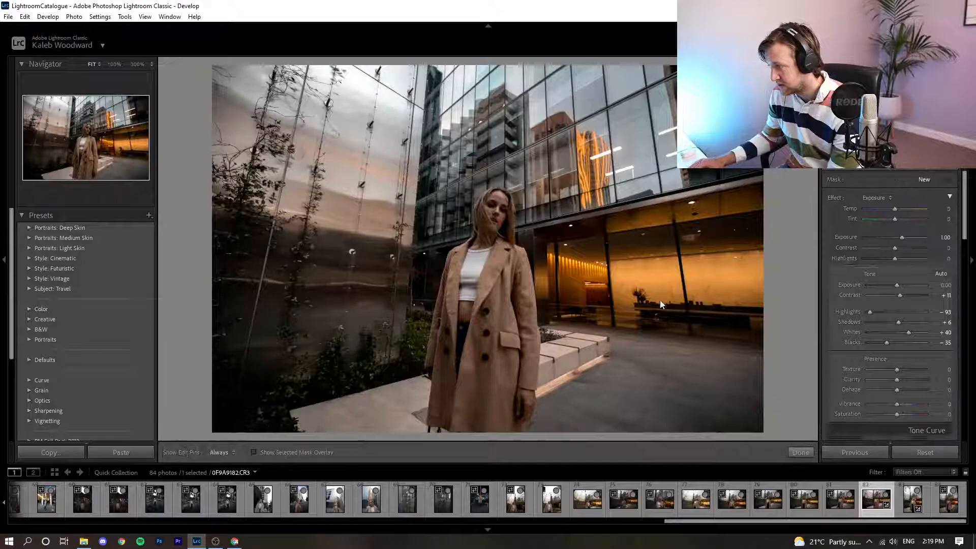
pyautogui.moveTo(496, 216)
pyautogui.mouseDown()
pyautogui.moveTo(484, 239)
pyautogui.moveTo(486, 210)
pyautogui.moveTo(506, 275)
pyautogui.moveTo(458, 300)
pyautogui.moveTo(471, 259)
pyautogui.moveTo(447, 363)
pyautogui.moveTo(503, 313)
pyautogui.moveTo(511, 338)
pyautogui.moveTo(511, 264)
pyautogui.moveTo(479, 206)
pyautogui.moveTo(493, 252)
pyautogui.mouseUp()
pyautogui.moveTo(451, 327)
pyautogui.mouseDown()
pyautogui.moveTo(441, 364)
pyautogui.moveTo(491, 237)
pyautogui.moveTo(483, 373)
pyautogui.mouseUp()
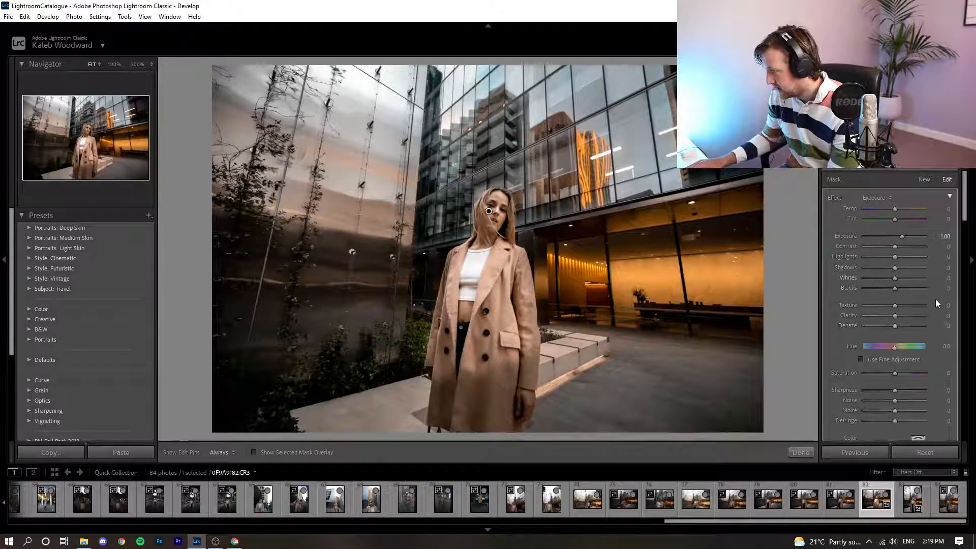
# Set the brush's Sharpness to 4 and Flow to 13, and paint over the lower part of the coat with the pins hidden.
pyautogui.click(914, 393)
pyautogui.moveTo(968, 221); pyautogui.dragTo(964, 250)
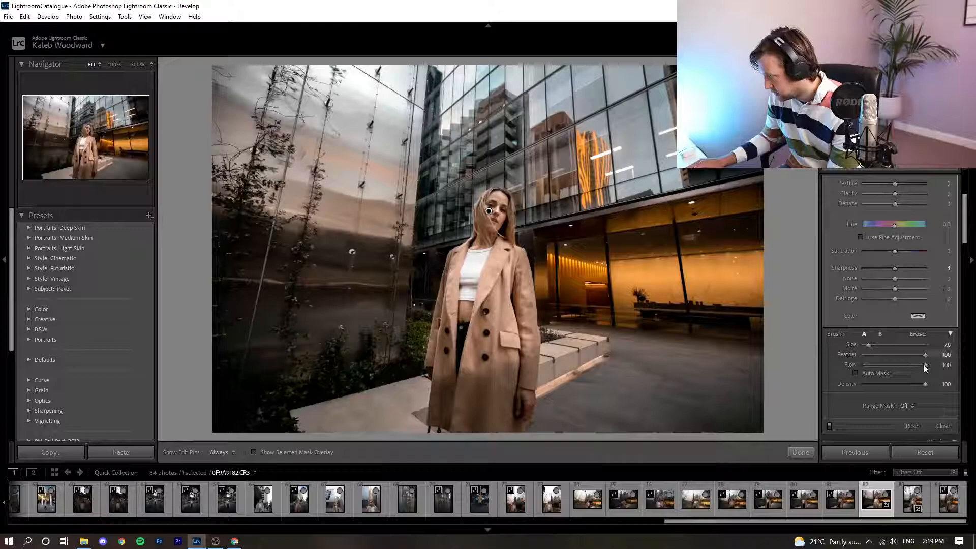
pyautogui.moveTo(893, 373); pyautogui.dragTo(871, 374)
pyautogui.press('h')
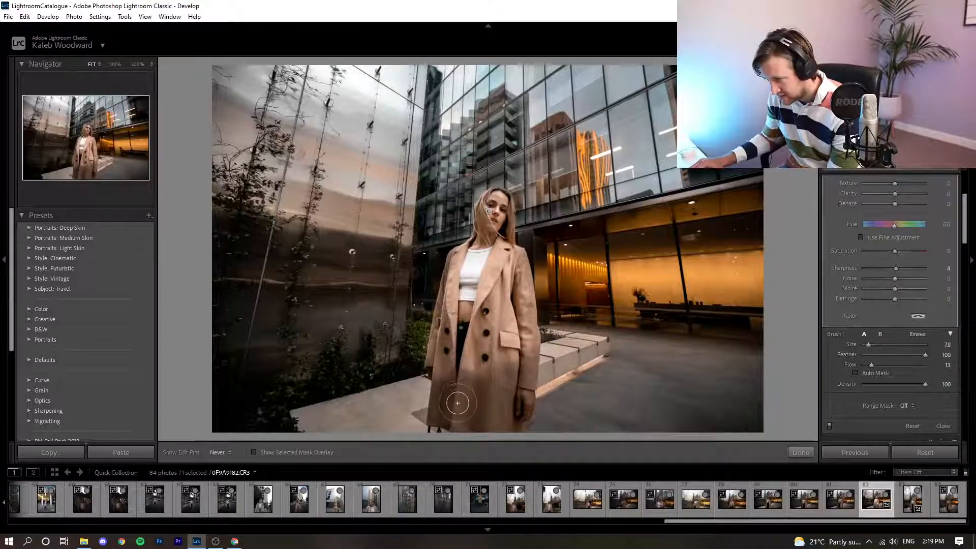
pyautogui.moveTo(467, 403)
pyautogui.mouseDown()
pyautogui.moveTo(486, 362)
pyautogui.moveTo(487, 396)
pyautogui.moveTo(504, 350)
pyautogui.moveTo(479, 427)
pyautogui.moveTo(501, 335)
pyautogui.moveTo(484, 415)
pyautogui.moveTo(493, 403)
pyautogui.moveTo(496, 347)
pyautogui.moveTo(467, 407)
pyautogui.moveTo(480, 351)
pyautogui.moveTo(455, 420)
pyautogui.moveTo(472, 350)
pyautogui.moveTo(439, 432)
pyautogui.moveTo(475, 345)
pyautogui.moveTo(447, 413)
pyautogui.moveTo(469, 363)
pyautogui.moveTo(458, 427)
pyautogui.moveTo(468, 353)
pyautogui.moveTo(448, 408)
pyautogui.moveTo(477, 343)
pyautogui.moveTo(468, 390)
pyautogui.moveTo(490, 407)
pyautogui.moveTo(510, 352)
pyautogui.moveTo(494, 409)
pyautogui.moveTo(492, 379)
pyautogui.moveTo(429, 423)
pyautogui.mouseUp()
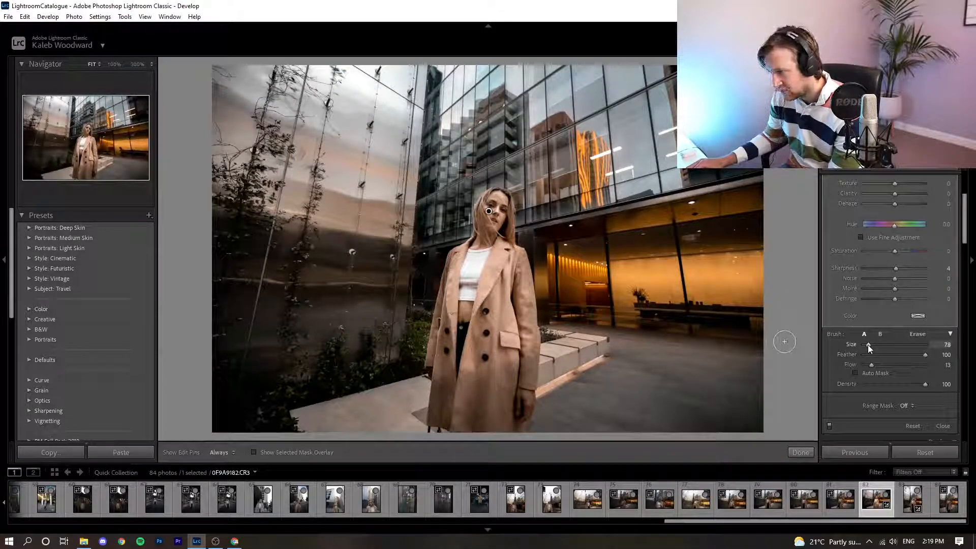
# Set the brush adjustment's Blacks to -16 and paint further over the lower coat.
pyautogui.moveTo(966, 235); pyautogui.dragTo(966, 216)
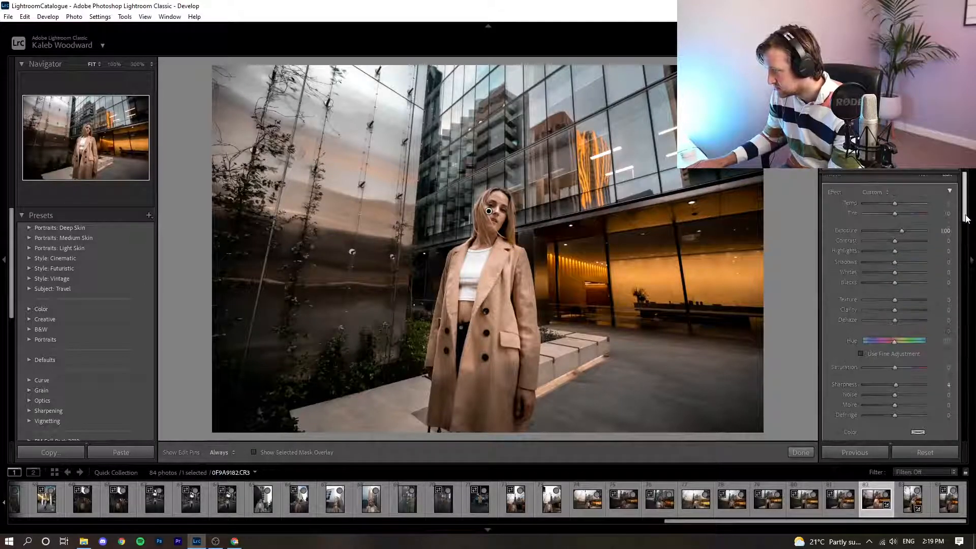
pyautogui.moveTo(895, 203); pyautogui.dragTo(893, 205)
pyautogui.hotkey('ctrl', 'z')
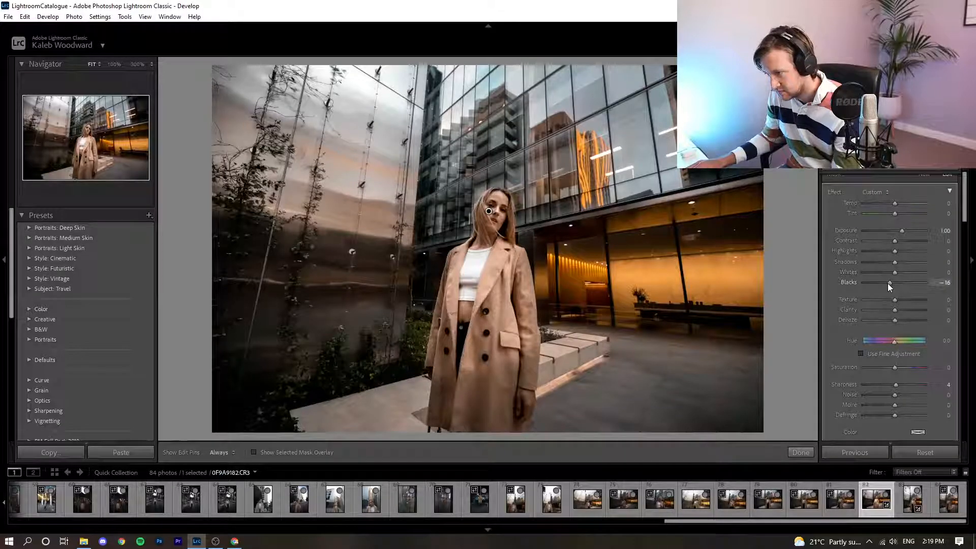
pyautogui.moveTo(479, 385)
pyautogui.mouseDown()
pyautogui.moveTo(465, 405)
pyautogui.moveTo(470, 386)
pyautogui.mouseUp()
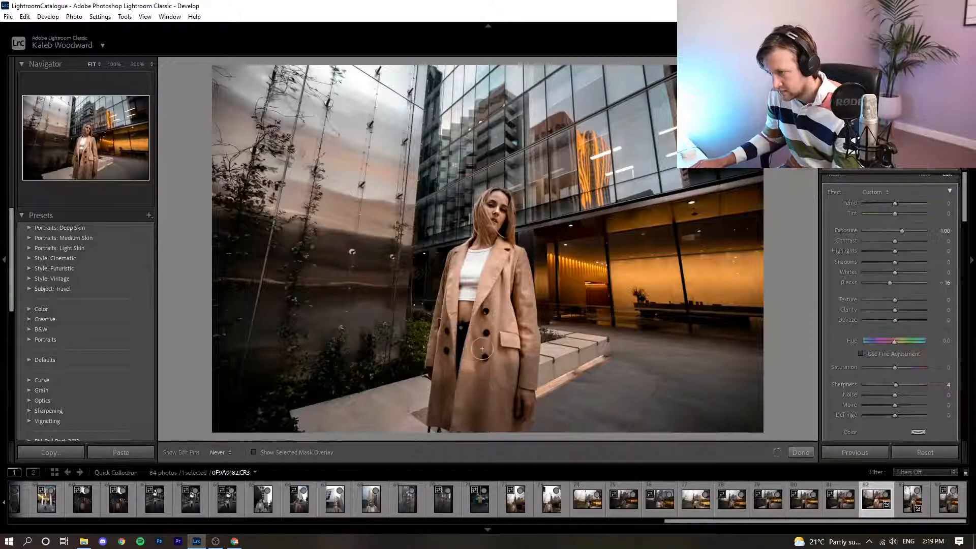
pyautogui.press('h')
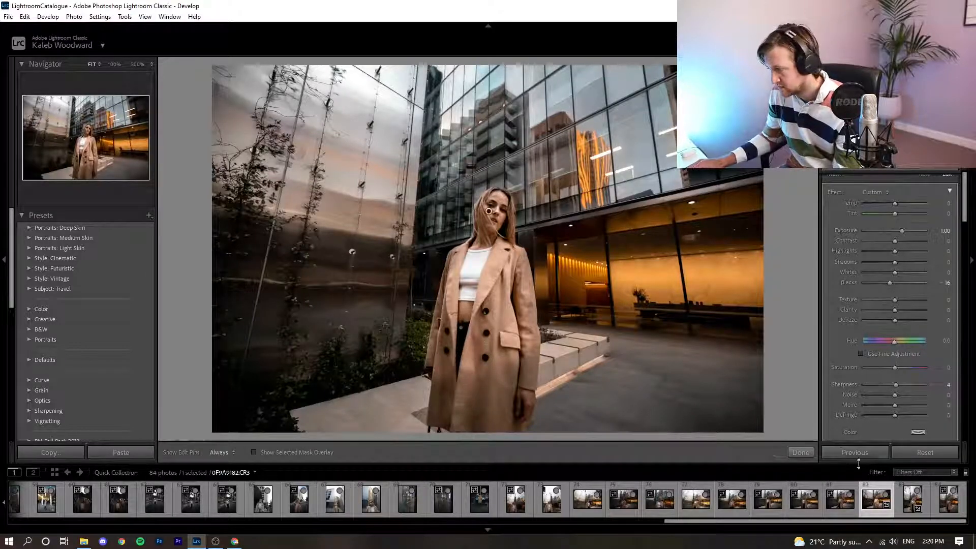
# Compare with the original by resetting the photo and undoing the reset, and lower the brush Exposure to 0.77.
pyautogui.click(924, 453)
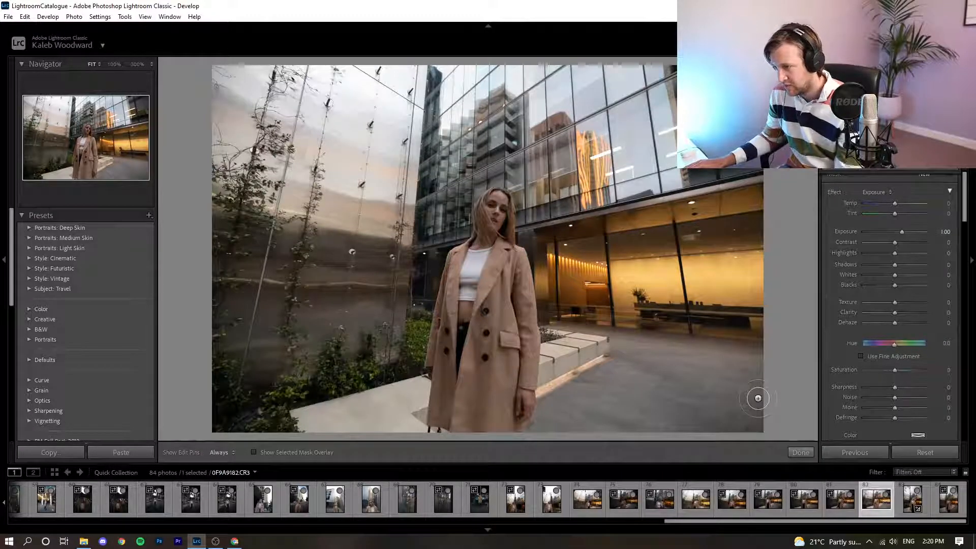
pyautogui.hotkey('ctrl', 'z')
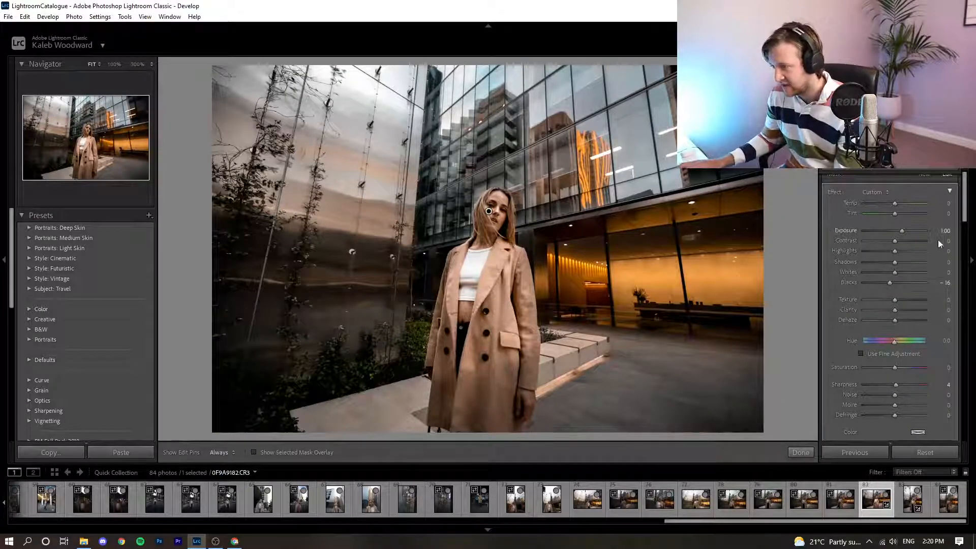
pyautogui.moveTo(902, 230); pyautogui.dragTo(901, 231)
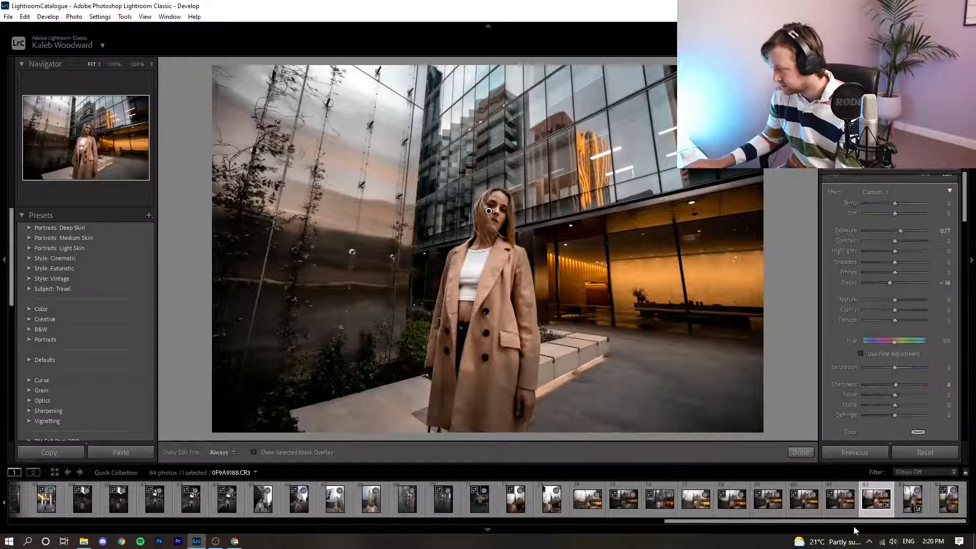
# Paste the copied settings onto photo 0F9A9099.CR3, set the brush Exposure to 0.37, and leave the brush without painting.
pyautogui.click(658, 504)
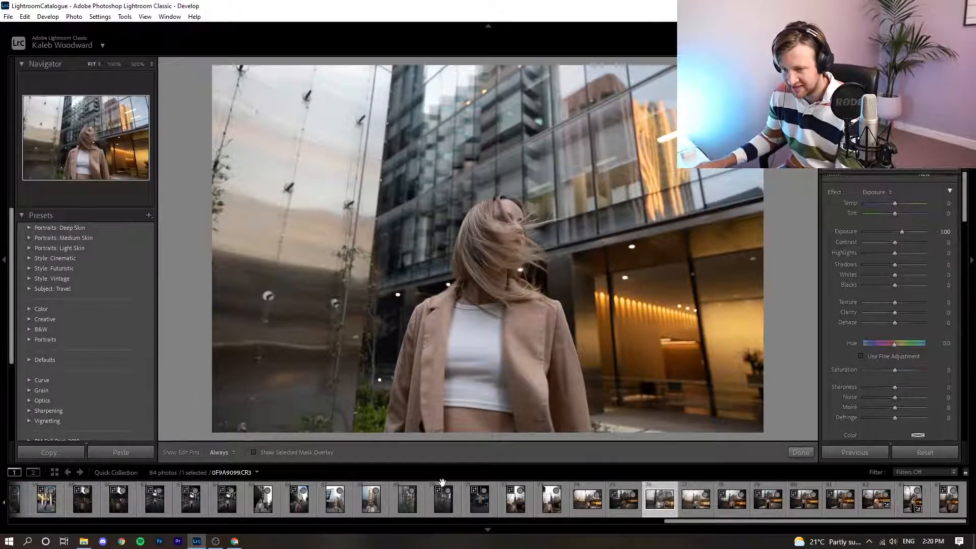
pyautogui.click(127, 454)
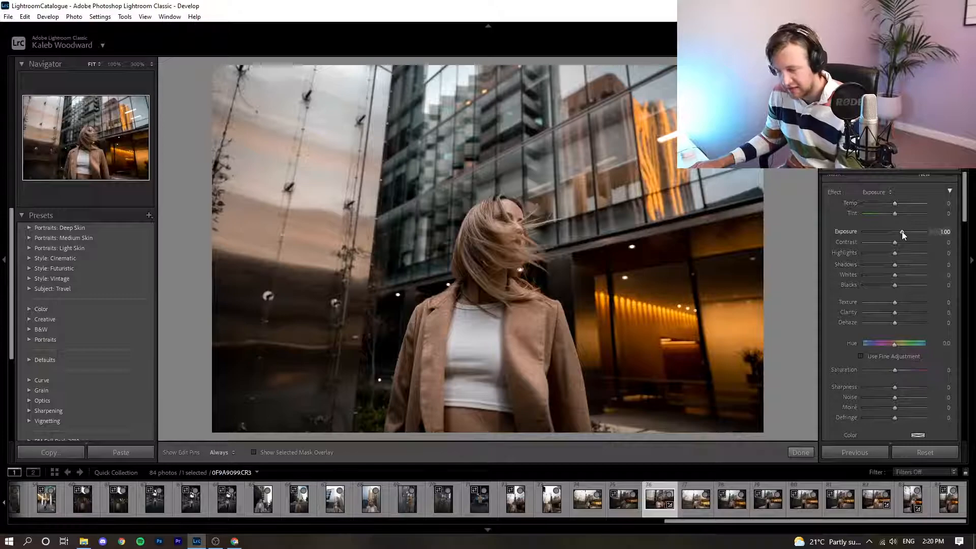
pyautogui.moveTo(902, 232); pyautogui.dragTo(898, 234)
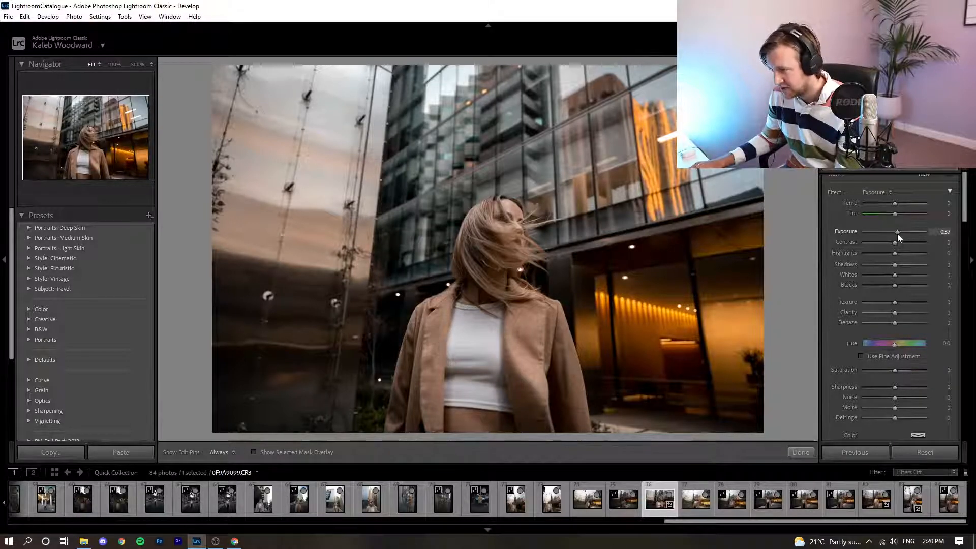
pyautogui.click(800, 453)
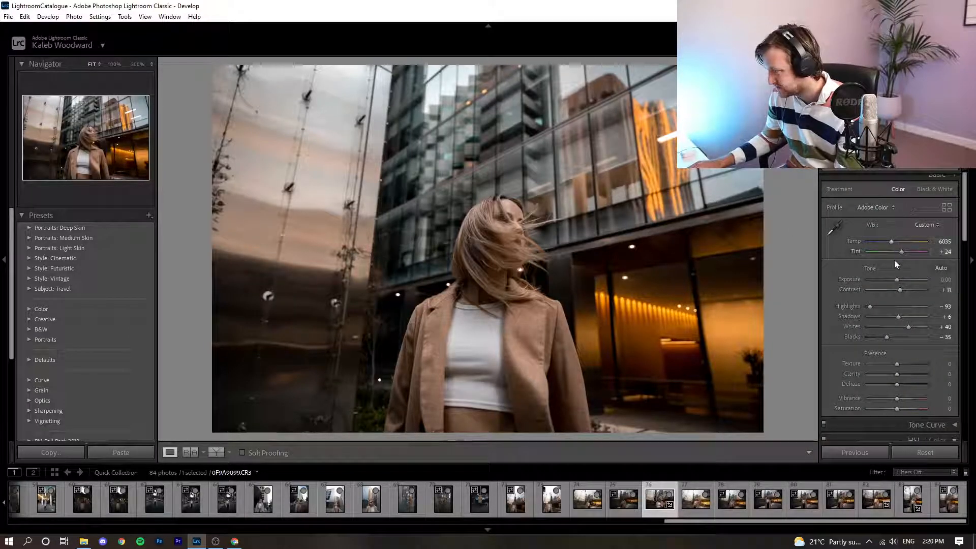
# Set the photo's Highlights to -84 and check the woman's face and hair up close.
pyautogui.moveTo(870, 306); pyautogui.dragTo(873, 313)
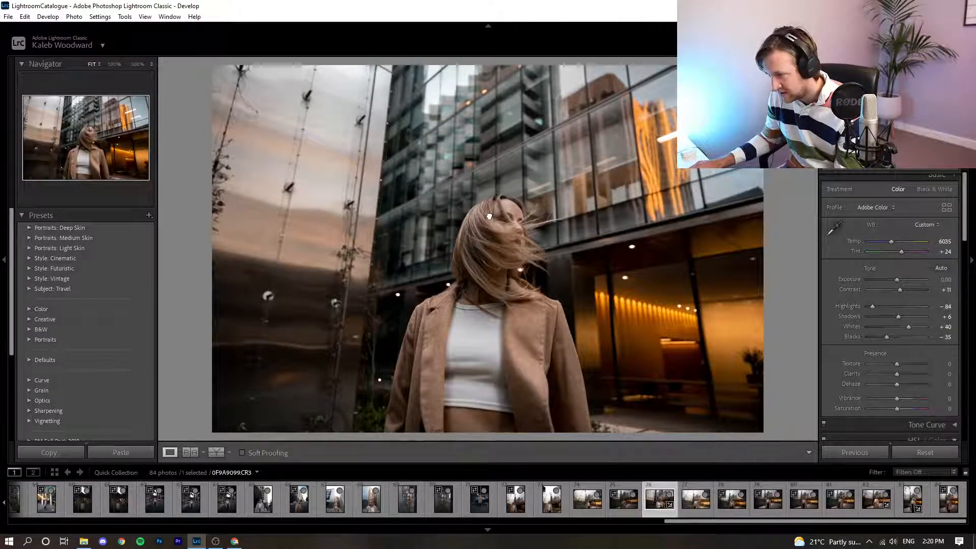
pyautogui.click(516, 234)
pyautogui.click(524, 277)
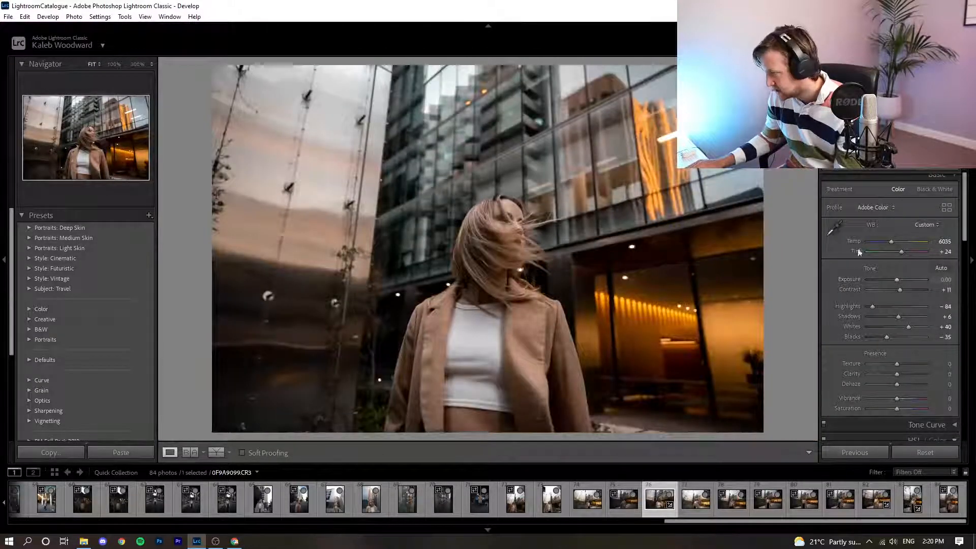
# Brighten the woman's face and hair with an adjustment brush at Exposure 0.93, raising the brush Flow to 44.
pyautogui.press('k')
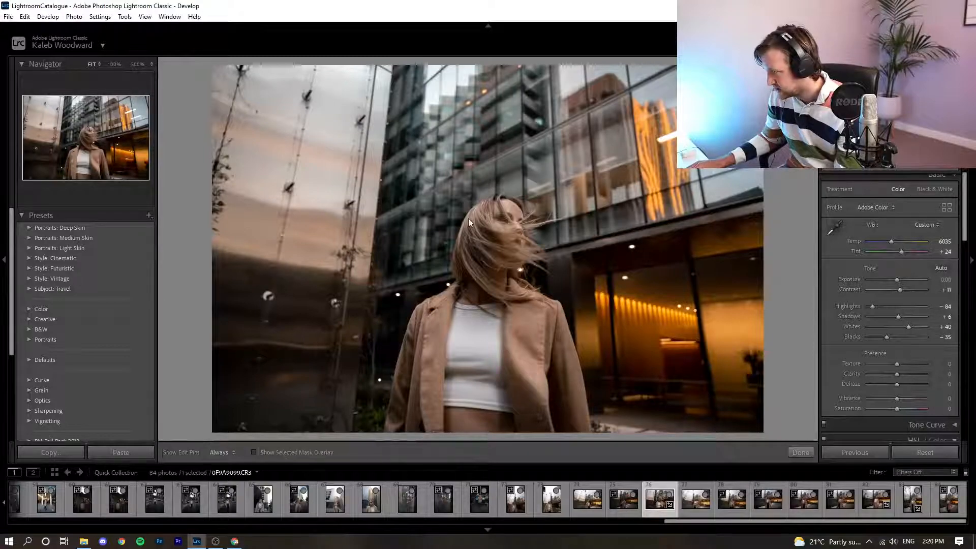
pyautogui.moveTo(493, 219)
pyautogui.mouseDown()
pyautogui.moveTo(502, 215)
pyautogui.moveTo(474, 268)
pyautogui.moveTo(487, 280)
pyautogui.mouseUp()
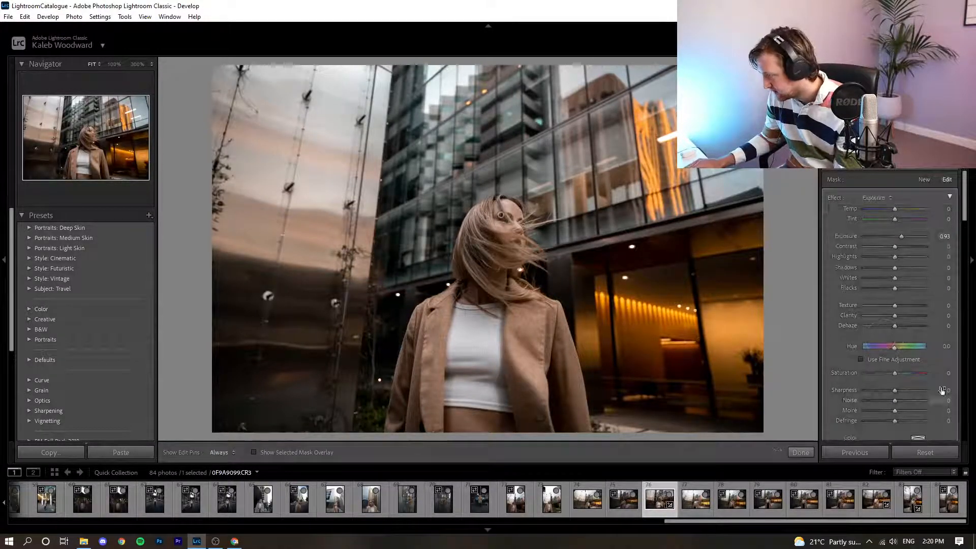
pyautogui.scroll(-5, 969, 249)
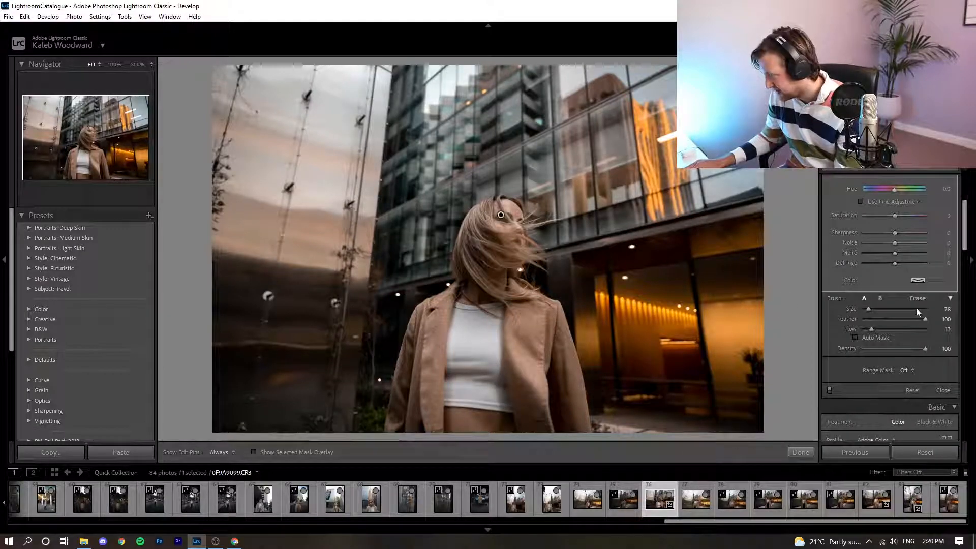
pyautogui.moveTo(875, 328); pyautogui.dragTo(891, 330)
pyautogui.moveTo(497, 222)
pyautogui.mouseDown()
pyautogui.moveTo(475, 285)
pyautogui.moveTo(512, 215)
pyautogui.moveTo(473, 286)
pyautogui.moveTo(510, 205)
pyautogui.moveTo(478, 300)
pyautogui.mouseUp()
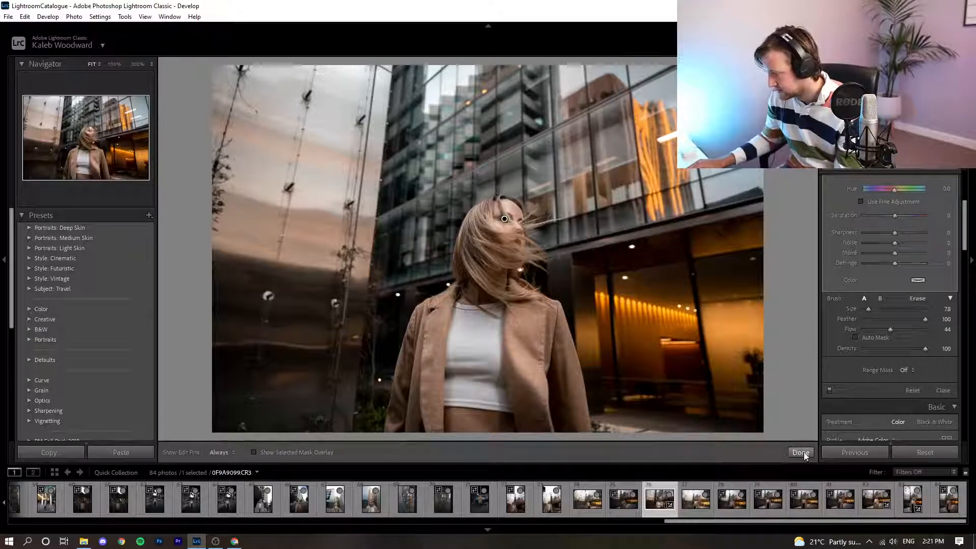
# Compare with the original by resetting the photo and undoing the reset, and finish the brush adjustment.
pyautogui.click(903, 456)
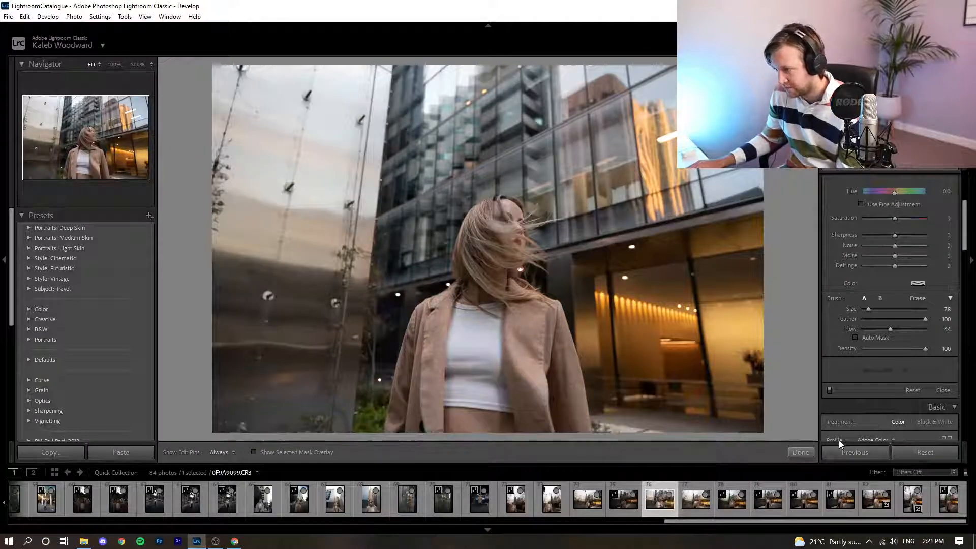
pyautogui.hotkey('ctrl', 'z')
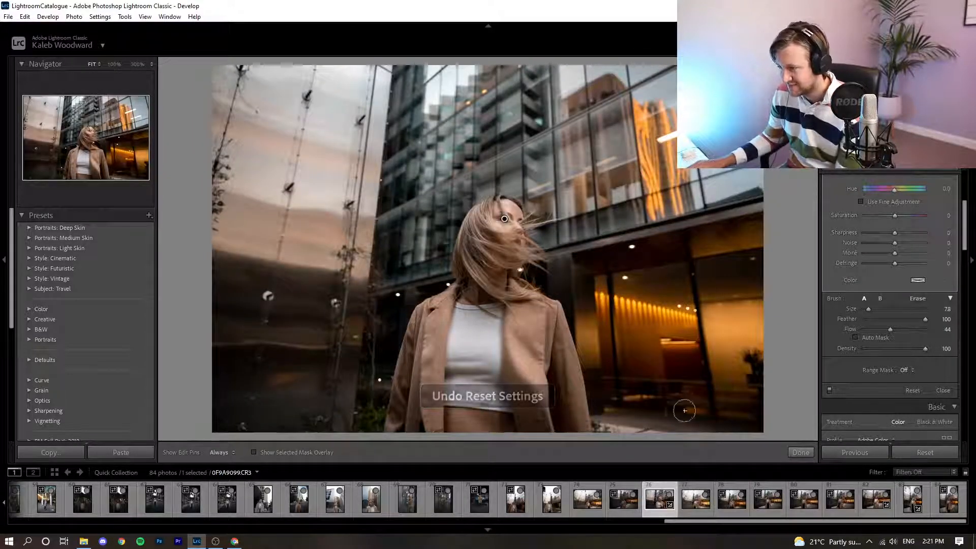
pyautogui.click(803, 452)
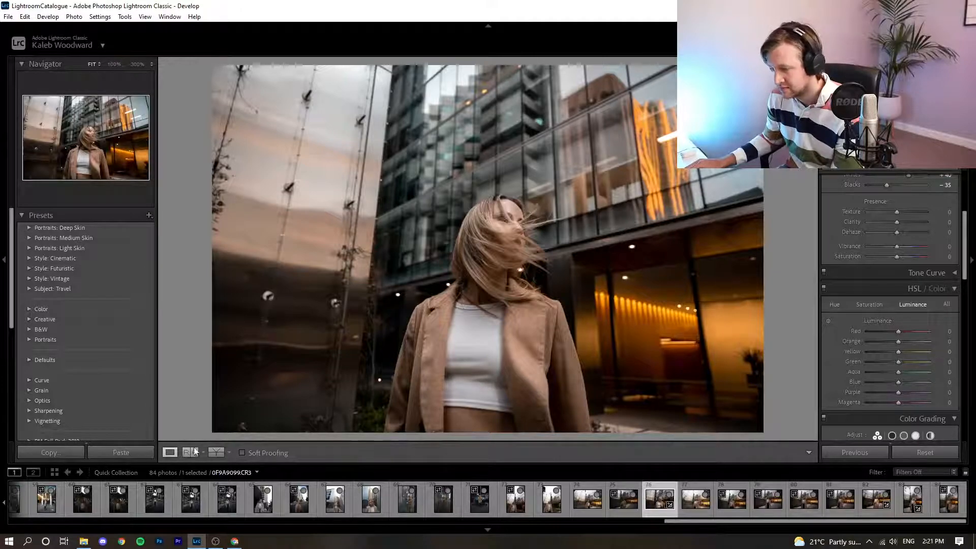
# Compare the photo before and after editing in the side-by-side, stacked and split views, and return to the single-photo view.
pyautogui.click(211, 455)
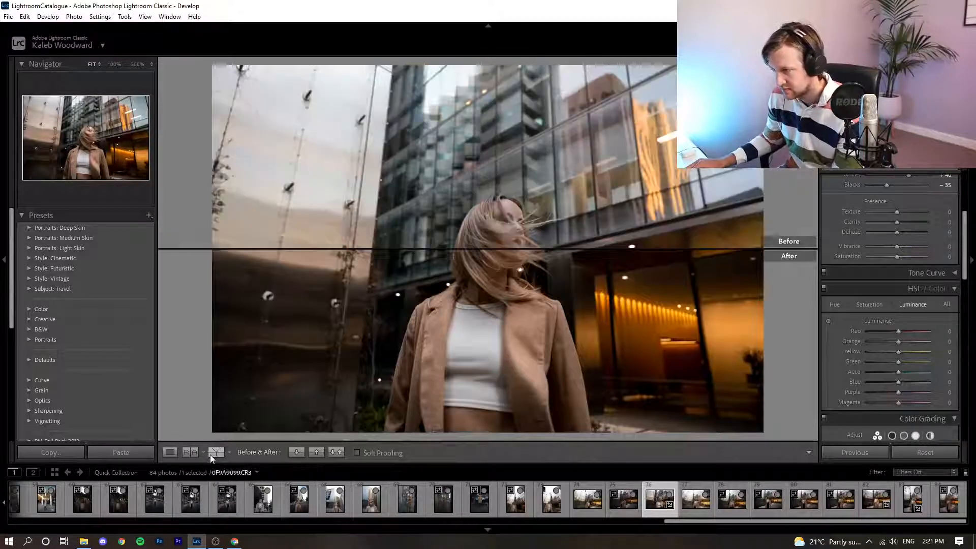
pyautogui.click(216, 452)
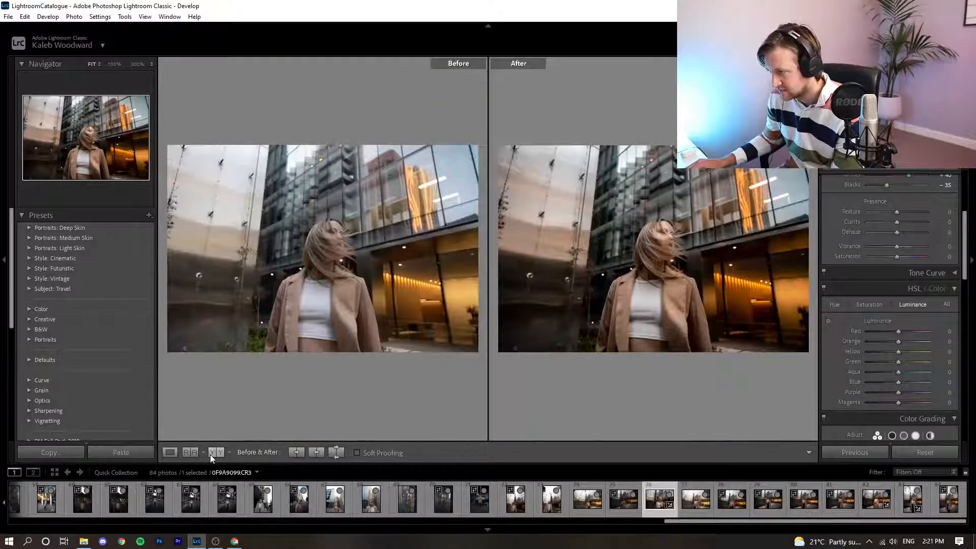
pyautogui.click(210, 455)
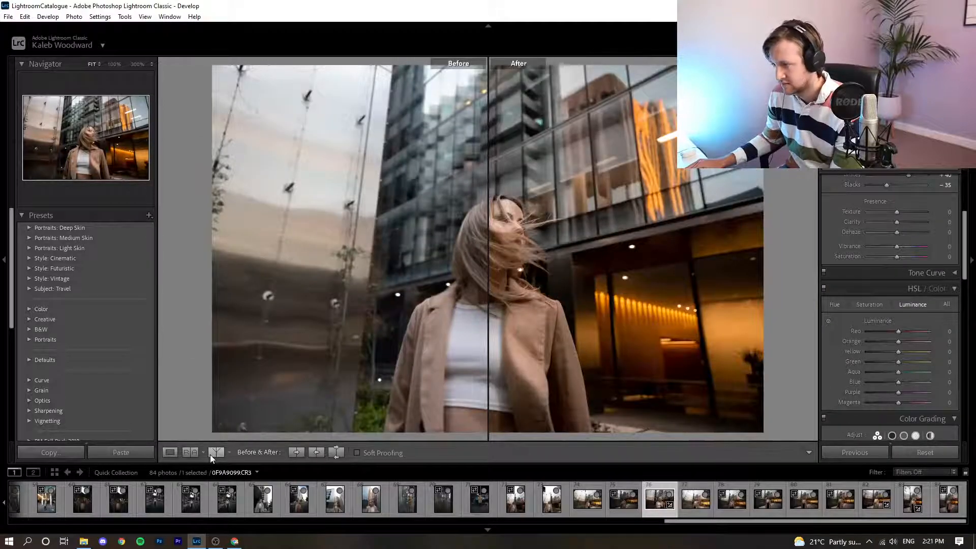
pyautogui.click(210, 455)
pyautogui.click(209, 455)
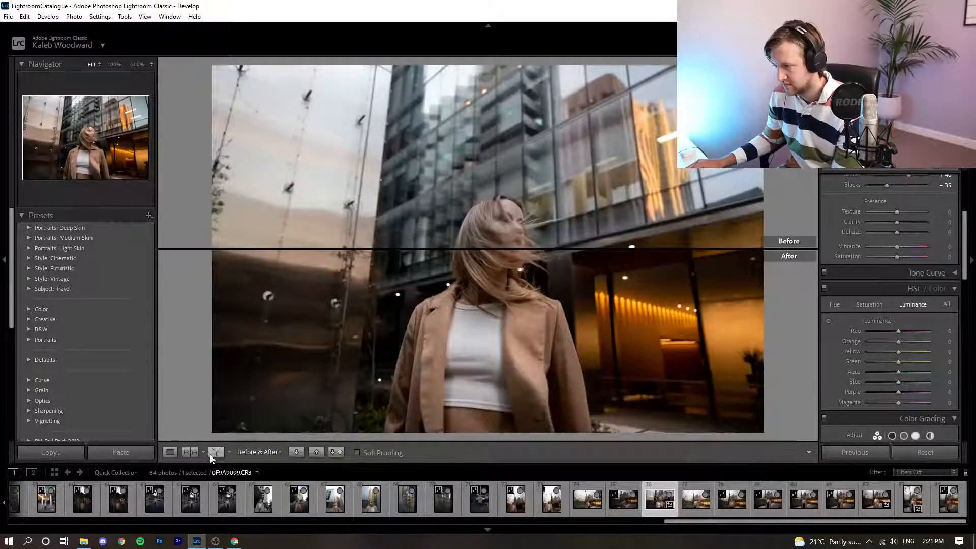
pyautogui.click(210, 455)
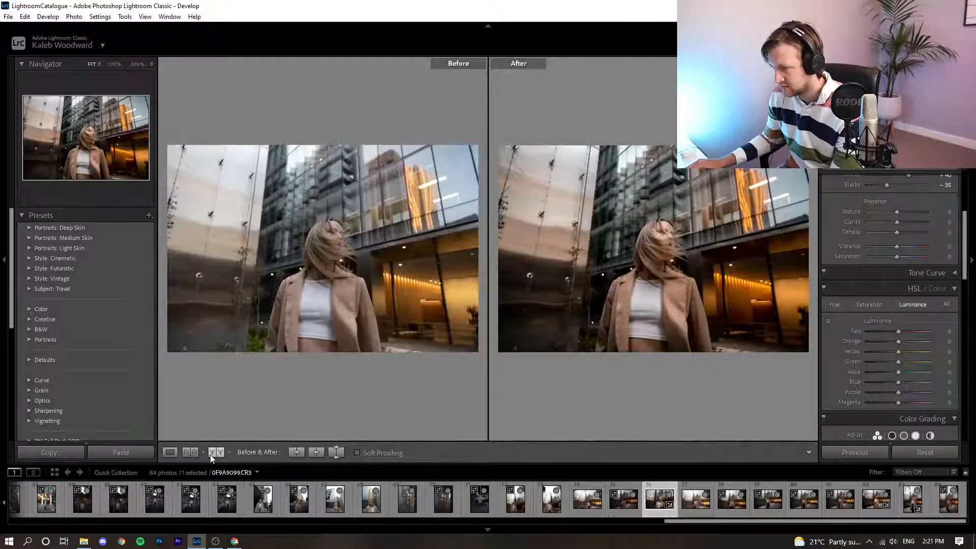
pyautogui.click(210, 455)
pyautogui.click(210, 454)
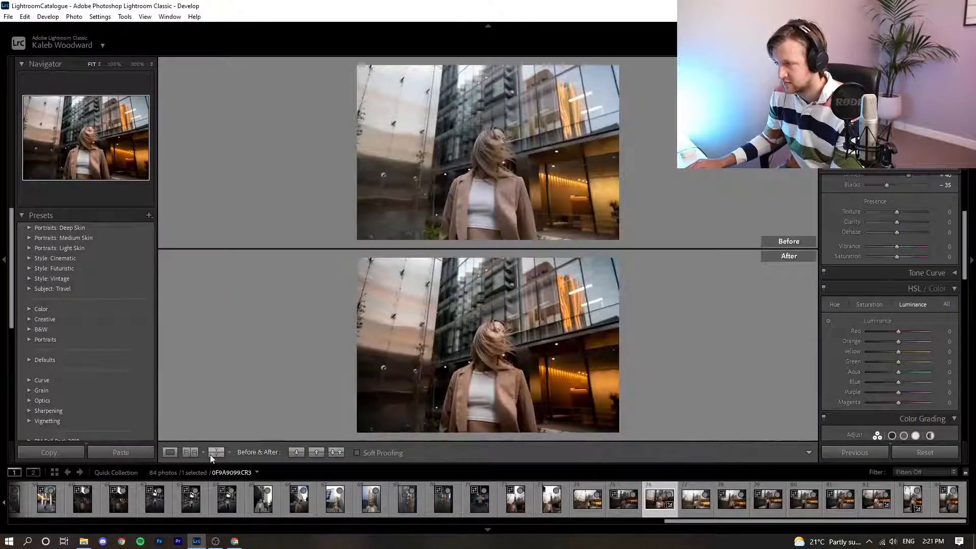
pyautogui.click(210, 454)
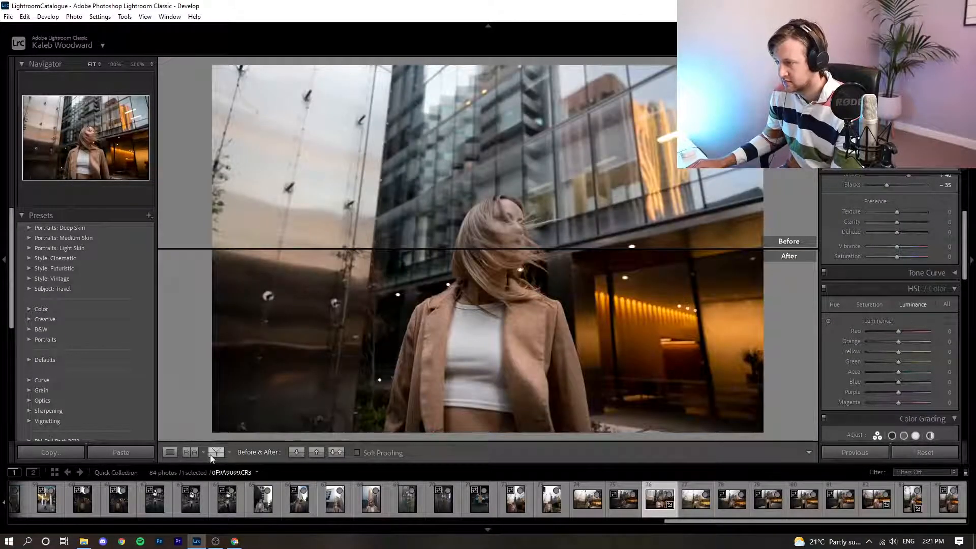
pyautogui.click(210, 454)
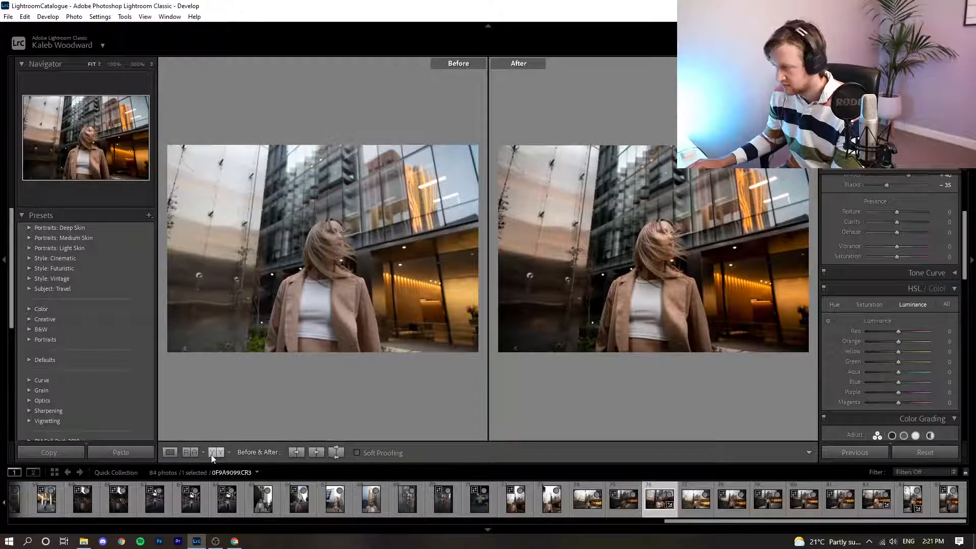
pyautogui.click(212, 456)
pyautogui.click(212, 455)
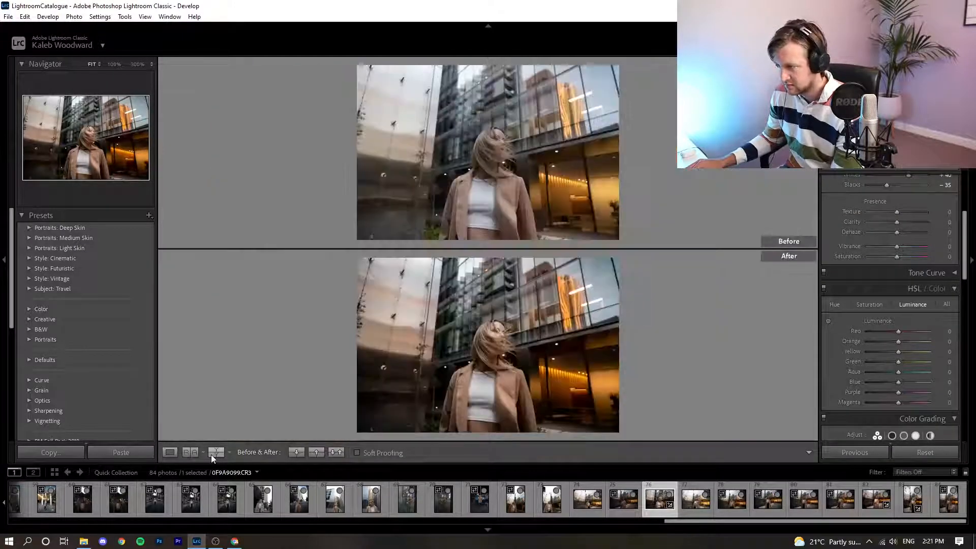
pyautogui.click(170, 452)
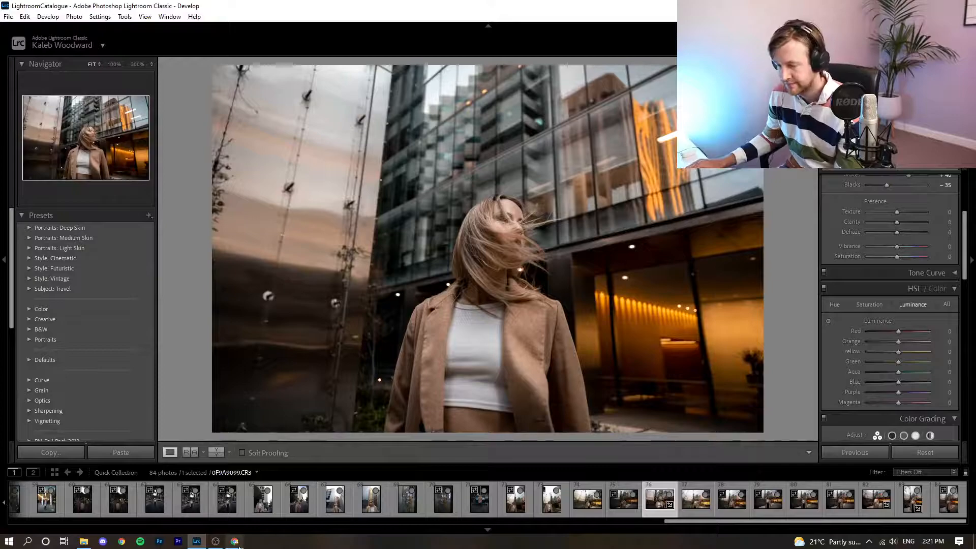
# Switch to Chrome to check the livestream dashboard in YouTube Studio and return to Lightroom Classic.
pyautogui.click(235, 541)
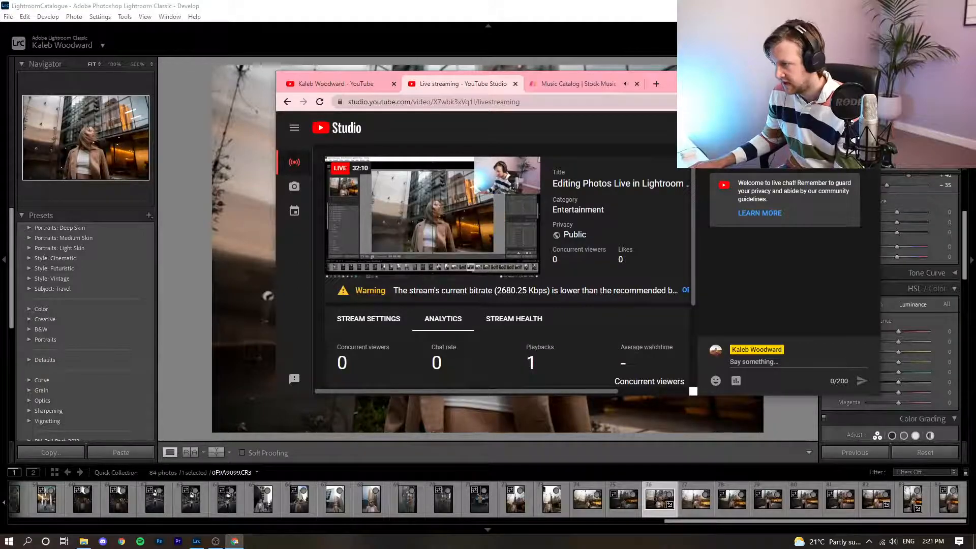
pyautogui.click(823, 79)
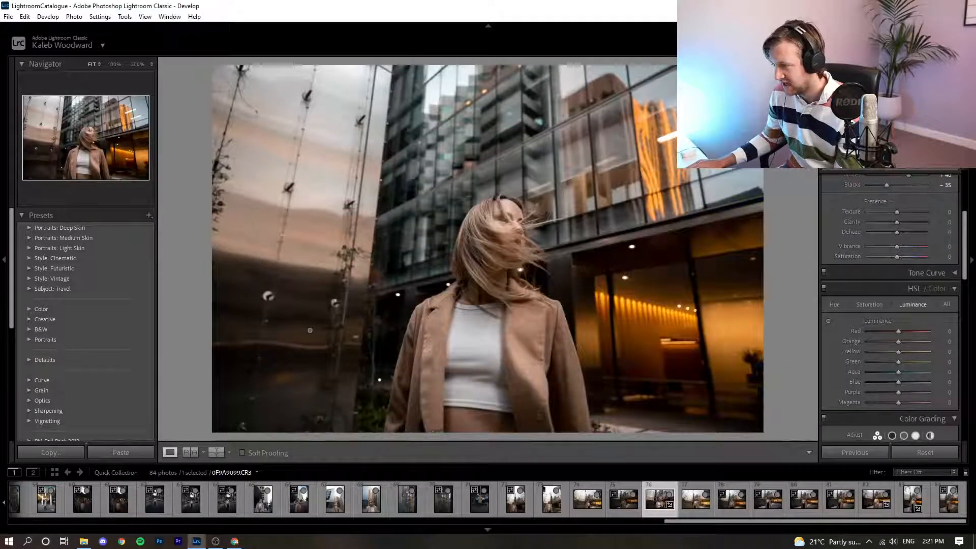
# Browse back through the Quick Collection to 0F9A8974.CR3, the woman seated behind glass, and remove that photo from the collection.
pyautogui.click(625, 505)
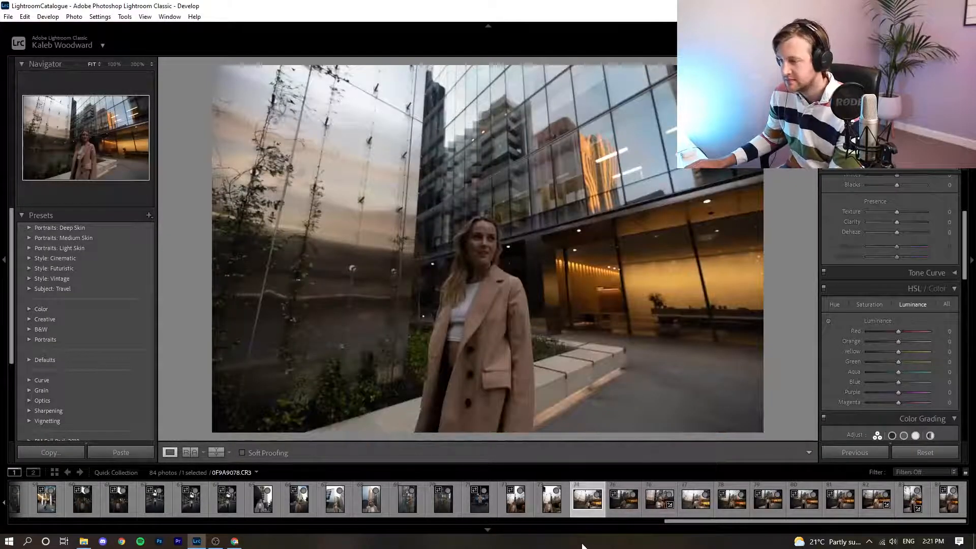
pyautogui.press('Left')
pyautogui.press('Left')
pyautogui.press('Left')
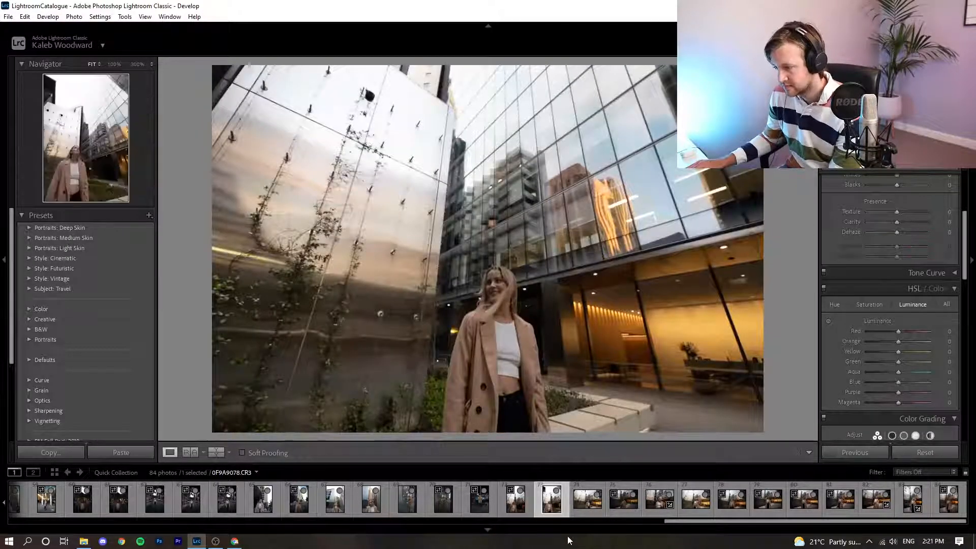
pyautogui.press('Left')
pyautogui.press('Left')
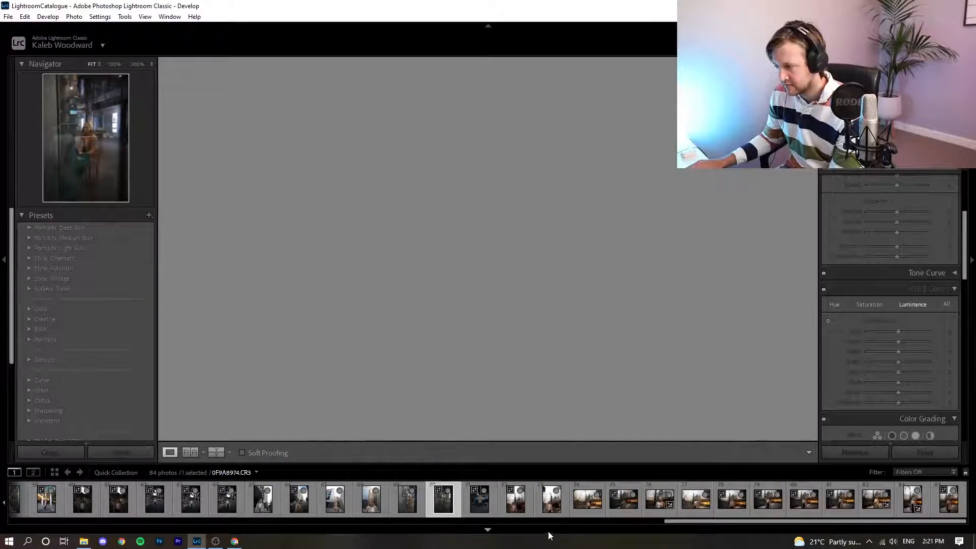
pyautogui.press('Left')
pyautogui.press('Left')
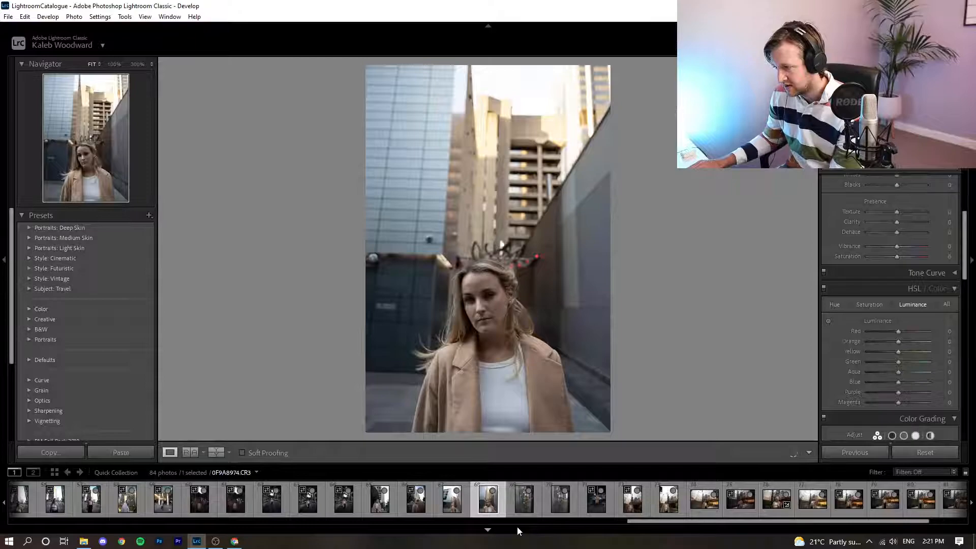
pyautogui.press('Right')
pyautogui.press('Right')
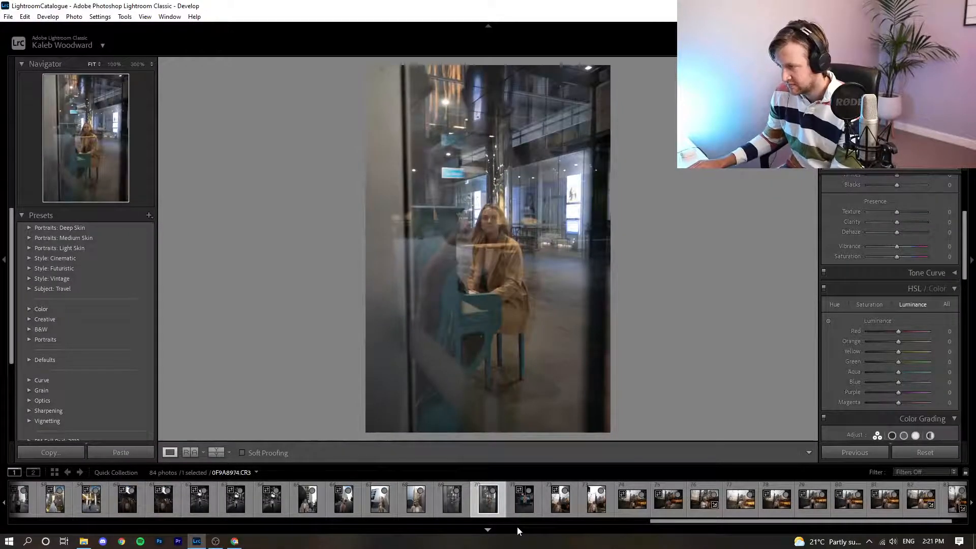
pyautogui.rightClick(484, 502)
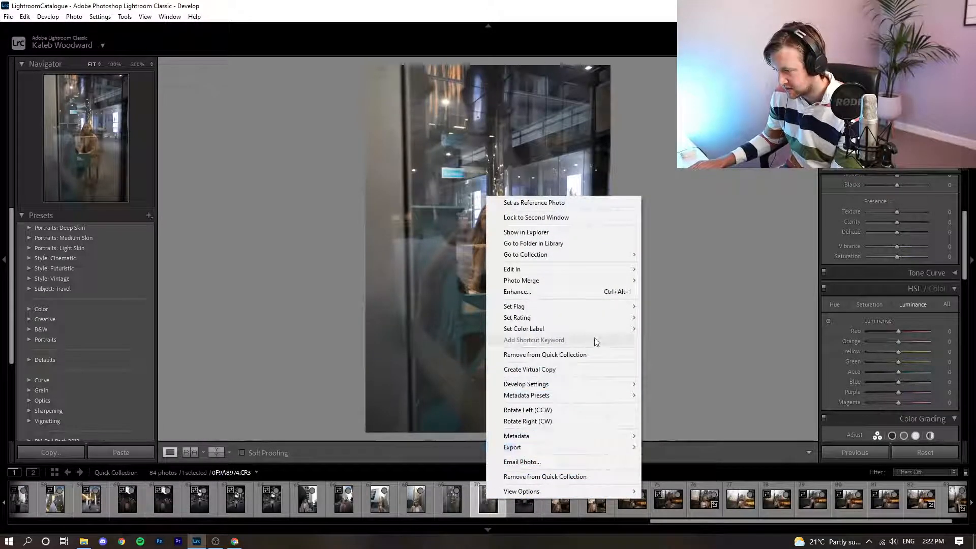
pyautogui.moveTo(574, 331)
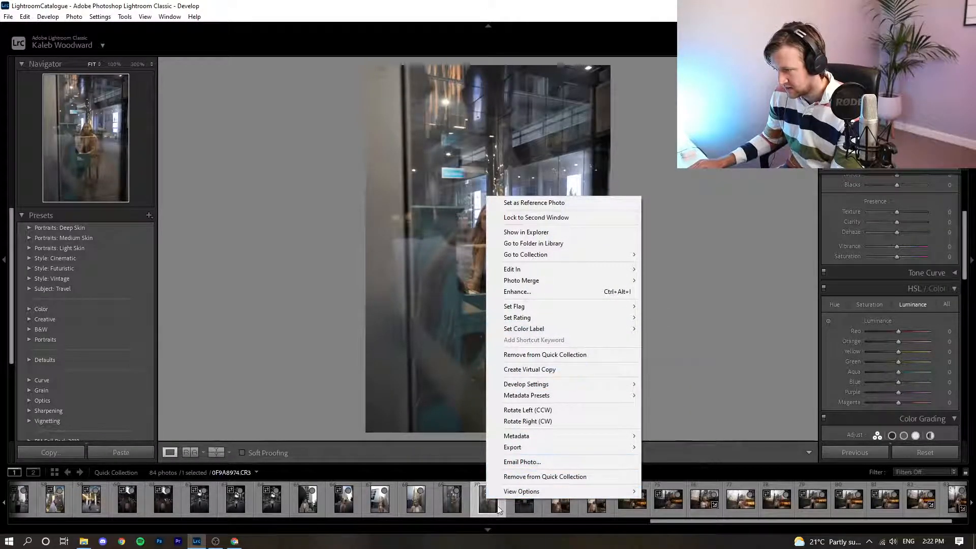
pyautogui.click(530, 476)
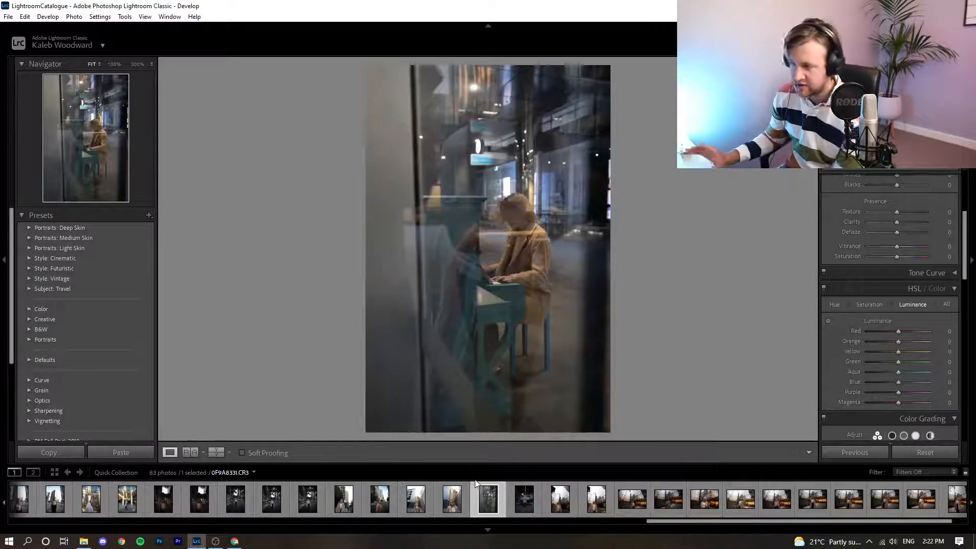
# Paste the copied settings onto photo 0F9A8959.CR3 of the woman playing the piano behind glass.
pyautogui.press('Left')
pyautogui.click(475, 480)
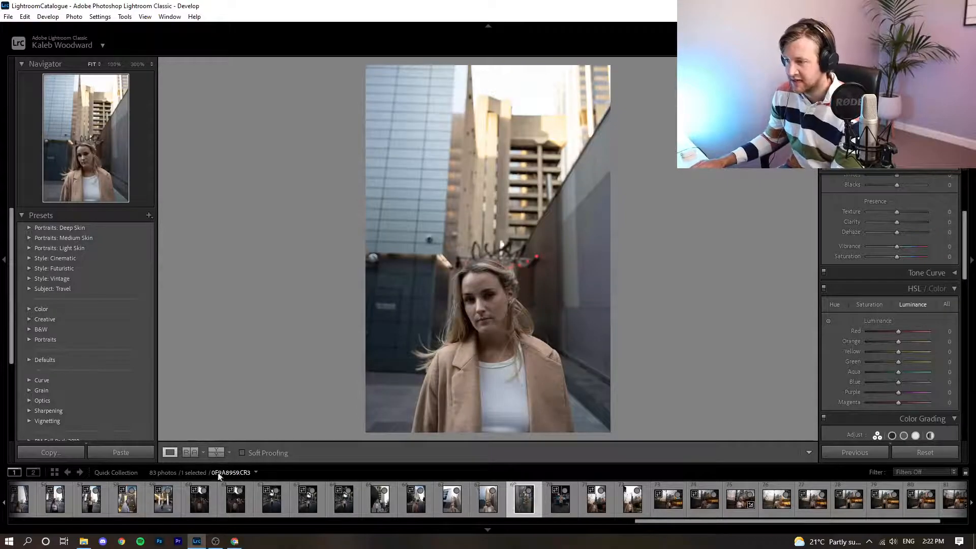
pyautogui.click(116, 455)
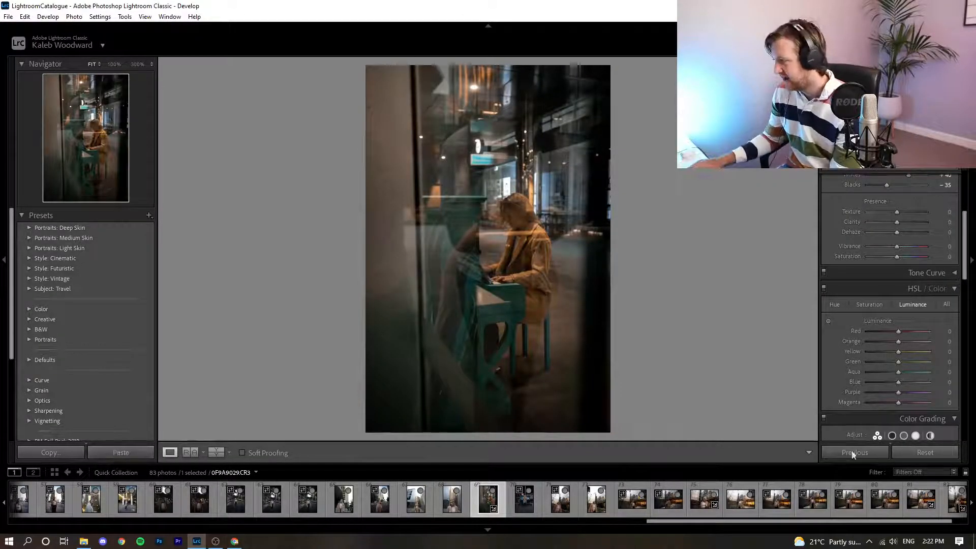
# Cool the piano photo's white balance by setting Temp to 4807.
pyautogui.scroll(-5, 966, 277)
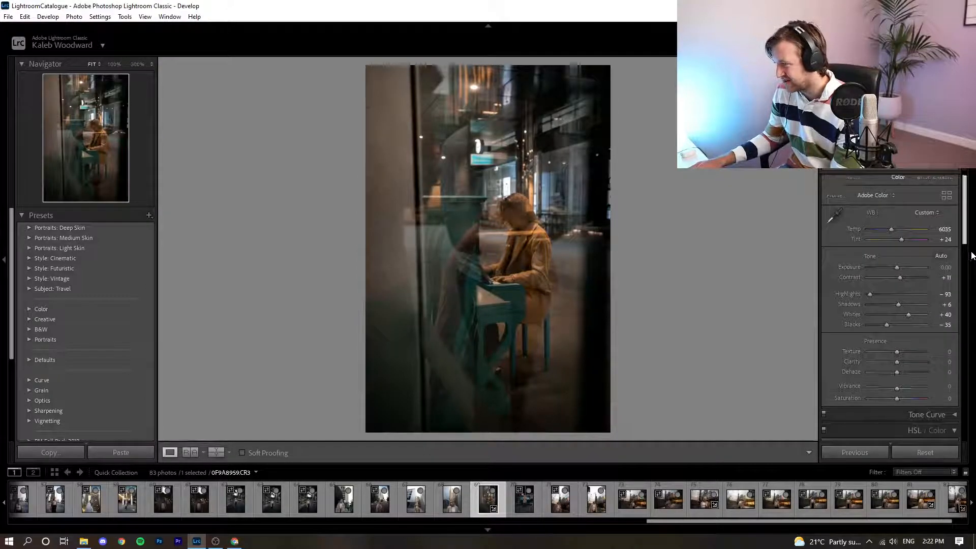
pyautogui.scroll(4, 968, 279)
pyautogui.scroll(5, 966, 279)
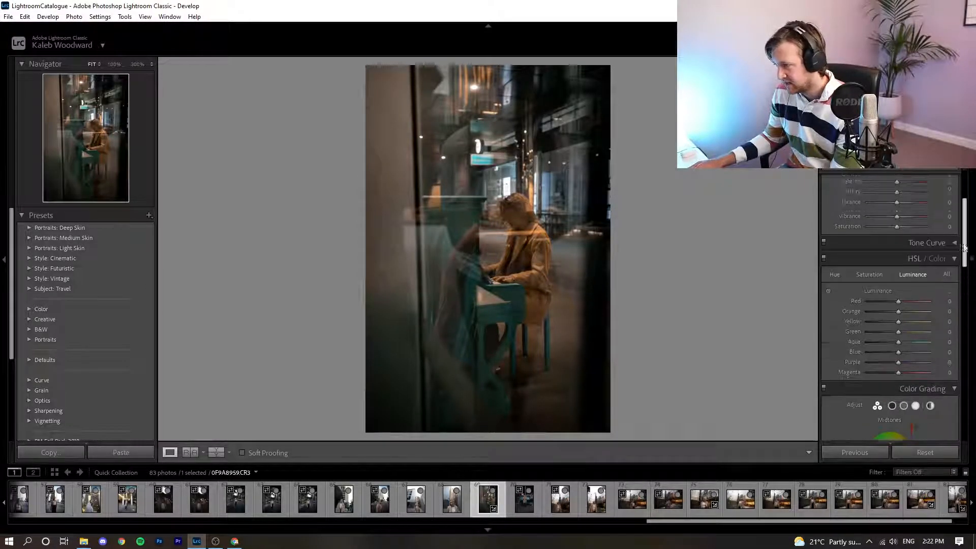
pyautogui.moveTo(898, 246); pyautogui.dragTo(883, 260)
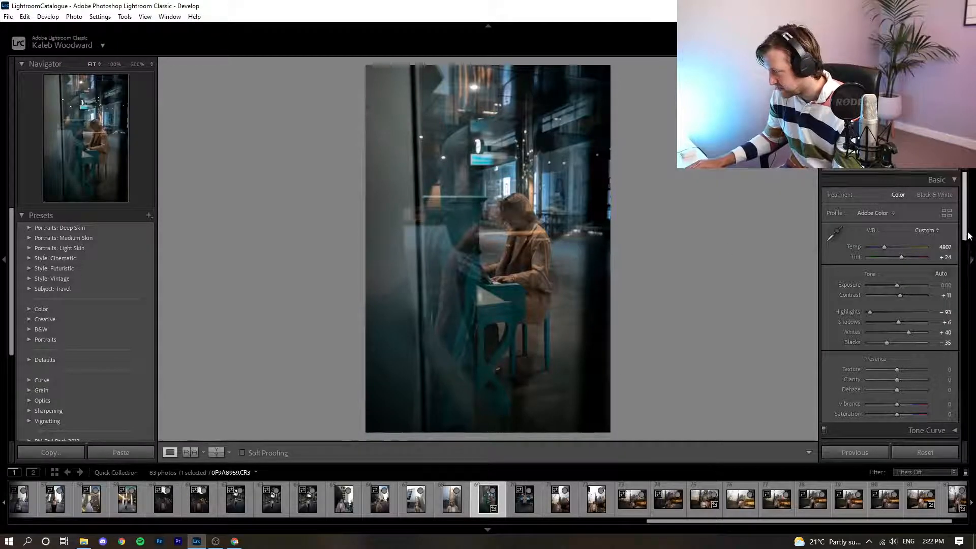
# Shift the piano photo's blues toward teal by setting the Aqua hue to -37 and the Blue hue to -43.
pyautogui.scroll(-5, 863, 258)
pyautogui.click(864, 257)
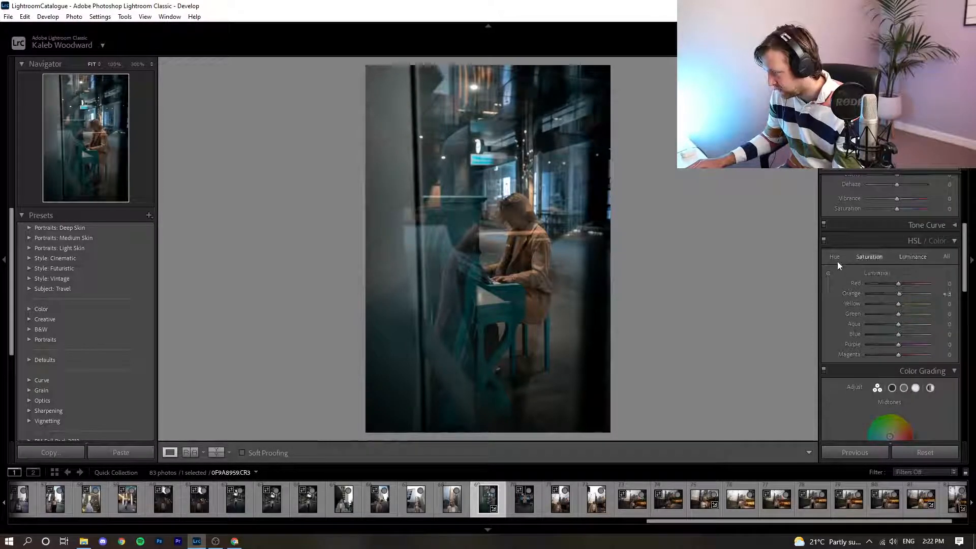
pyautogui.click(835, 257)
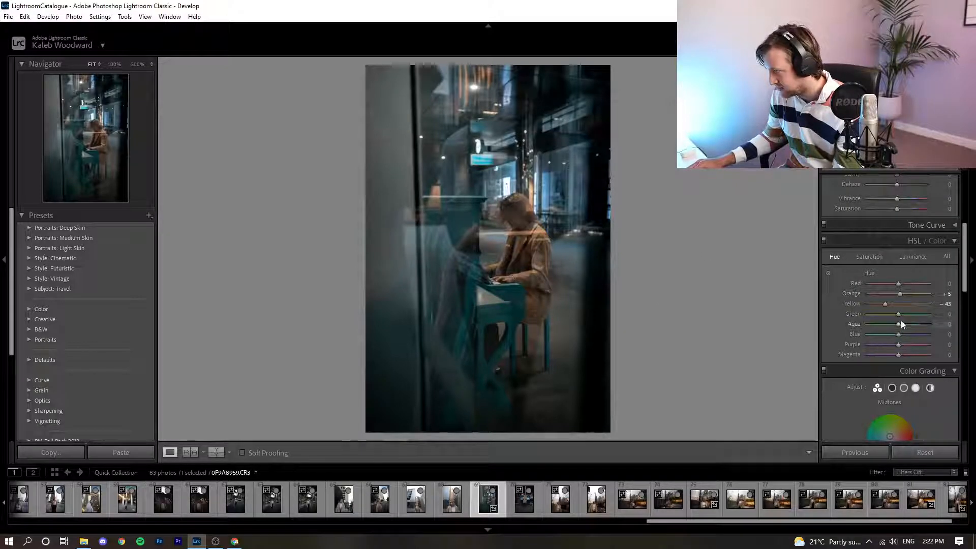
pyautogui.moveTo(899, 324)
pyautogui.mouseDown()
pyautogui.moveTo(880, 325)
pyautogui.moveTo(886, 337)
pyautogui.mouseUp()
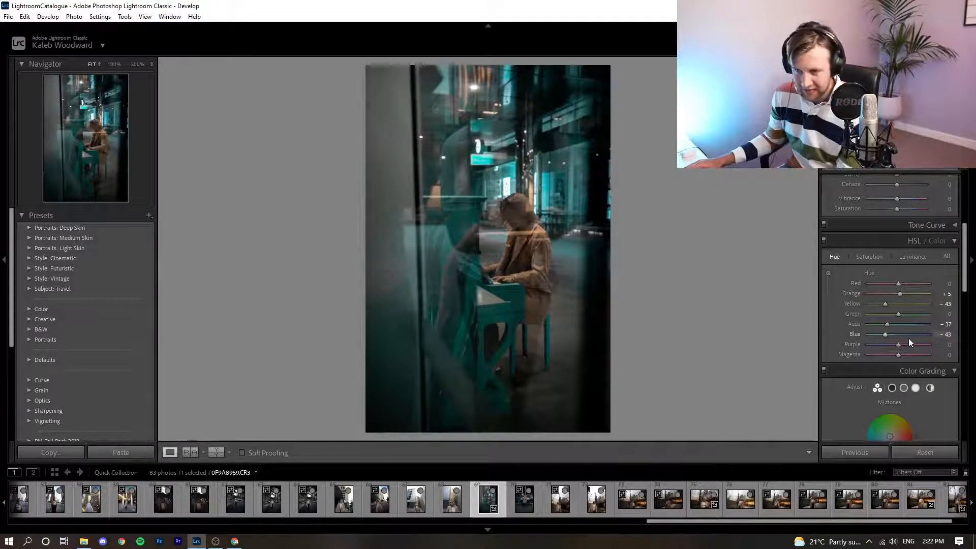
# Try a different piano photo palette with the Aqua and Blue hues at -25 and the Orange hue at -38.
pyautogui.click(904, 453)
pyautogui.hotkey('ctrl', 'z')
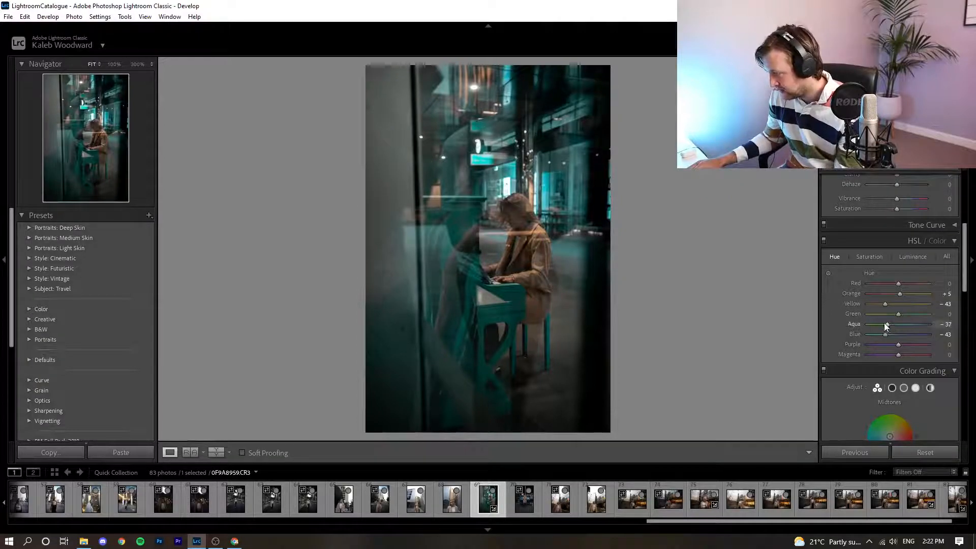
pyautogui.moveTo(886, 324); pyautogui.dragTo(892, 335)
pyautogui.moveTo(901, 294); pyautogui.dragTo(889, 297)
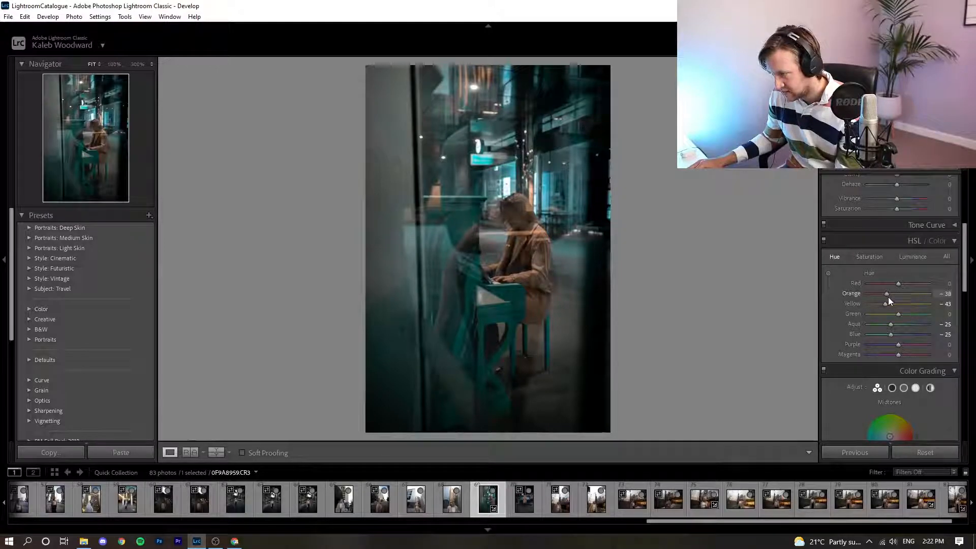
pyautogui.hotkey('ctrl', 'z')
# Mute the piano photo's colours by setting the saturation of Orange to -20, Aqua to -17 and Blue to -37.
pyautogui.click(869, 257)
pyautogui.moveTo(889, 325); pyautogui.dragTo(893, 326)
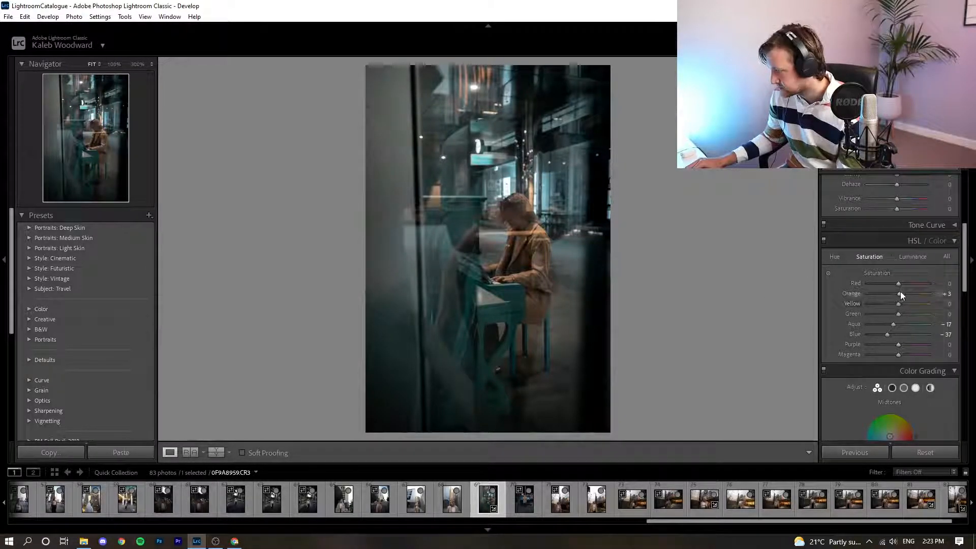
pyautogui.moveTo(901, 290); pyautogui.dragTo(894, 297)
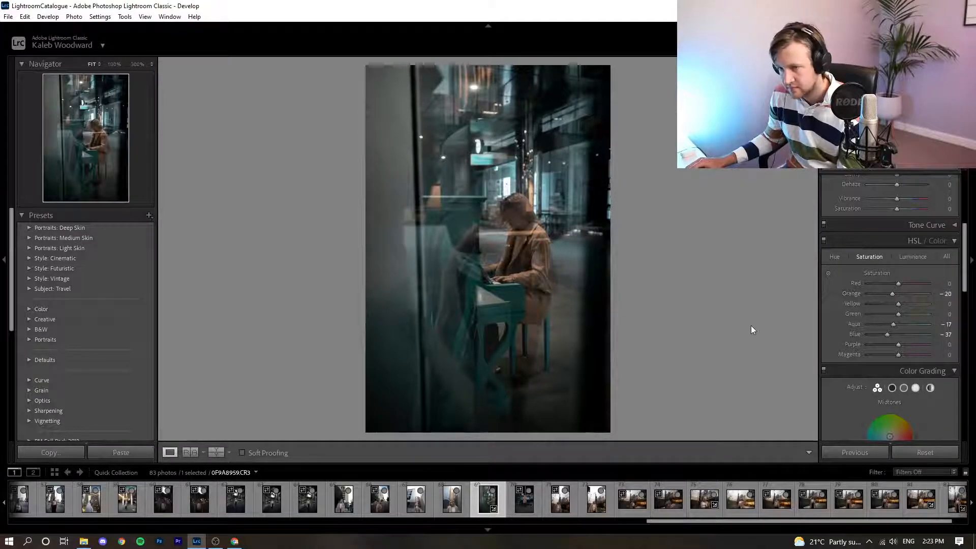
pyautogui.moveTo(899, 303); pyautogui.dragTo(901, 313)
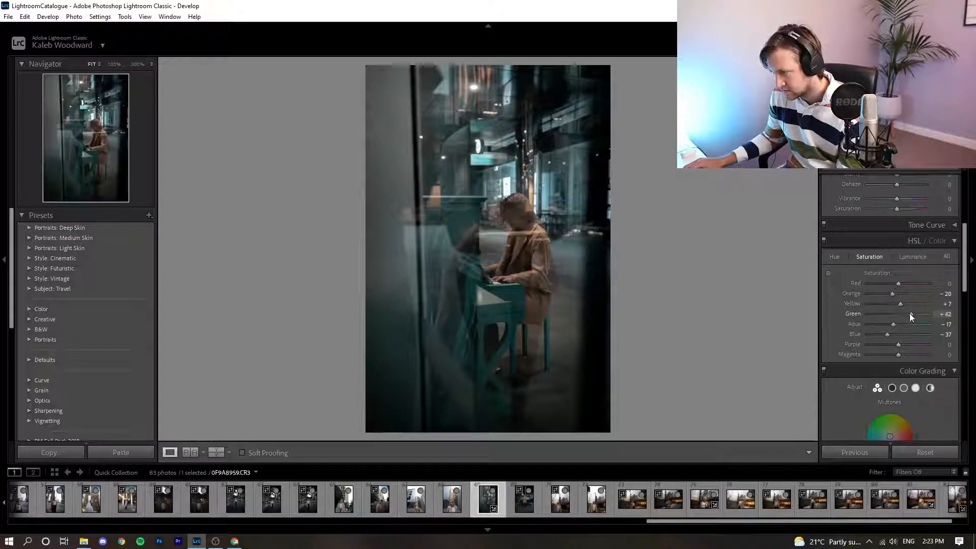
pyautogui.hotkey('ctrl', 'z')
# Set the piano photo's Aqua hue to +22 and reset its Blue hue to 0.
pyautogui.click(836, 257)
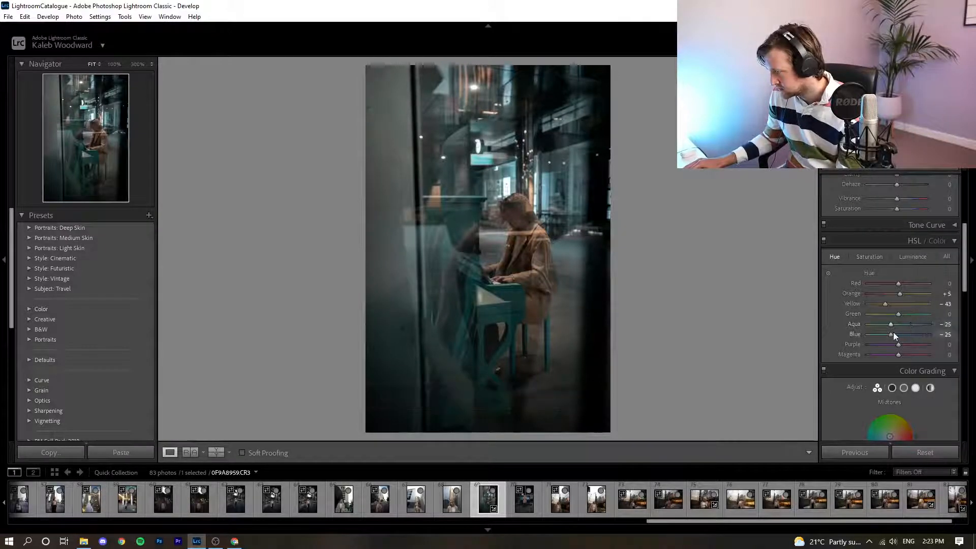
pyautogui.moveTo(889, 334)
pyautogui.mouseDown()
pyautogui.moveTo(938, 322)
pyautogui.moveTo(906, 331)
pyautogui.mouseUp()
pyautogui.doubleClick(897, 334)
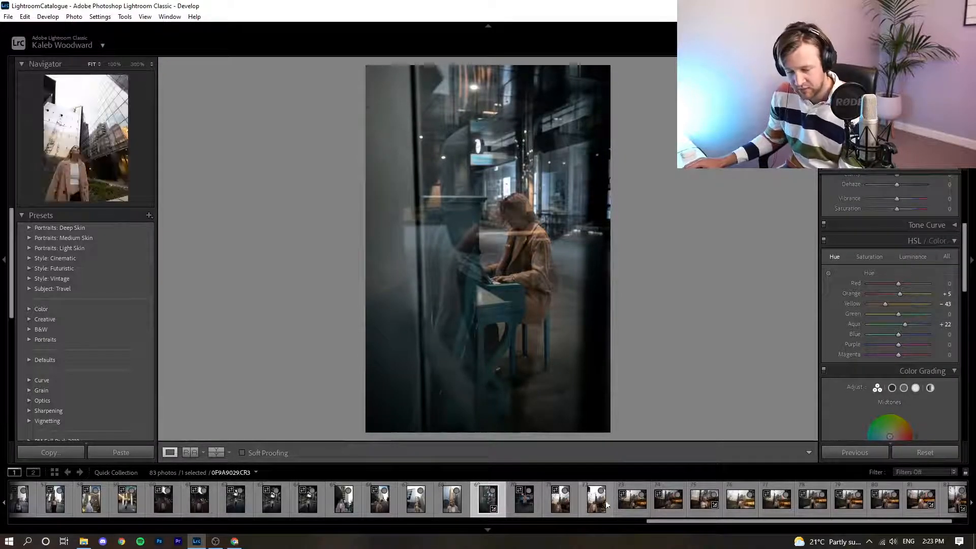
# Paste the copied settings onto photo 0F9A8877.CR3 of the woman standing in front of the city buildings.
pyautogui.click(453, 499)
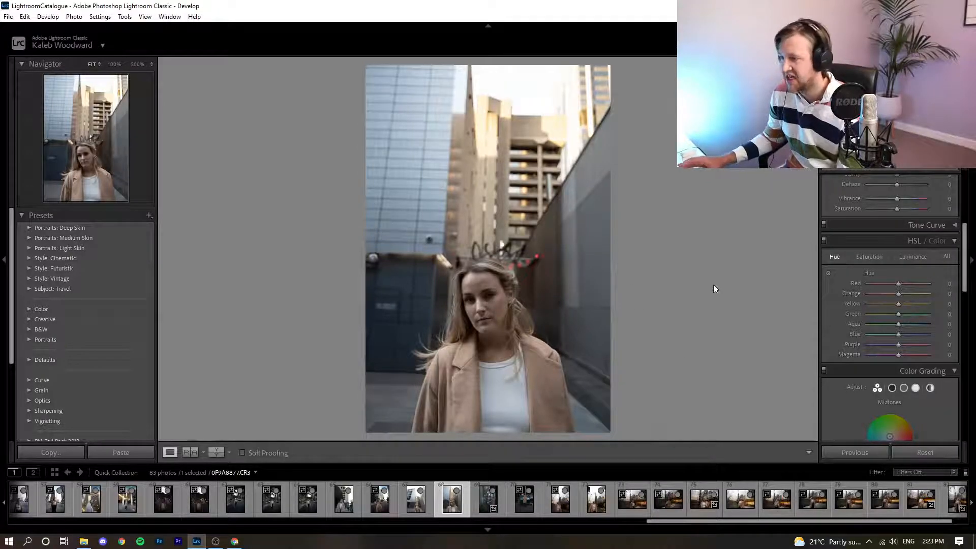
pyautogui.scroll(5, 924, 264)
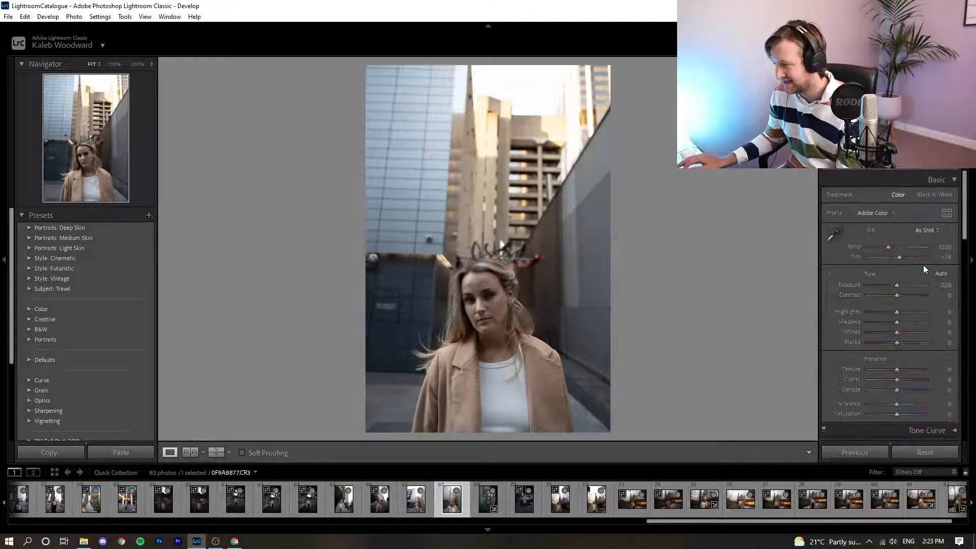
pyautogui.click(137, 453)
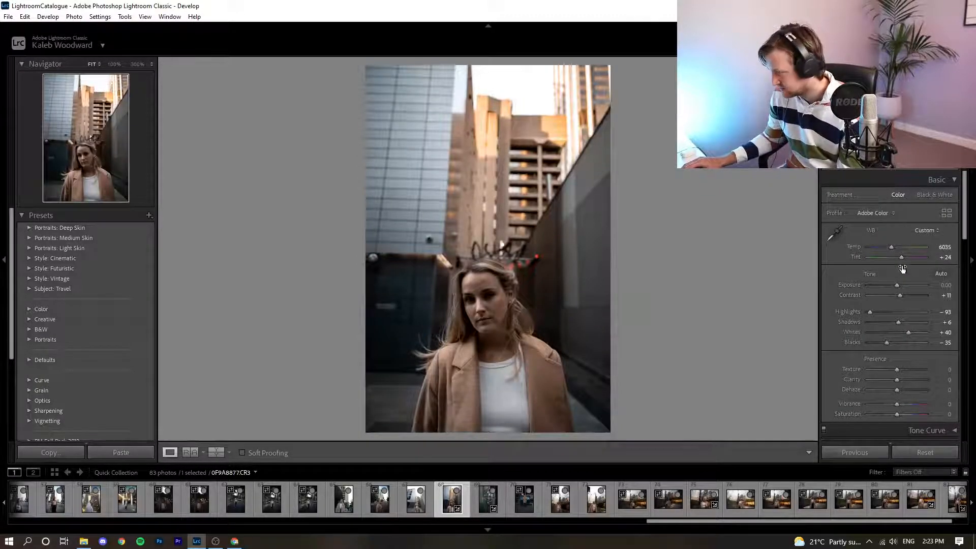
# Set the city portrait's Temp to 6561, Tint to -18 and Blacks to -61, keeping Exposure at 0.00.
pyautogui.moveTo(892, 246); pyautogui.dragTo(898, 286)
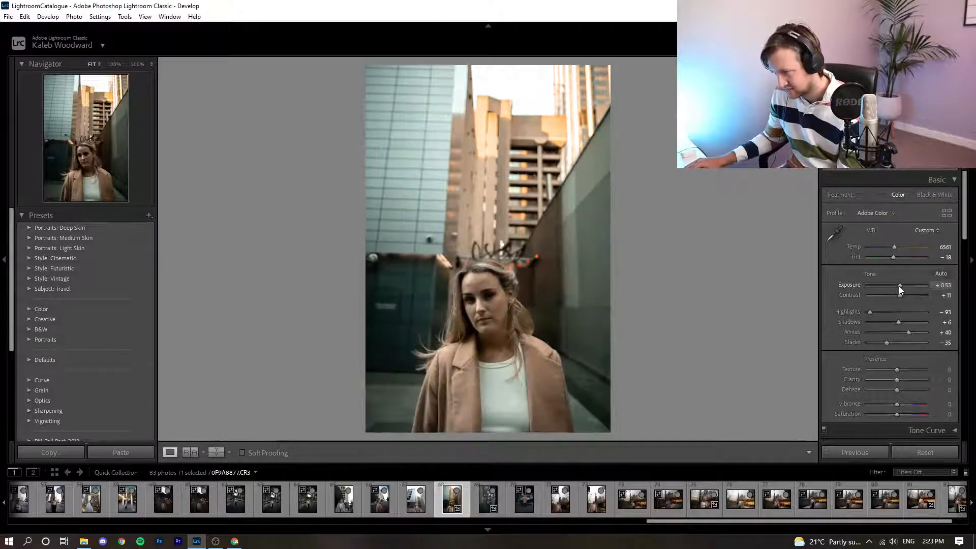
pyautogui.doubleClick(898, 286)
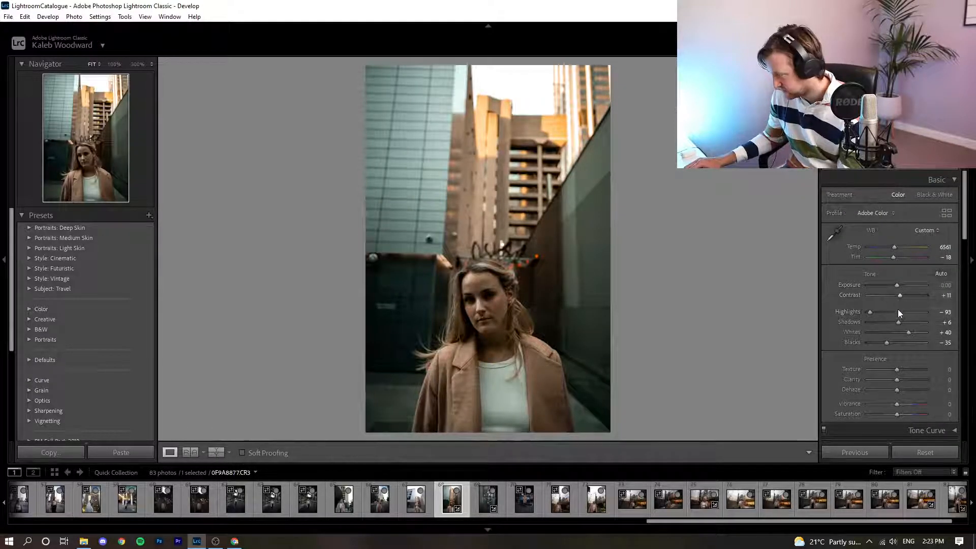
pyautogui.moveTo(885, 343); pyautogui.dragTo(879, 342)
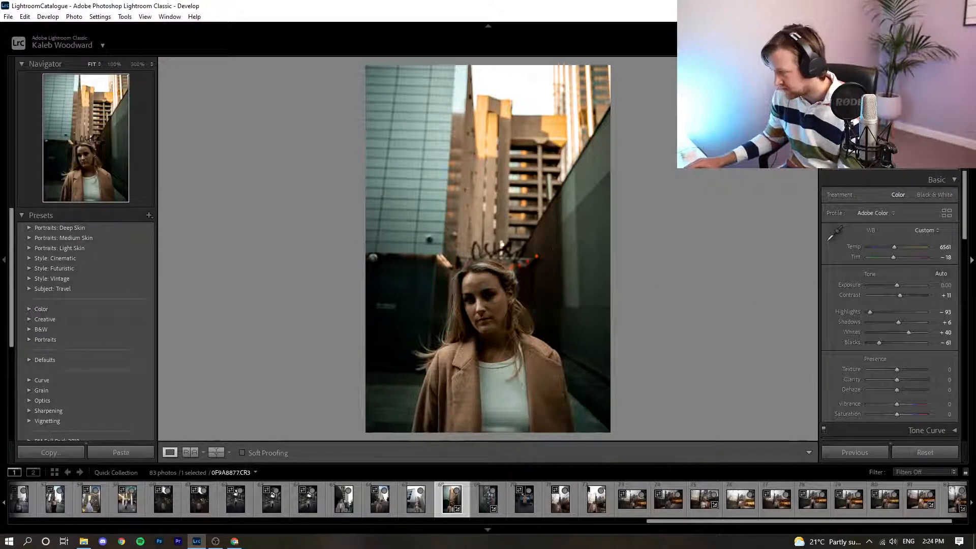
# Brighten the upper midtones of the city portrait by setting the tone curve's Lights to +15.
pyautogui.moveTo(965, 216); pyautogui.dragTo(969, 241)
pyautogui.click(956, 355)
pyautogui.moveTo(866, 328); pyautogui.dragTo(860, 346)
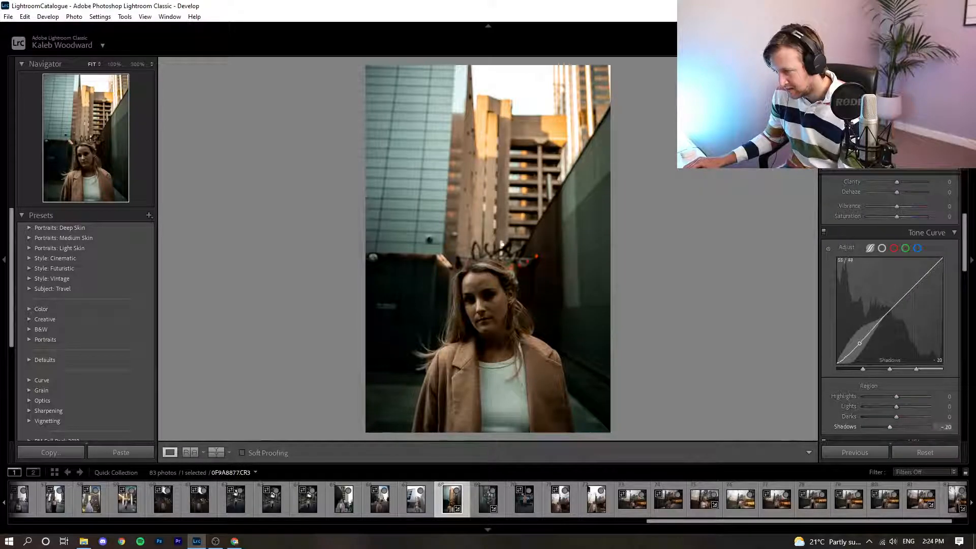
pyautogui.hotkey('ctrl', 'z')
pyautogui.moveTo(910, 292); pyautogui.dragTo(910, 284)
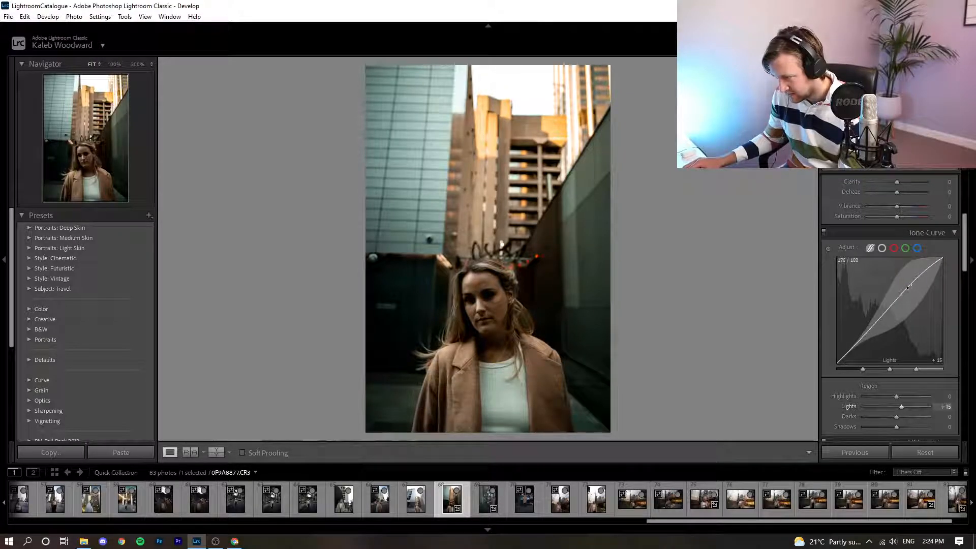
# Brighten the woman's face and upper body with an adjustment brush at an exposure of 0.93.
pyautogui.moveTo(965, 252); pyautogui.dragTo(970, 328)
pyautogui.scroll(3, 956, 232)
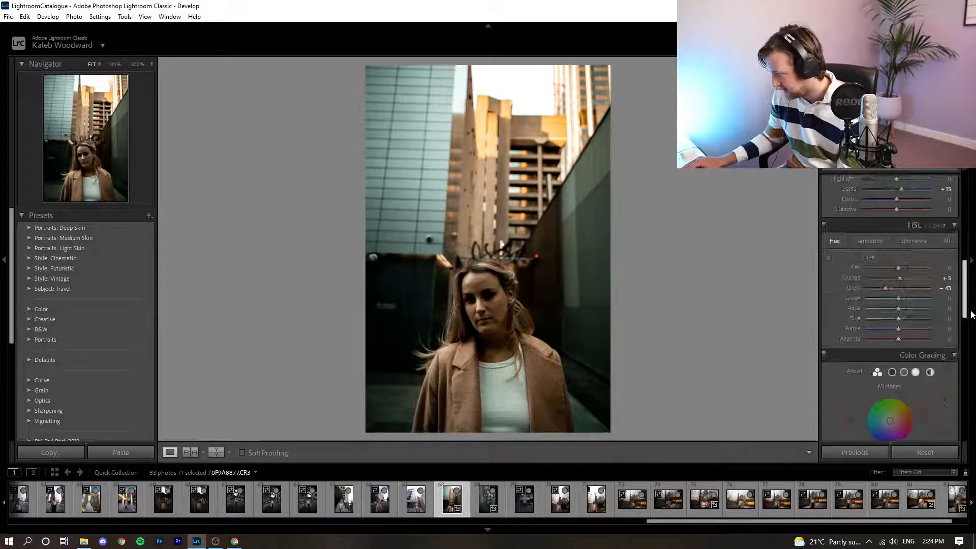
pyautogui.moveTo(966, 311); pyautogui.dragTo(927, 172)
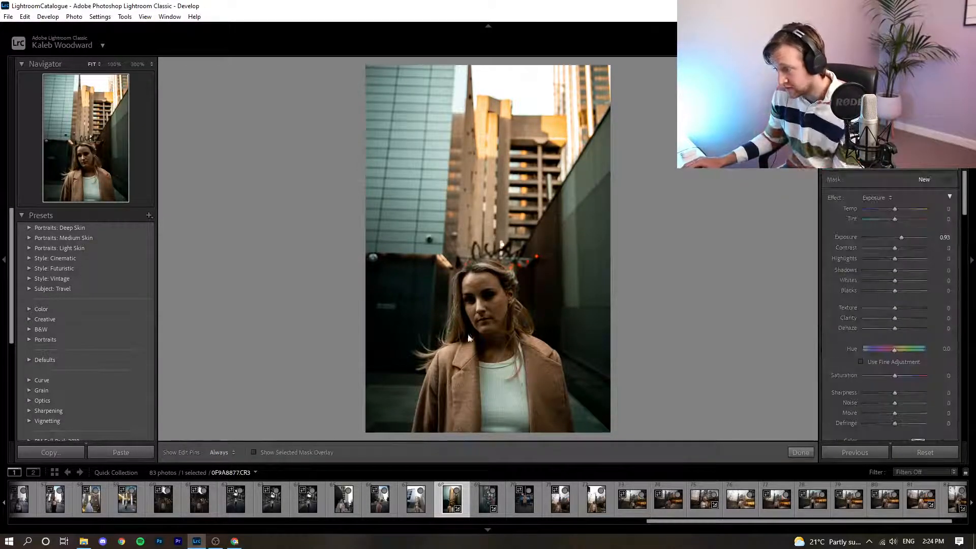
pyautogui.moveTo(486, 323)
pyautogui.mouseDown()
pyautogui.moveTo(485, 300)
pyautogui.moveTo(491, 337)
pyautogui.moveTo(487, 279)
pyautogui.moveTo(484, 356)
pyautogui.moveTo(477, 314)
pyautogui.moveTo(491, 289)
pyautogui.moveTo(495, 346)
pyautogui.moveTo(479, 342)
pyautogui.moveTo(480, 300)
pyautogui.moveTo(510, 362)
pyautogui.mouseUp()
pyautogui.press('h')
pyautogui.press('h')
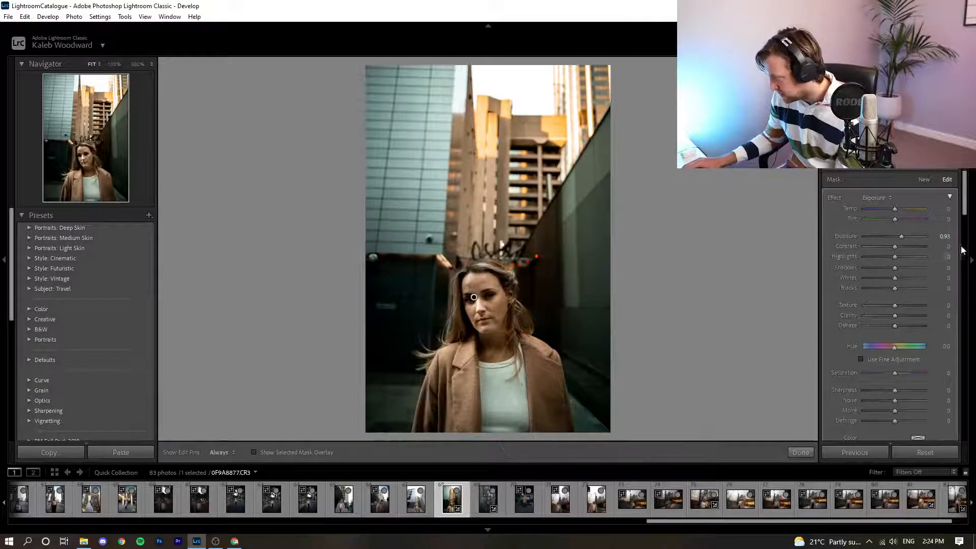
# Try a Temp of -41 and a Tint of -12 on the brushed area of the woman.
pyautogui.moveTo(896, 209)
pyautogui.mouseDown()
pyautogui.moveTo(905, 210)
pyautogui.moveTo(883, 217)
pyautogui.mouseUp()
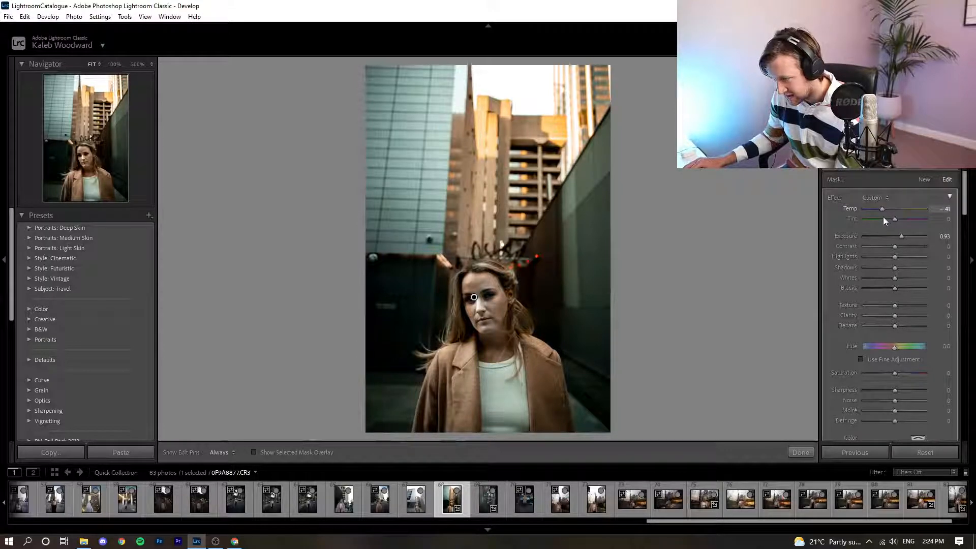
pyautogui.hotkey('ctrl', 'z')
pyautogui.moveTo(895, 217); pyautogui.dragTo(890, 220)
pyautogui.hotkey('ctrl', 'z')
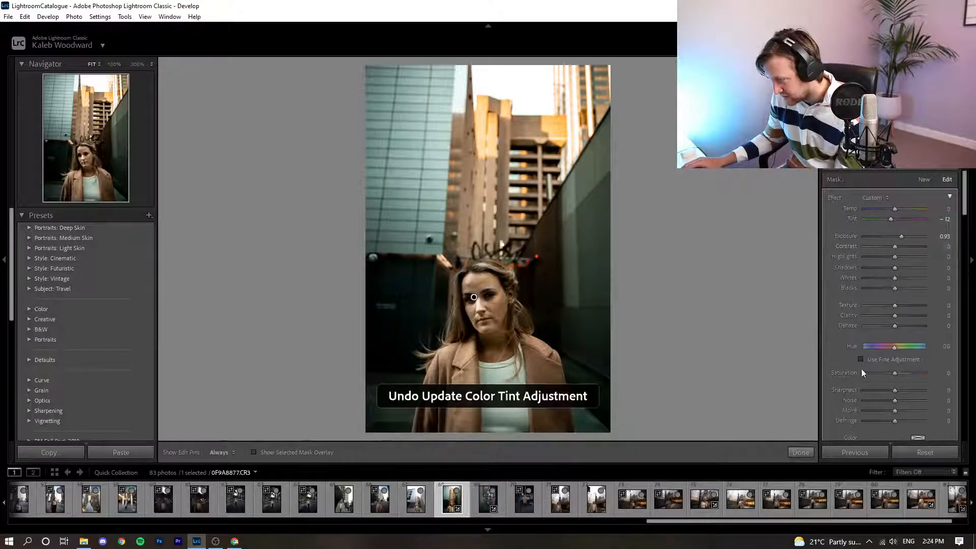
pyautogui.hotkey('ctrl', 'z')
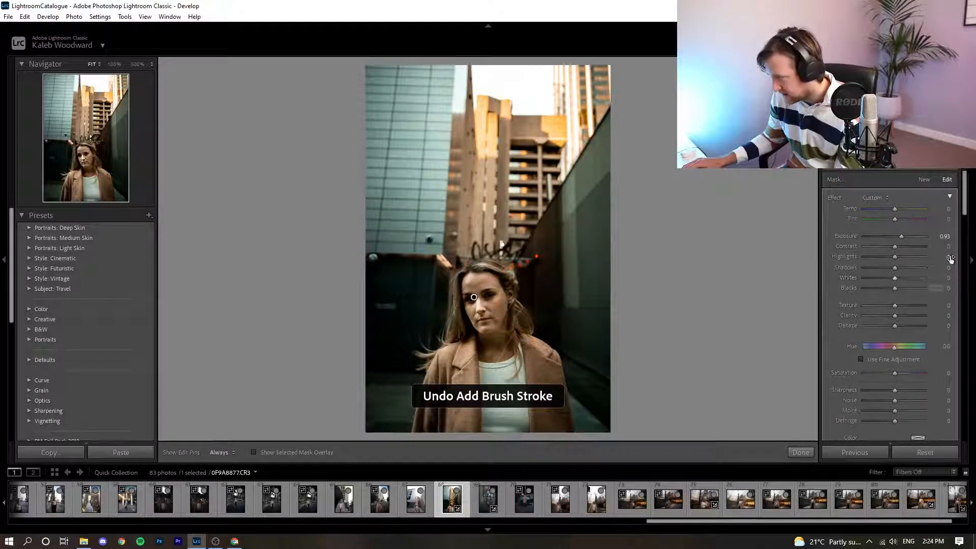
# Raise the brush adjustment's exposure to 1.45 and extend its painted area over the woman's face and coat.
pyautogui.moveTo(902, 237); pyautogui.dragTo(907, 239)
pyautogui.press('h')
pyautogui.moveTo(490, 352)
pyautogui.mouseDown()
pyautogui.moveTo(505, 426)
pyautogui.moveTo(497, 355)
pyautogui.moveTo(555, 420)
pyautogui.moveTo(542, 360)
pyautogui.moveTo(545, 402)
pyautogui.moveTo(521, 431)
pyautogui.moveTo(480, 347)
pyautogui.moveTo(440, 411)
pyautogui.mouseUp()
pyautogui.moveTo(473, 309)
pyautogui.mouseDown()
pyautogui.moveTo(496, 332)
pyautogui.moveTo(485, 277)
pyautogui.moveTo(507, 330)
pyautogui.moveTo(495, 294)
pyautogui.moveTo(479, 282)
pyautogui.moveTo(504, 317)
pyautogui.moveTo(495, 362)
pyautogui.moveTo(489, 286)
pyautogui.moveTo(513, 349)
pyautogui.moveTo(466, 399)
pyautogui.mouseUp()
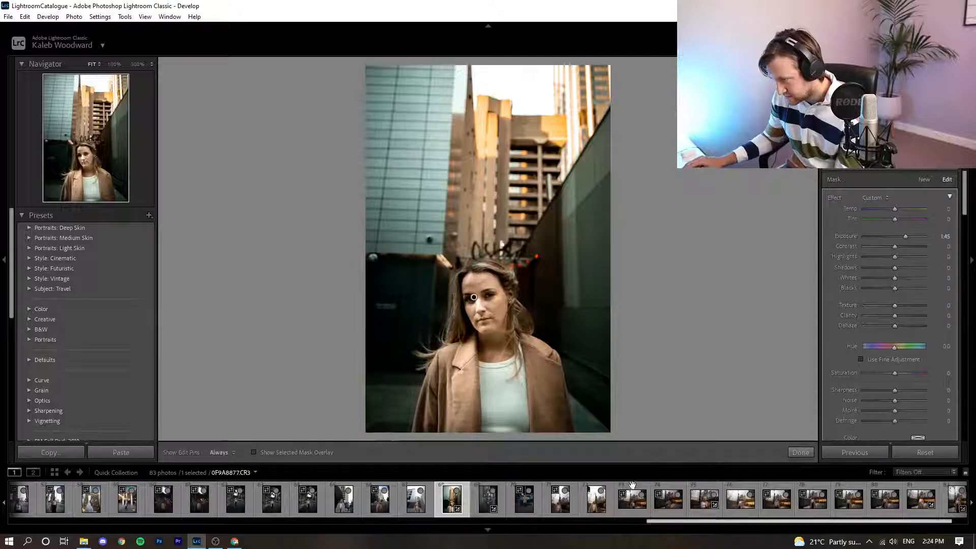
pyautogui.click(801, 452)
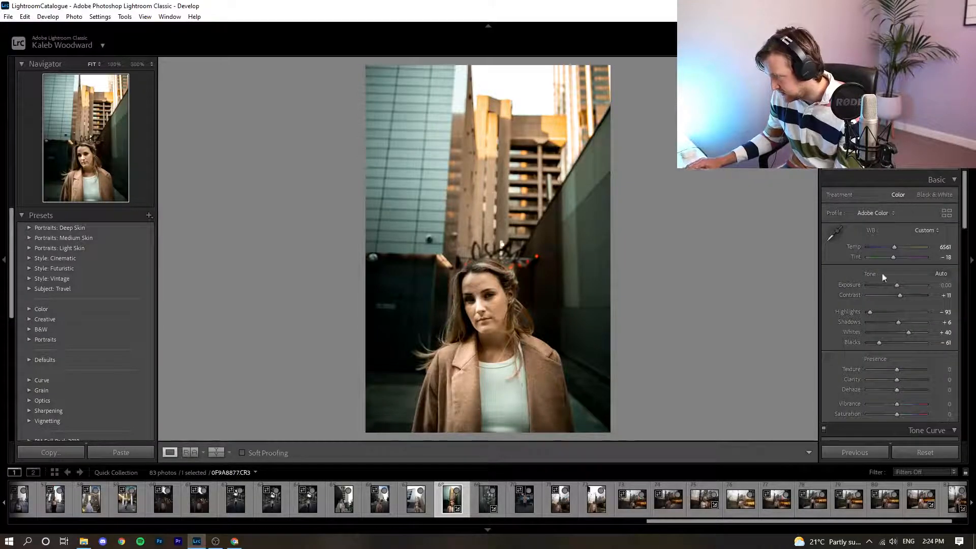
# Try a cooler overall white balance on the city portrait and undo it.
pyautogui.moveTo(893, 249); pyautogui.dragTo(888, 252)
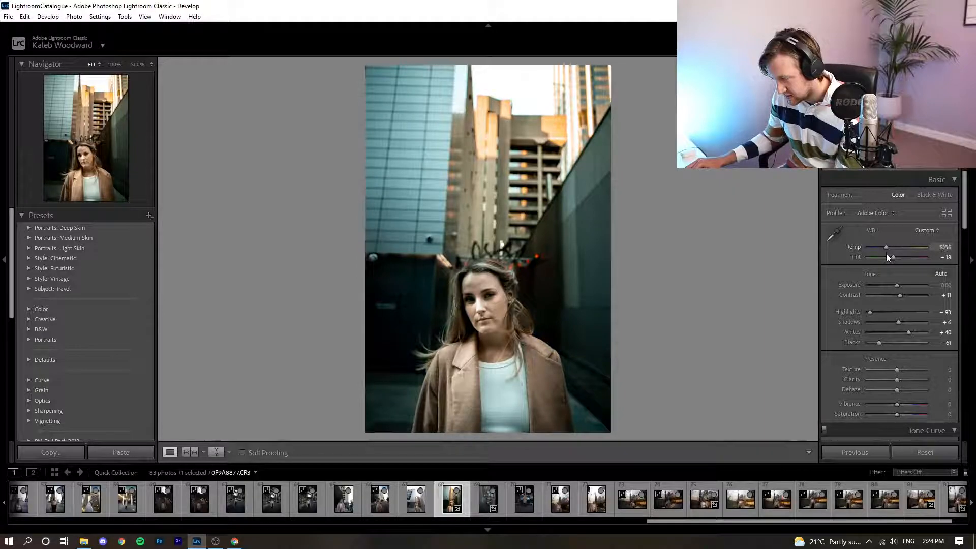
pyautogui.hotkey('ctrl', 'z')
pyautogui.hotkey('ctrl', 'z')
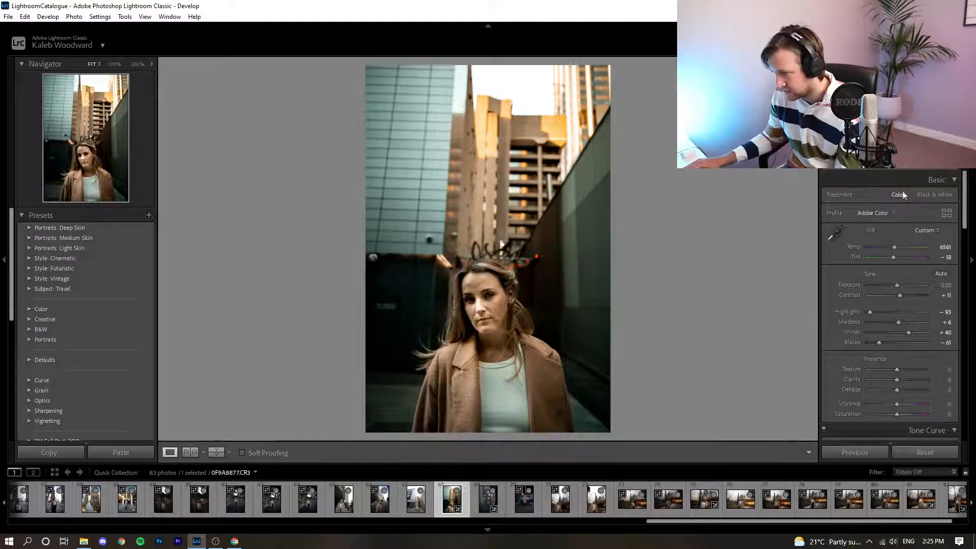
# Try changing the white balance of the brush adjustment on the woman's face.
pyautogui.press('k')
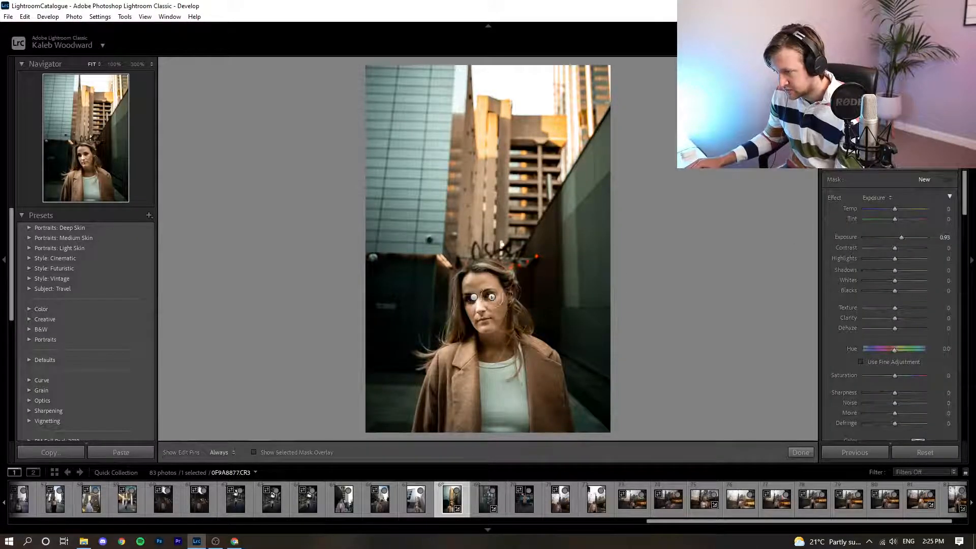
pyautogui.click(474, 297)
pyautogui.moveTo(894, 208)
pyautogui.mouseDown()
pyautogui.moveTo(875, 215)
pyautogui.moveTo(892, 219)
pyautogui.mouseUp()
pyautogui.hotkey('ctrl', 'z')
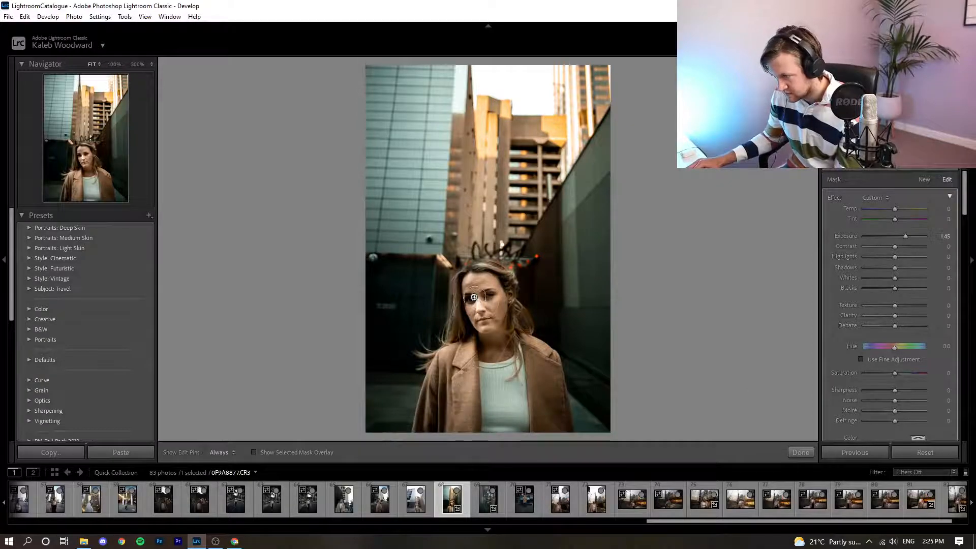
# Try deleting the woman's brush adjustment, and undo the deletion along with the latest brush changes.
pyautogui.press('Delete')
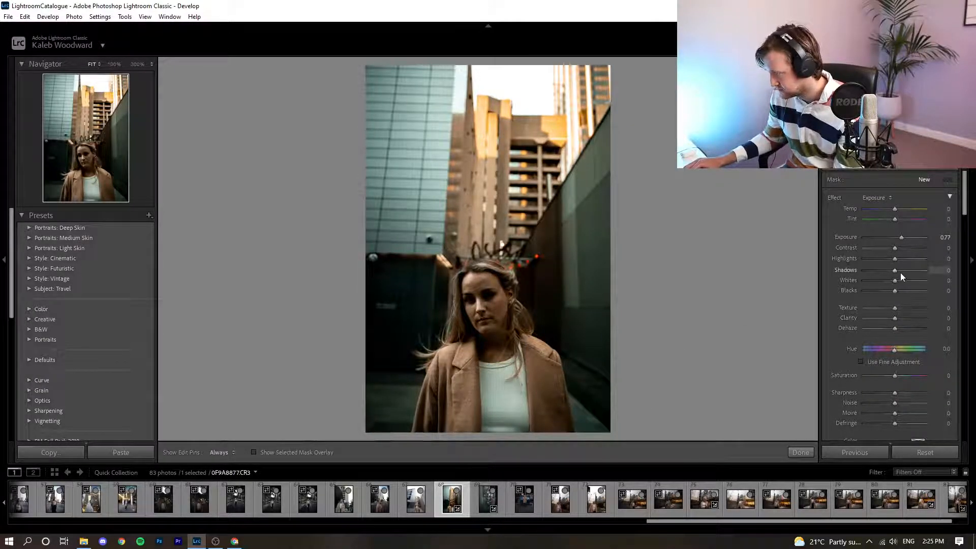
pyautogui.hotkey('ctrl', 'z')
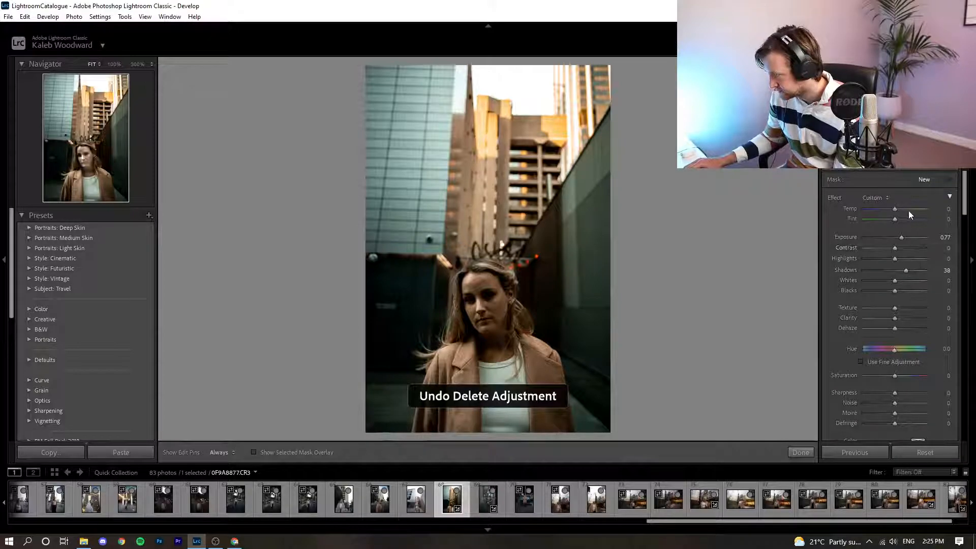
pyautogui.click(801, 453)
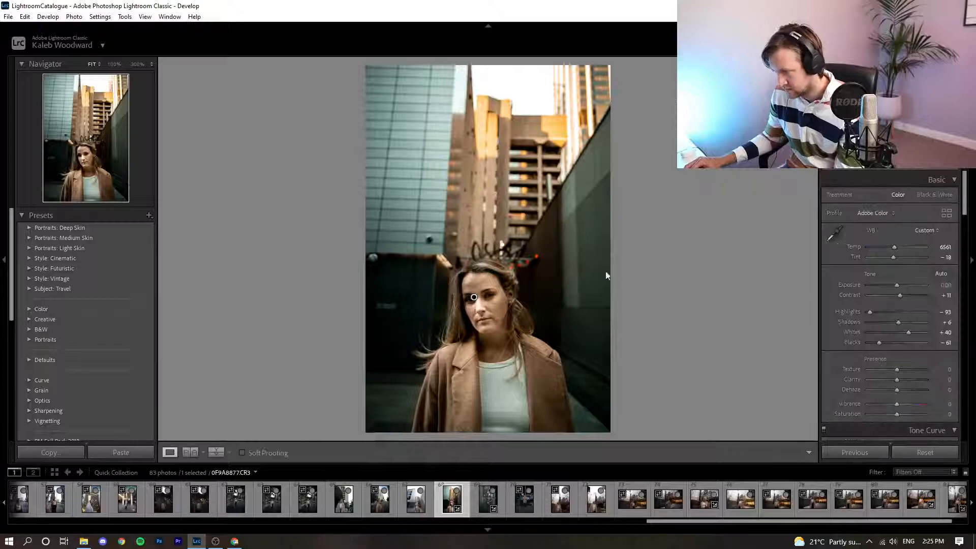
pyautogui.hotkey('ctrl', 'z')
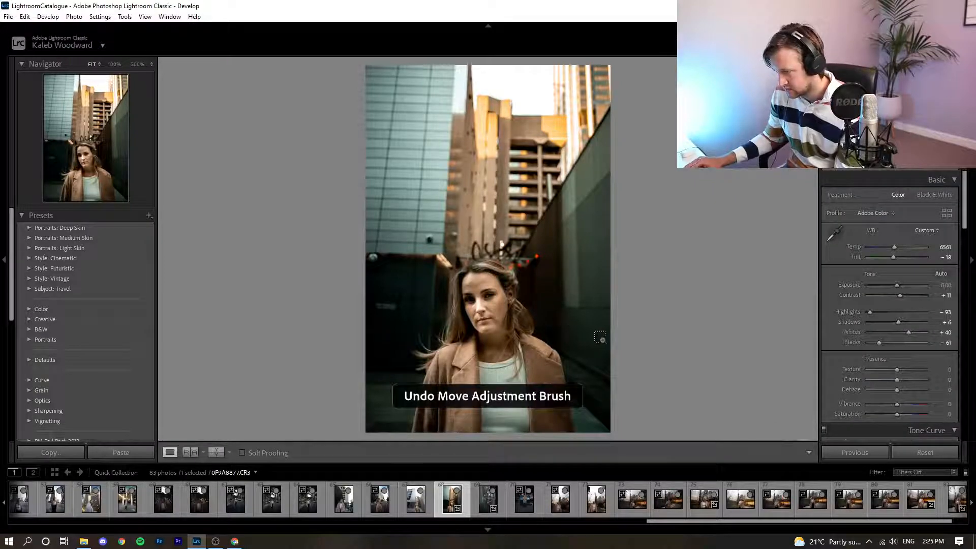
pyautogui.hotkey('ctrl', 'z')
pyautogui.hotkey('ctrl', 'z')
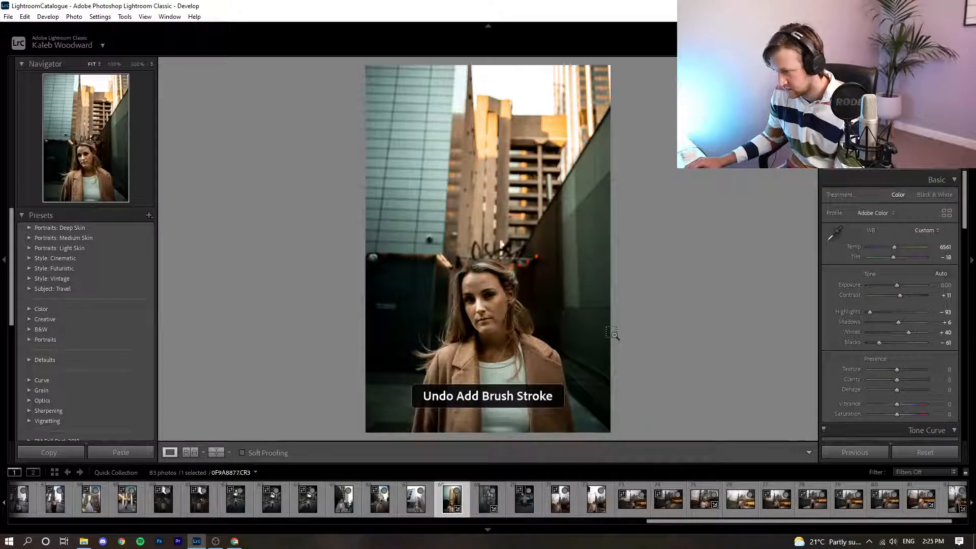
# Set the city portrait's Temp to 5947, Tint to -16 and Shadows to +7.
pyautogui.click(897, 248)
pyautogui.moveTo(896, 248); pyautogui.dragTo(894, 267)
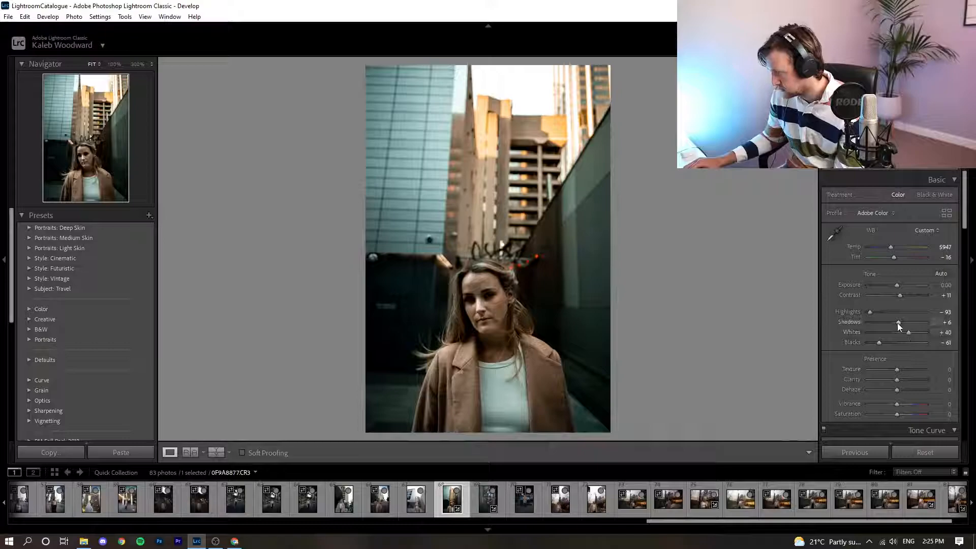
pyautogui.moveTo(898, 322); pyautogui.dragTo(898, 328)
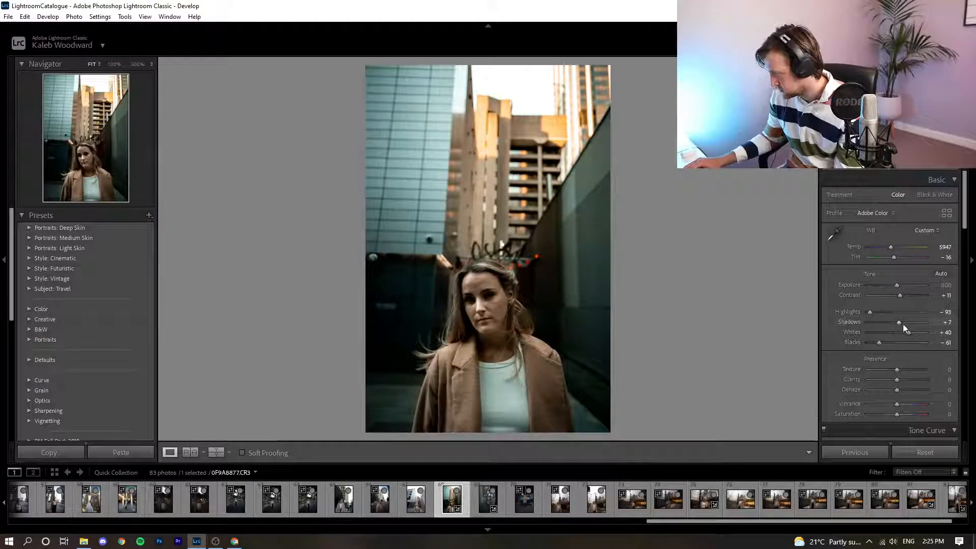
# Set the city portrait's Yellow luminance to -2 in the HSL adjustments.
pyautogui.scroll(-2, 936, 348)
pyautogui.scroll(-4, 907, 243)
pyautogui.moveTo(907, 244)
pyautogui.mouseDown()
pyautogui.moveTo(886, 245)
pyautogui.moveTo(901, 250)
pyautogui.moveTo(893, 252)
pyautogui.moveTo(888, 246)
pyautogui.moveTo(901, 241)
pyautogui.moveTo(892, 242)
pyautogui.moveTo(905, 243)
pyautogui.moveTo(883, 251)
pyautogui.moveTo(896, 257)
pyautogui.mouseUp()
pyautogui.click(869, 205)
pyautogui.click(902, 205)
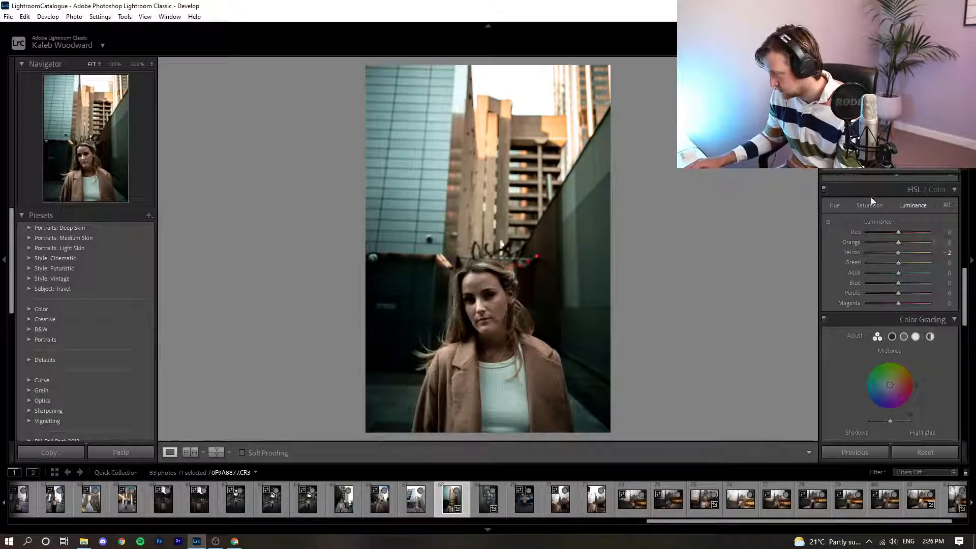
# Set the city portrait's Orange saturation to +7 and its Calibration Shadows Tint to +39.
pyautogui.click(880, 214)
pyautogui.moveTo(893, 243); pyautogui.dragTo(896, 246)
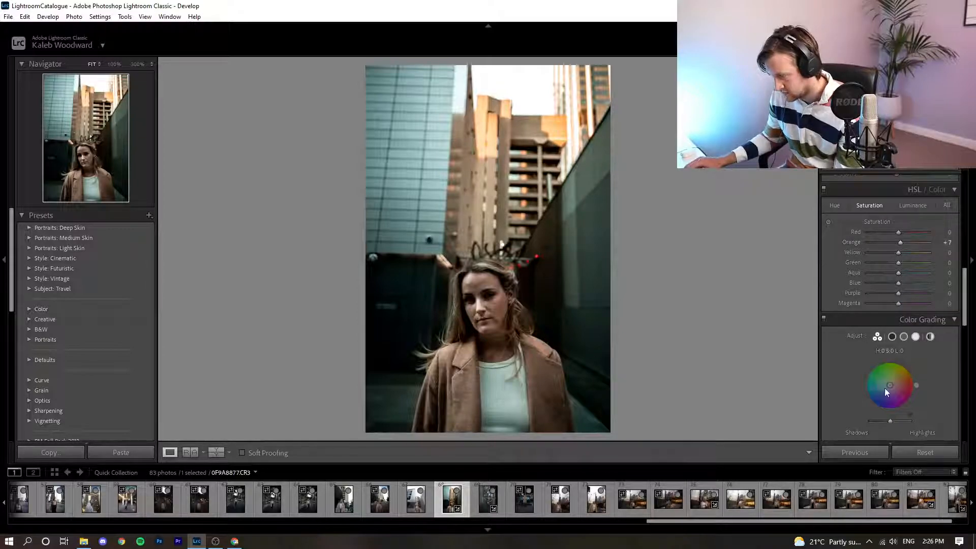
pyautogui.moveTo(965, 300); pyautogui.dragTo(948, 390)
pyautogui.moveTo(890, 401)
pyautogui.mouseDown()
pyautogui.moveTo(911, 410)
pyautogui.moveTo(880, 412)
pyautogui.moveTo(904, 410)
pyautogui.mouseUp()
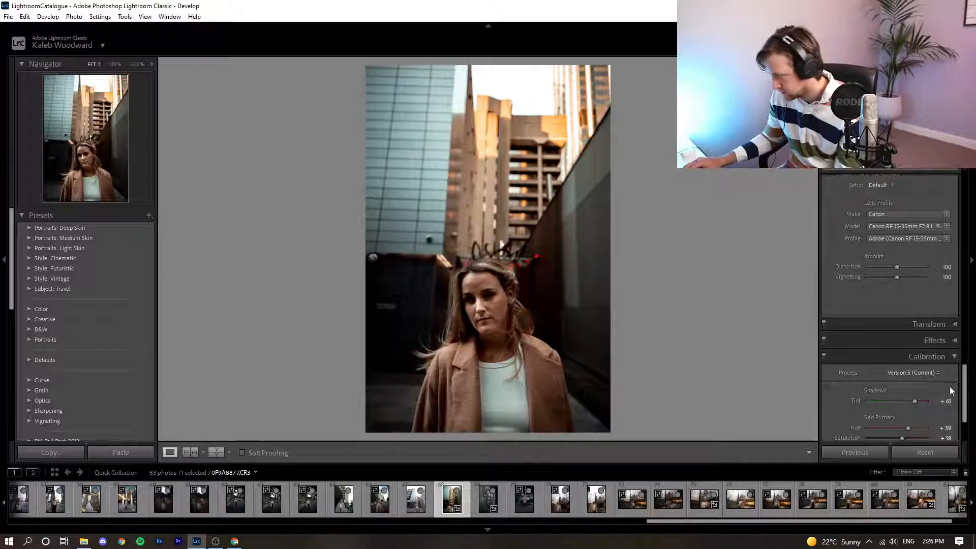
pyautogui.scroll(-3, 965, 401)
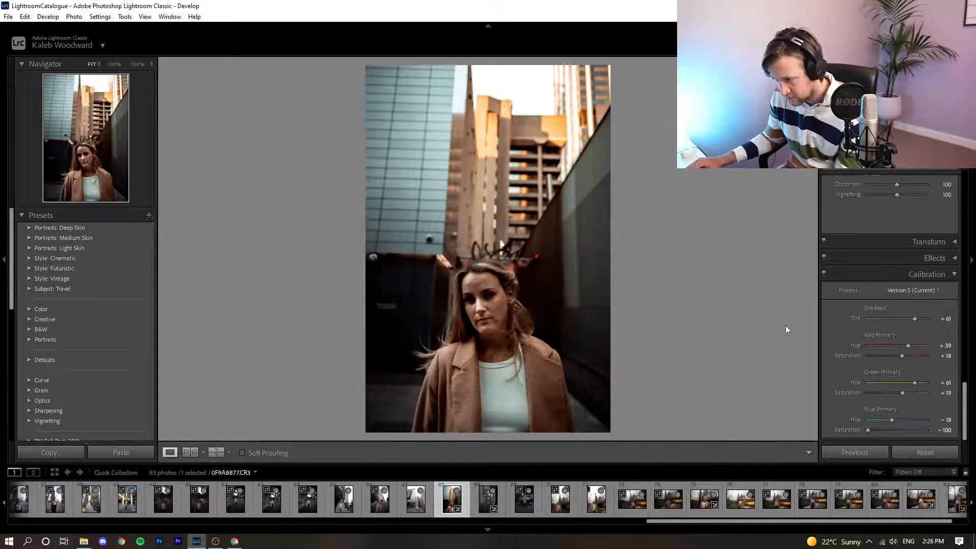
pyautogui.moveTo(916, 318); pyautogui.dragTo(909, 327)
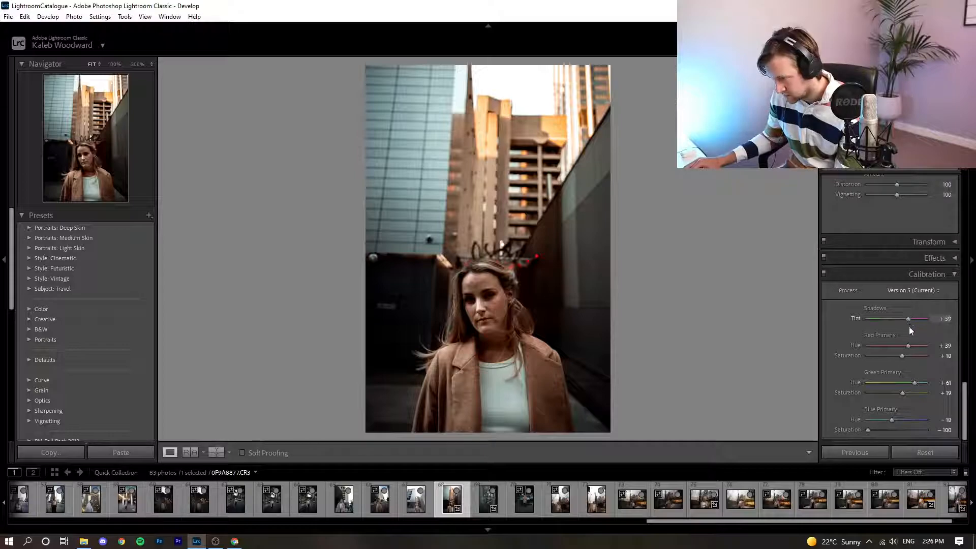
# Try raising the Calibration Green Primary Saturation to +61, and undo the change.
pyautogui.click(925, 453)
pyautogui.hotkey('ctrl', 'z')
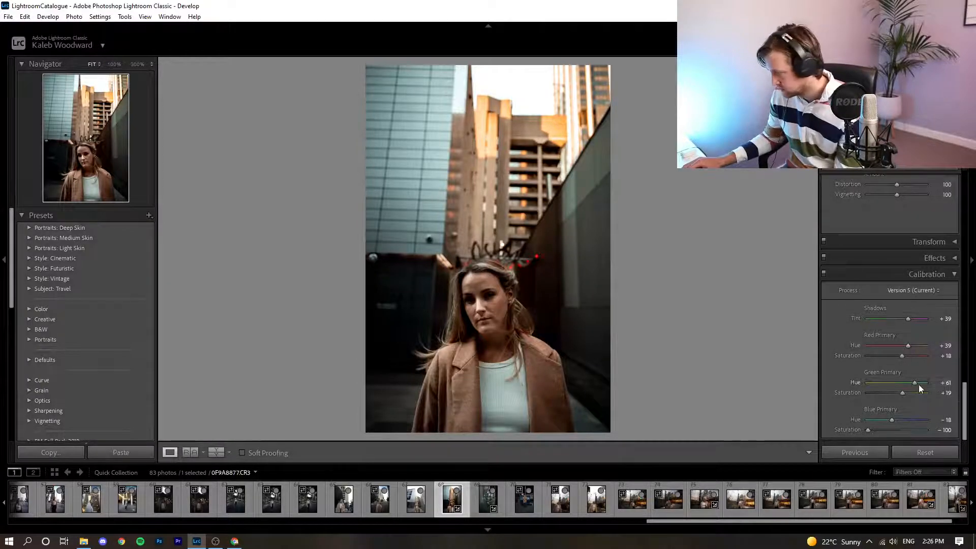
pyautogui.moveTo(904, 389)
pyautogui.mouseDown()
pyautogui.moveTo(883, 395)
pyautogui.moveTo(914, 397)
pyautogui.mouseUp()
pyautogui.hotkey('ctrl', 'z')
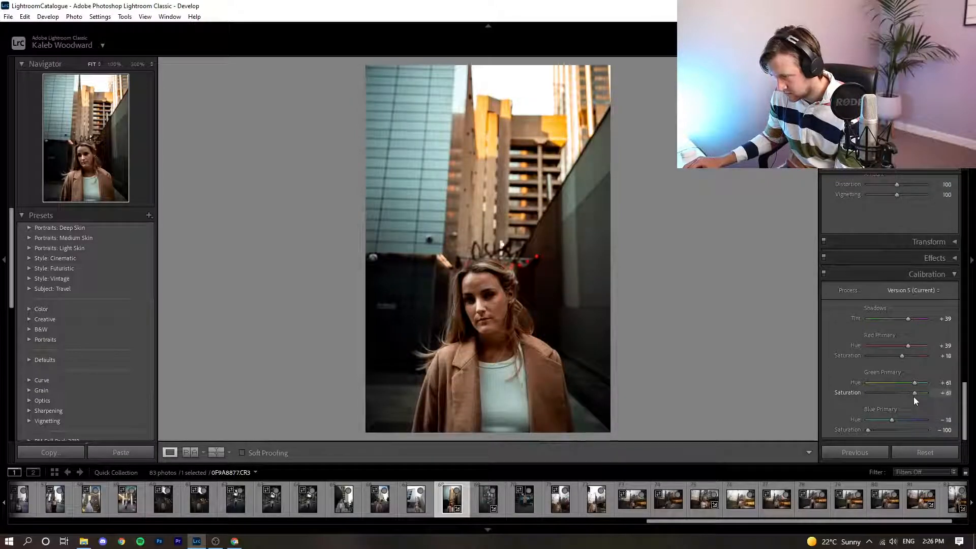
pyautogui.hotkey('ctrl', 'z')
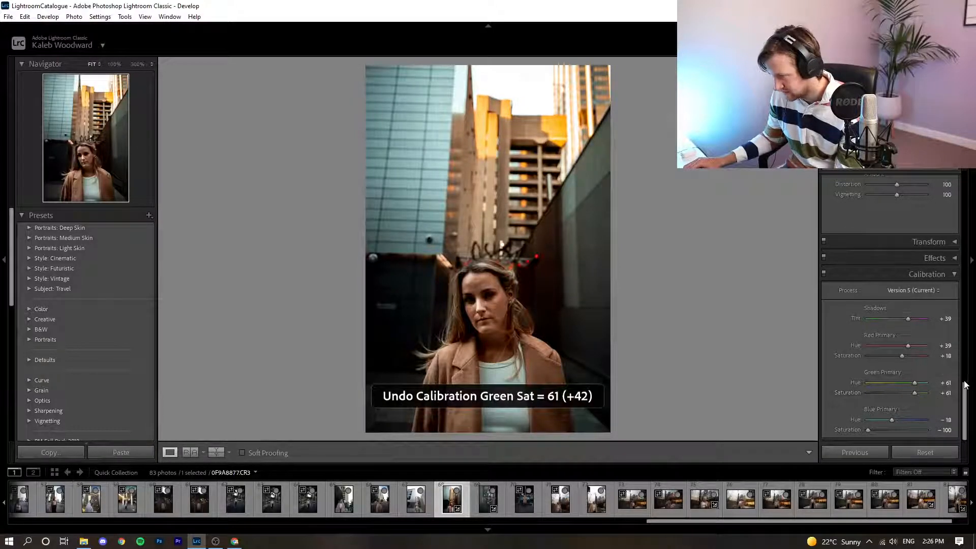
# Cool the city portrait's white balance by setting Temp to 5333.
pyautogui.scroll(1, 970, 396)
pyautogui.moveTo(970, 396); pyautogui.dragTo(975, 311)
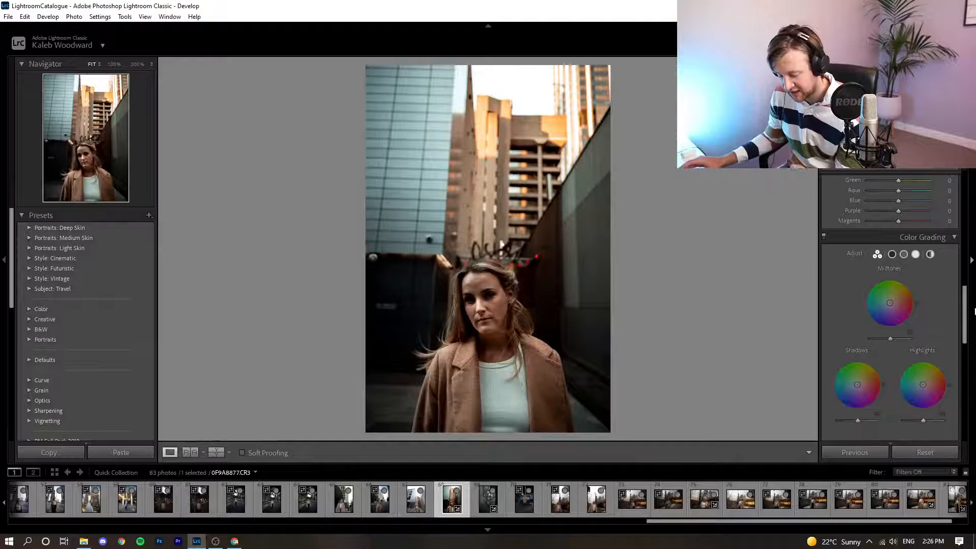
pyautogui.moveTo(964, 320); pyautogui.dragTo(970, 293)
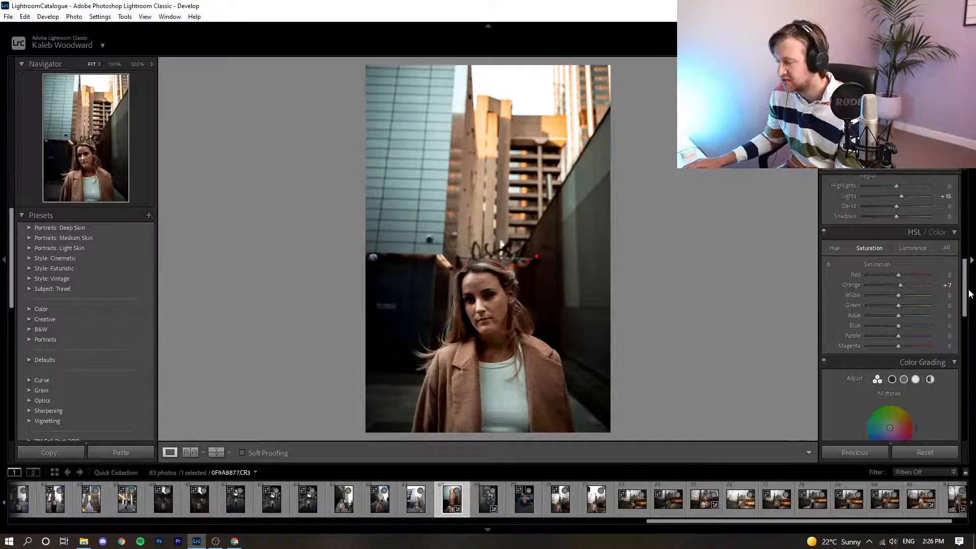
pyautogui.moveTo(964, 278); pyautogui.dragTo(965, 197)
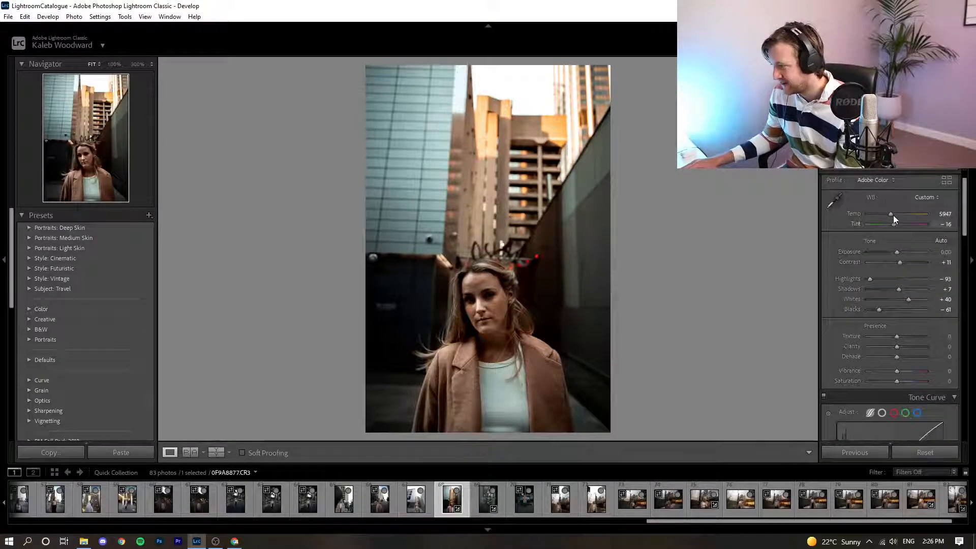
pyautogui.moveTo(891, 217); pyautogui.dragTo(890, 218)
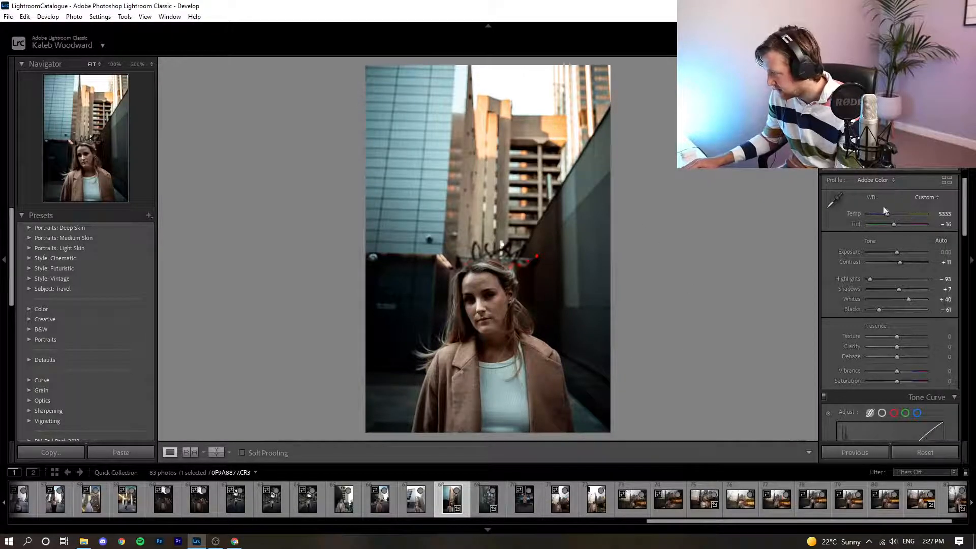
# Paint a new brush adjustment over the woman's face, hair and coat in the city portrait.
pyautogui.click(944, 159)
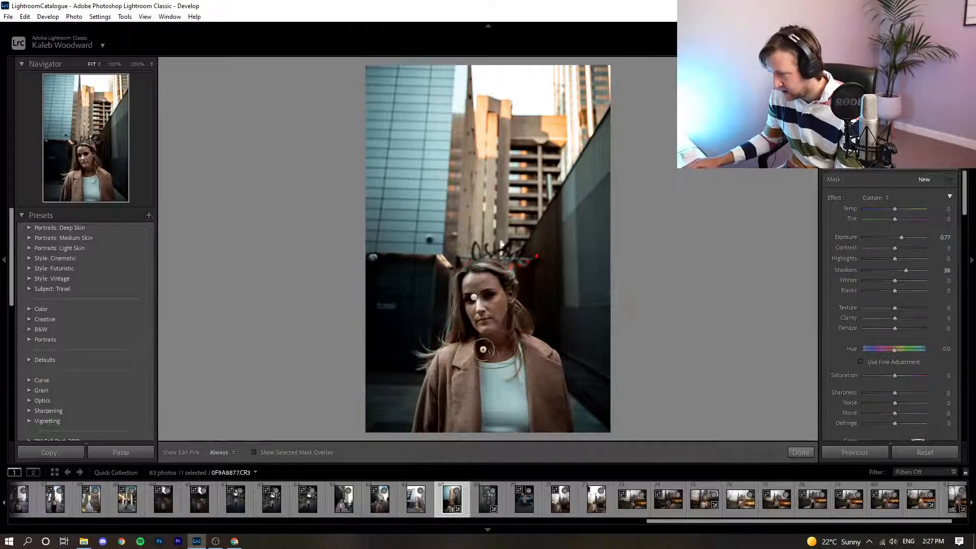
pyautogui.moveTo(487, 289)
pyautogui.mouseDown()
pyautogui.moveTo(486, 310)
pyautogui.moveTo(497, 308)
pyautogui.moveTo(486, 306)
pyautogui.moveTo(455, 388)
pyautogui.moveTo(479, 282)
pyautogui.moveTo(532, 374)
pyautogui.moveTo(484, 340)
pyautogui.moveTo(442, 387)
pyautogui.mouseUp()
pyautogui.moveTo(483, 312)
pyautogui.mouseDown()
pyautogui.moveTo(491, 300)
pyautogui.moveTo(544, 382)
pyautogui.moveTo(551, 413)
pyautogui.mouseUp()
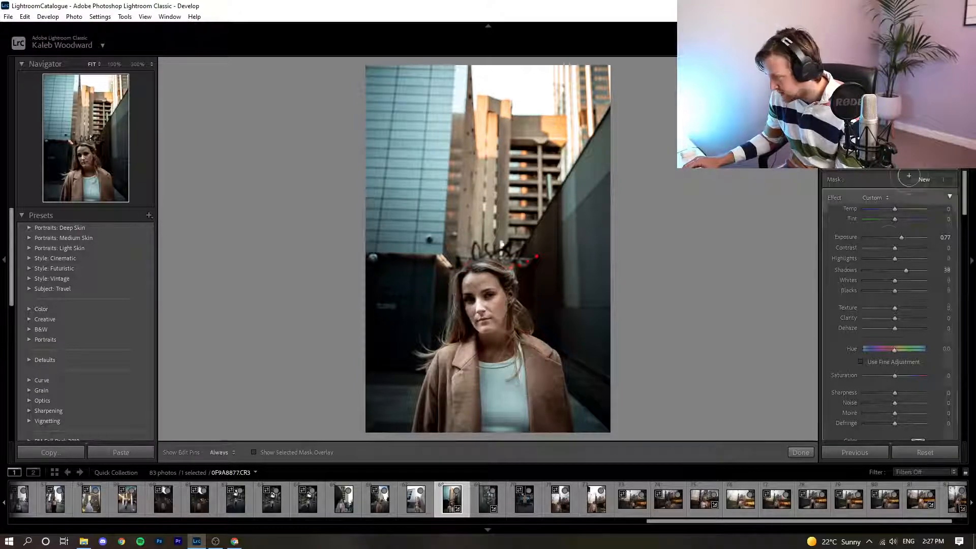
# Set the new brush adjustment's Exposure to 0, Contrast to 8 and Highlights to 31, lower its Shadows, and finish brushing.
pyautogui.doubleClick(900, 237)
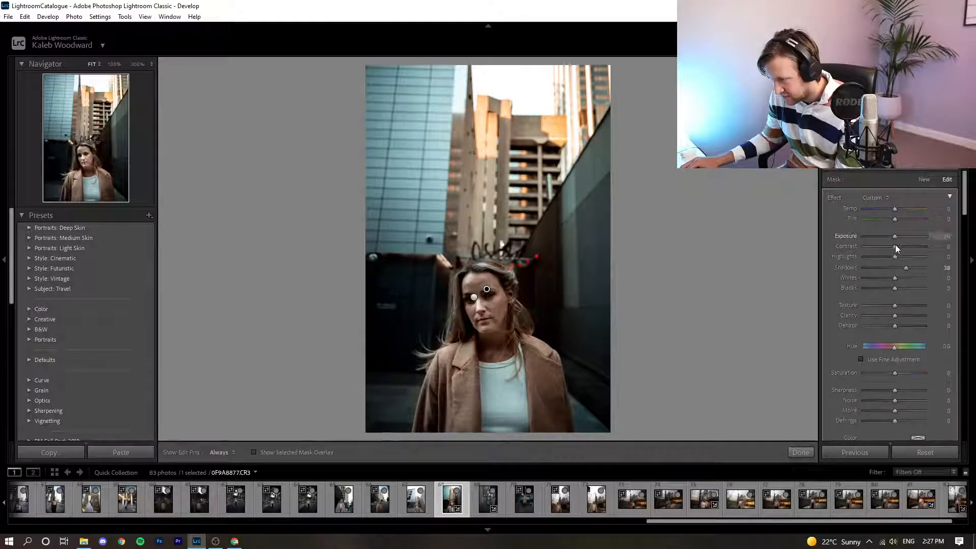
pyautogui.moveTo(895, 247); pyautogui.dragTo(926, 261)
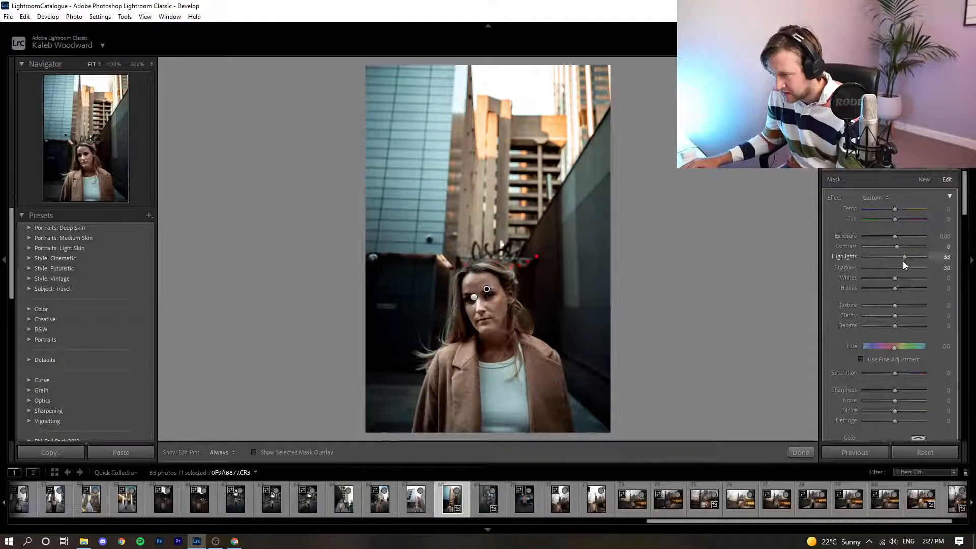
pyautogui.moveTo(908, 262); pyautogui.dragTo(891, 269)
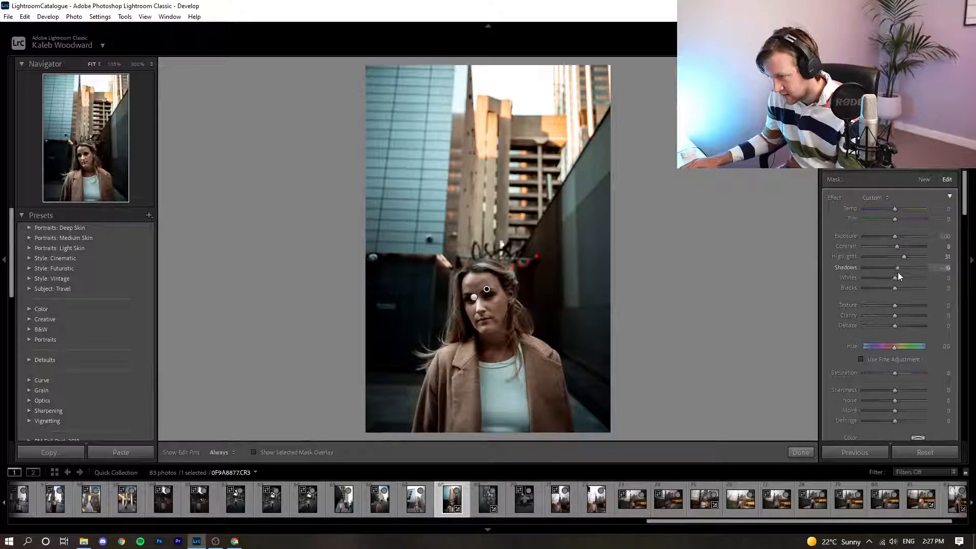
pyautogui.click(794, 454)
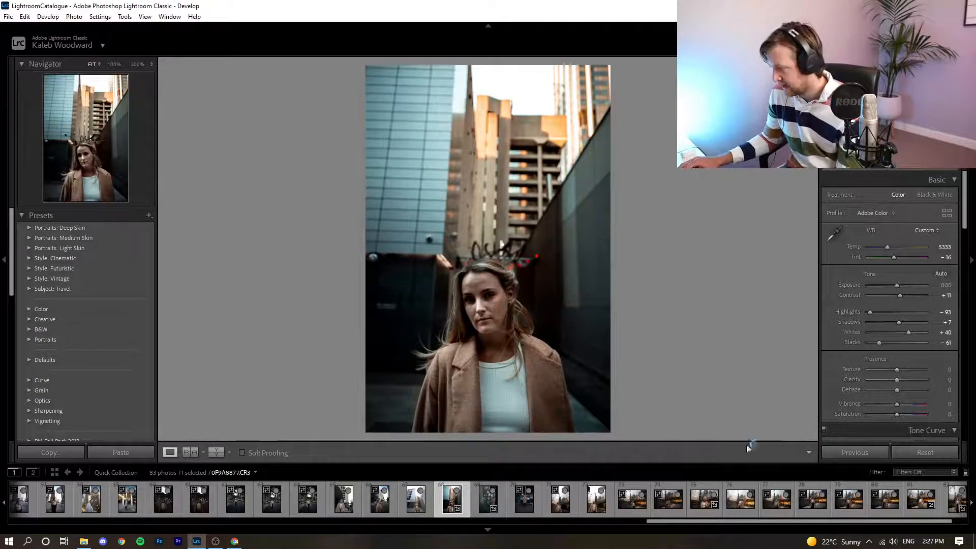
# Compare the city portrait before and after editing, ending with the two full versions side by side.
pyautogui.click(215, 453)
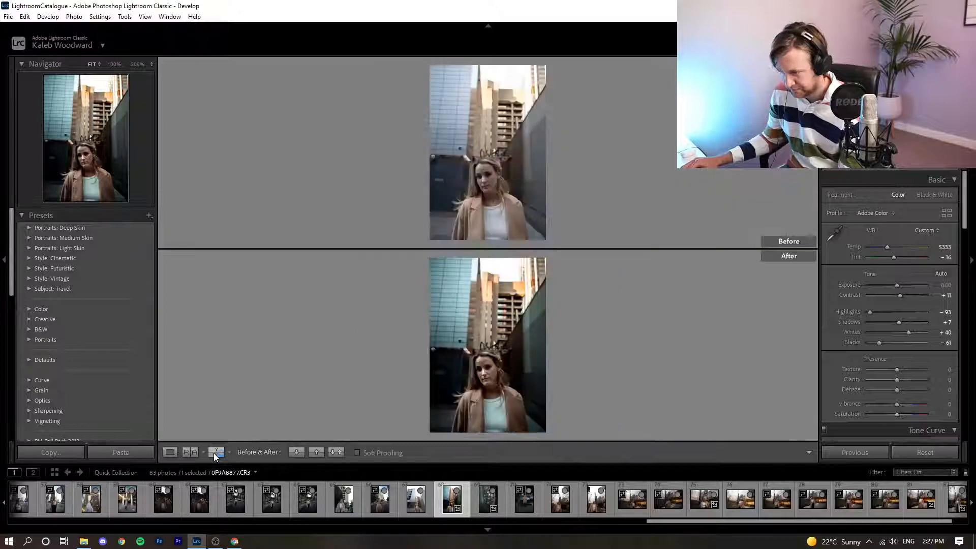
pyautogui.click(214, 453)
pyautogui.click(214, 453)
pyautogui.click(215, 453)
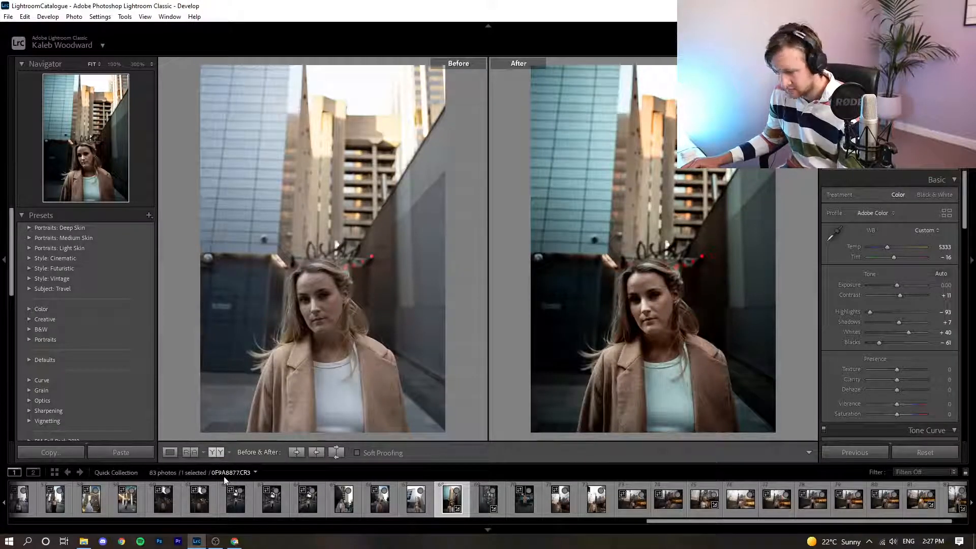
# Switch to the browser to check the live stream's status in YouTube Studio, and return to Lightroom Classic.
pyautogui.click(244, 539)
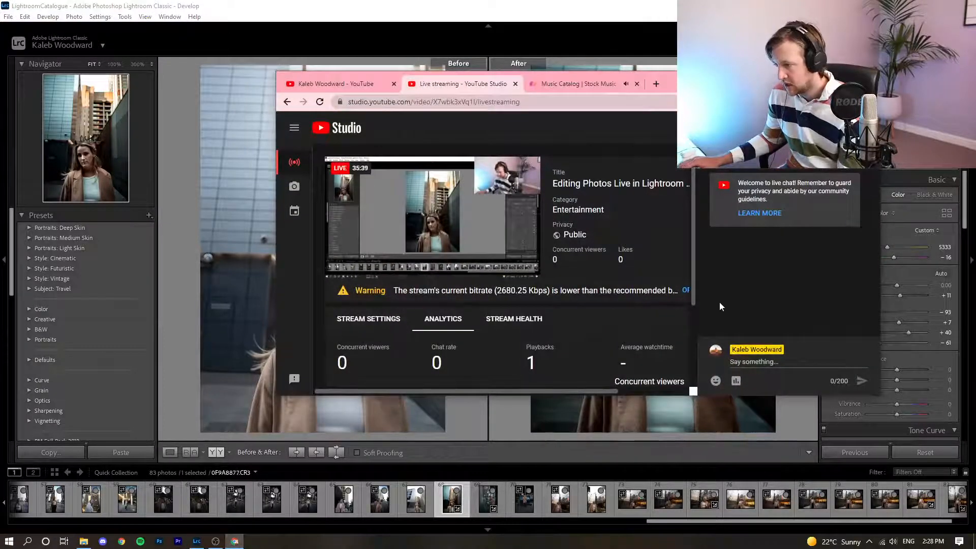
pyautogui.click(821, 78)
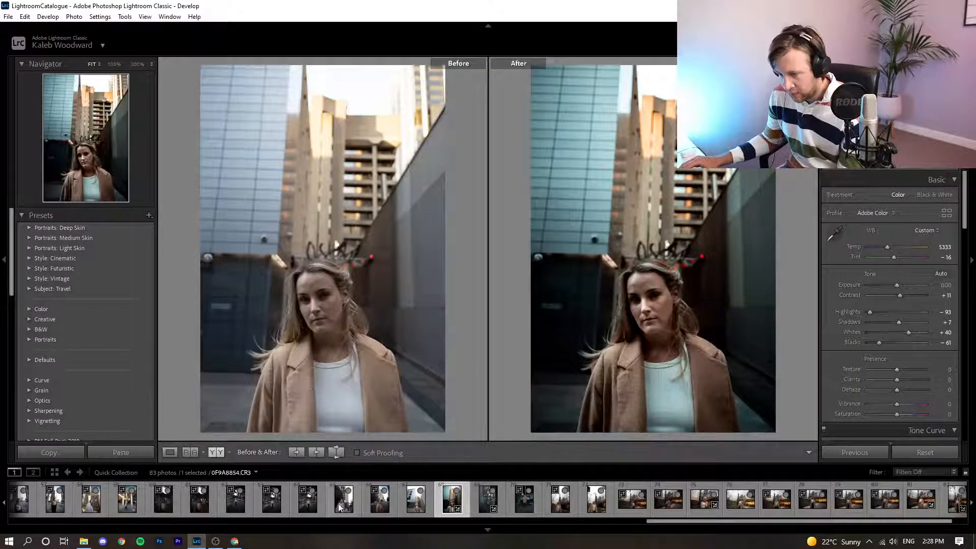
# Browse back through the Quick Collection's street, brick wall and red-wall shots to the sunlit portrait by the tree.
pyautogui.click(313, 500)
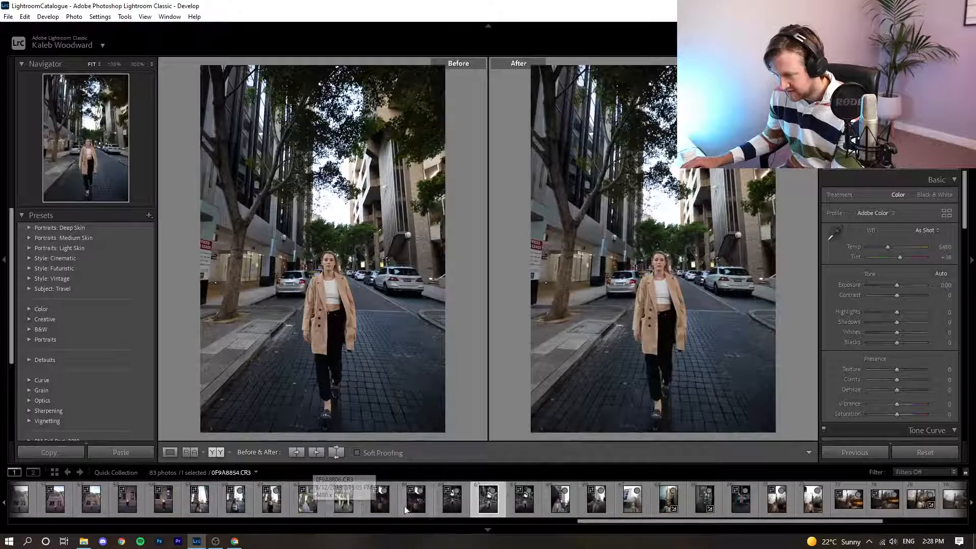
pyautogui.click(206, 506)
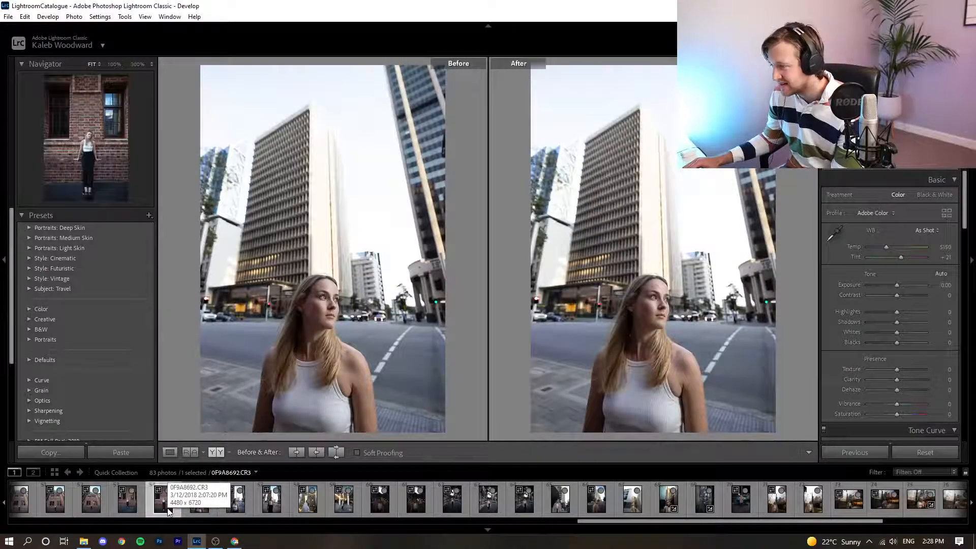
pyautogui.click(168, 511)
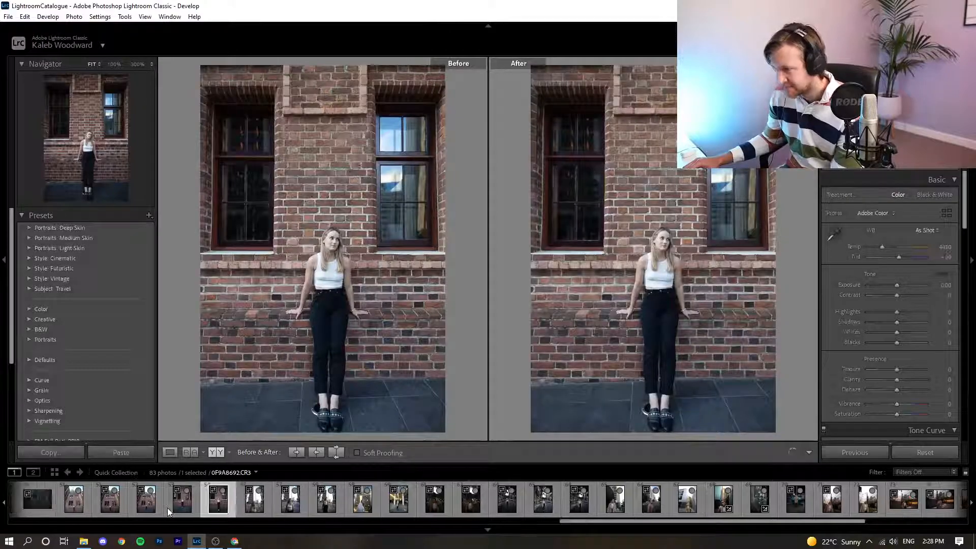
pyautogui.press('Right')
pyautogui.press('Left')
pyautogui.press('Left')
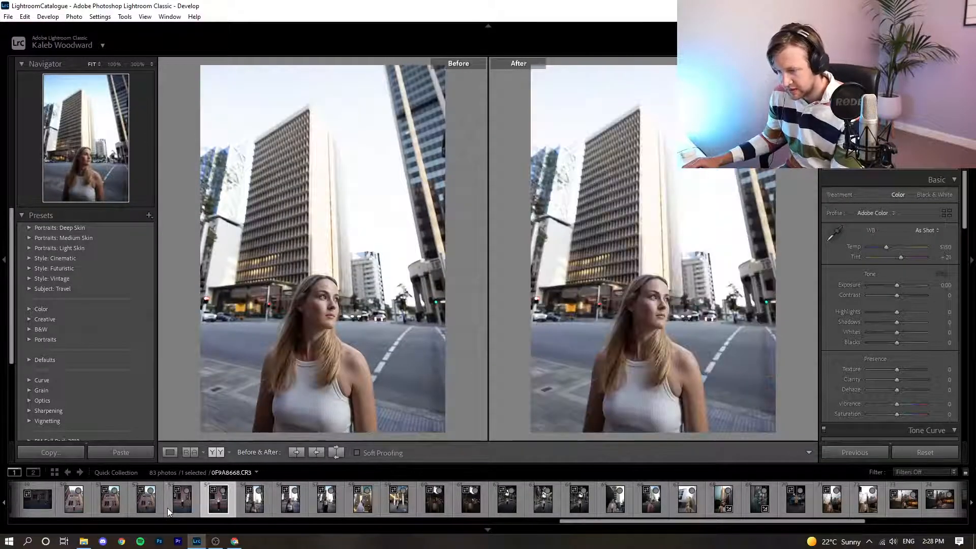
pyautogui.press('Left')
pyautogui.press('Left')
pyautogui.press('Left')
pyautogui.press('Left')
pyautogui.press('Left')
pyautogui.press('Left')
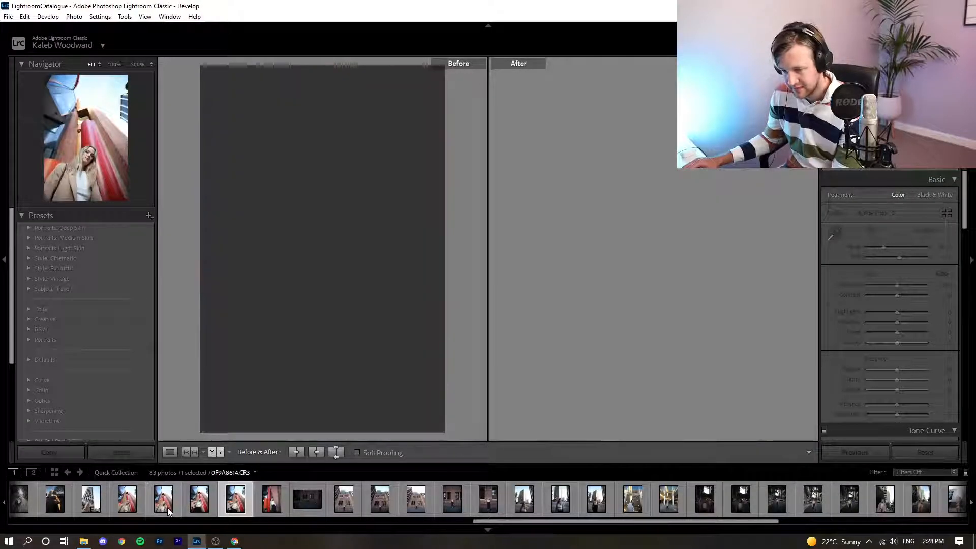
pyautogui.press('Left')
pyautogui.press('Left')
pyautogui.press('Left')
pyautogui.press('Left')
pyautogui.press('Left')
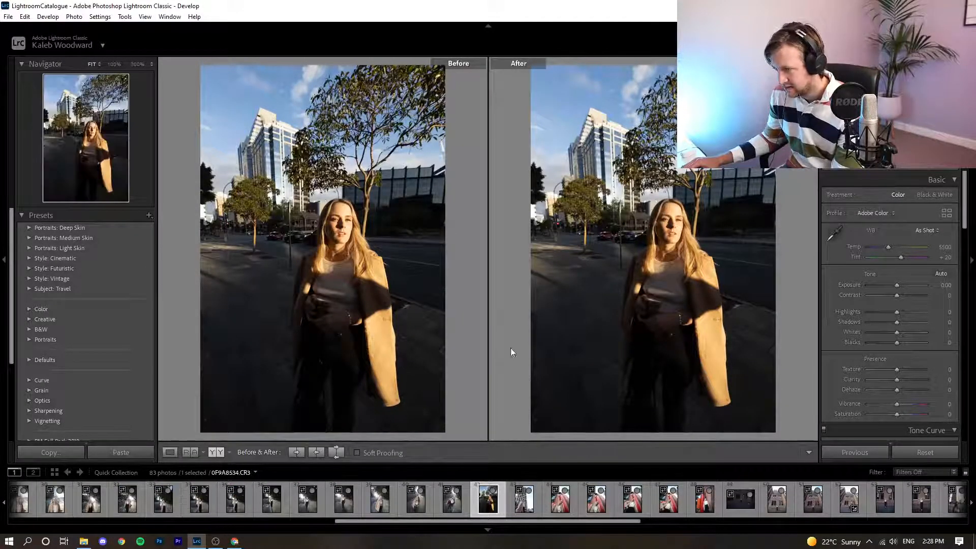
# Try cooling the sunlit portrait's Temp to 4105, and undo the change.
pyautogui.moveTo(898, 249); pyautogui.dragTo(880, 253)
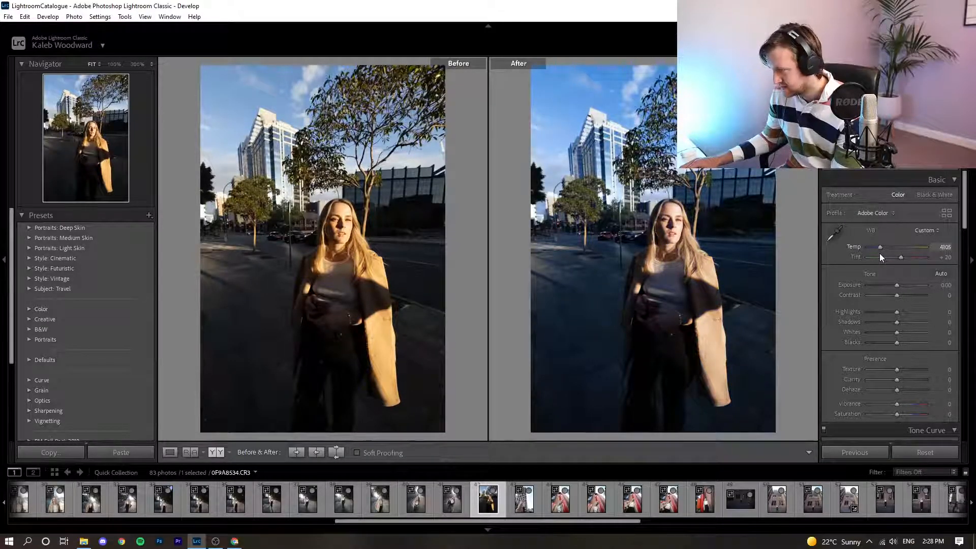
pyautogui.hotkey('ctrl', 'z')
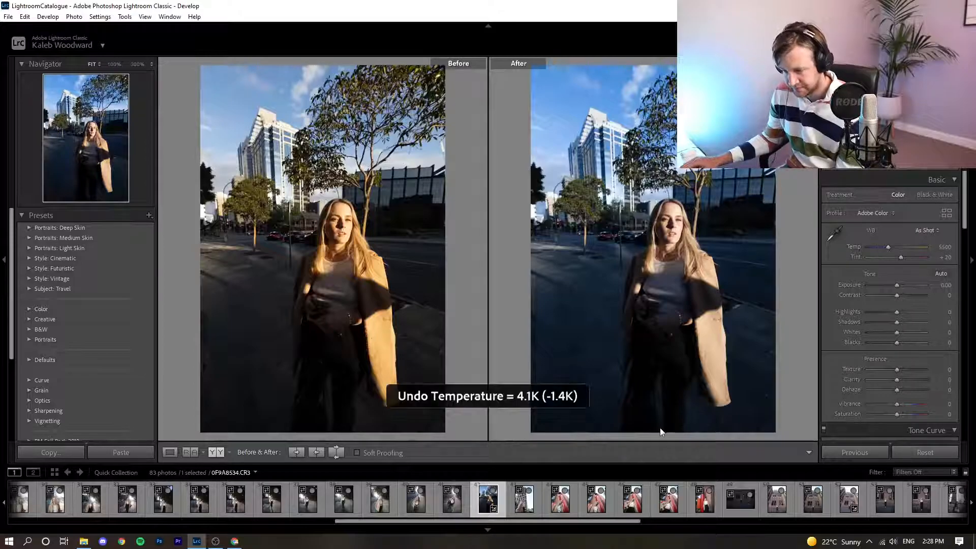
# Look through the backlit footpath photos and open the second landscape shot of the woman beside the road.
pyautogui.press('Left')
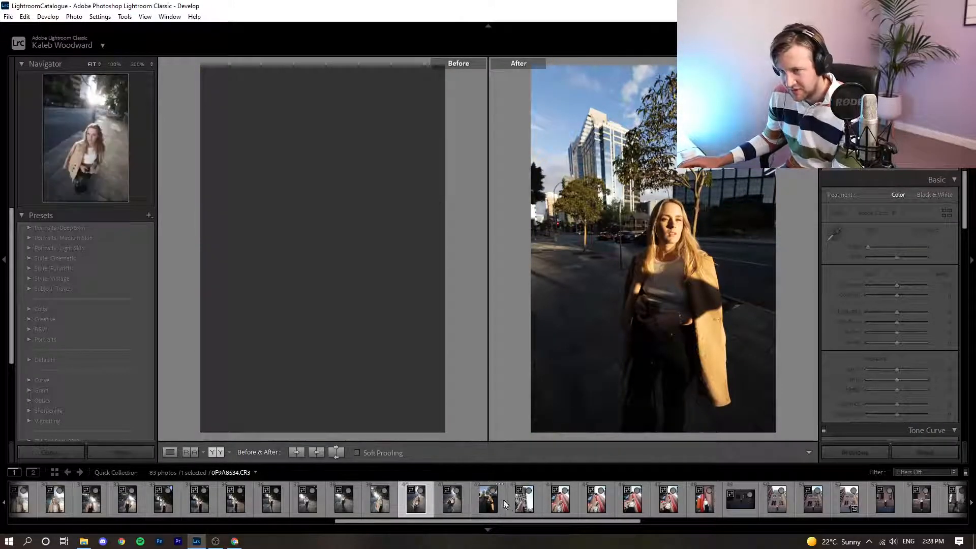
pyautogui.press('Left')
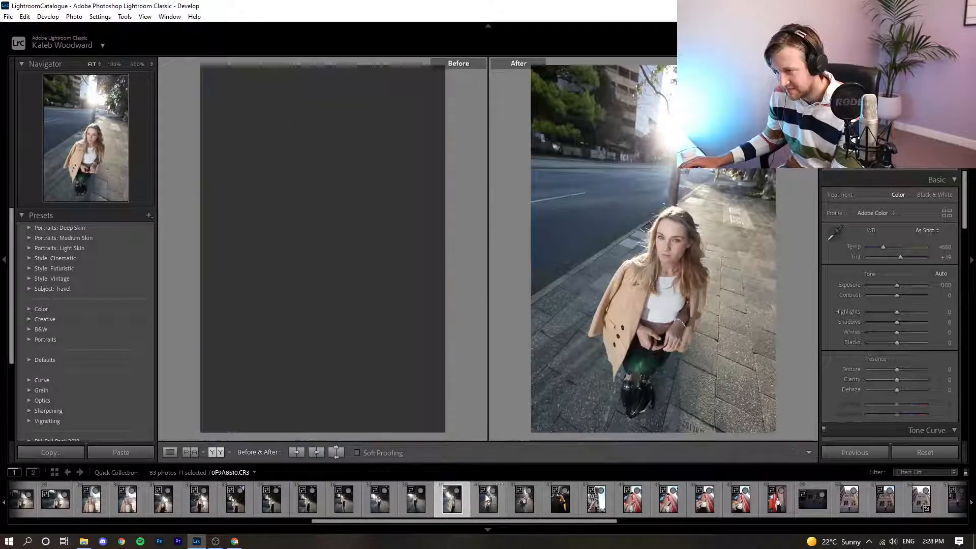
pyautogui.moveTo(376, 521); pyautogui.dragTo(330, 527)
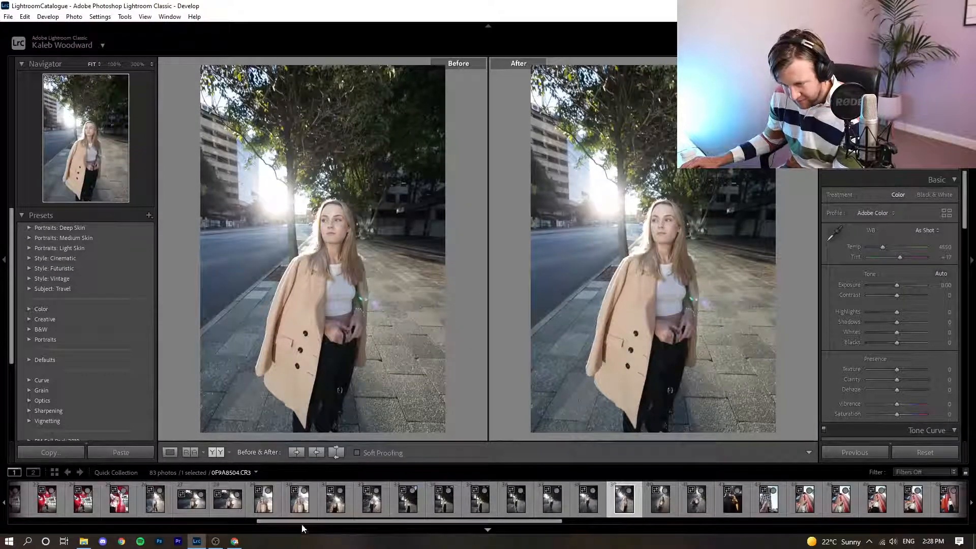
pyautogui.click(158, 503)
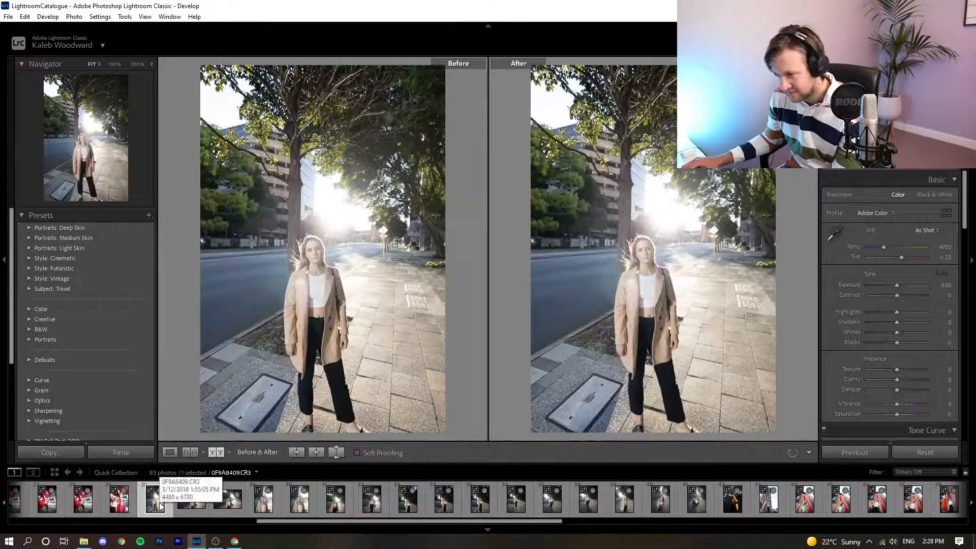
pyautogui.click(197, 505)
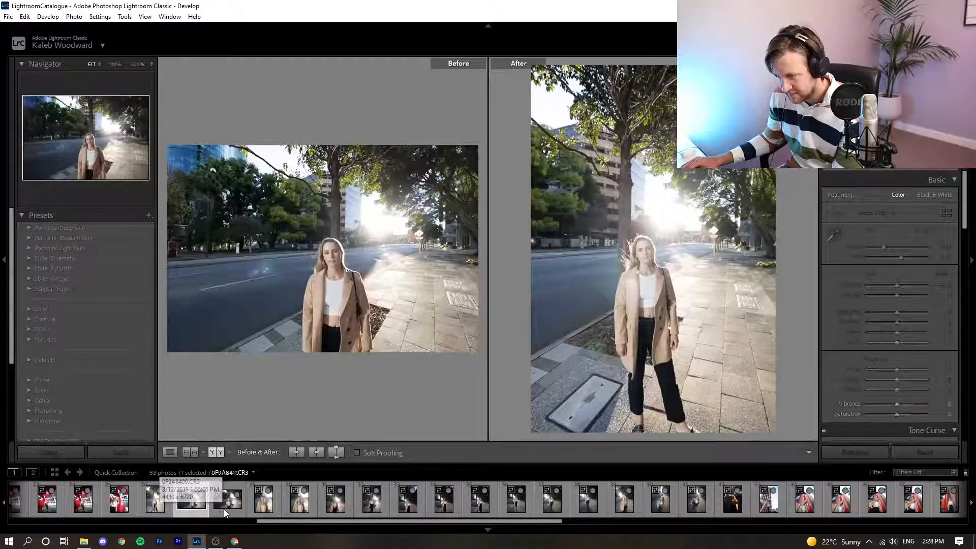
pyautogui.click(225, 510)
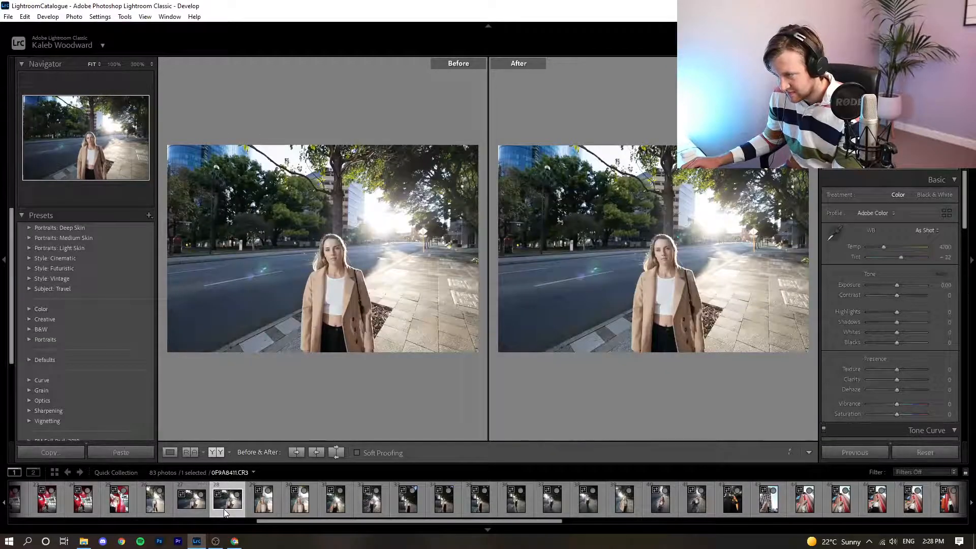
# Browse the backlit footpath shots and return to the red sculpture photos, opening the seated portrait 0F9A8363.CR3.
pyautogui.click(262, 508)
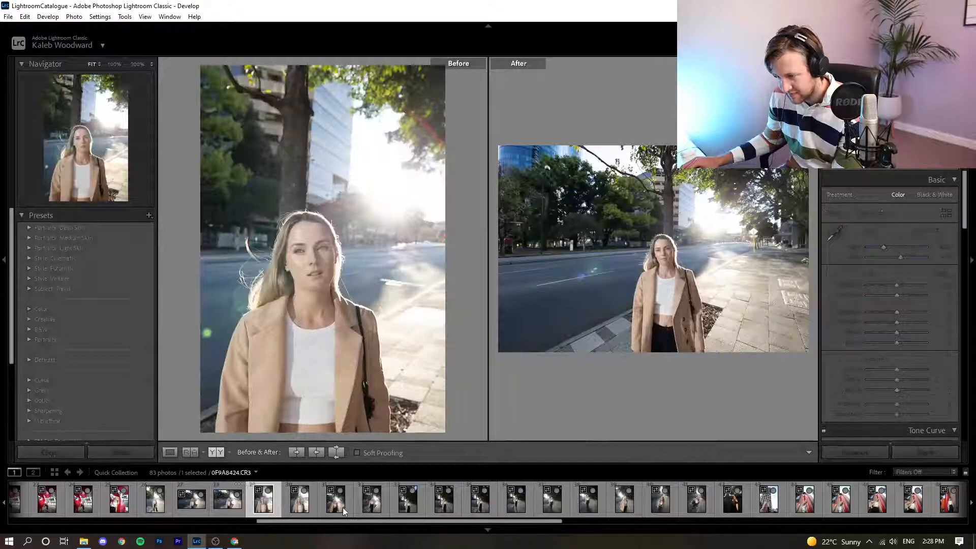
pyautogui.click(371, 506)
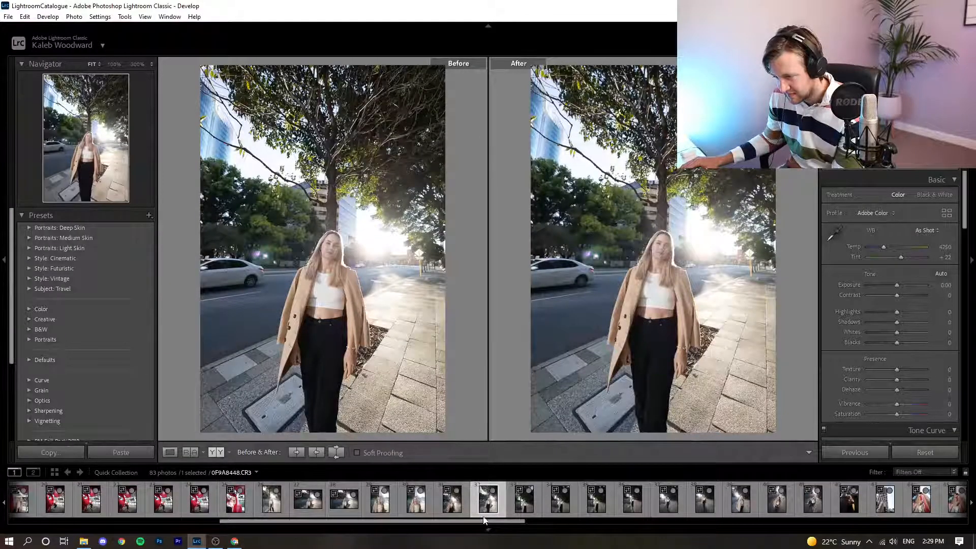
pyautogui.click(520, 509)
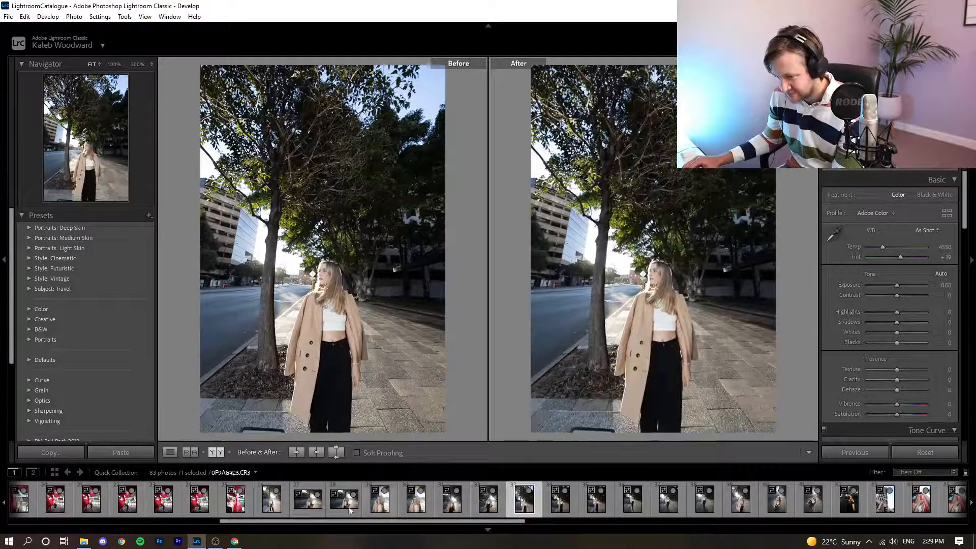
pyautogui.click(239, 504)
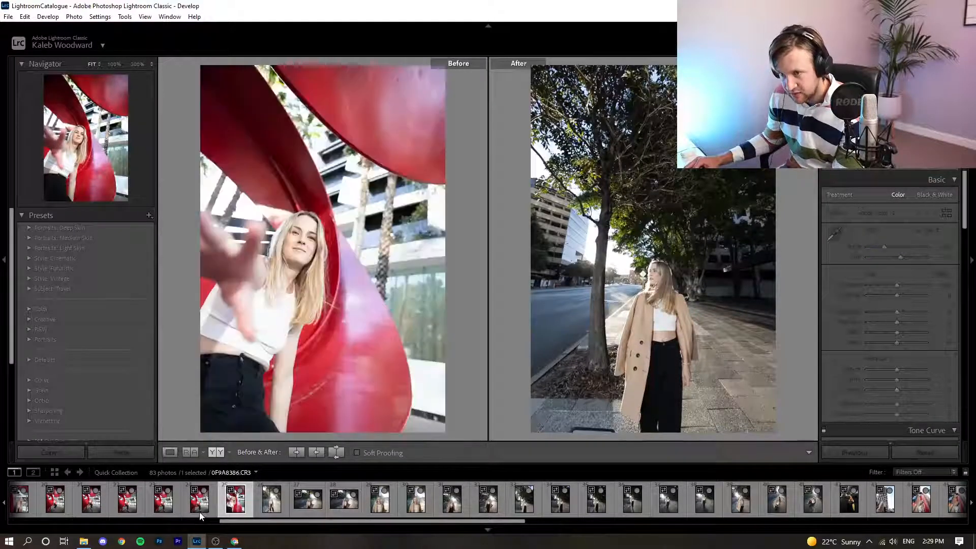
pyautogui.click(200, 515)
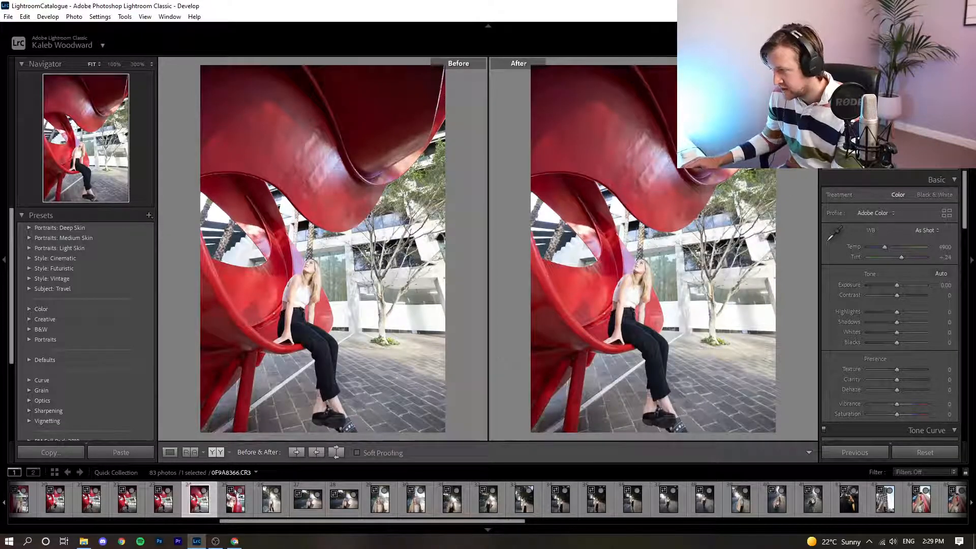
pyautogui.click(164, 504)
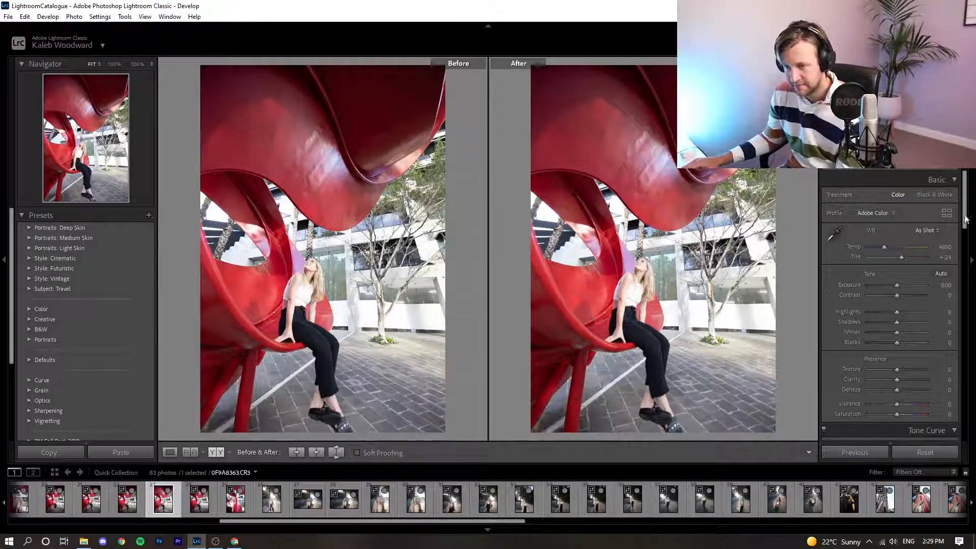
# Try pasting the copied develop settings onto the red sculpture portrait, and undo the paste.
pyautogui.moveTo(469, 516); pyautogui.dragTo(871, 541)
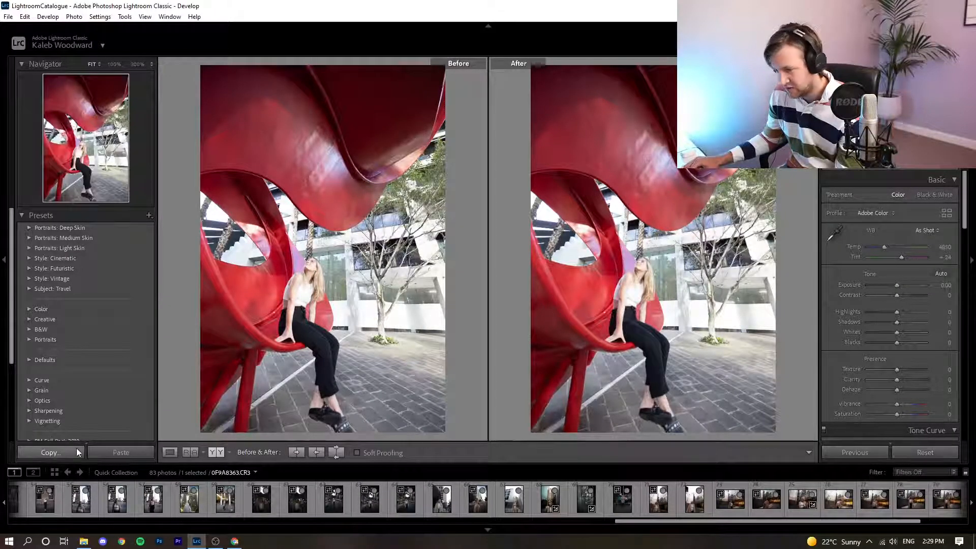
pyautogui.click(124, 455)
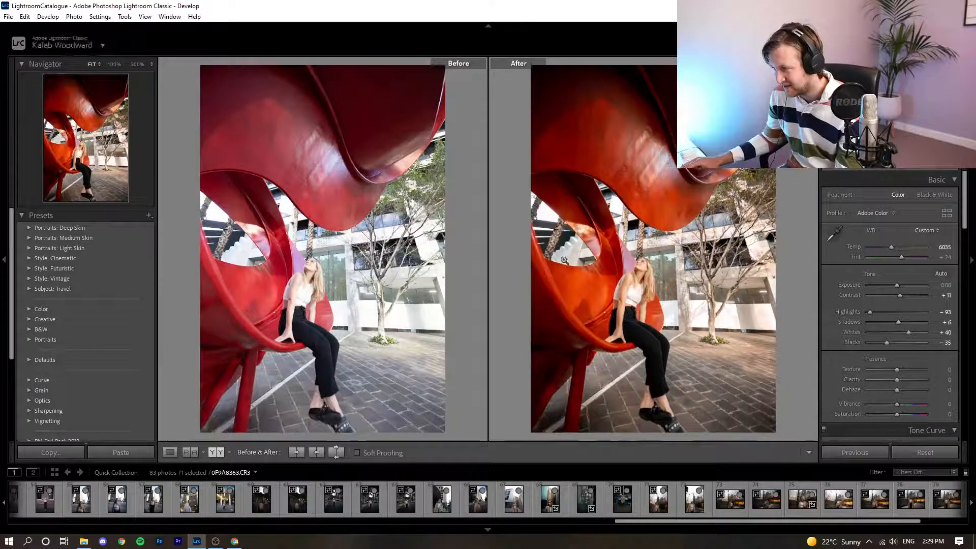
pyautogui.hotkey('ctrl', 'z')
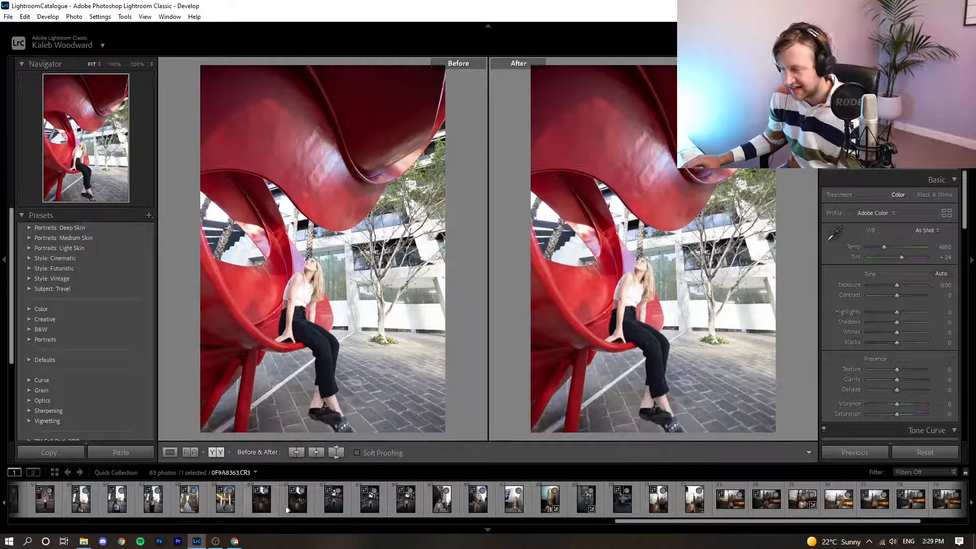
# Set the sculpture portrait's Temp to 5246, Tint to +16, Exposure to −0.53 and Contrast to +18.
pyautogui.click(896, 296)
pyautogui.moveTo(883, 248); pyautogui.dragTo(902, 297)
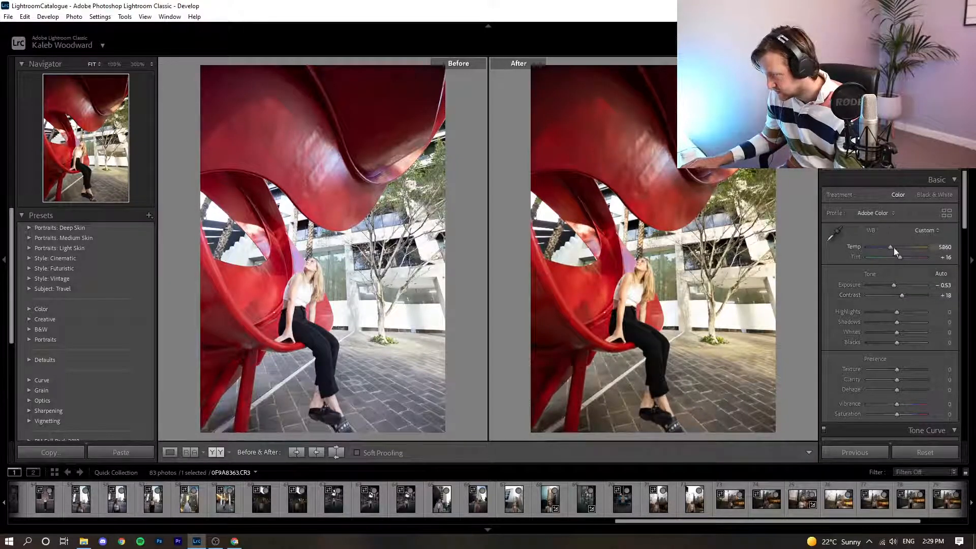
pyautogui.moveTo(892, 249); pyautogui.dragTo(888, 252)
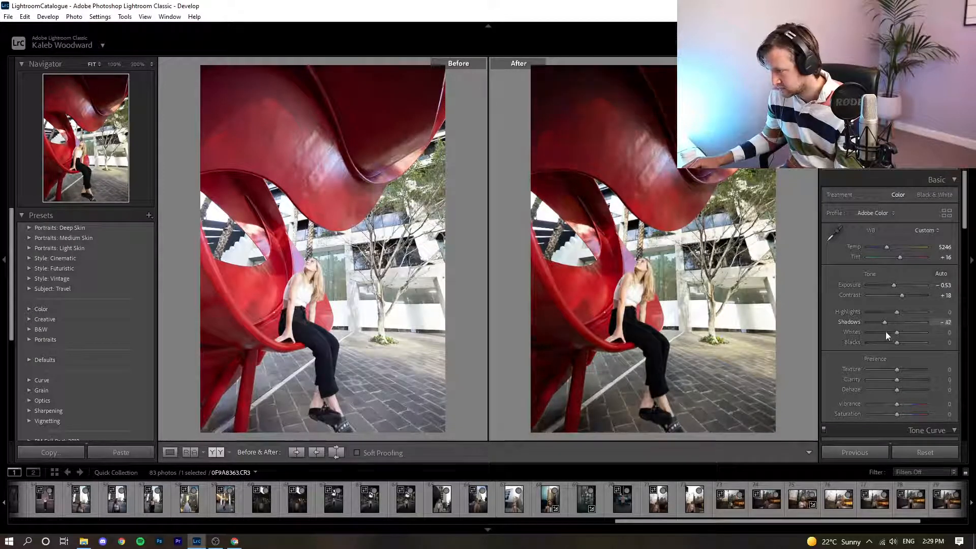
# Set Shadows to −7, Blacks to +19, Texture to +5 and Vibrance to +18, and compare the woman up close with the original.
pyautogui.moveTo(890, 332); pyautogui.dragTo(900, 402)
pyautogui.hotkey('ctrl', 'z')
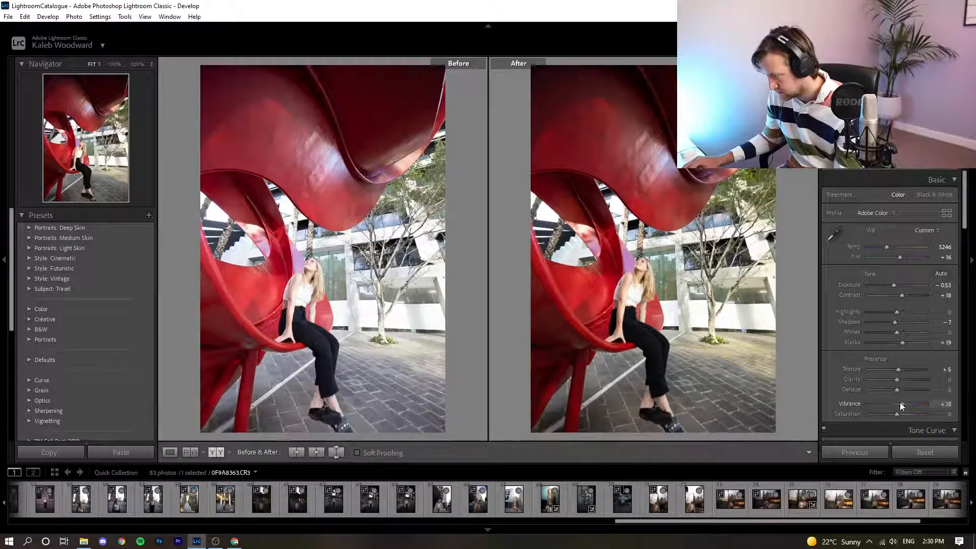
pyautogui.click(632, 285)
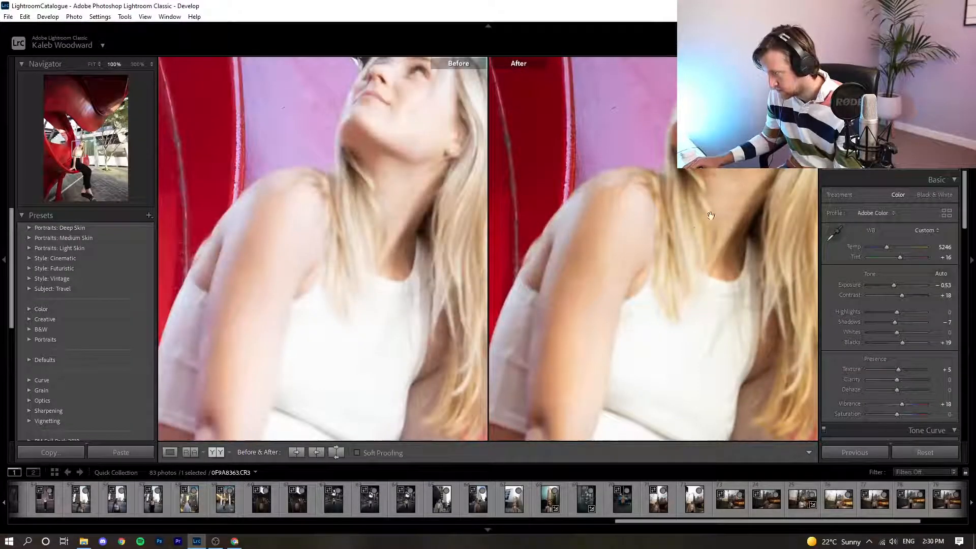
pyautogui.moveTo(748, 202); pyautogui.dragTo(669, 281)
pyautogui.click(679, 285)
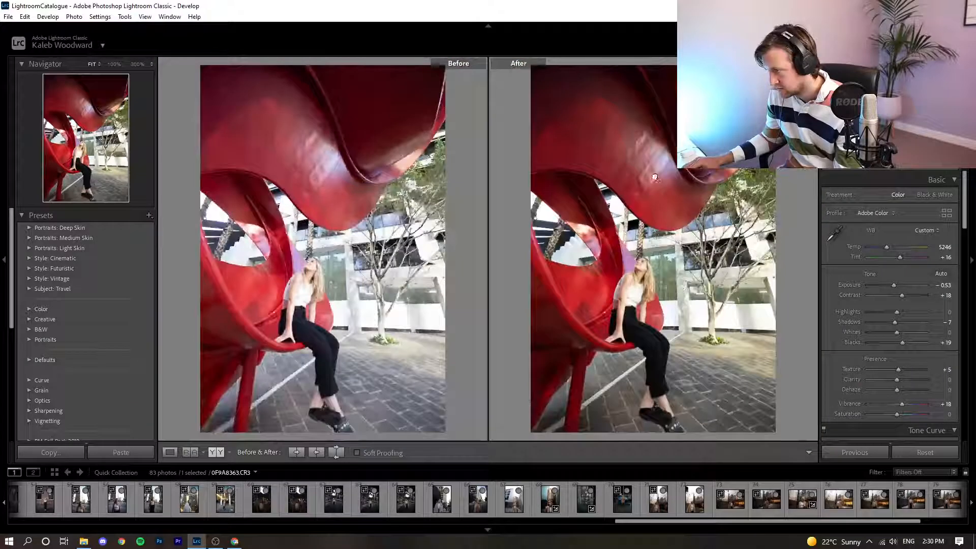
pyautogui.click(692, 226)
pyautogui.click(659, 278)
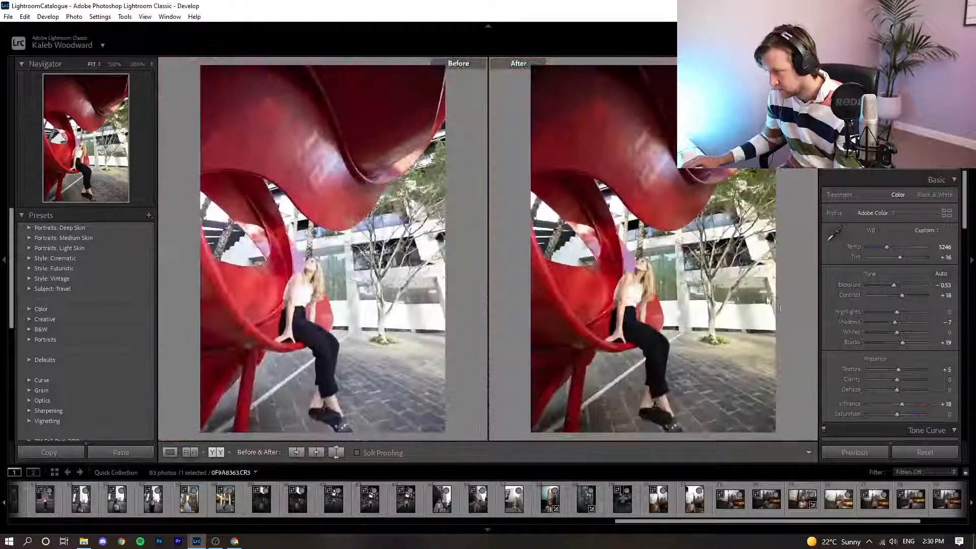
# Adjust the sculpture portrait's tone curve to Lights −25, Darks −3 and Shadows −8.
pyautogui.scroll(-6, 975, 236)
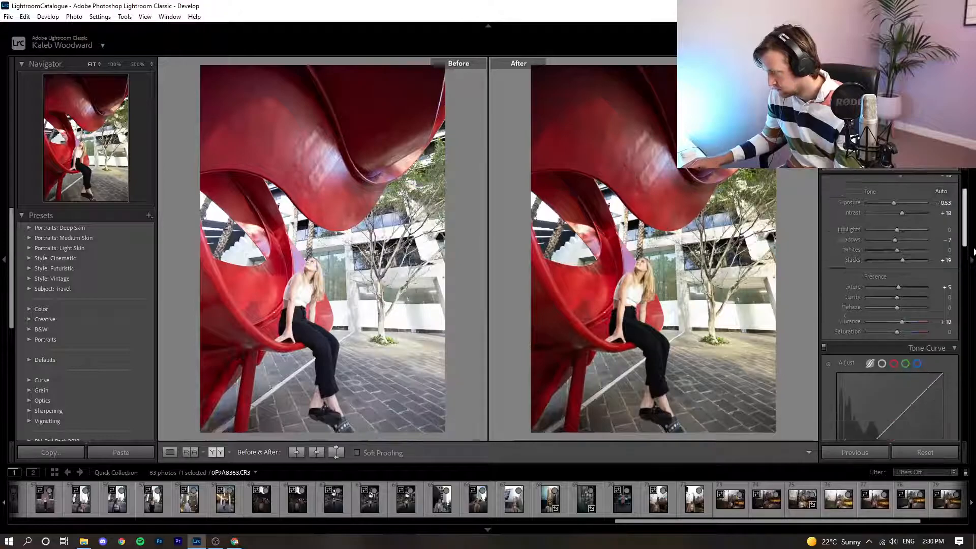
pyautogui.scroll(1, 874, 223)
pyautogui.moveTo(869, 212); pyautogui.dragTo(870, 214)
pyautogui.scroll(2, 895, 233)
pyautogui.moveTo(910, 243); pyautogui.dragTo(911, 240)
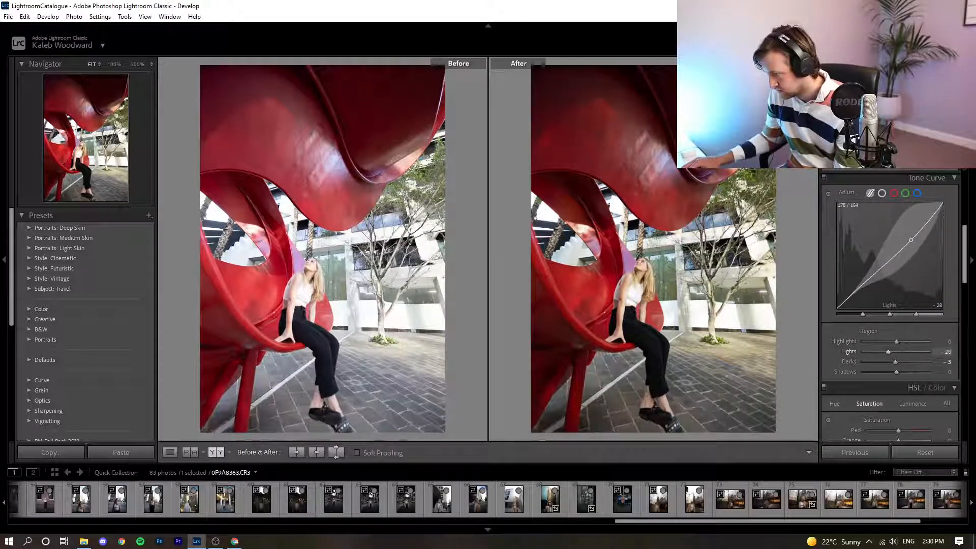
pyautogui.moveTo(834, 310); pyautogui.dragTo(834, 319)
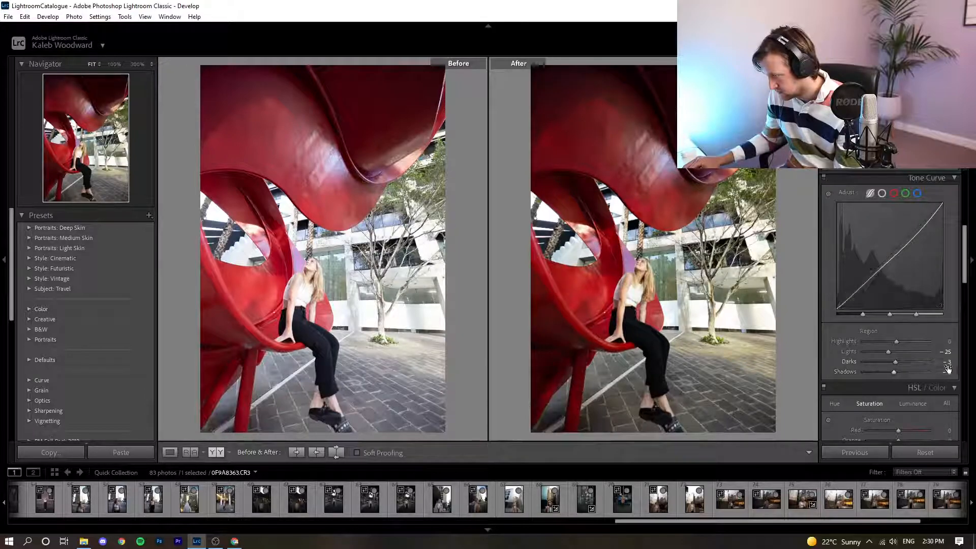
# Boost the sculpture's reds in HSL by setting Red Saturation to +38 and Red Luminance to +27.
pyautogui.moveTo(964, 272); pyautogui.dragTo(966, 304)
pyautogui.click(834, 257)
pyautogui.moveTo(899, 280)
pyautogui.mouseDown()
pyautogui.moveTo(890, 291)
pyautogui.moveTo(912, 285)
pyautogui.mouseUp()
pyautogui.hotkey('ctrl', 'z')
pyautogui.click(870, 255)
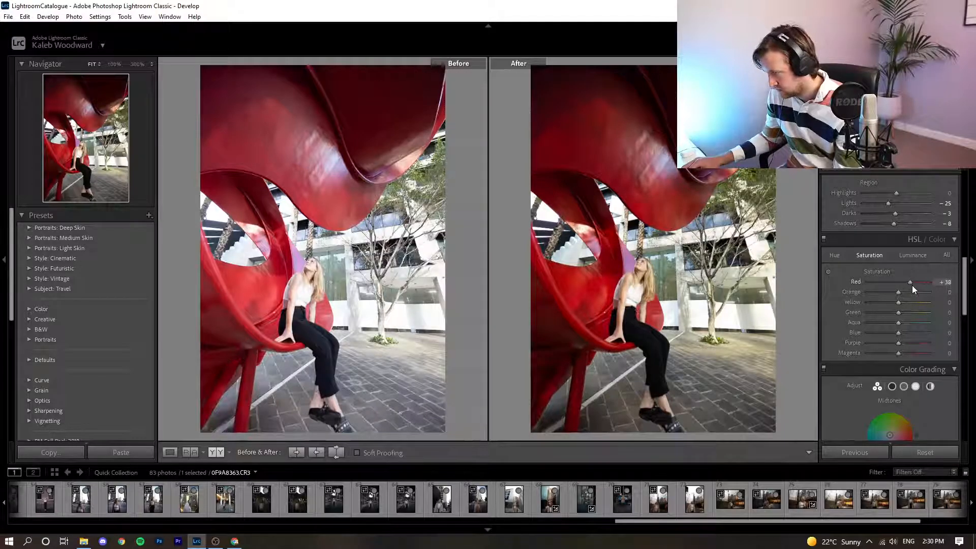
pyautogui.click(914, 255)
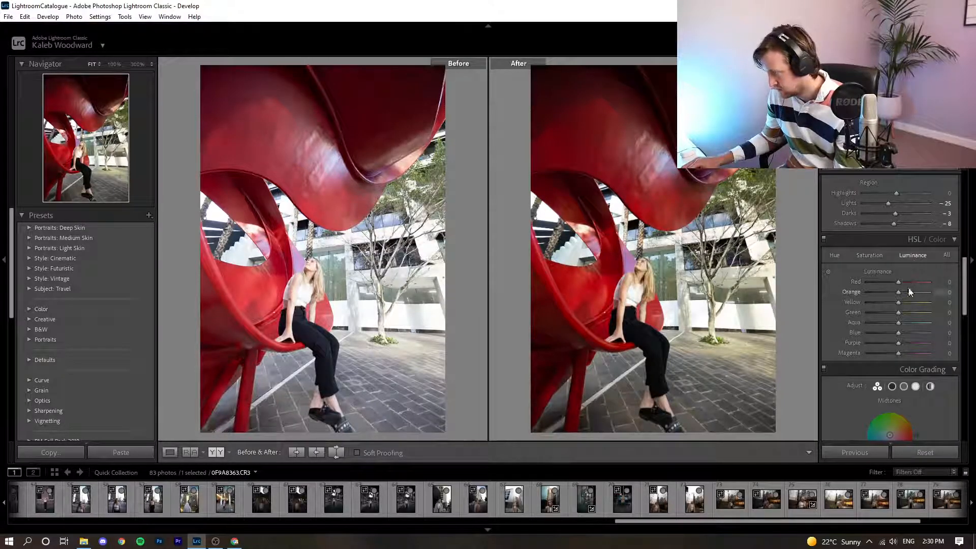
pyautogui.moveTo(898, 283)
pyautogui.mouseDown()
pyautogui.moveTo(915, 284)
pyautogui.moveTo(905, 285)
pyautogui.mouseUp()
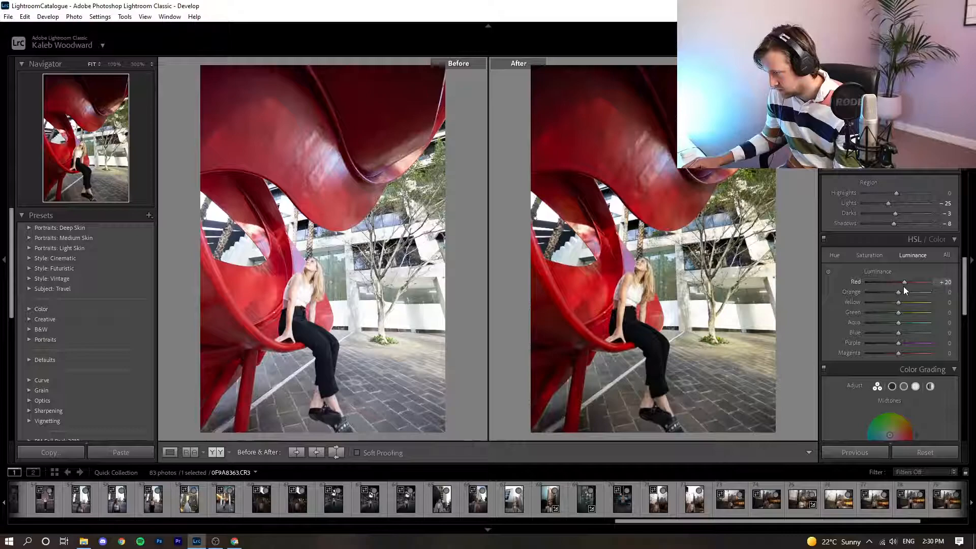
# Set the Purple Hue to +4, try a Yellow Hue shift of −8, and undo the yellow shift.
pyautogui.click(870, 255)
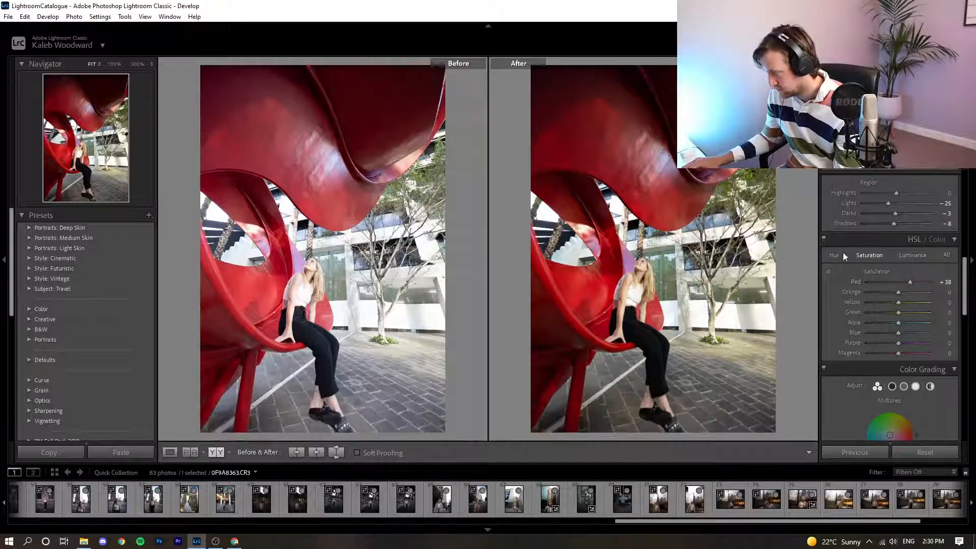
pyautogui.moveTo(898, 304); pyautogui.dragTo(896, 305)
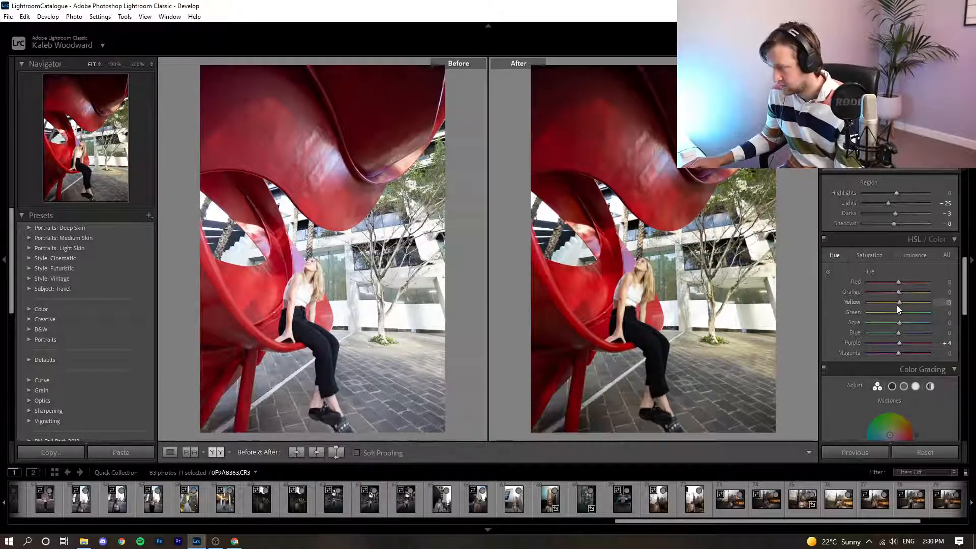
pyautogui.hotkey('ctrl', 'z')
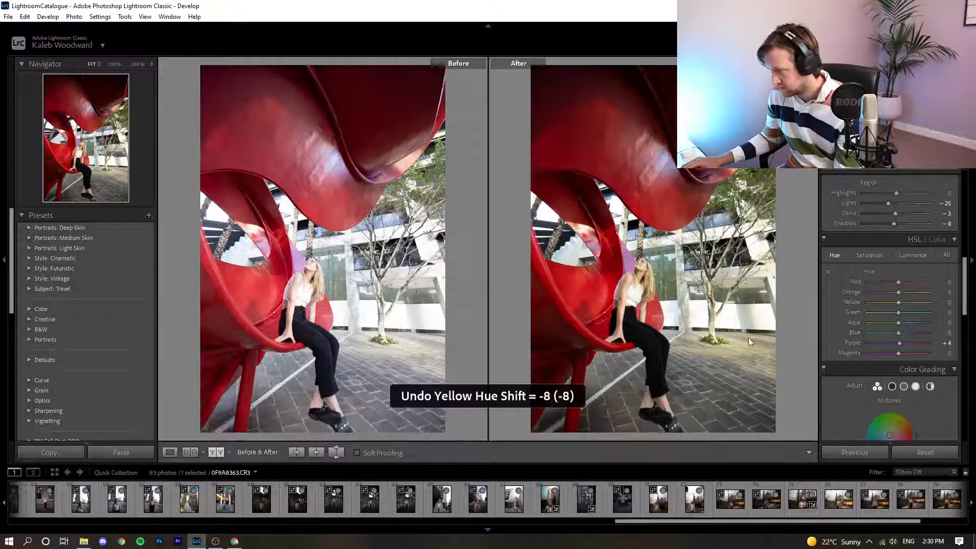
pyautogui.click(870, 256)
pyautogui.click(913, 256)
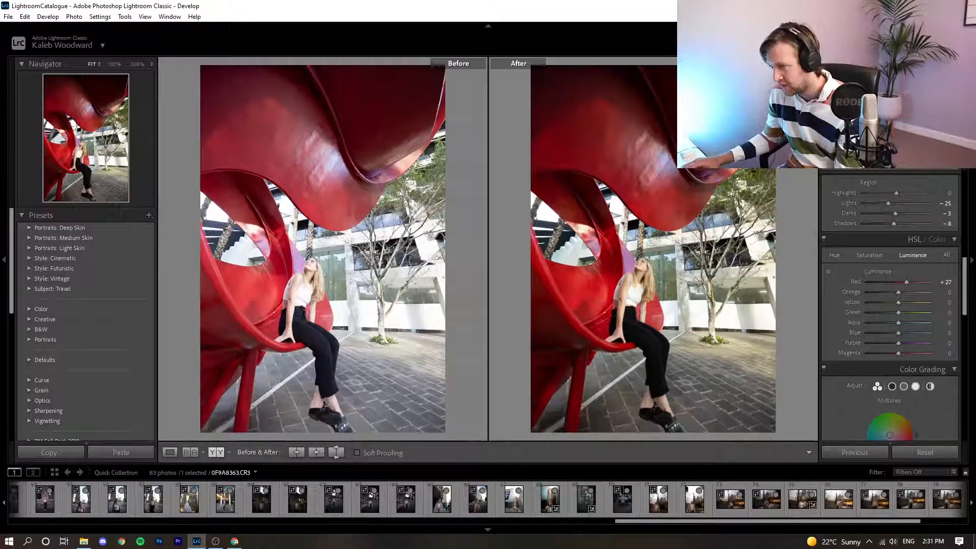
# Try a Calibration Shadows Tint of +18 on the sculpture portrait, and undo it.
pyautogui.moveTo(965, 300); pyautogui.dragTo(970, 418)
pyautogui.moveTo(902, 359)
pyautogui.mouseDown()
pyautogui.moveTo(867, 367)
pyautogui.moveTo(900, 366)
pyautogui.mouseUp()
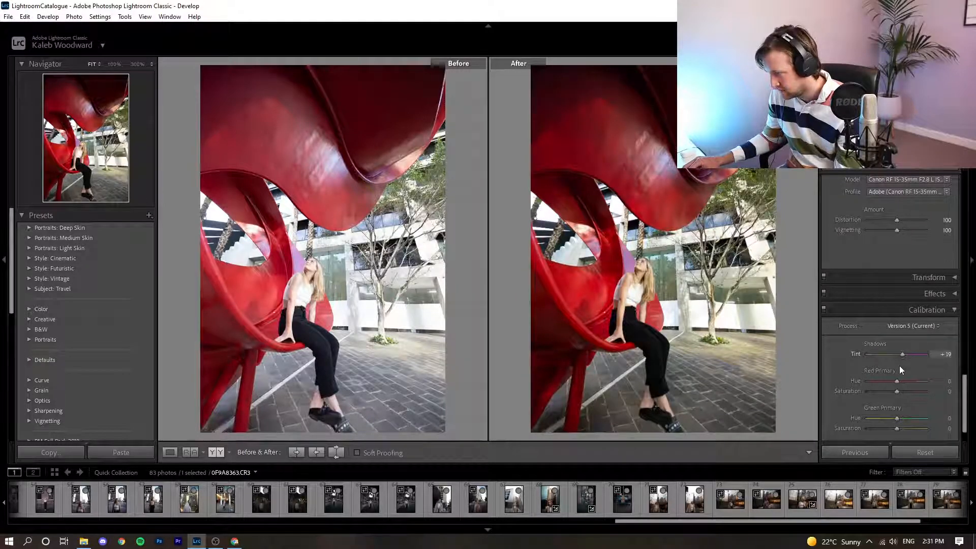
pyautogui.hotkey('ctrl', 'z')
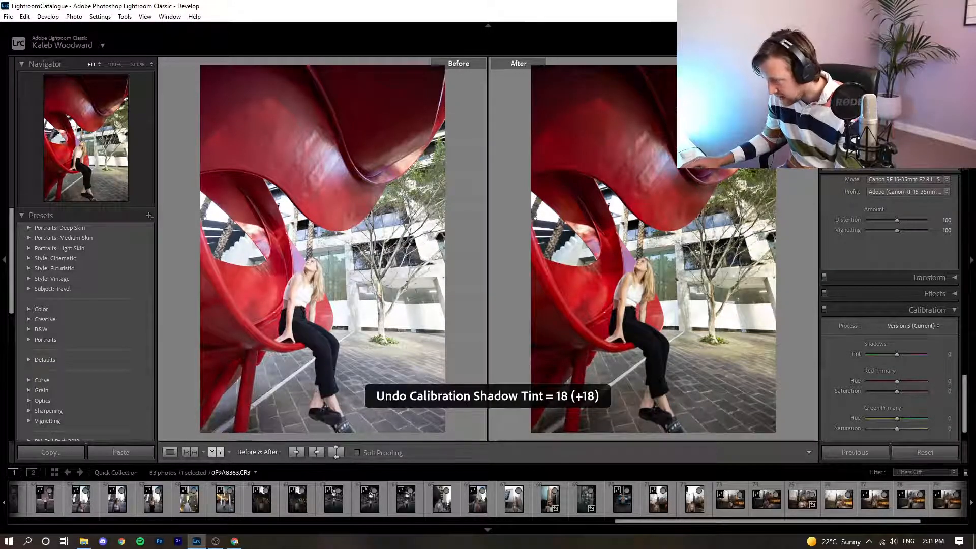
pyautogui.click(639, 278)
pyautogui.click(699, 351)
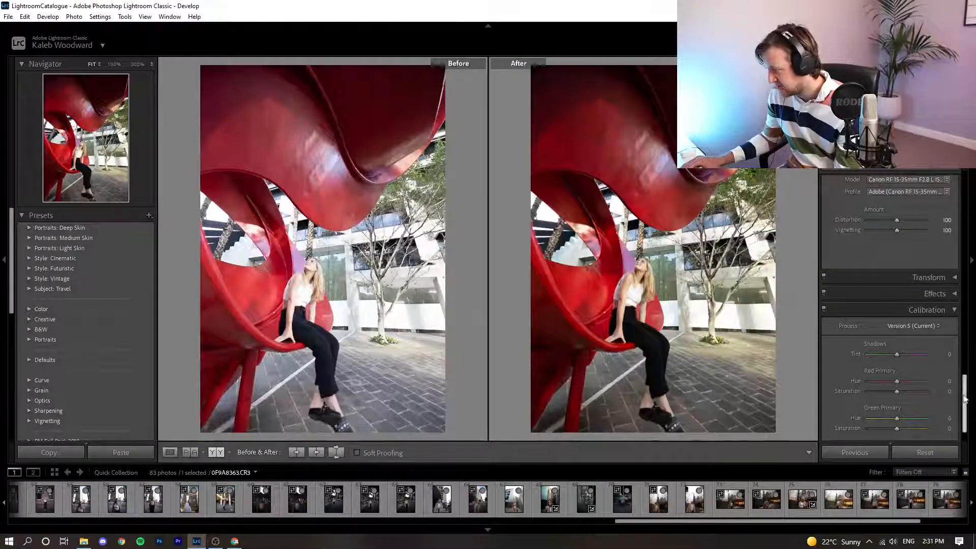
# Set the sculpture portrait's Temp to 4850 and Tint to +10, and show the edited photo alone without the before view.
pyautogui.scroll(5, 964, 394)
pyautogui.scroll(4, 970, 363)
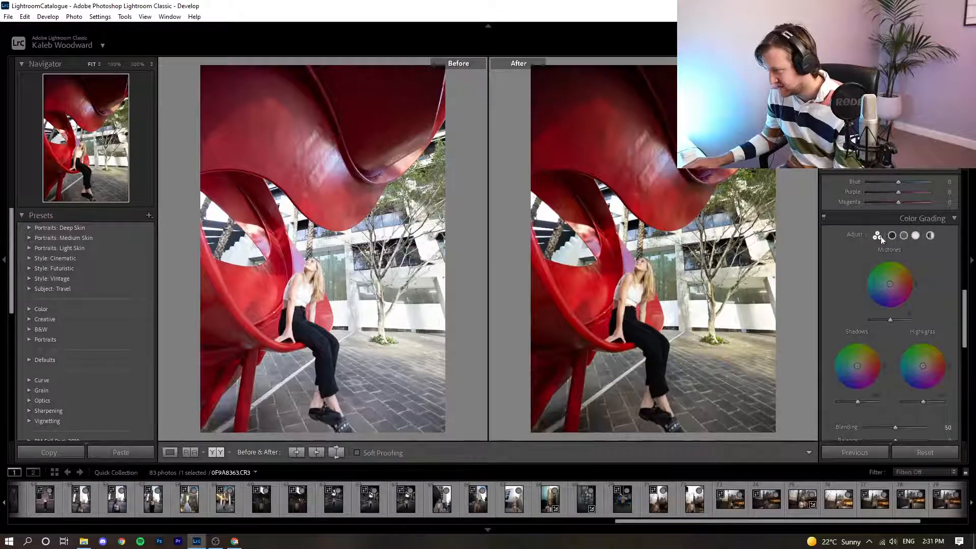
pyautogui.moveTo(964, 342); pyautogui.dragTo(967, 212)
pyautogui.moveTo(887, 248); pyautogui.dragTo(884, 252)
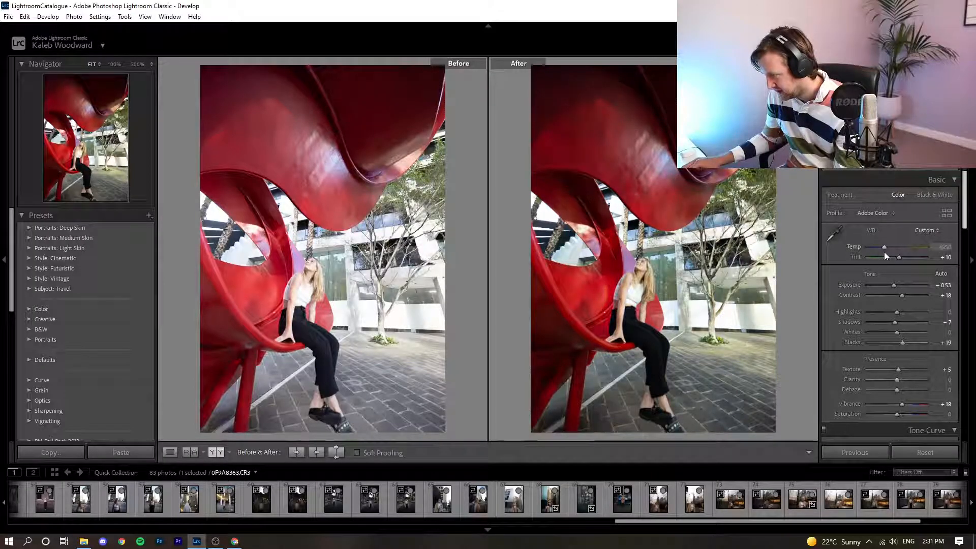
pyautogui.click(661, 250)
pyautogui.click(623, 346)
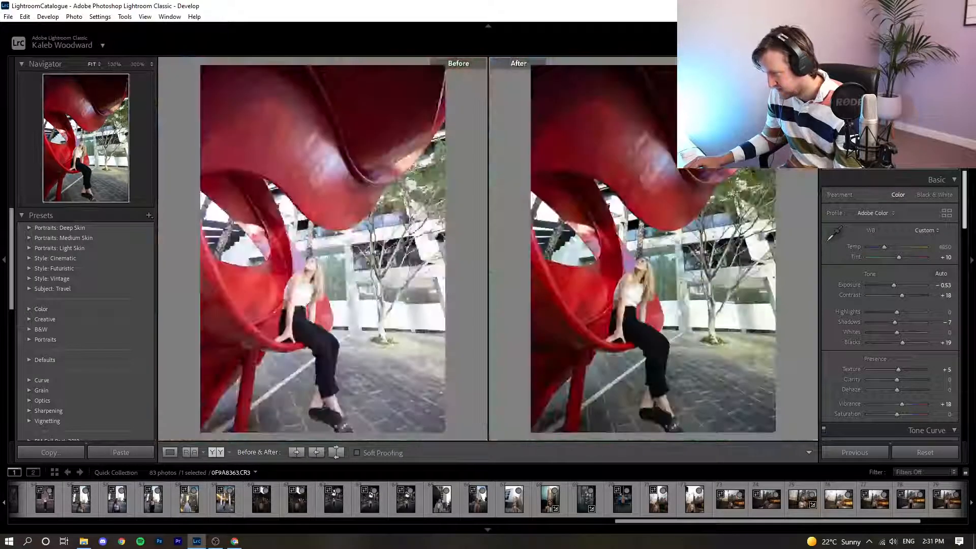
pyautogui.click(623, 285)
pyautogui.click(693, 277)
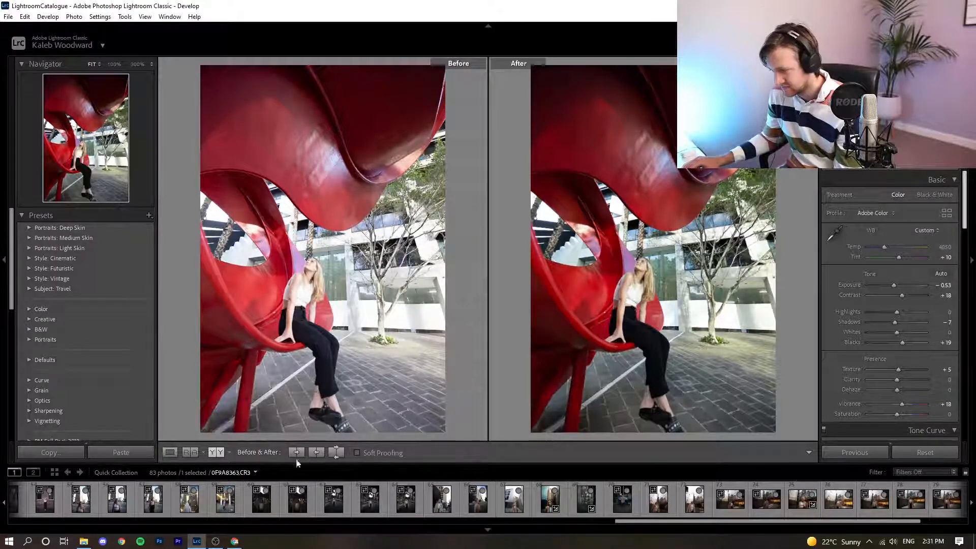
pyautogui.click(174, 456)
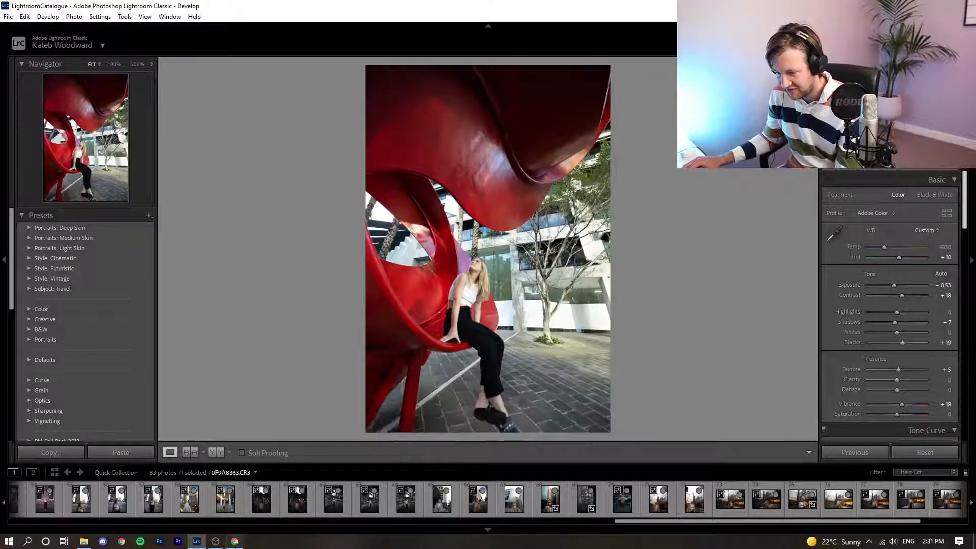
# Switch to OBS and change the live stream to the full-camera scene.
pyautogui.click(218, 545)
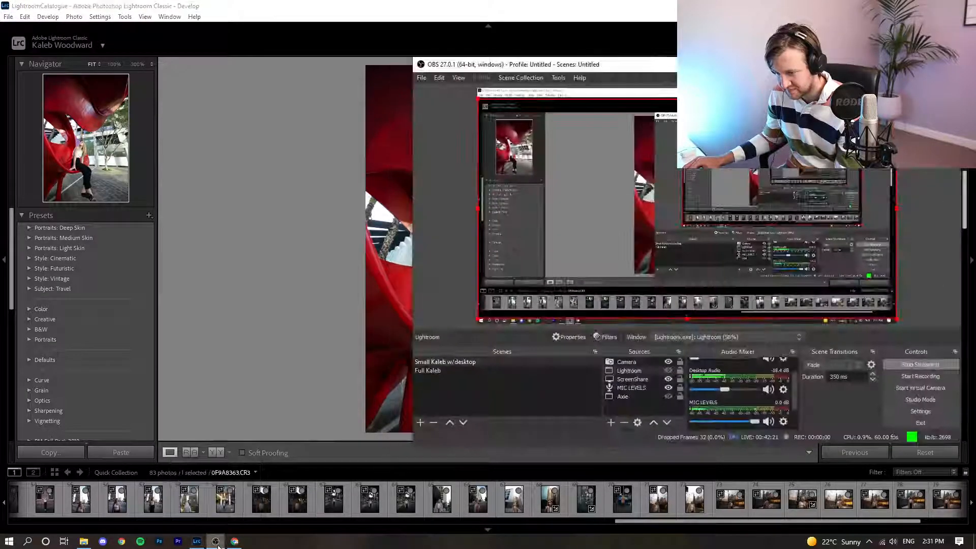
pyautogui.click(435, 370)
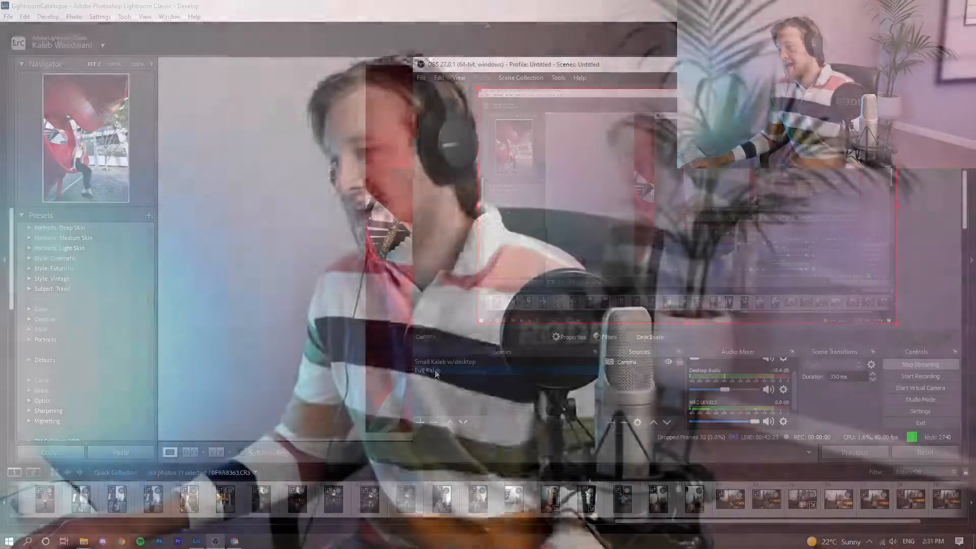